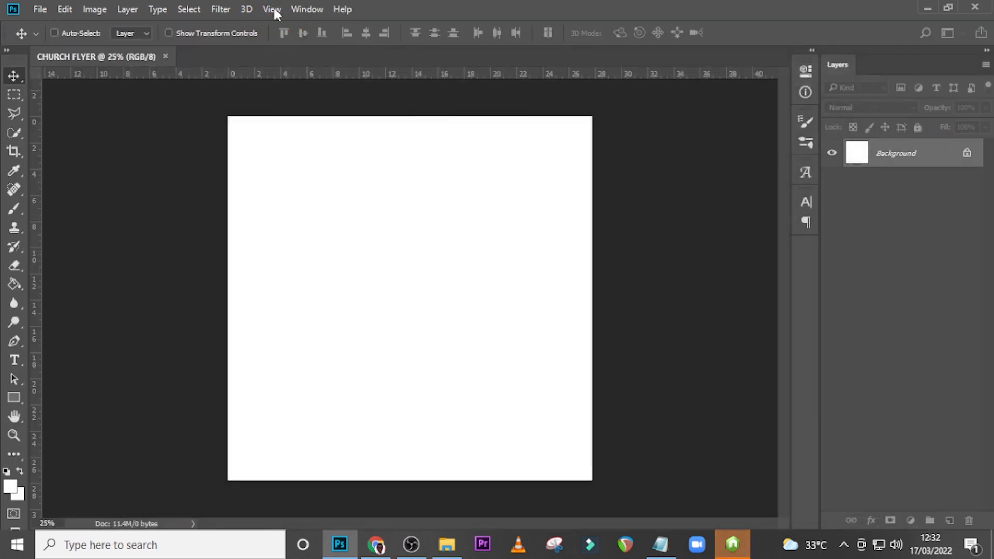
Create a guide layout with 2 columns, 2 rows and 1 in margins on all sides, clearing existing guides
click(274, 11)
click(339, 392)
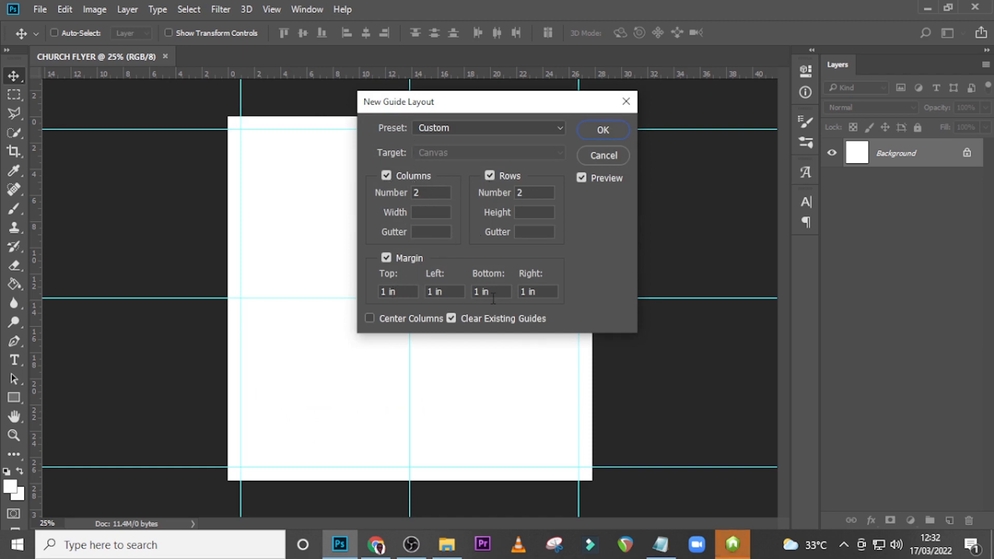
click(602, 131)
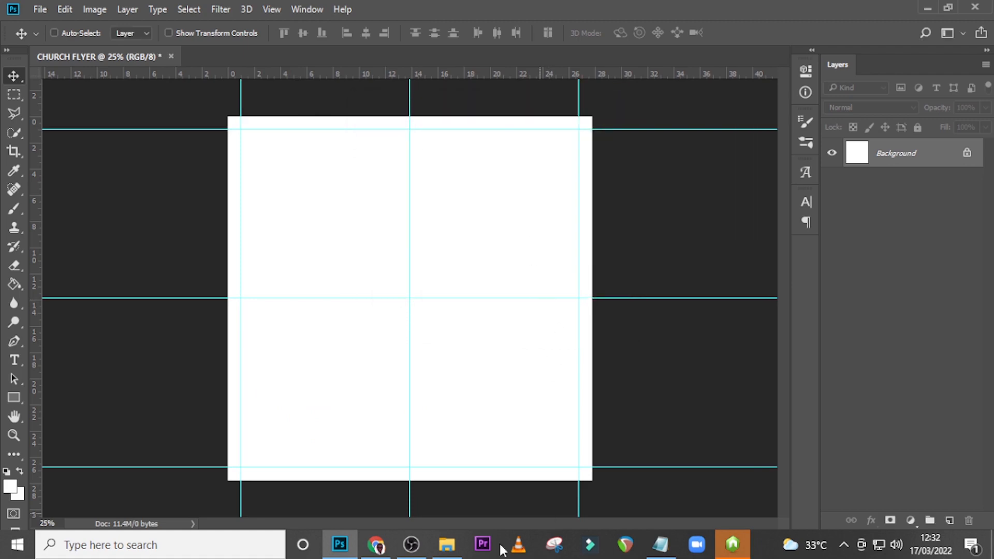
Place dl.beatsnoop.com-1647422933.jpg from the U99 folder into the church flyer document in Photoshop
click(446, 544)
double_click(383, 201)
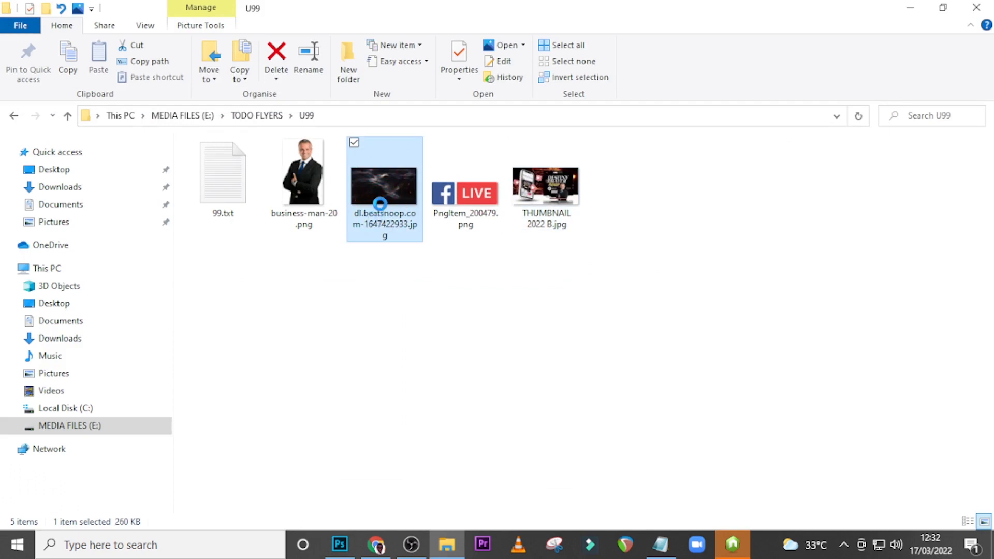
drag(384, 206, 738, 499)
drag(712, 354, 625, 354)
key(Return)
Scale the placed background image to about 728% and centre it so it covers the whole canvas
click(913, 152)
key(ctrl+t)
drag(685, 425, 776, 495)
drag(752, 407, 688, 359)
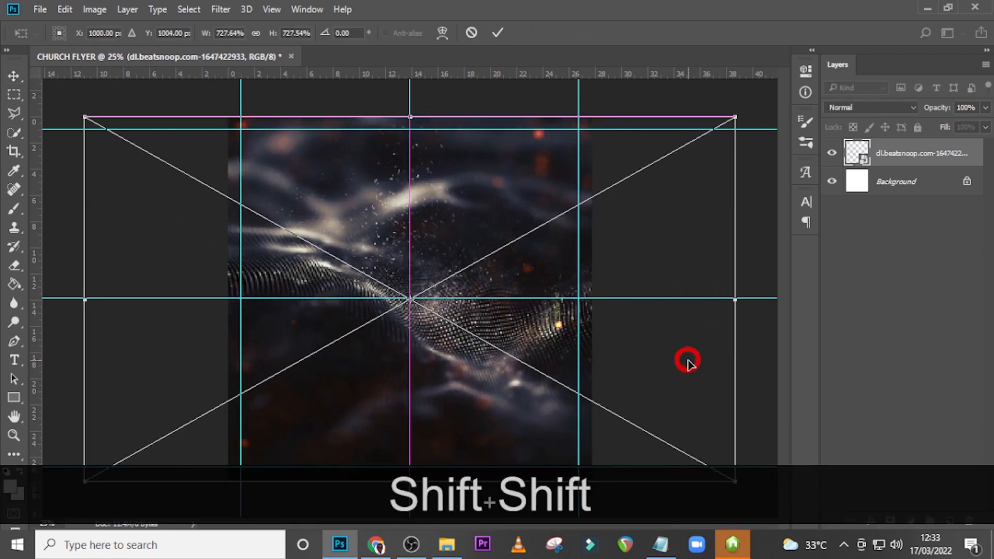
key(Return)
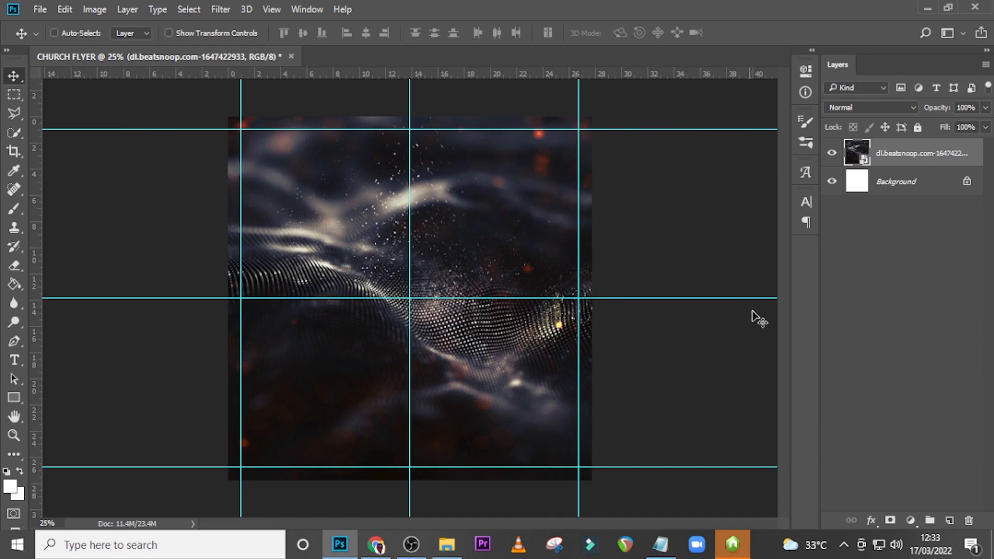
Apply a Gaussian Blur with a radius of 9.8 pixels to the placed image layer
right_click(909, 154)
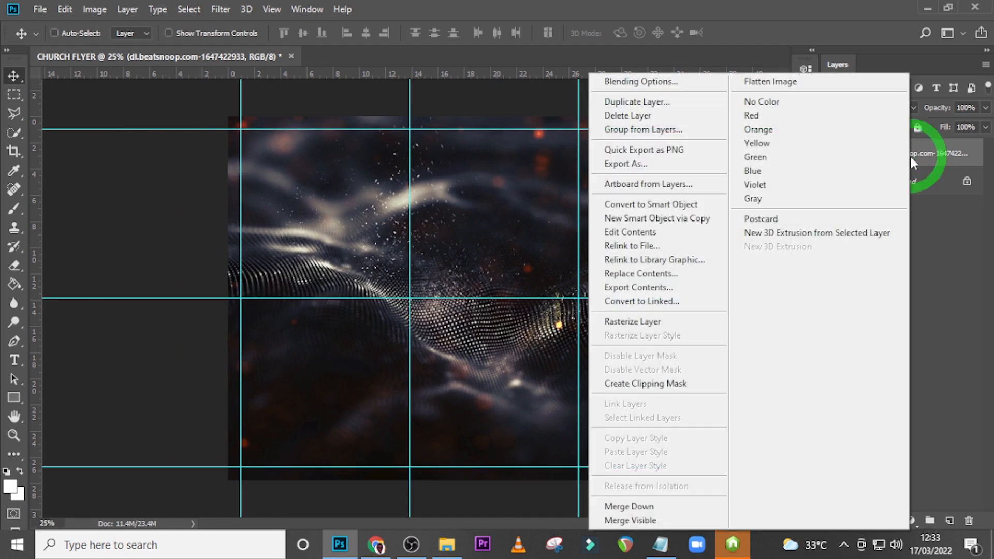
click(752, 6)
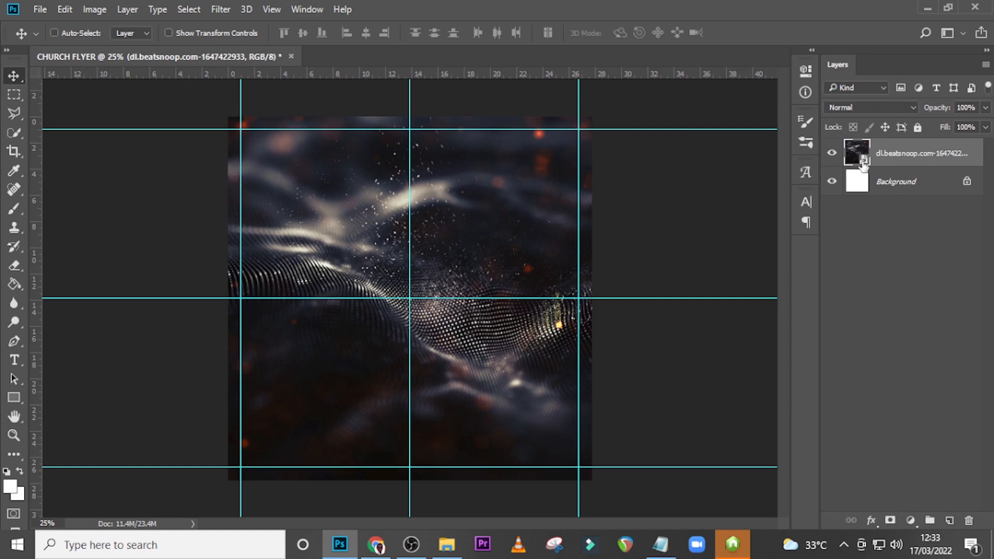
click(219, 10)
mouse_move(260, 168)
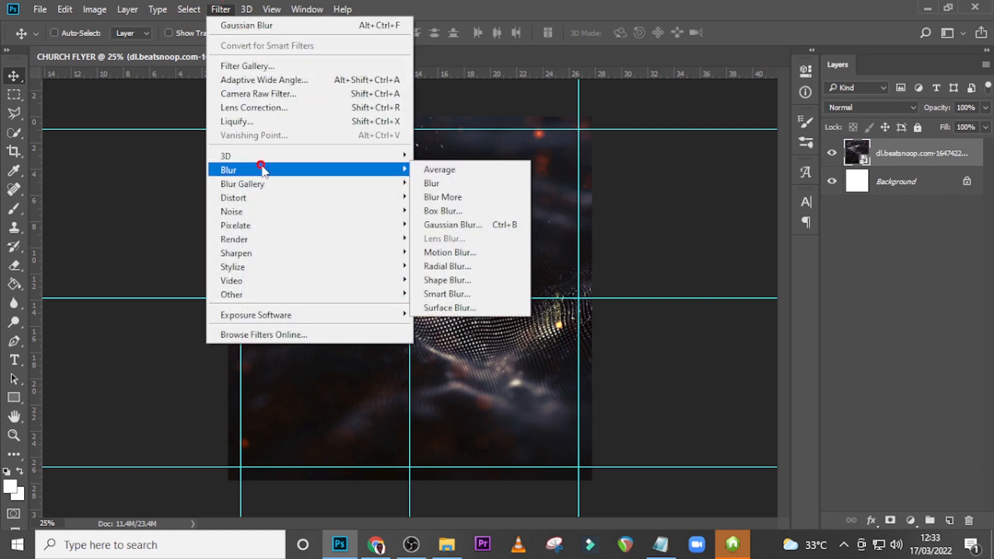
click(446, 225)
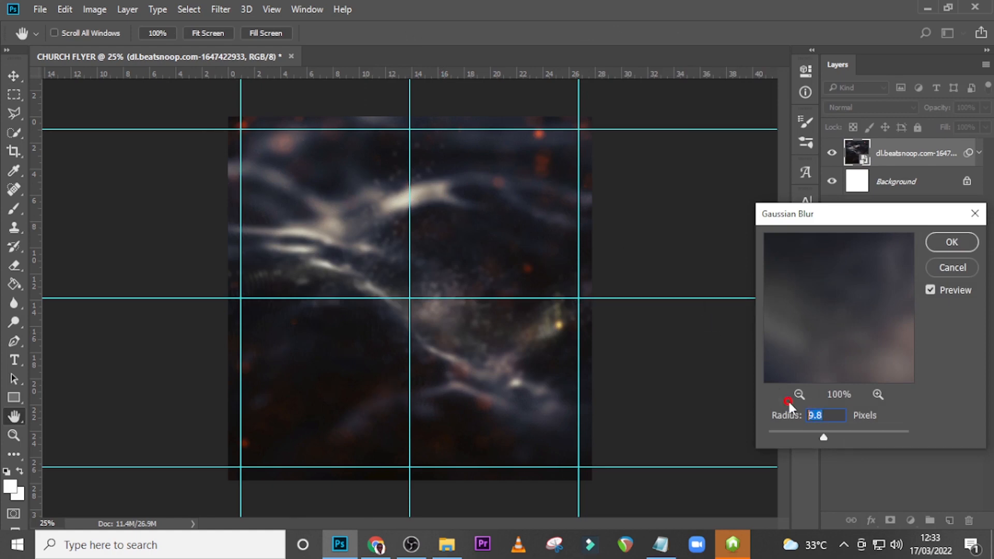
text(9.8)
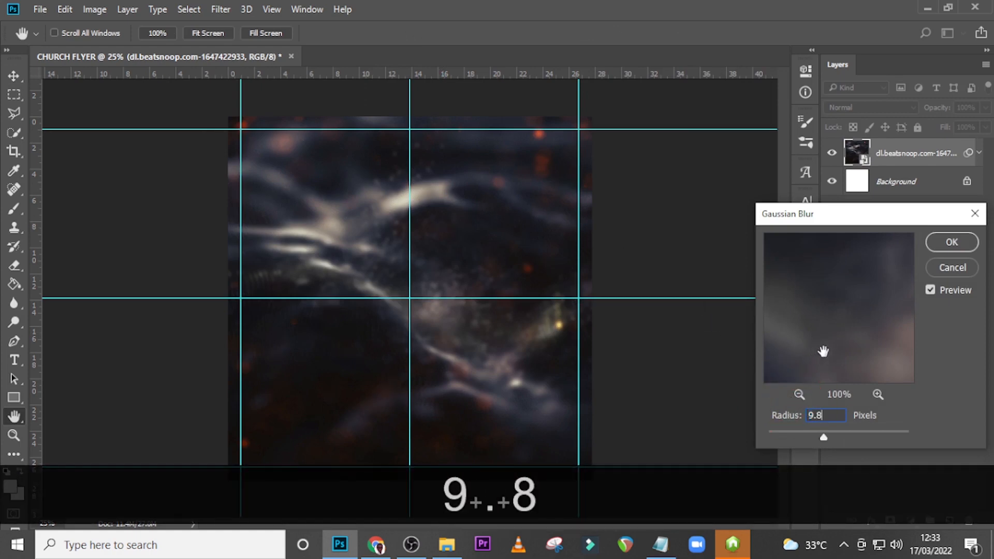
click(952, 243)
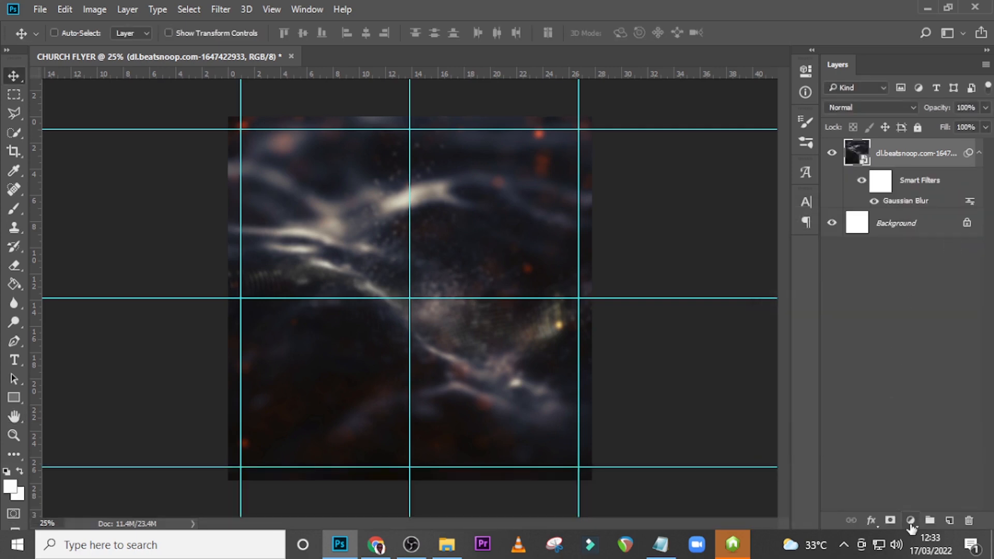
Add a Gradient Map adjustment layer above the image using the Copper 2 photographic toning preset
click(911, 521)
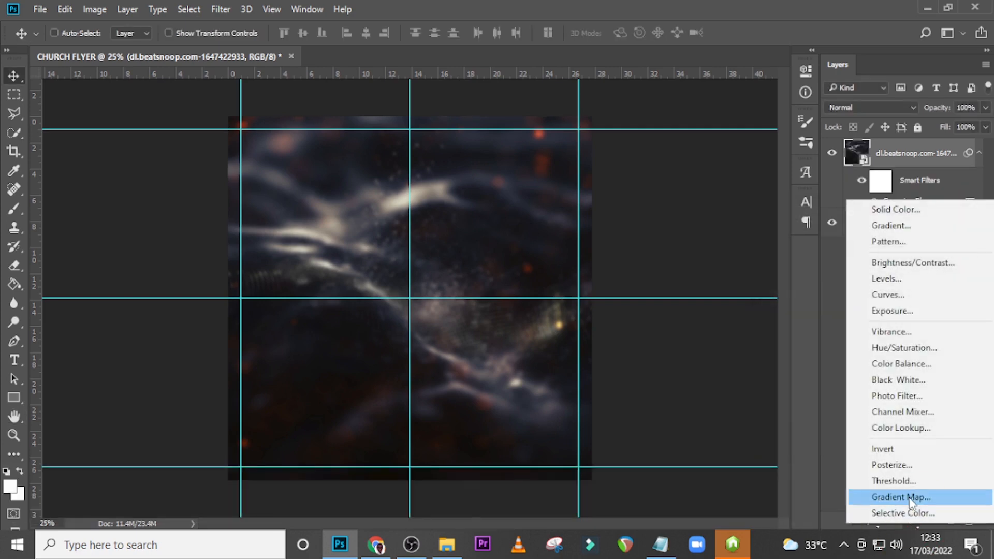
click(908, 497)
click(647, 124)
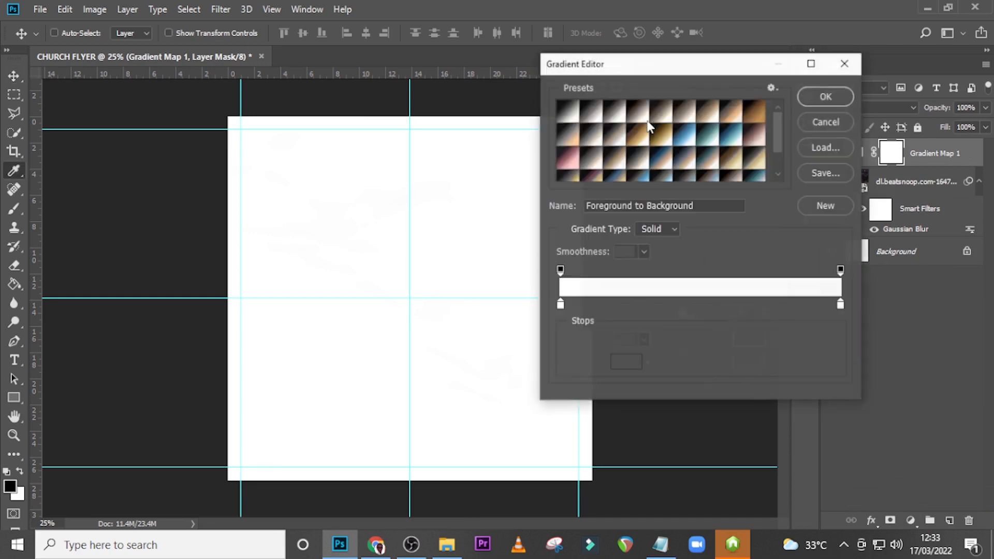
click(772, 88)
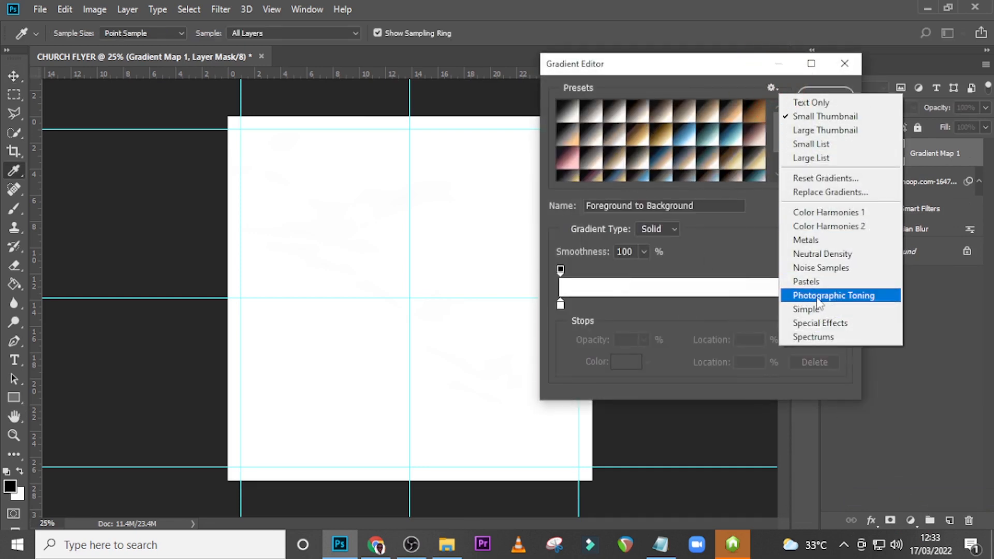
click(819, 296)
click(431, 217)
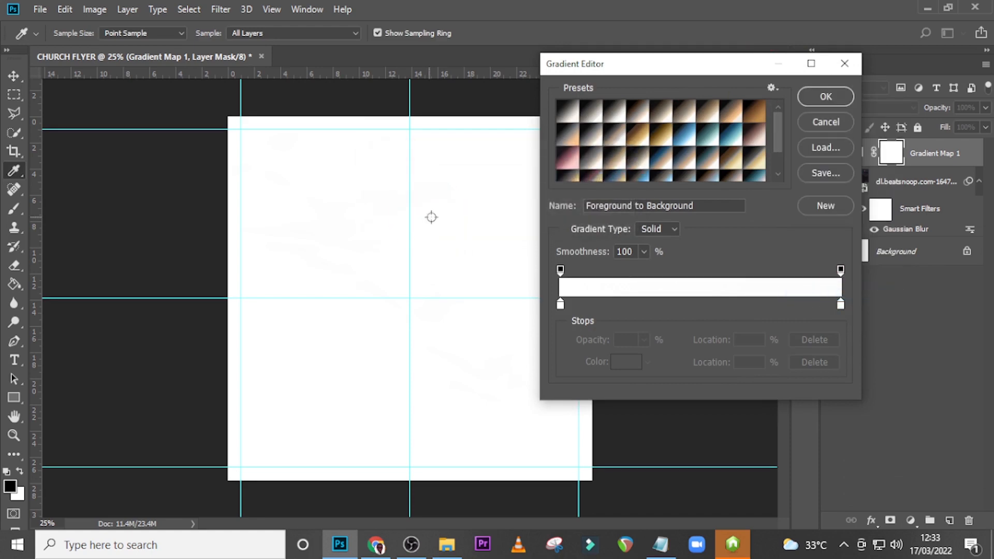
click(570, 164)
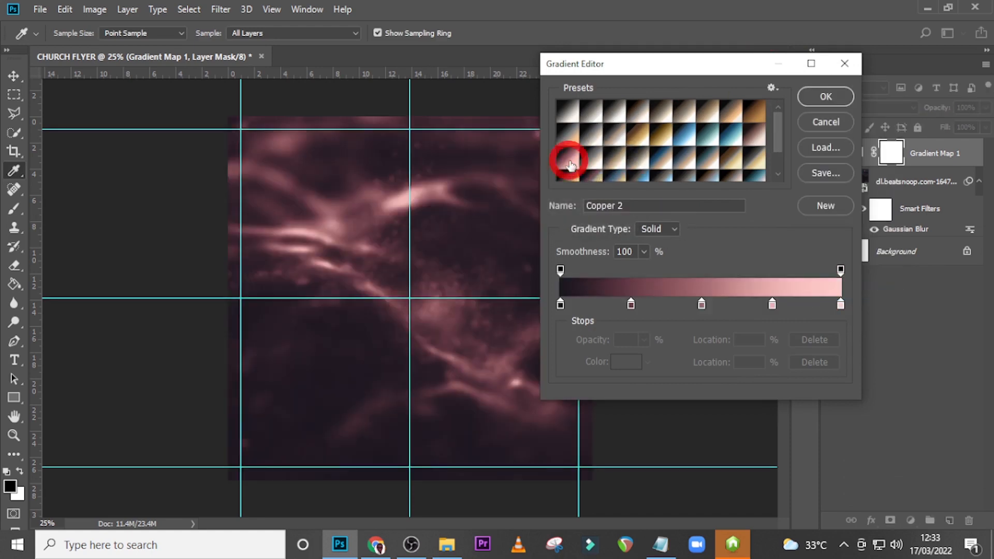
click(814, 98)
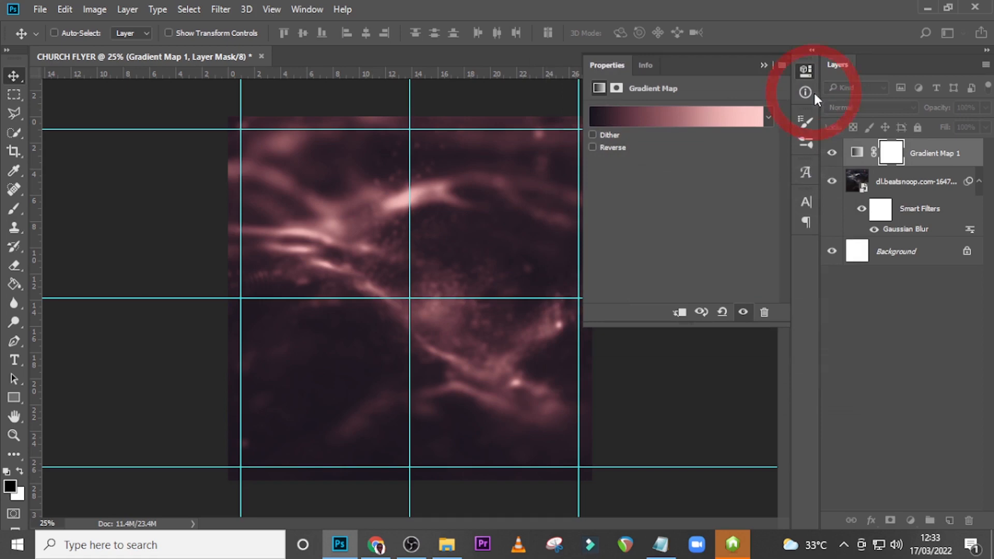
Set the Gradient Map layer's blend mode to Soft Light and compare the image with and without it
click(849, 107)
click(858, 259)
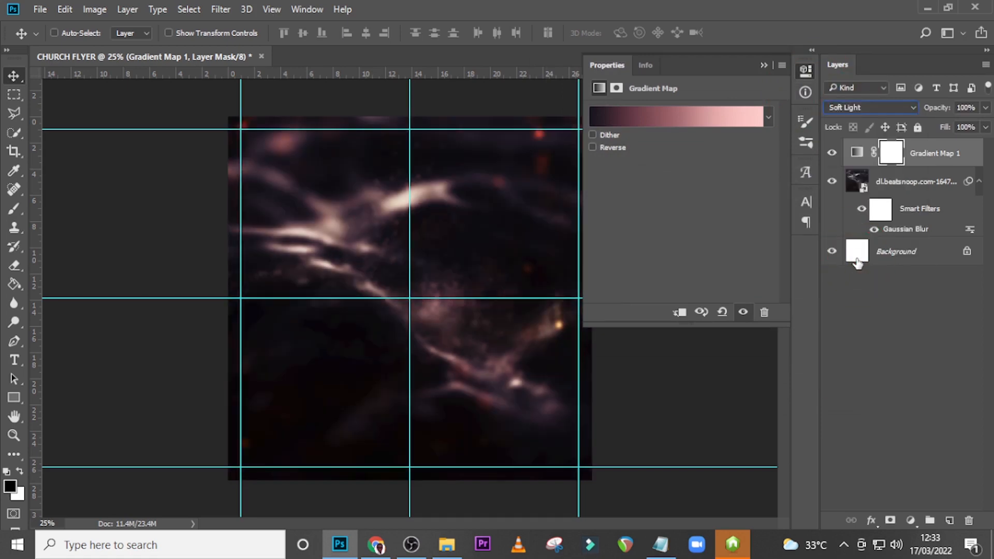
click(764, 66)
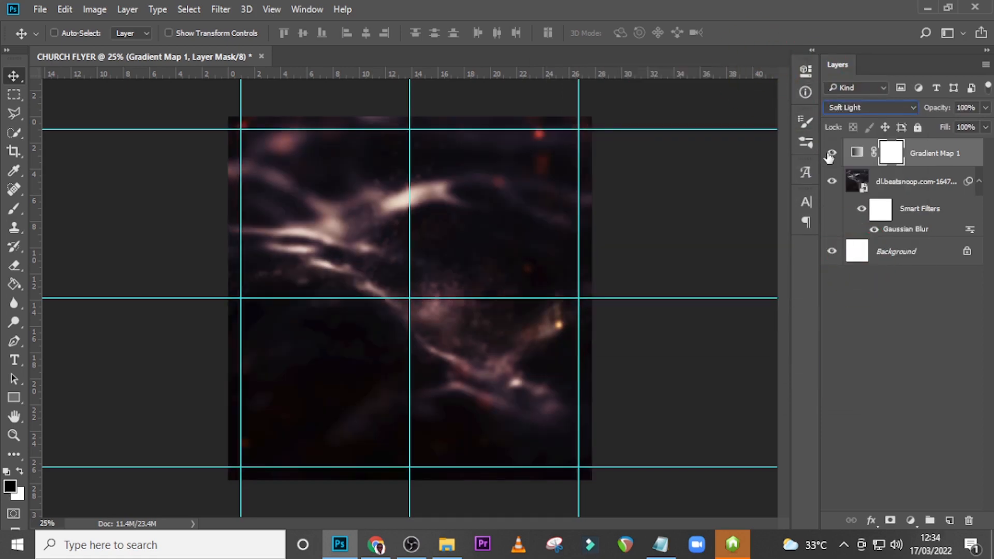
click(830, 155)
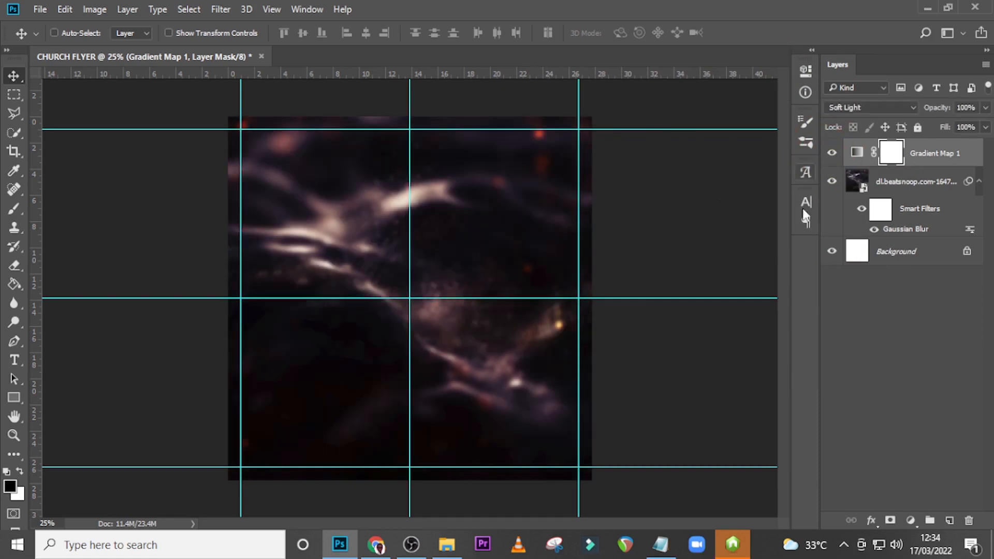
Add a Curves adjustment clipped to the Gradient Map, anchor the midpoint and lower the shadows, and compare its before and after
click(911, 520)
click(880, 292)
click(694, 220)
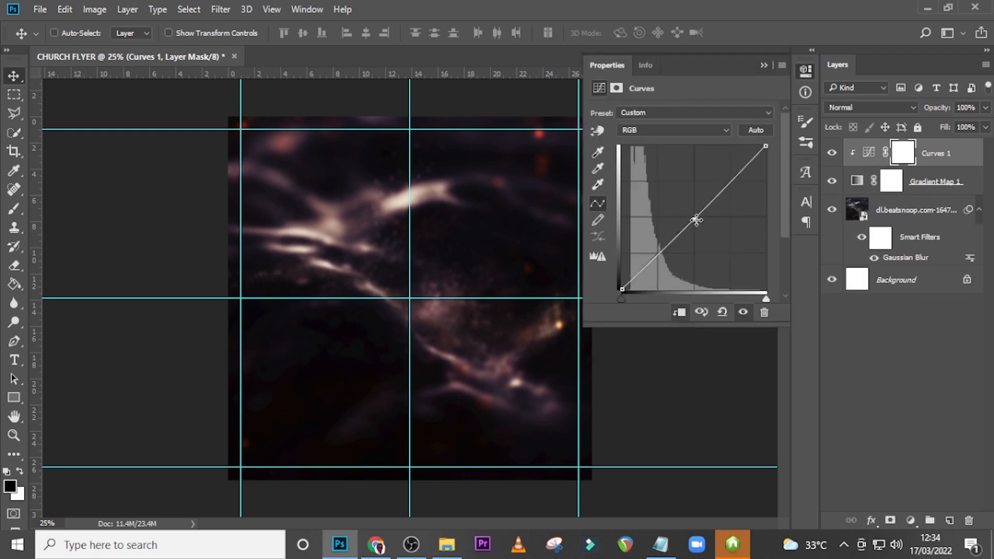
drag(655, 254, 664, 267)
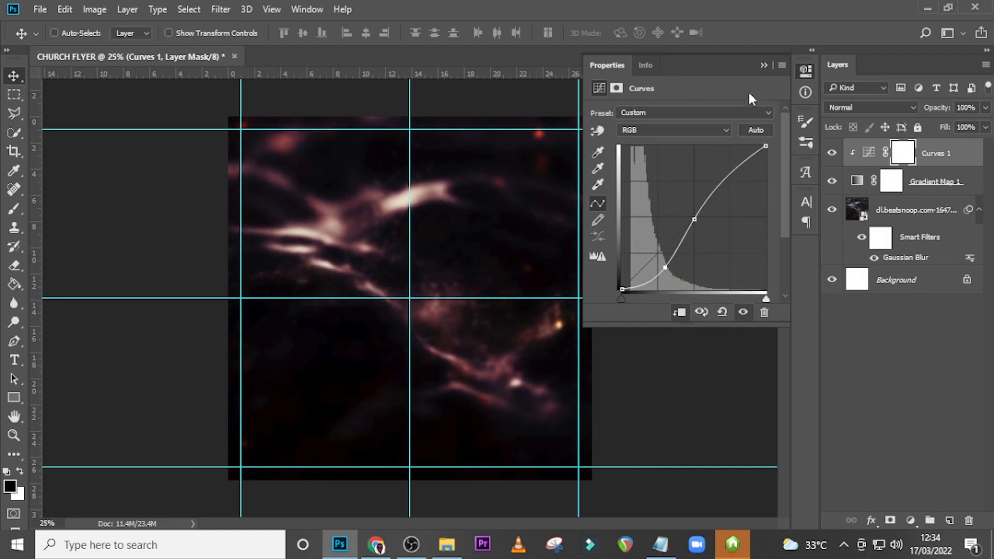
click(763, 66)
click(831, 153)
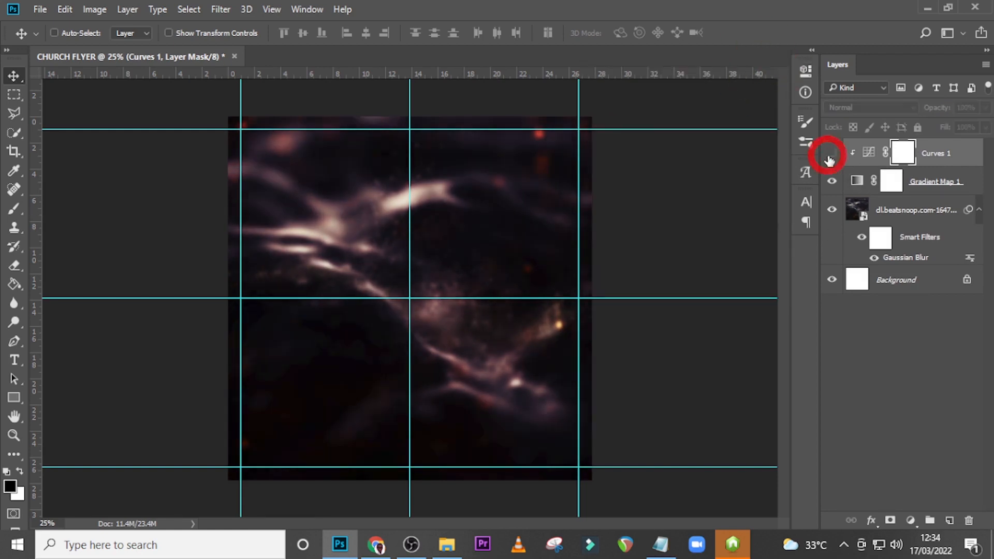
click(831, 153)
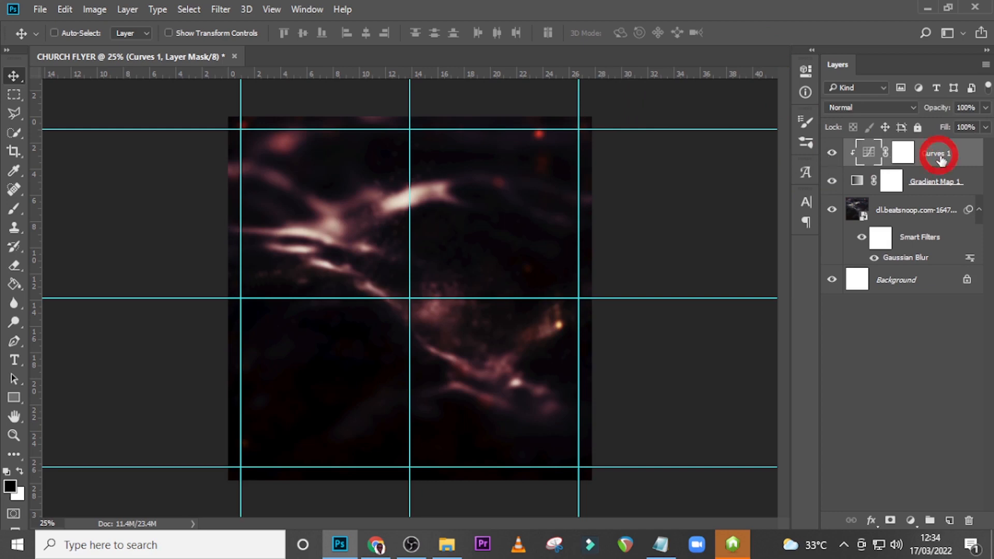
Activate the Brush tool and choose the rough stroke brush tip of size 4694 in the brush settings
click(869, 152)
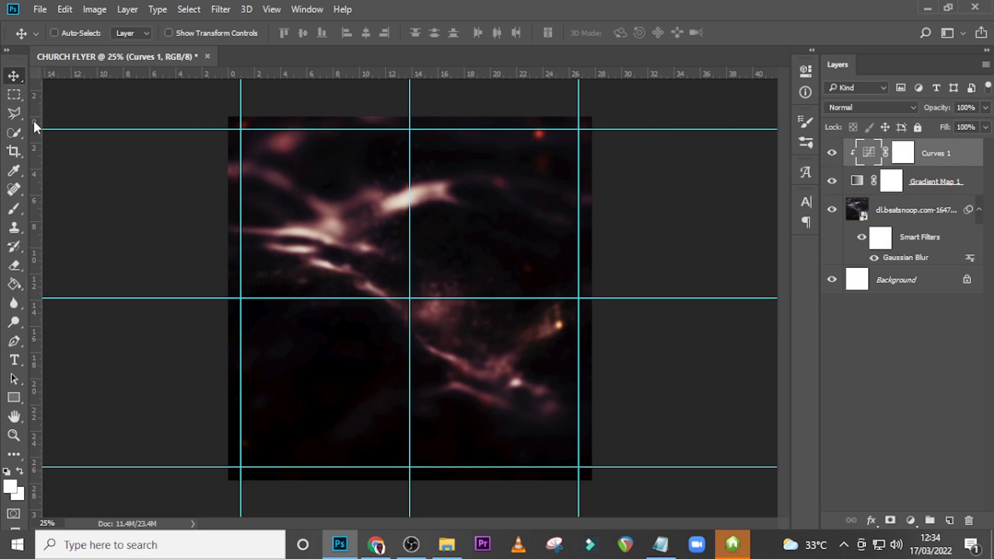
key(b)
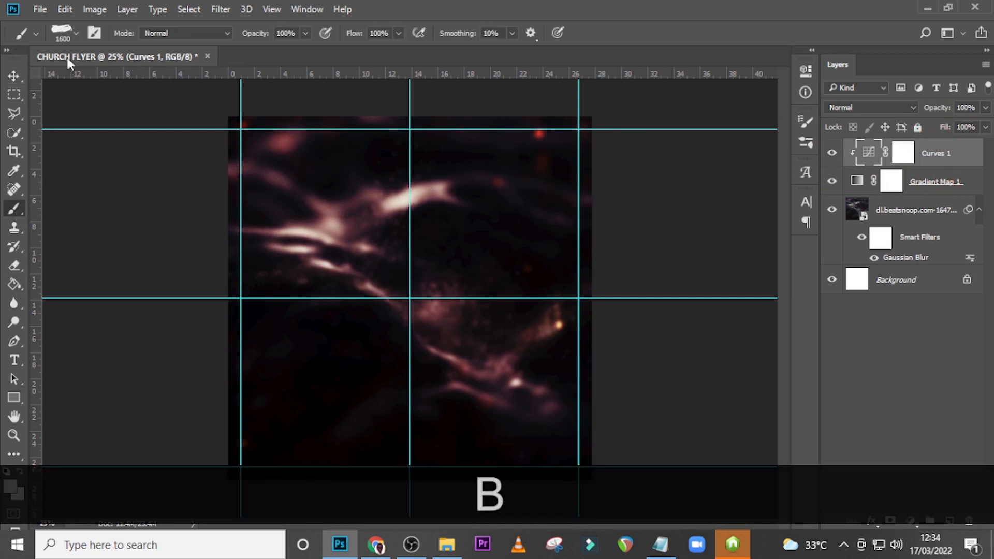
click(77, 33)
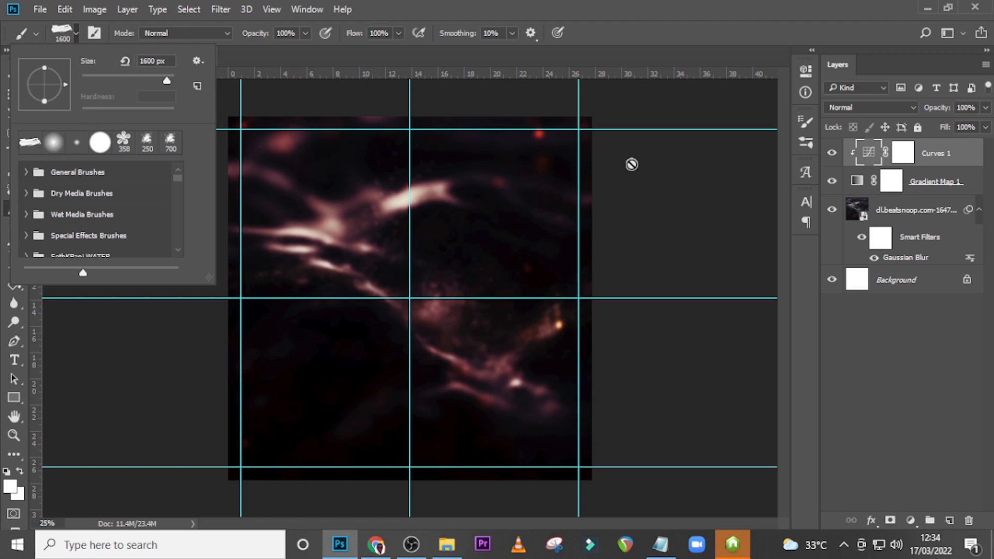
click(806, 147)
click(804, 145)
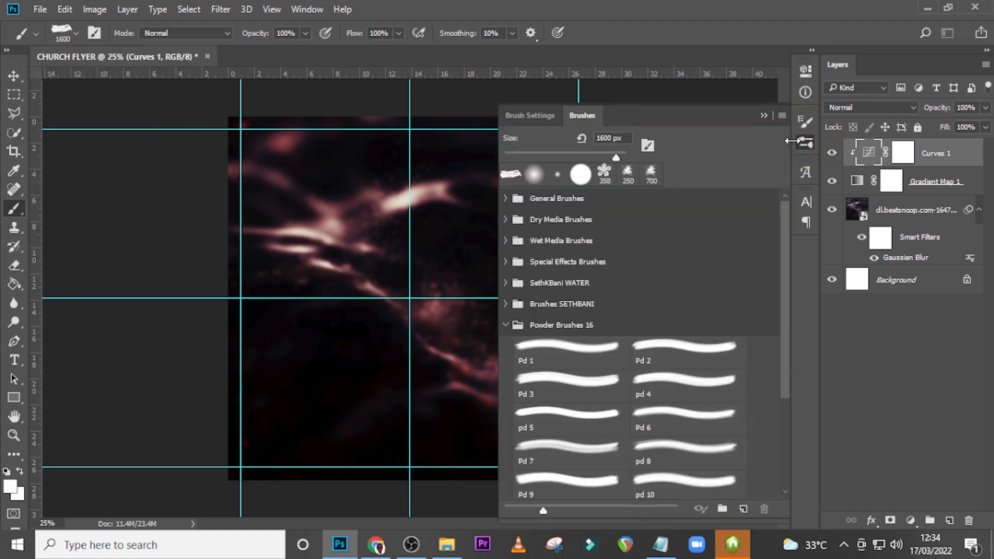
click(808, 122)
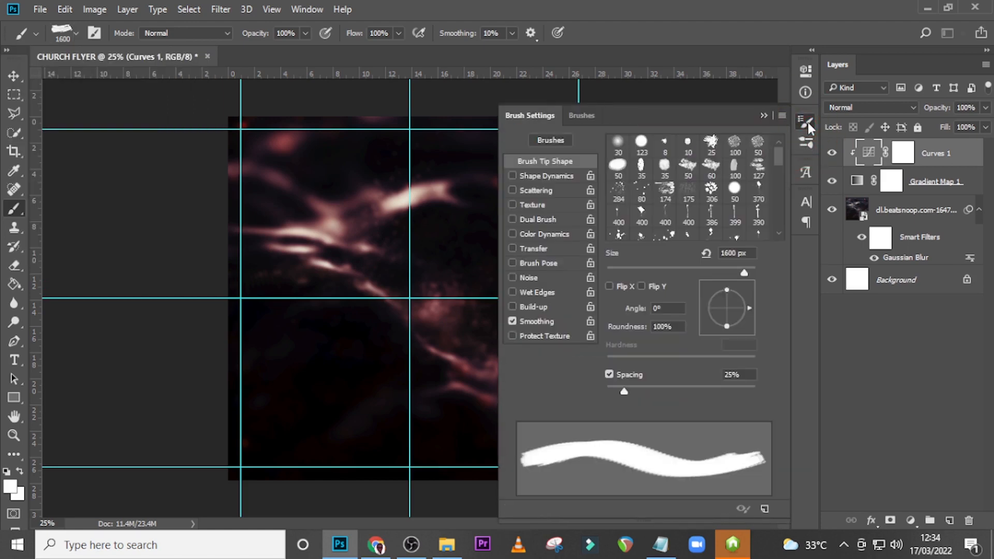
click(93, 33)
click(94, 34)
scroll(781, 154, down, 5)
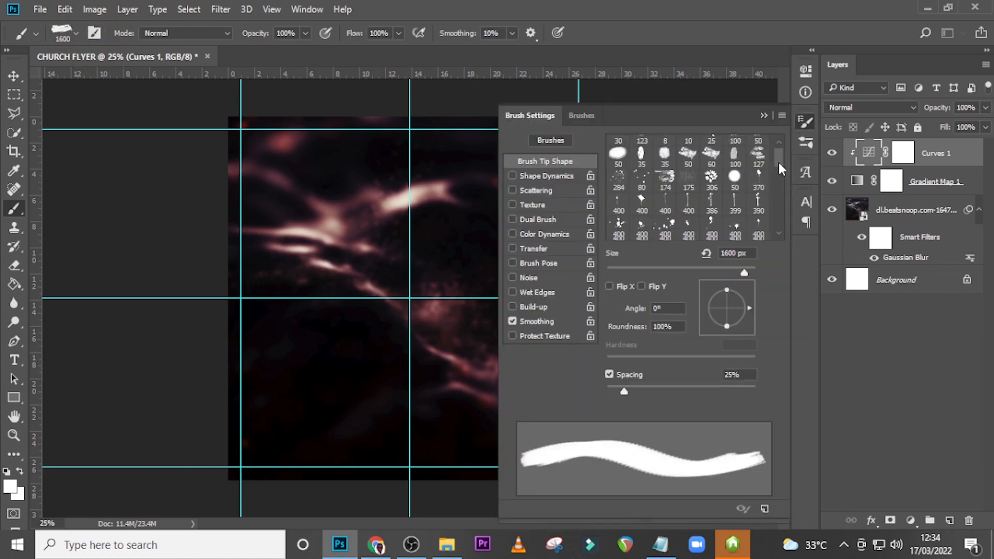
click(777, 228)
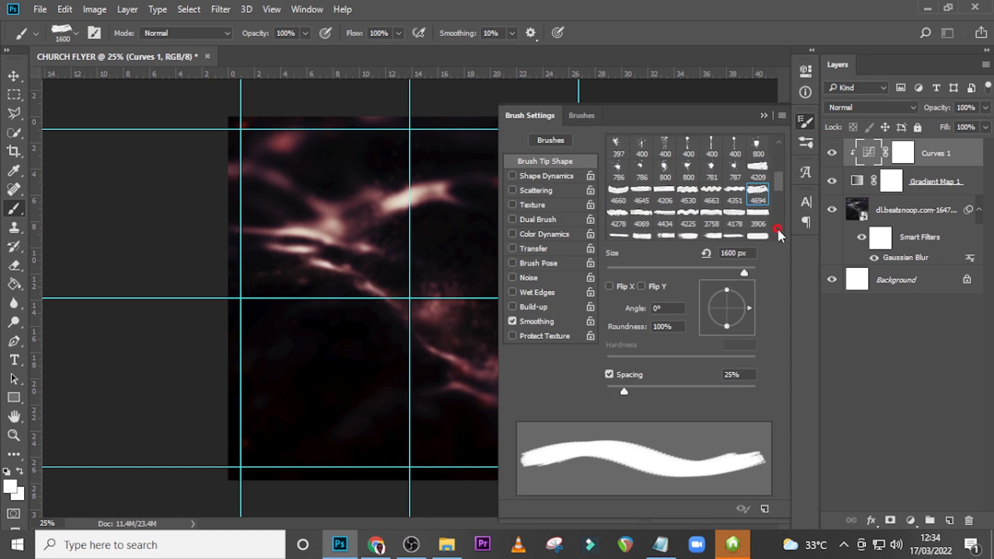
click(755, 197)
click(764, 115)
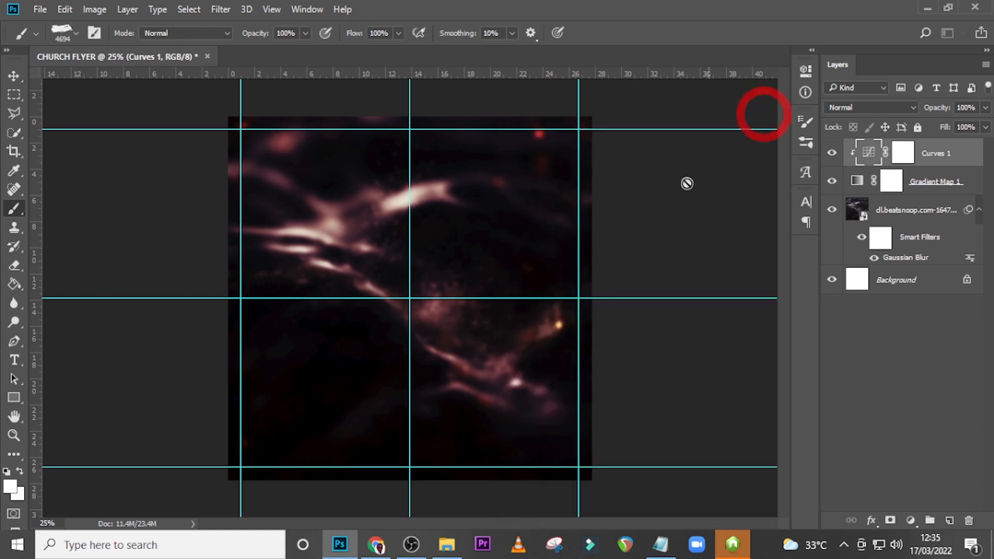
Add a new layer above the Curves adjustment and reduce the rough stroke brush size to 1600
click(950, 521)
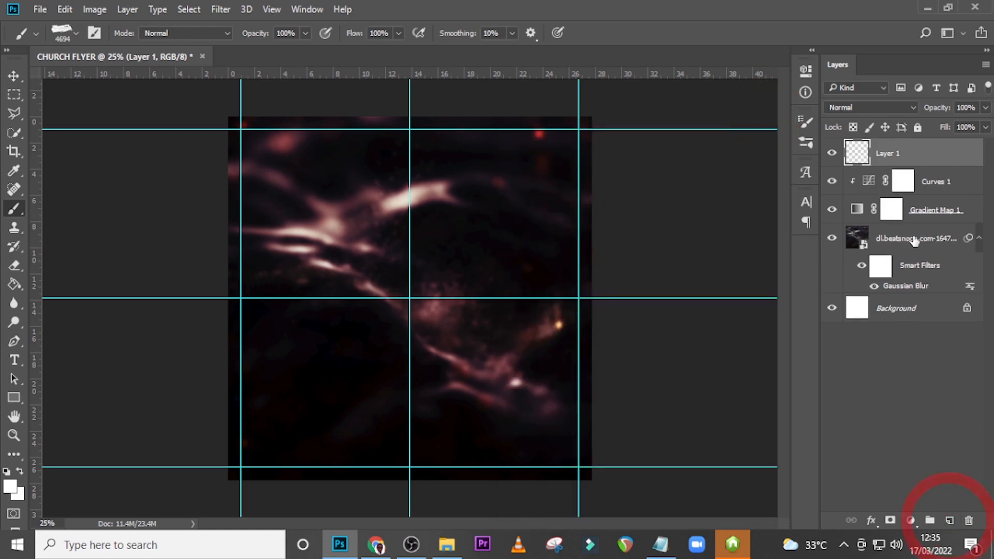
key(Caps_Lock)
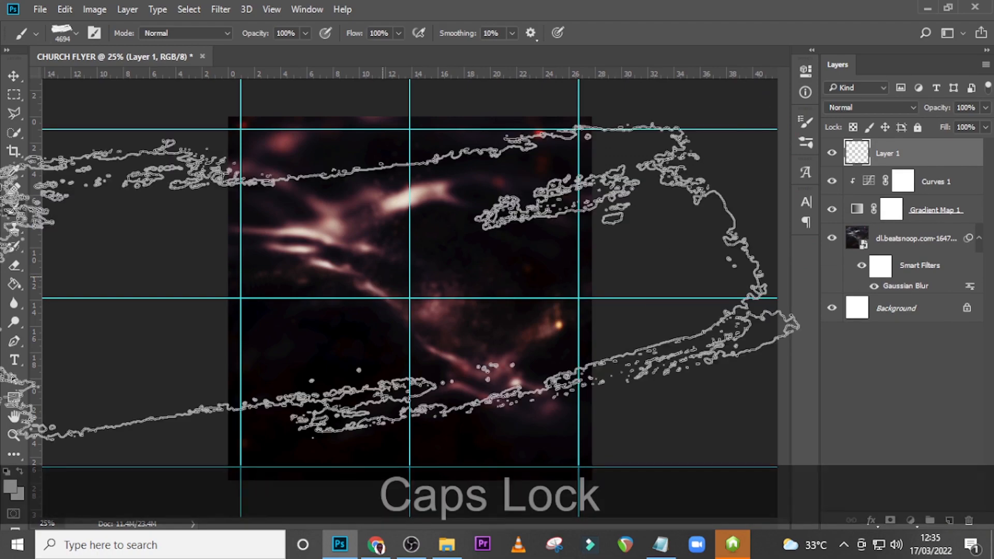
key(bracketleft)
key(bracketleft)
key(bracketleft)
key(bracketleft)
key(bracketleft)
key(bracketleft)
key(bracketleft)
key(bracketleft)
key(bracketleft)
key(bracketleft)
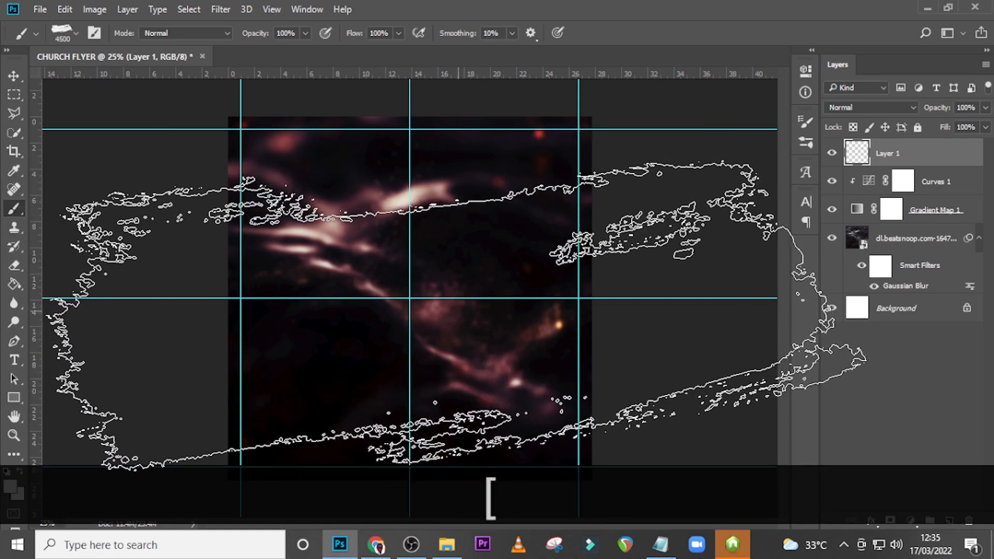
key(bracketleft)
key(bracketleft)
key(bracketleft)
key(bracketleft)
key(bracketleft)
key(bracketleft)
key(bracketleft)
key(bracketleft)
key(bracketleft)
key(bracketleft)
key(bracketleft)
key(bracketleft)
key(bracketleft)
key(bracketleft)
key(bracketleft)
key(bracketleft)
key(bracketleft)
key(bracketleft)
key(bracketleft)
key(bracketleft)
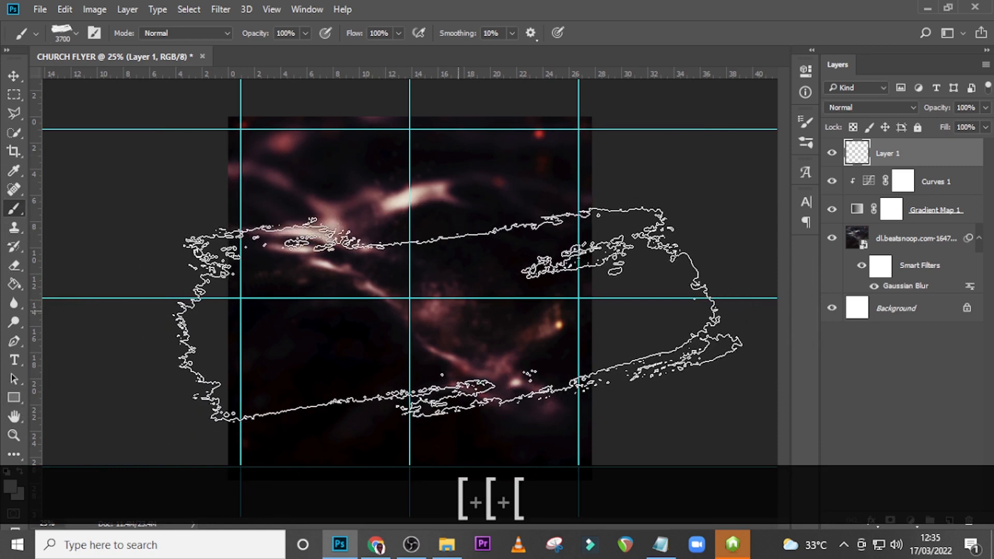
key(bracketleft)
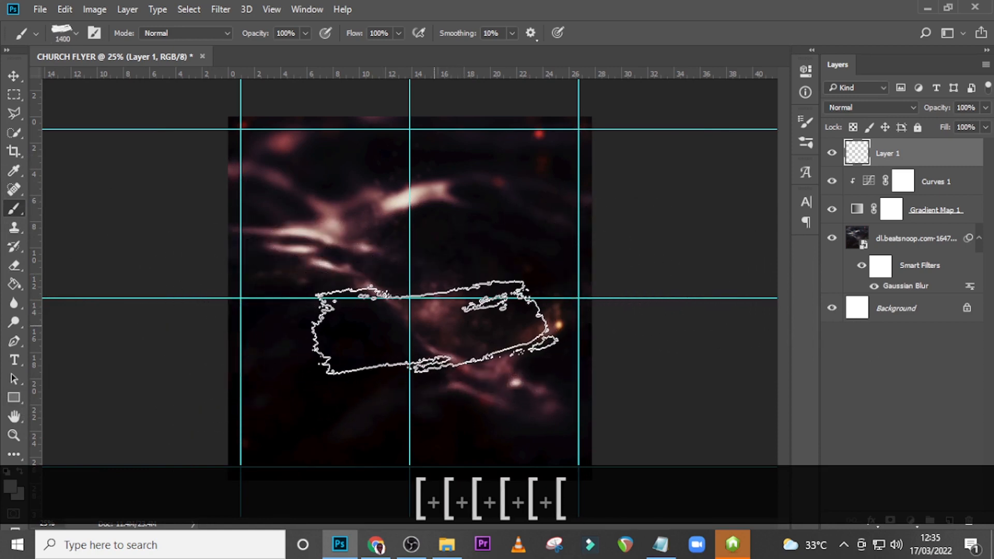
key(bracketright)
key(bracketright)
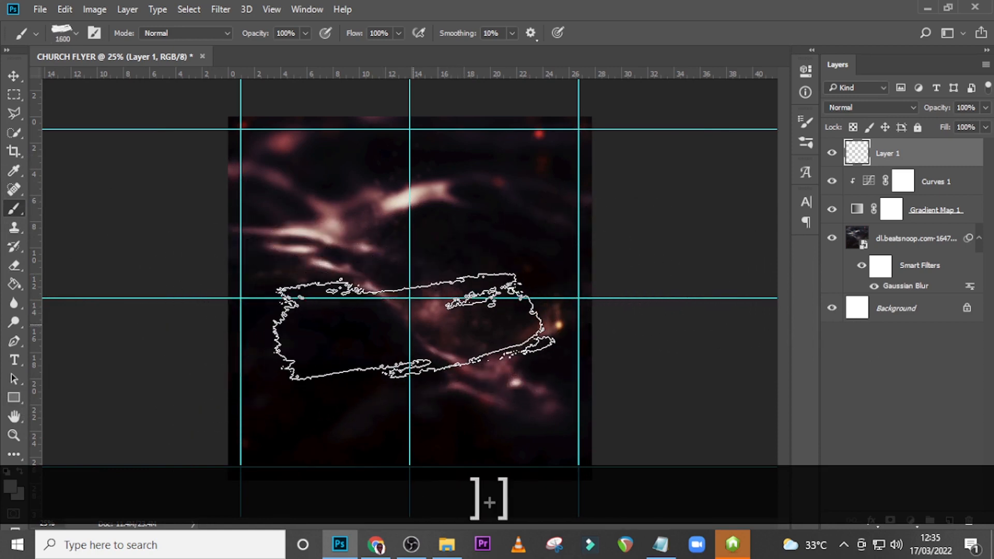
Keep ffffff as the foreground colour and stamp one white brush mark near the centre of the canvas
click(9, 487)
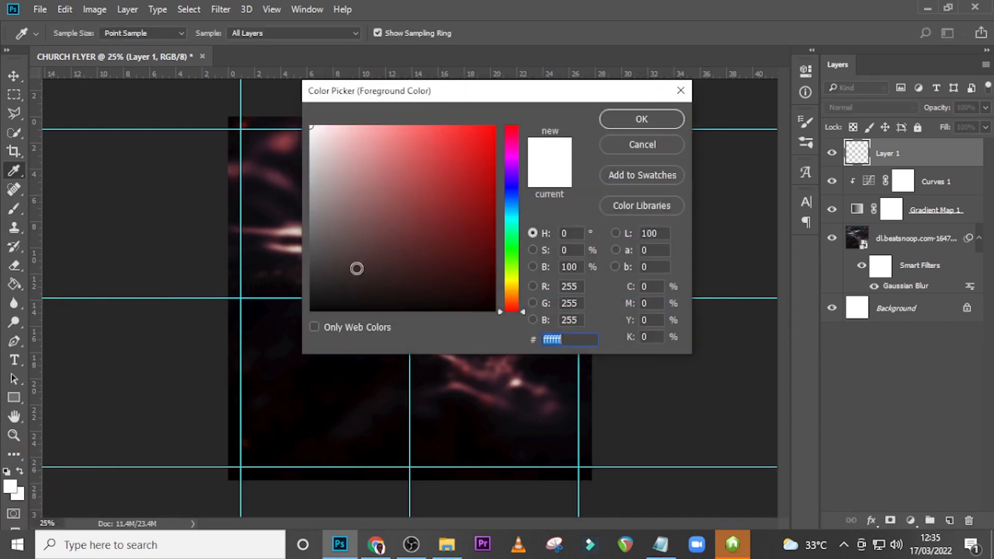
click(641, 119)
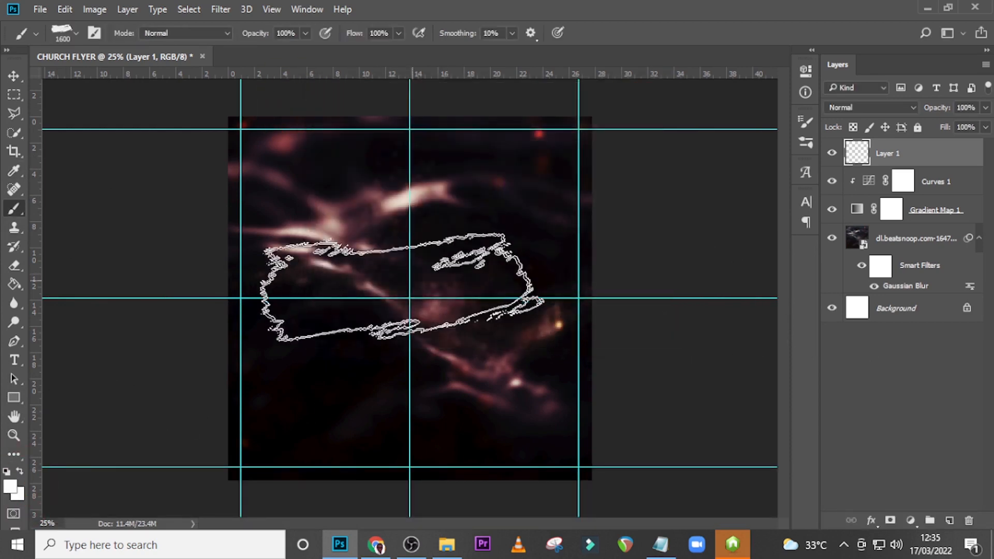
click(410, 308)
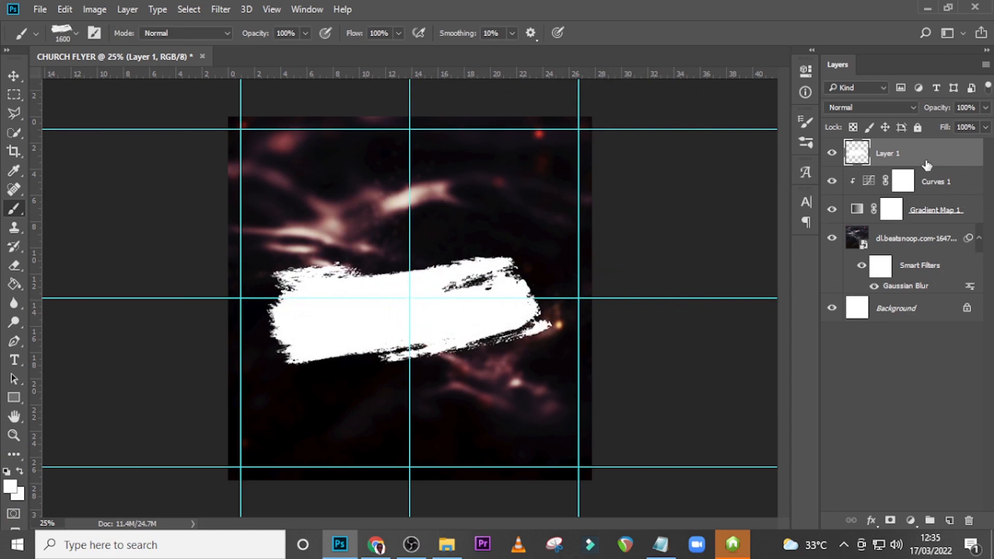
Enlarge the white brush mark slightly about its centre and convert its layer to a smart object
key(v)
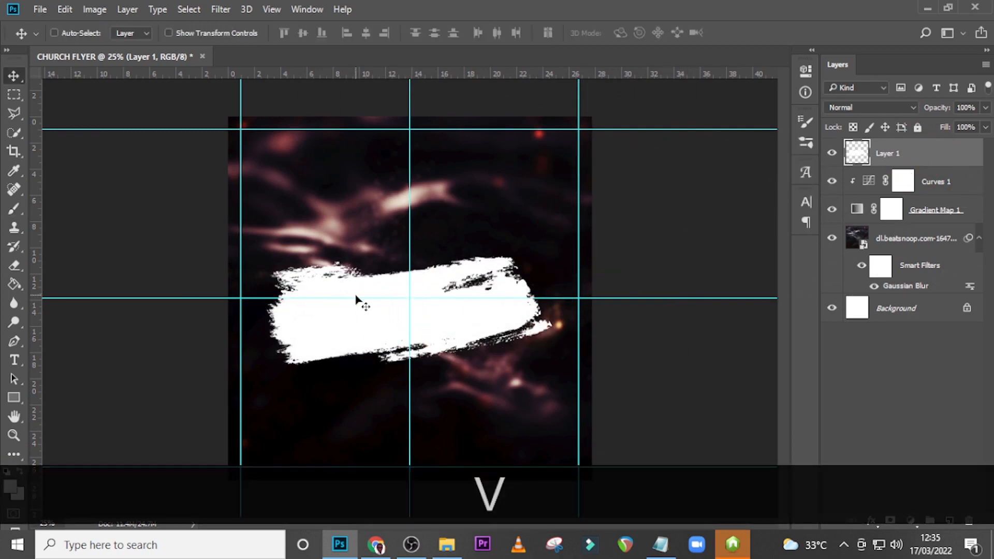
key(ctrl+t)
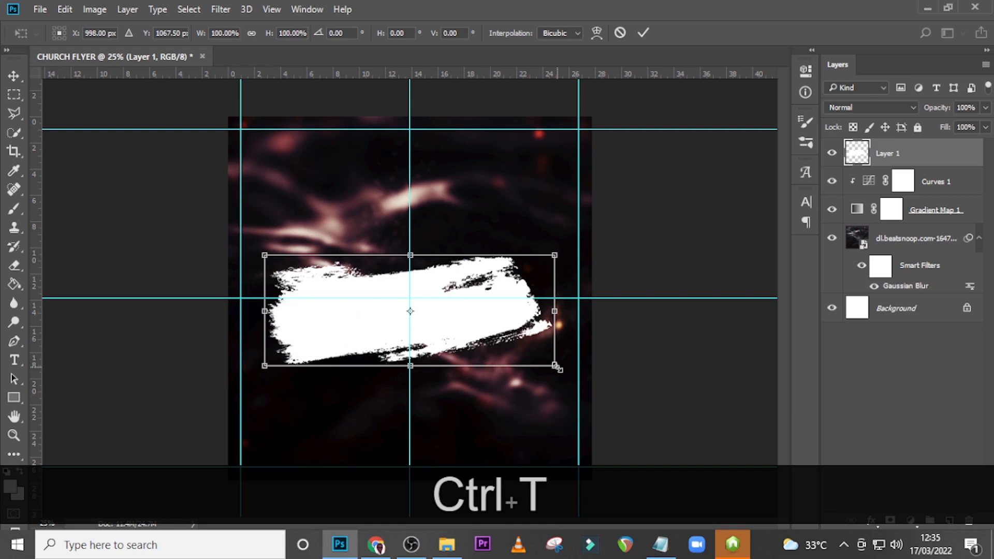
drag(555, 366, 565, 369)
key(Return)
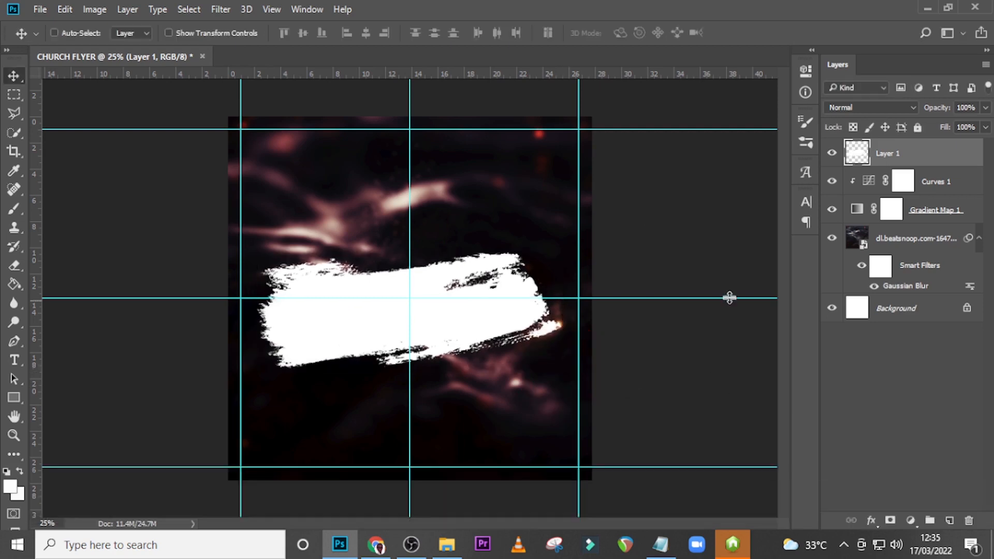
right_click(923, 163)
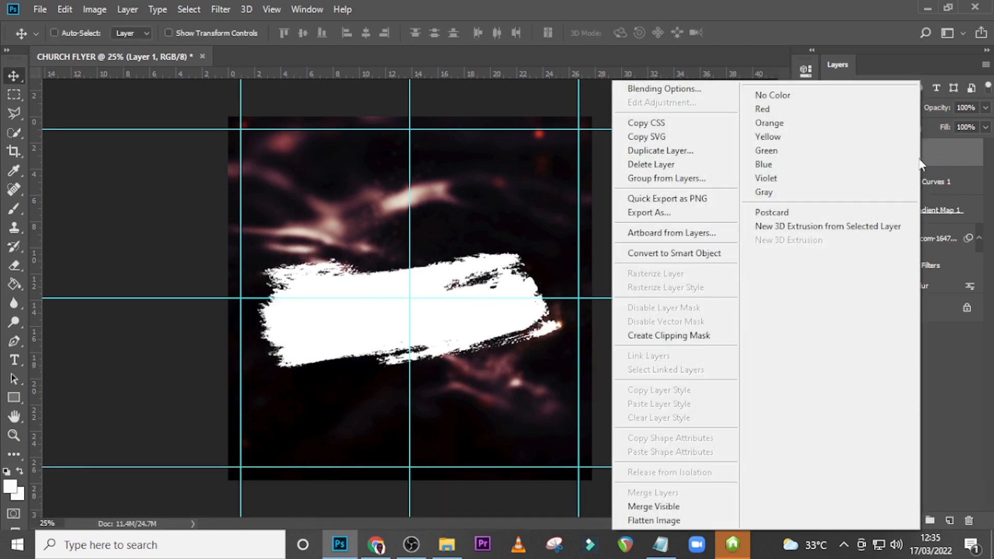
click(657, 253)
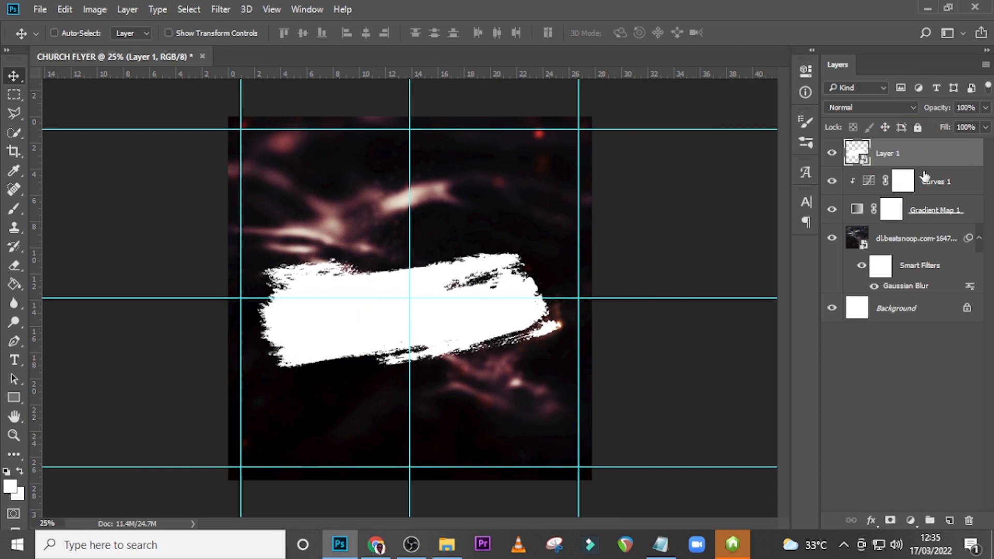
Scale the brush mark proportionally to about 170% and move it down to cover the bottom edge of the flyer
key(ctrl+t)
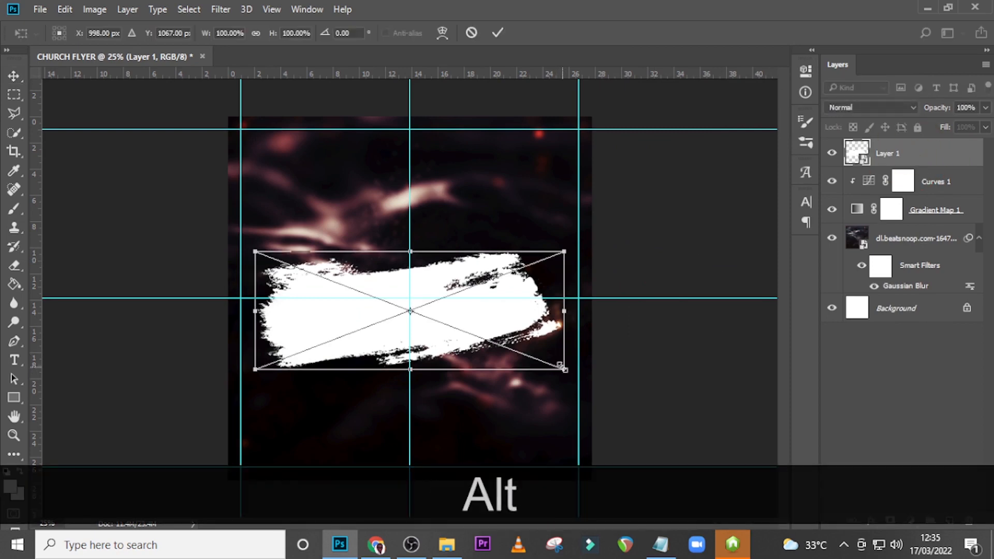
mouse_move(560, 366)
mouse_down()
mouse_move(566, 378)
mouse_move(669, 407)
mouse_up()
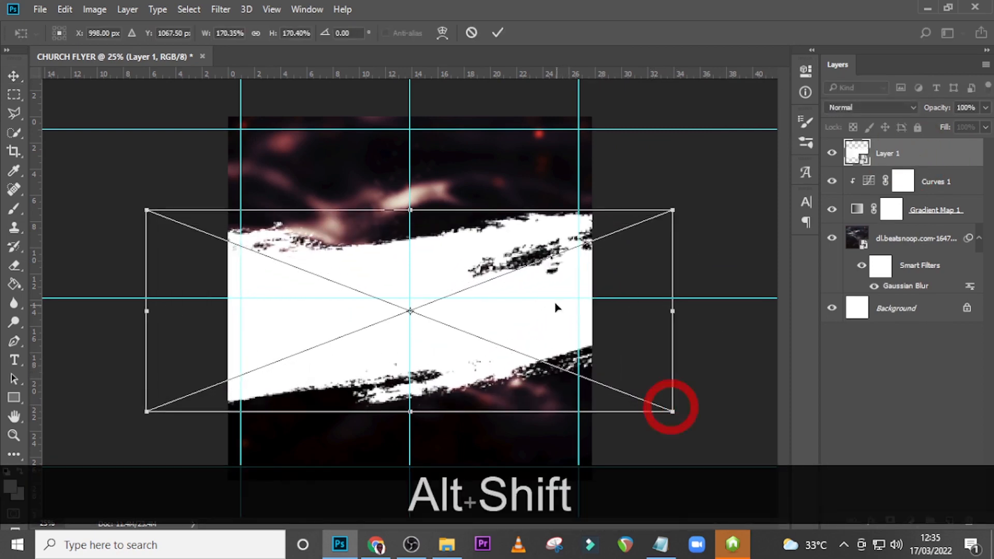
drag(546, 295, 552, 489)
drag(525, 391, 525, 418)
key(shift+Return)
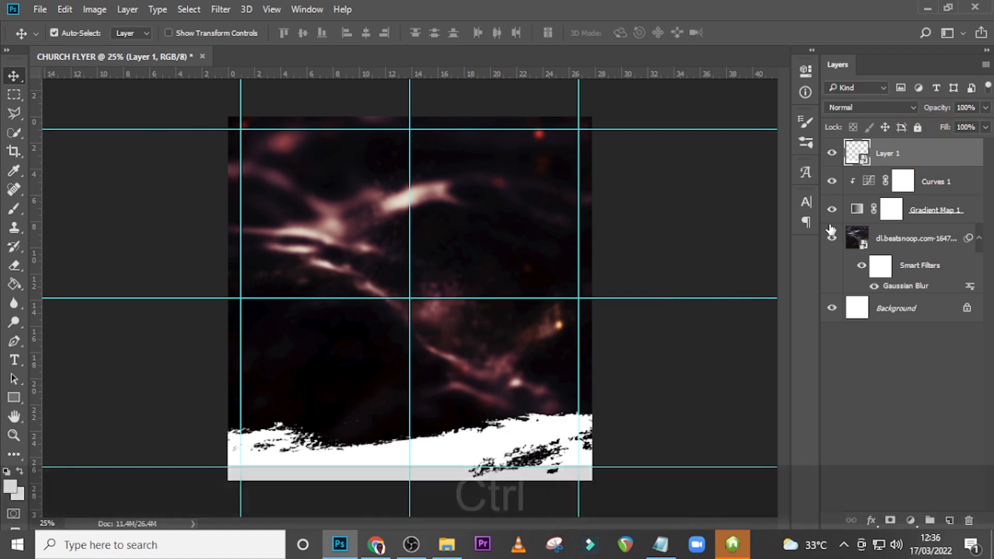
Activate the Brush tool and rasterize the brush mark's smart object layer
key(ctrl+equal)
scroll(601, 227, down, 3)
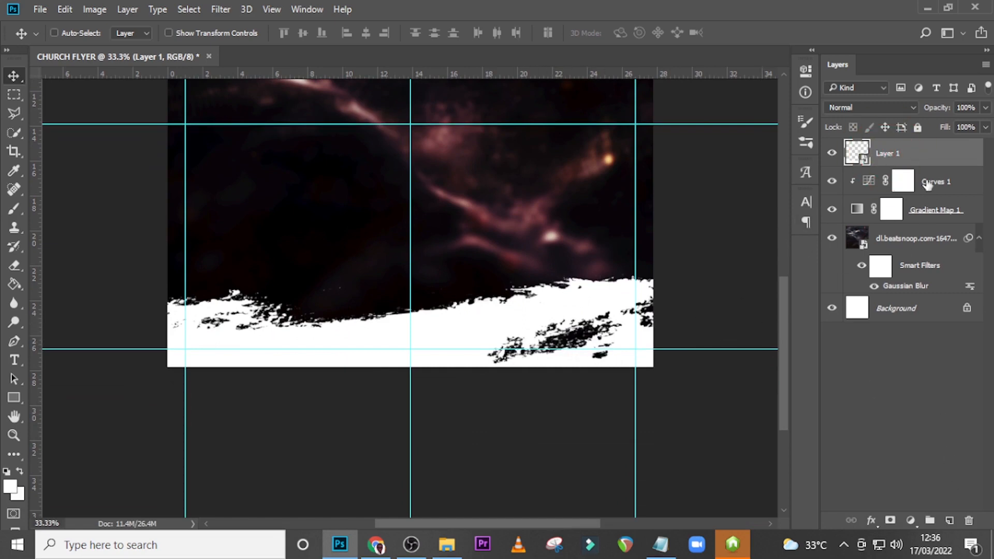
key(bracketleft)
key(bracketleft)
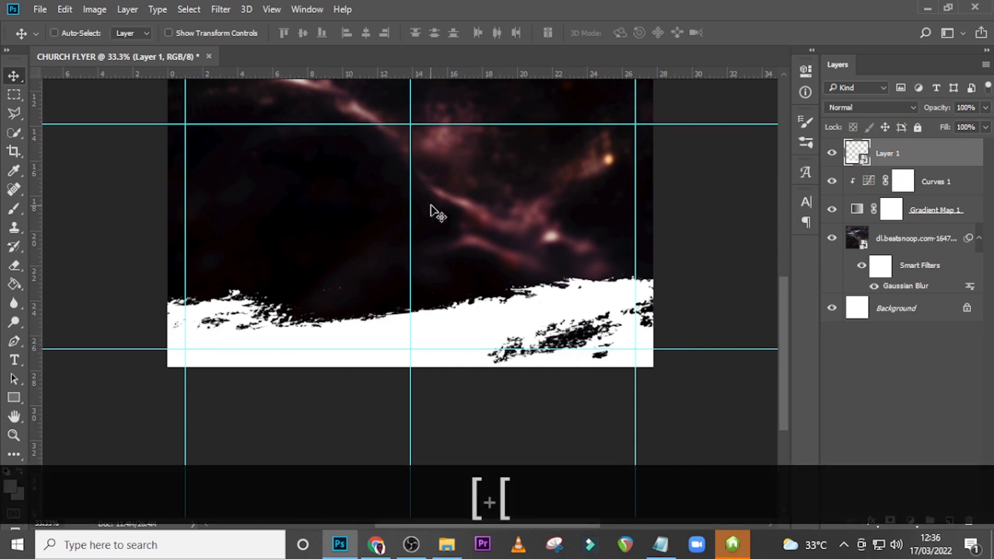
key(b)
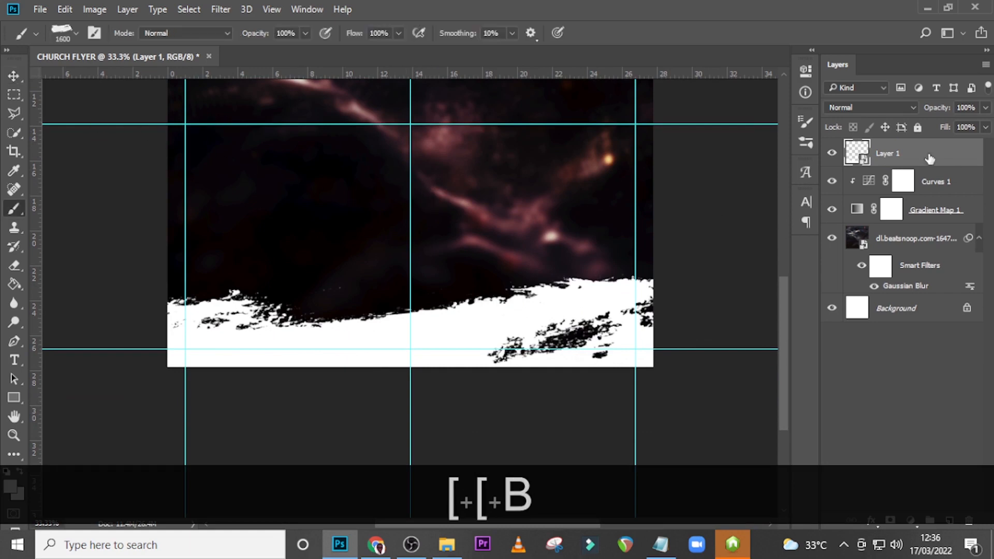
right_click(919, 154)
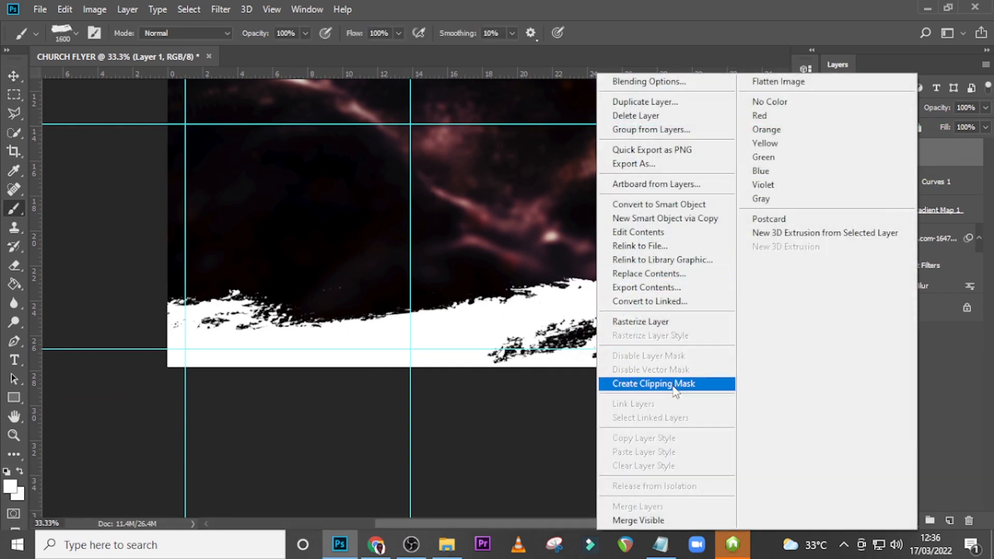
click(659, 327)
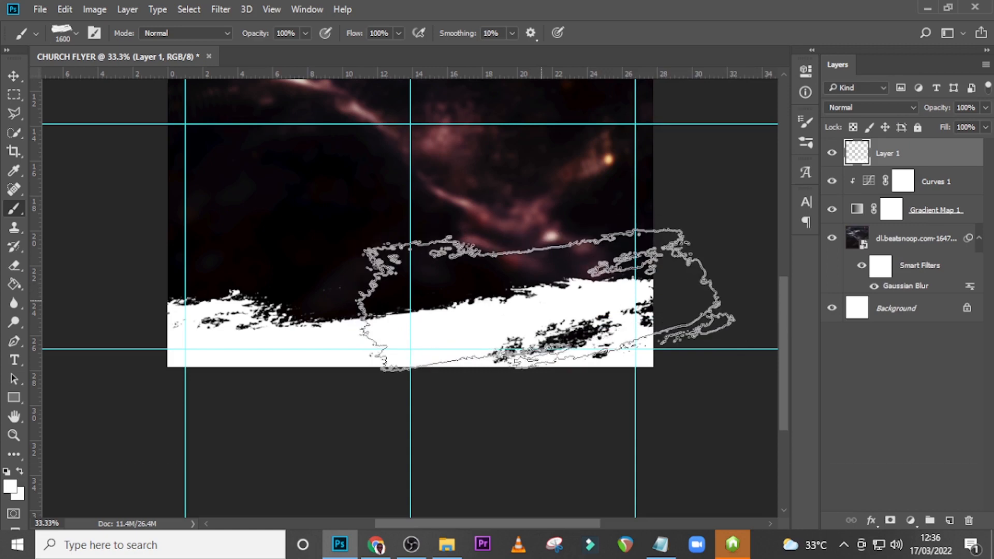
Reduce the brush size to 400 and paint white over the dark gaps in the right part of the brush mark
key(bracketleft)
key(bracketleft)
key(bracketleft)
key(bracketleft)
key(bracketleft)
key(bracketleft)
key(bracketleft)
key(bracketleft)
key(bracketleft)
key(bracketleft)
key(bracketleft)
key(bracketleft)
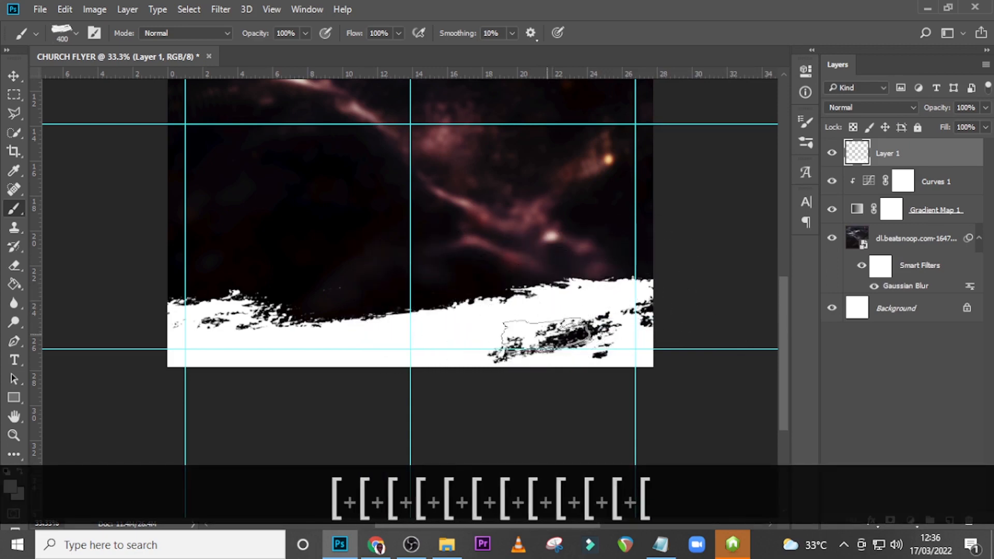
mouse_move(618, 336)
mouse_down()
mouse_move(512, 353)
mouse_move(570, 327)
mouse_move(668, 350)
mouse_move(596, 344)
mouse_move(650, 340)
mouse_move(627, 335)
mouse_move(683, 300)
mouse_move(665, 326)
mouse_move(451, 353)
mouse_up()
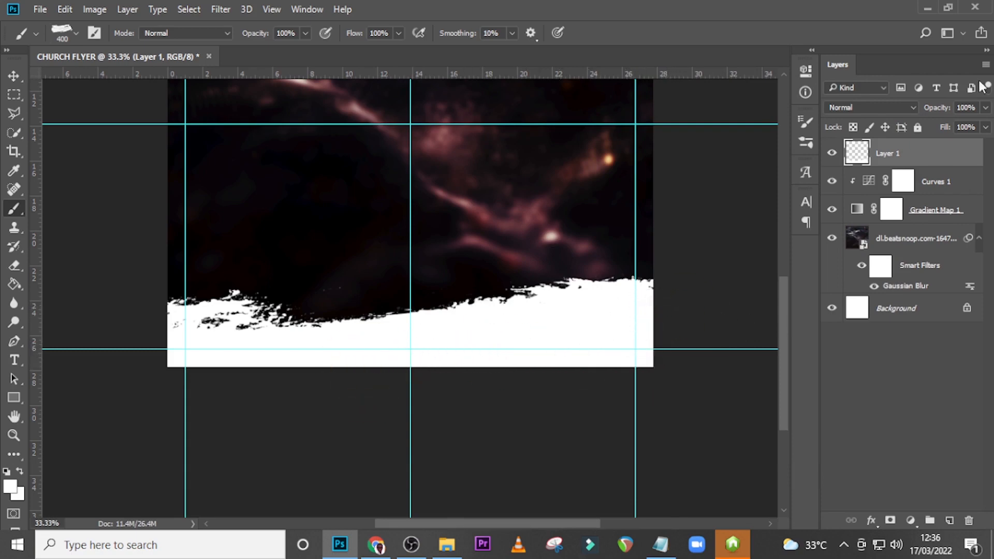
Rename the brush mark's layer as "white brush"
double_click(887, 154)
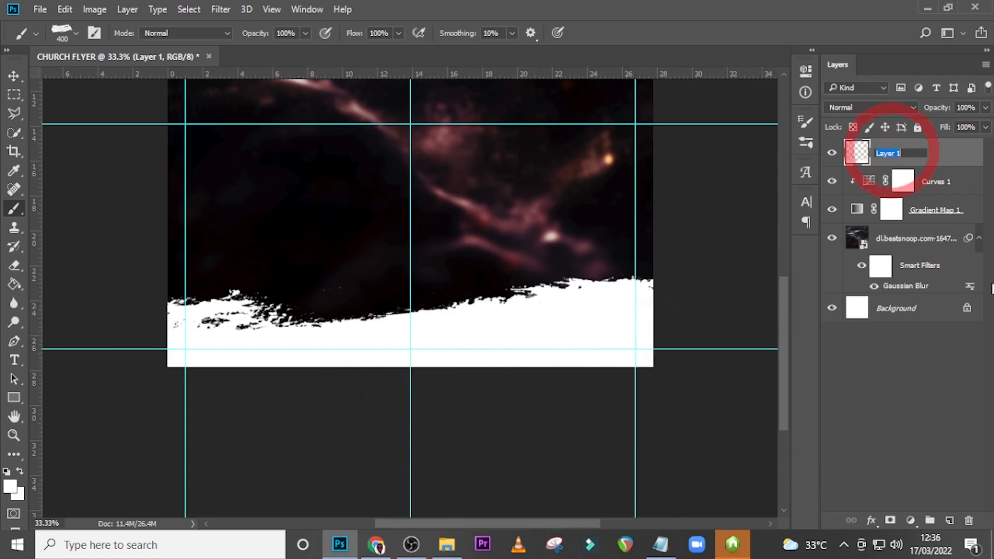
text(white brush)
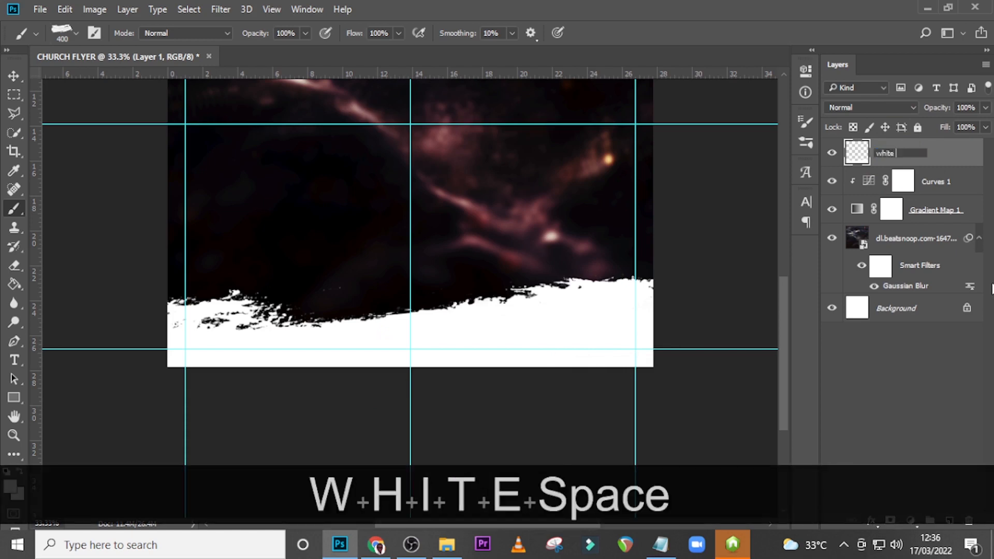
key(Return)
key(Return)
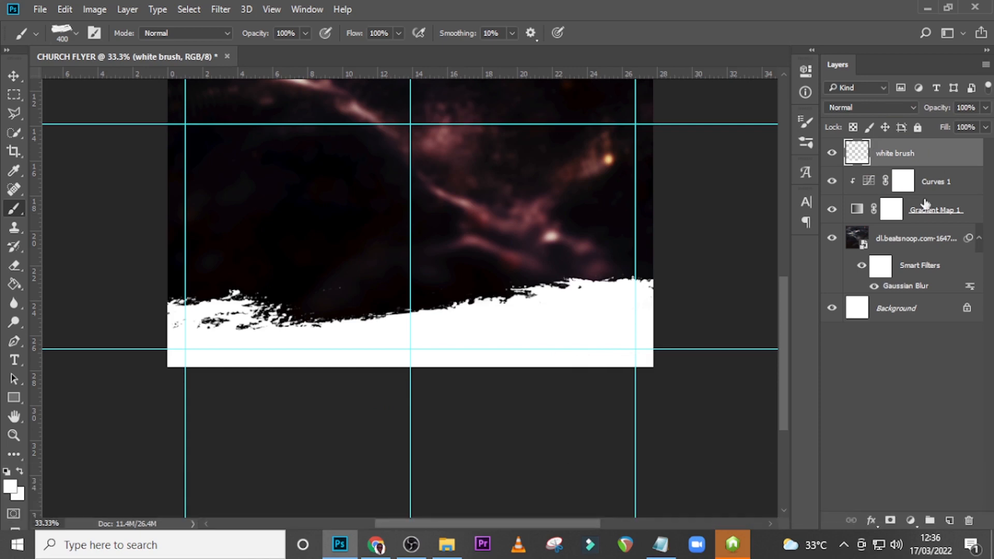
Add a Hue/Saturation adjustment layer above the white brush layer with saturation -100, and hide it
key(ctrl+0)
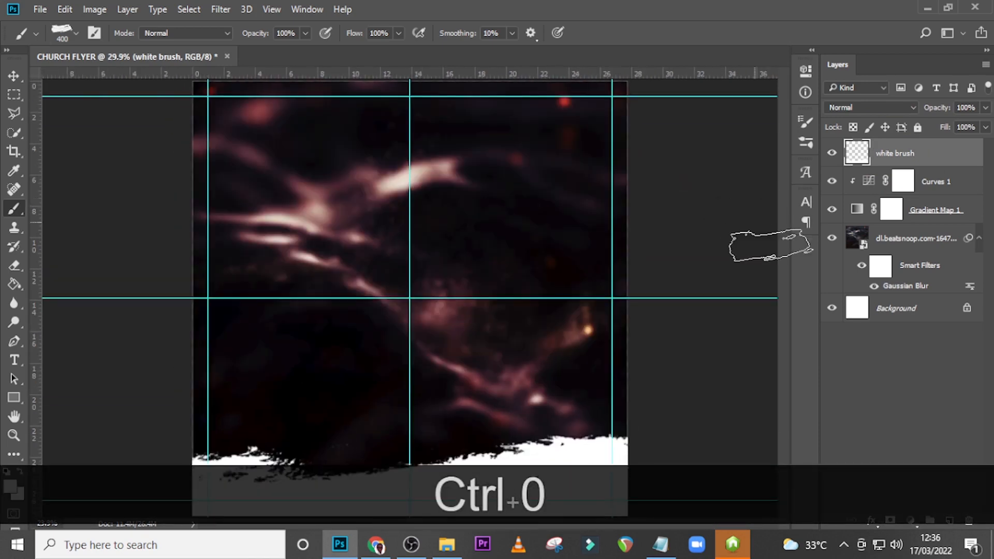
click(910, 520)
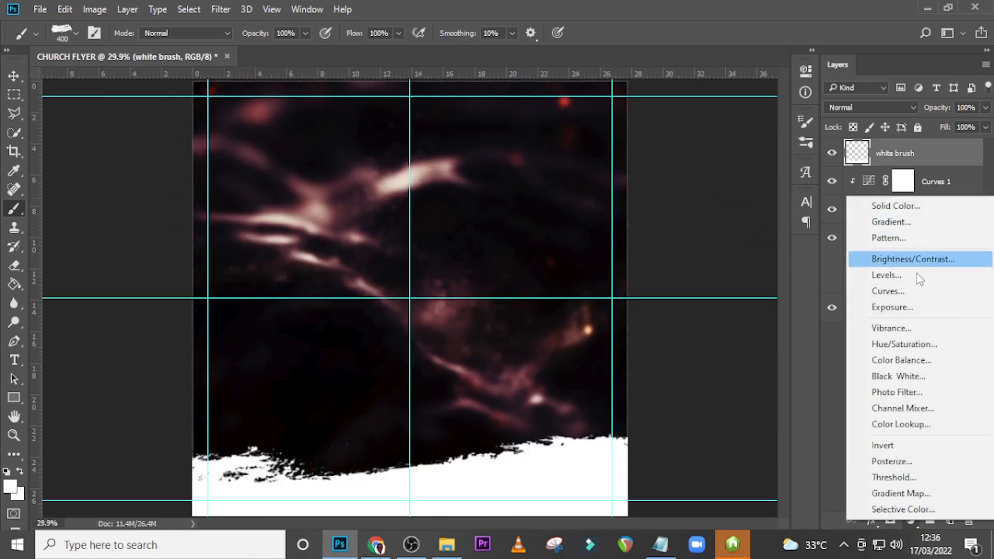
click(911, 342)
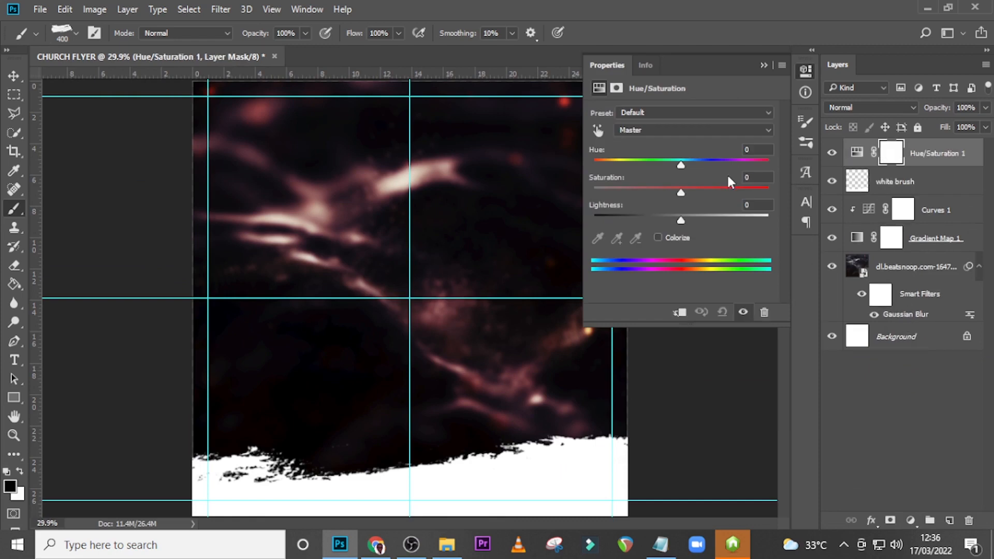
drag(606, 196, 581, 191)
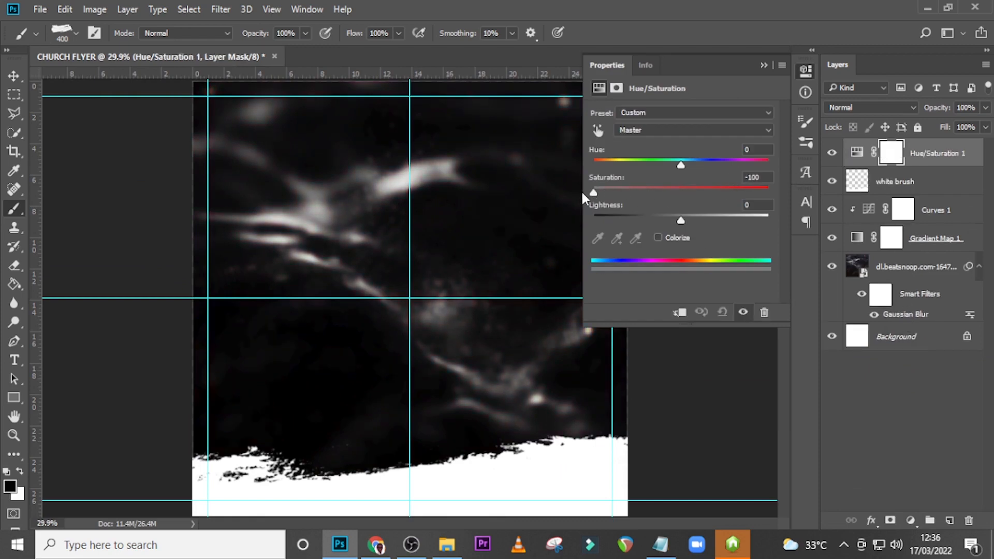
click(763, 63)
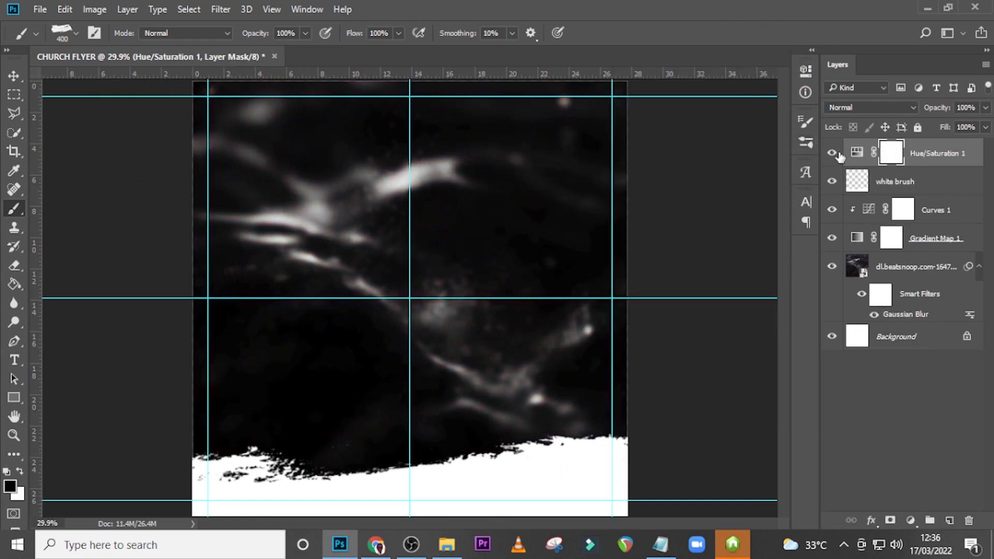
click(834, 155)
click(931, 163)
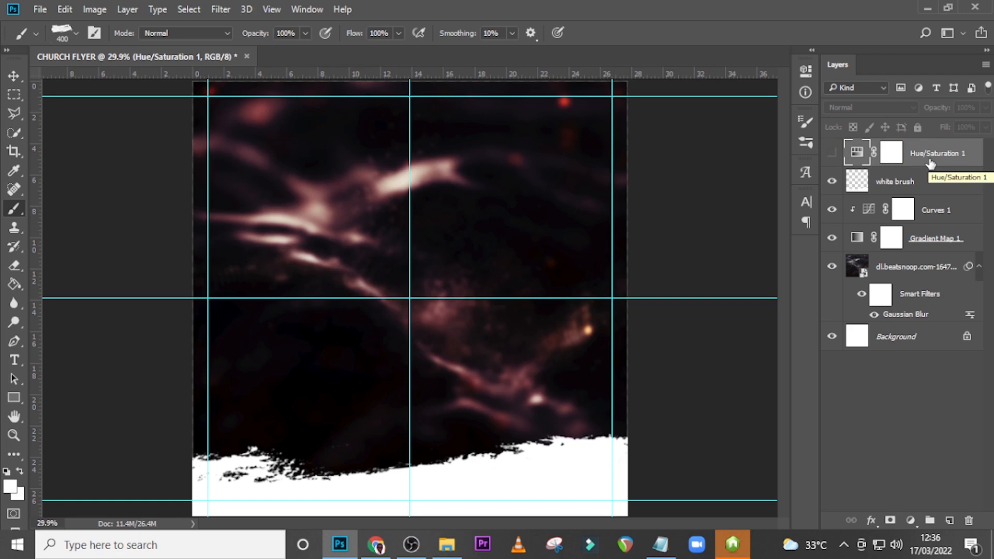
Group all layers above the Background layer and name the group "BG"
key(ctrl+minus)
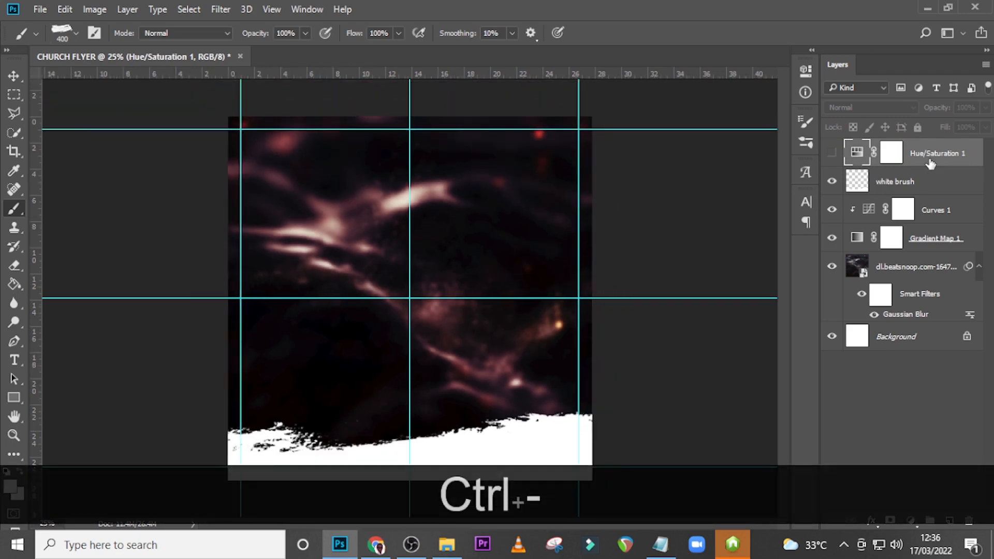
shift+click(930, 297)
key(ctrl+shift+g)
double_click(886, 147)
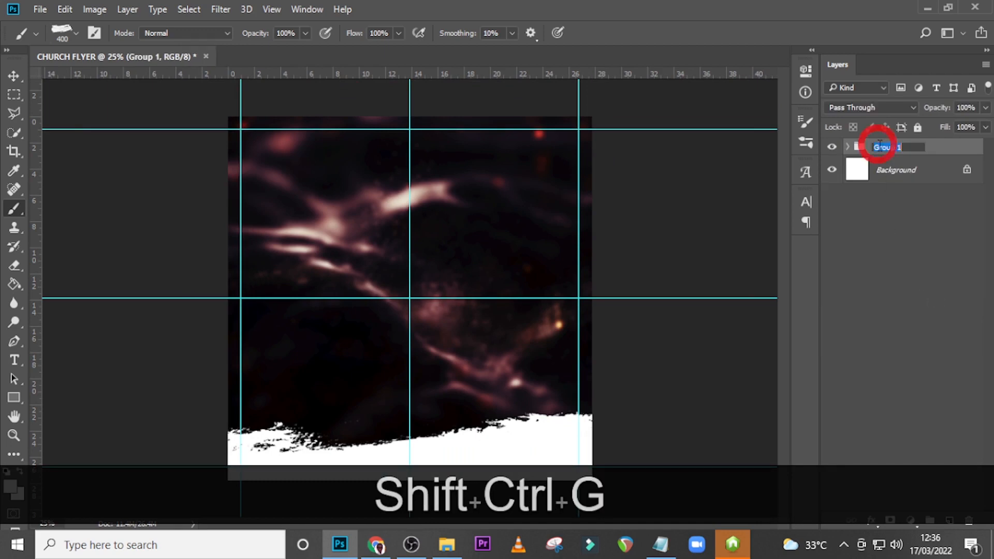
key(Caps_Lock)
text(BG)
key(Return)
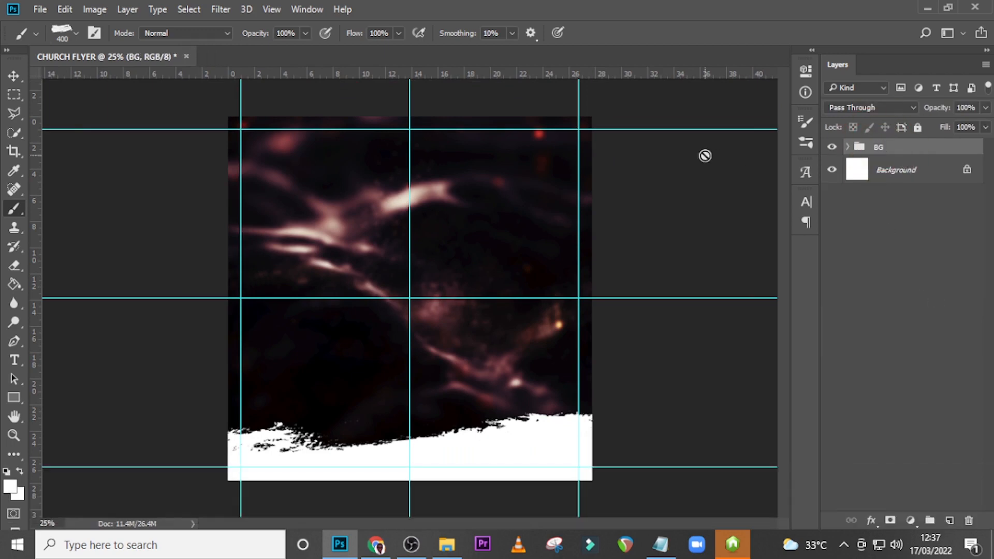
Add a text layer in the upper part of the flyer with the word "destiny" copied from 99.txt in Notepad
key(t)
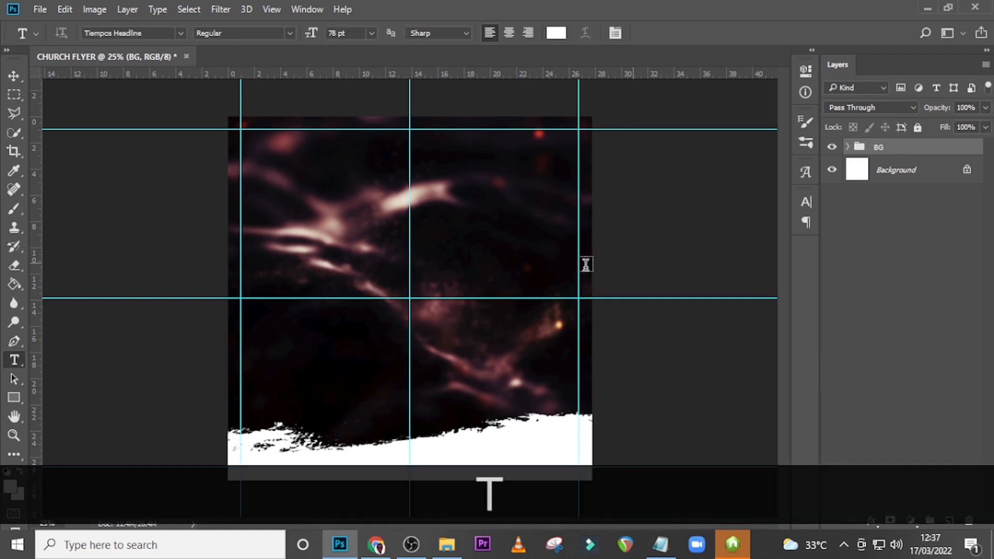
click(474, 263)
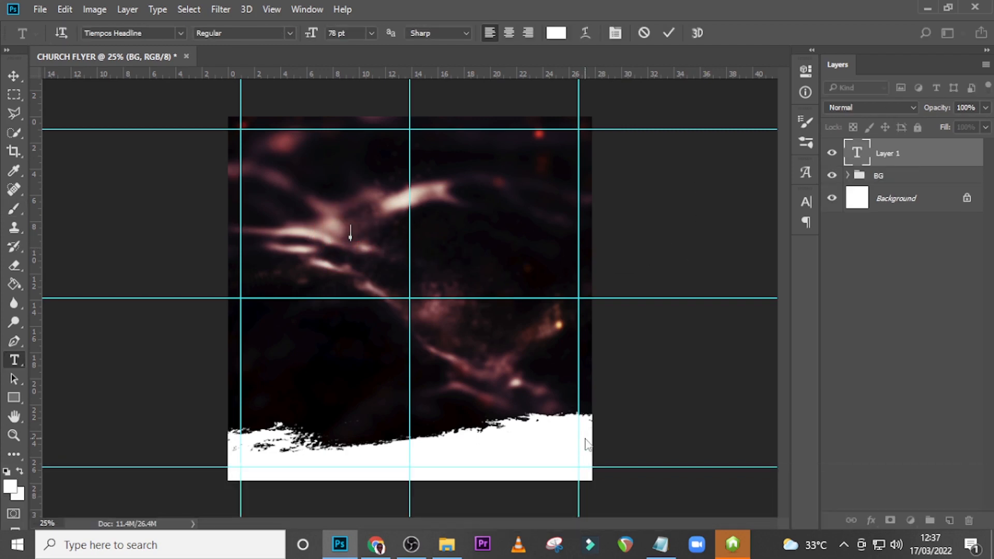
click(661, 544)
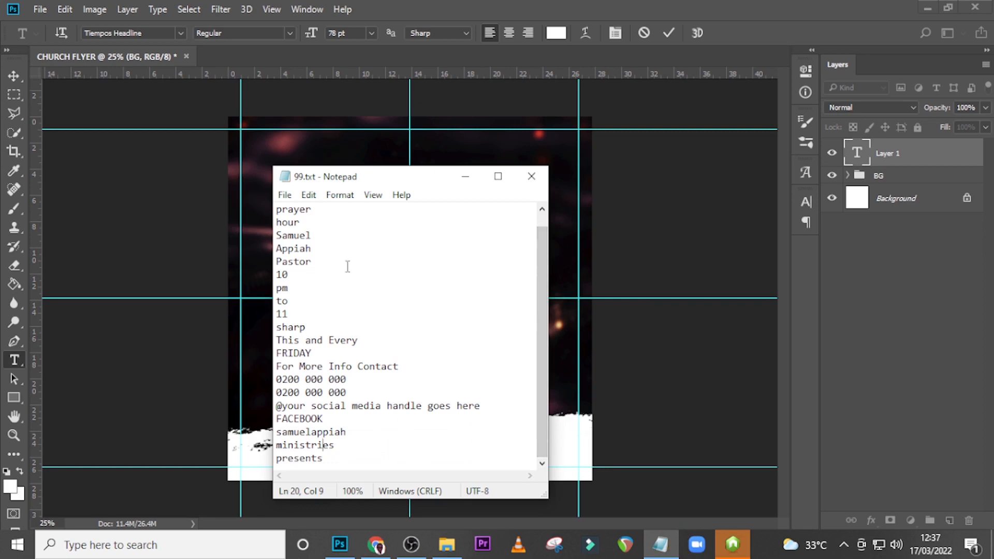
scroll(348, 264, up, 1)
drag(326, 210, 233, 210)
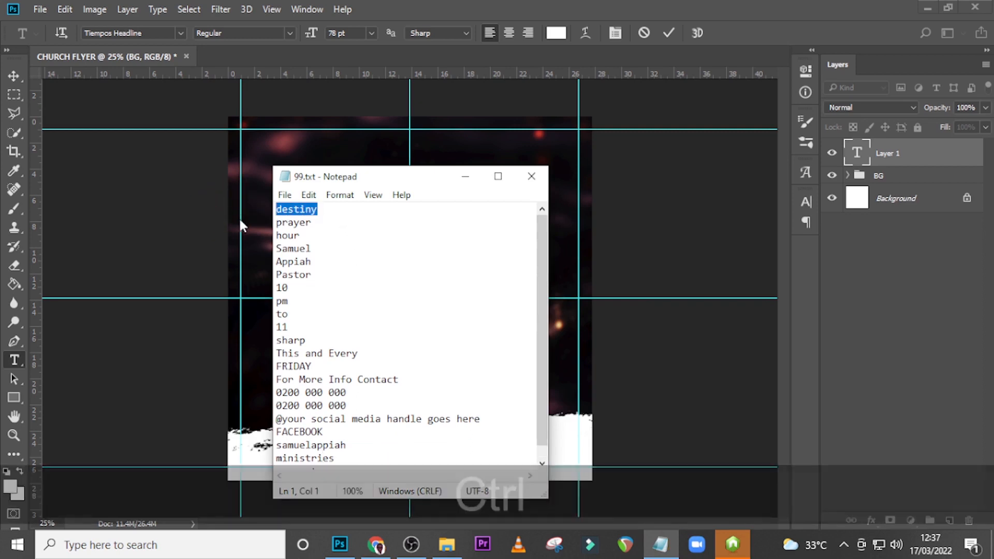
key(ctrl+c)
click(238, 216)
key(ctrl+v)
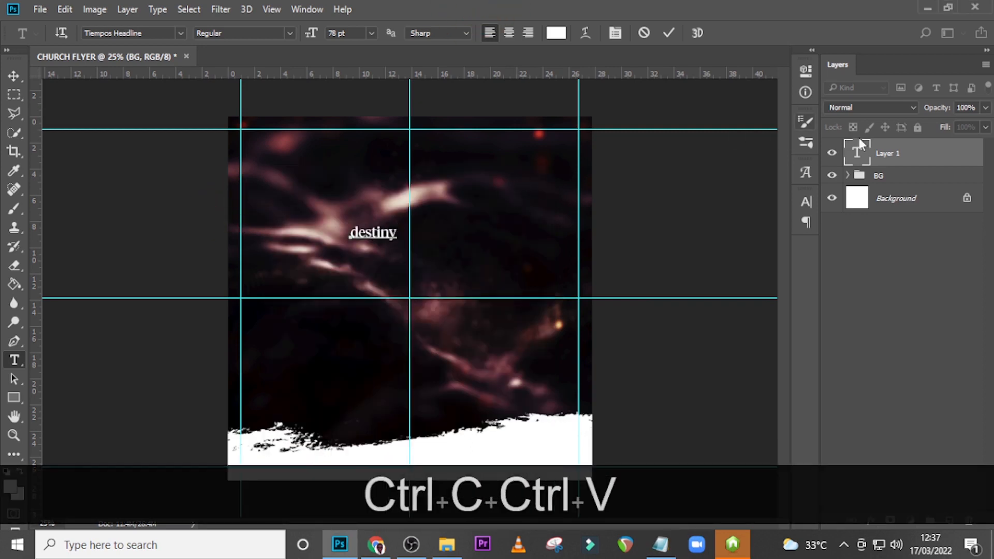
click(882, 152)
Format the destiny text in Mermaid Bold at 329 pt with faux italic and all caps
click(807, 205)
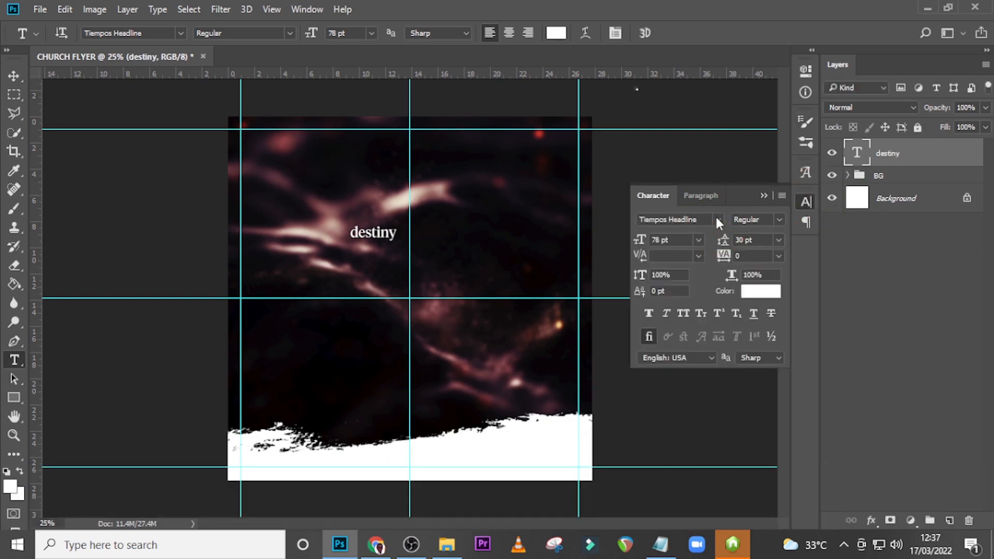
click(717, 220)
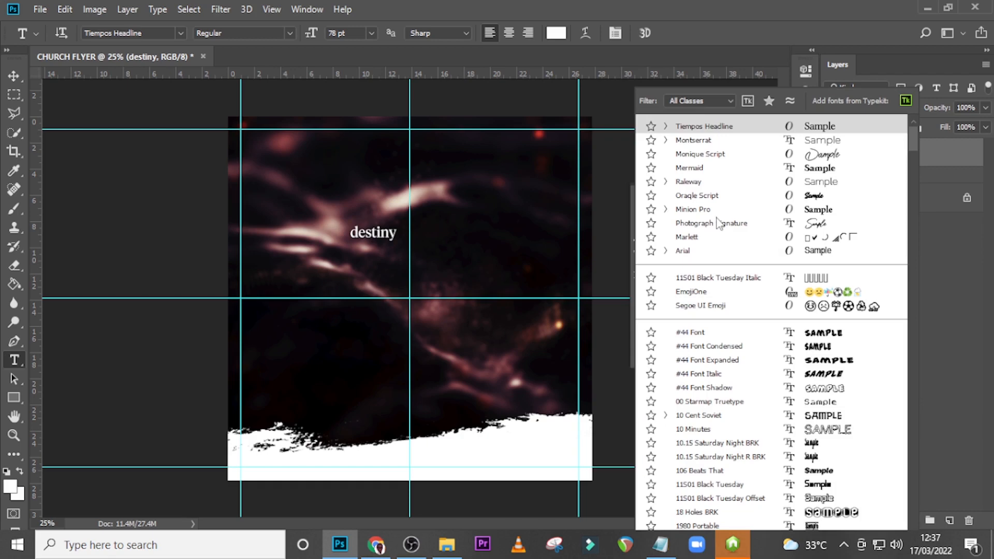
click(692, 168)
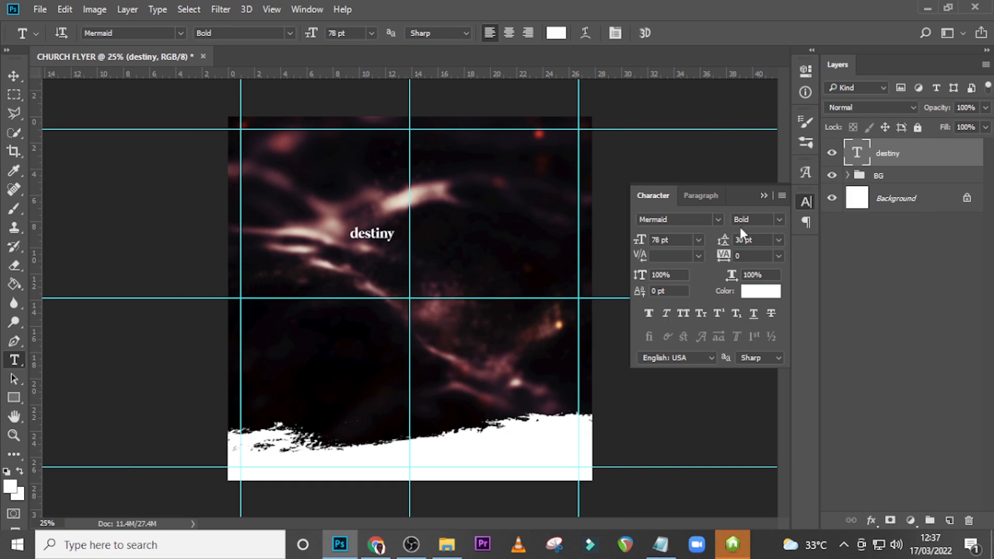
click(688, 239)
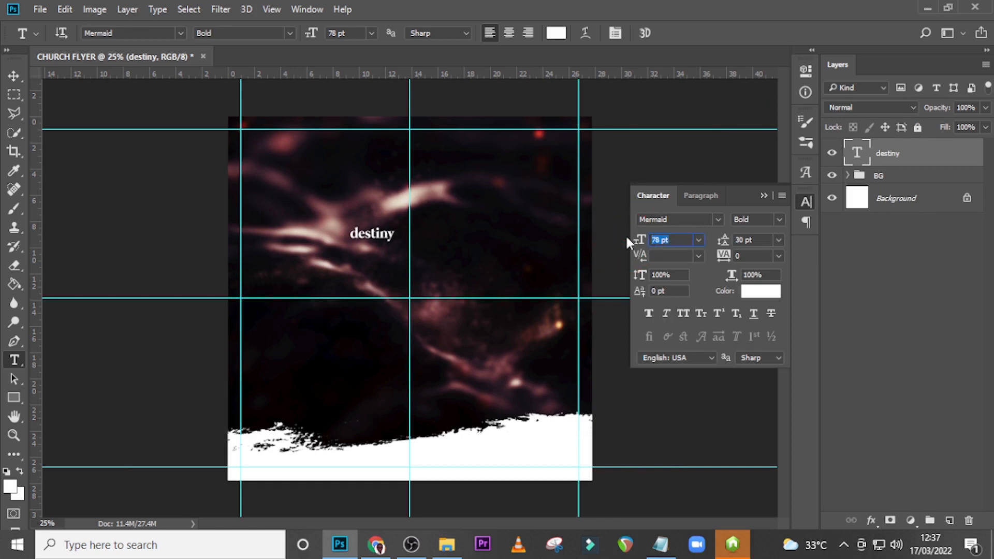
text(329)
key(Return)
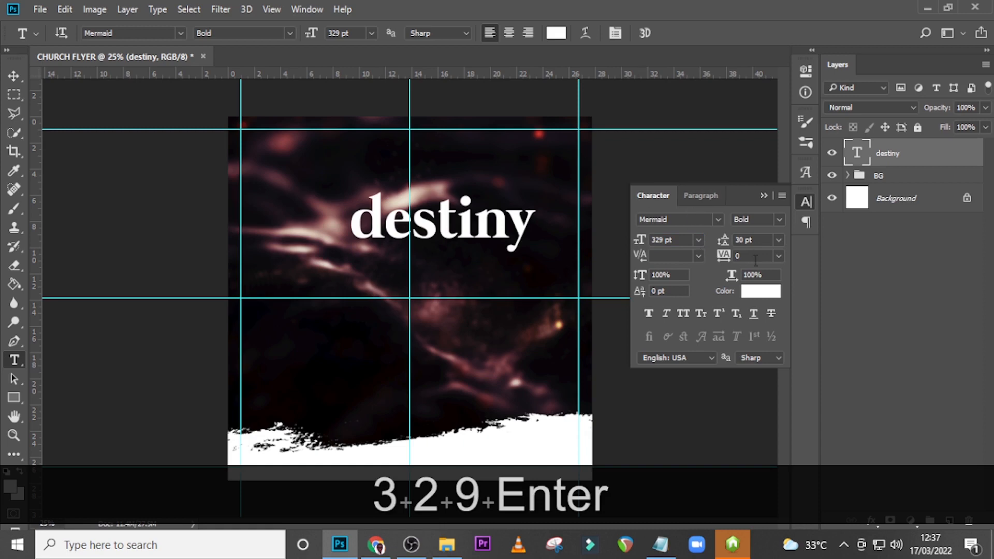
click(666, 314)
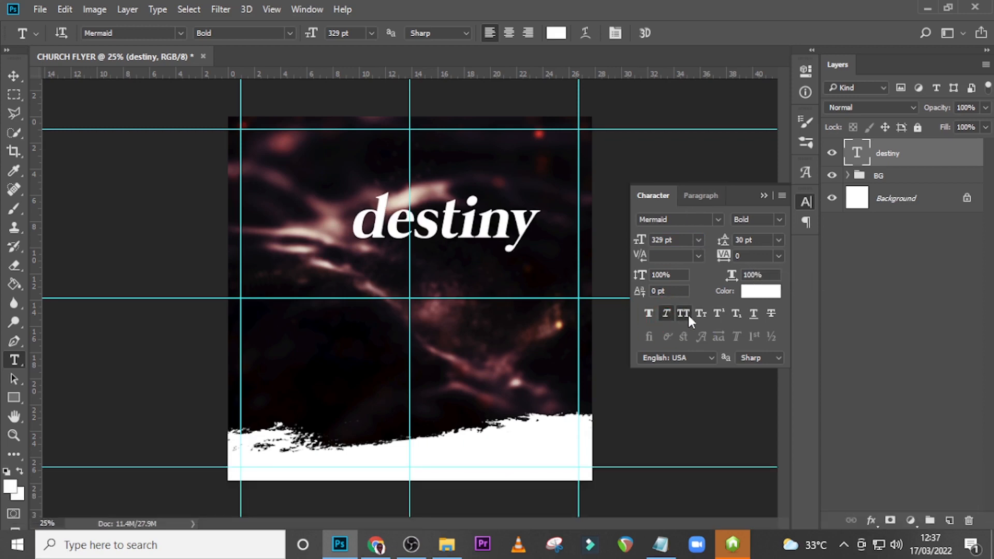
click(689, 316)
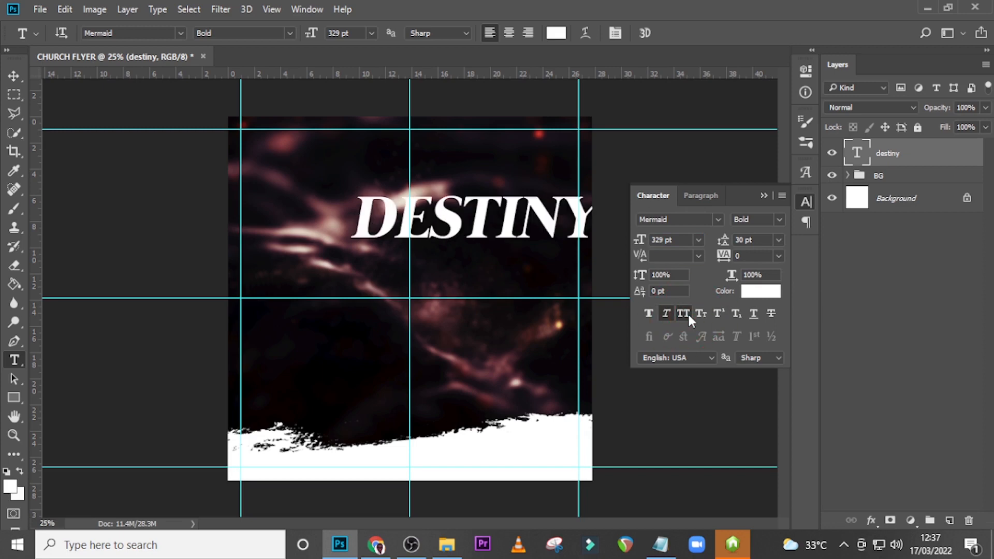
Move the DESTINY text horizontally onto the flyer's vertical centre guide and nudge it slightly left
click(899, 156)
key(ctrl+t)
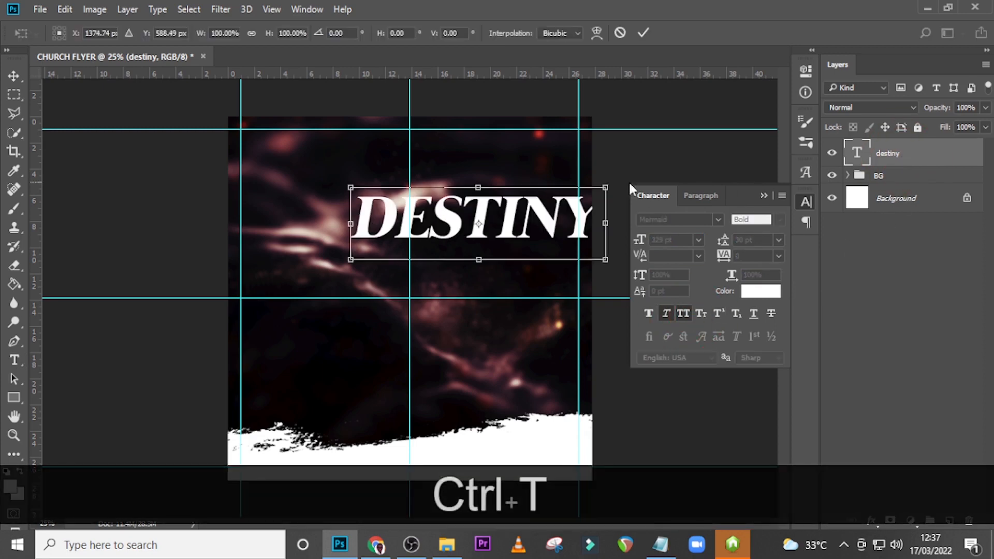
key(shift)
drag(539, 232, 470, 218)
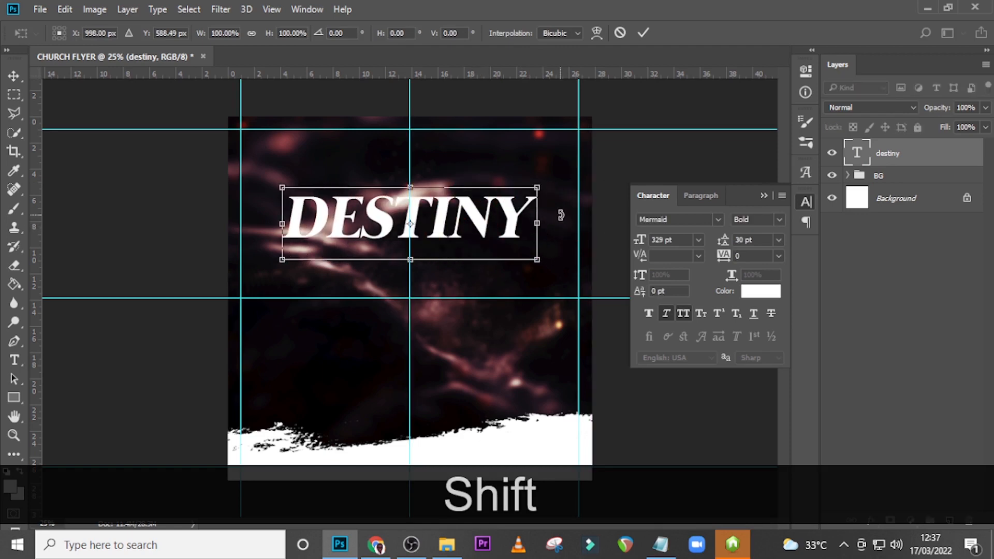
key(Left)
key(Left)
key(Left)
key(Left)
key(Return)
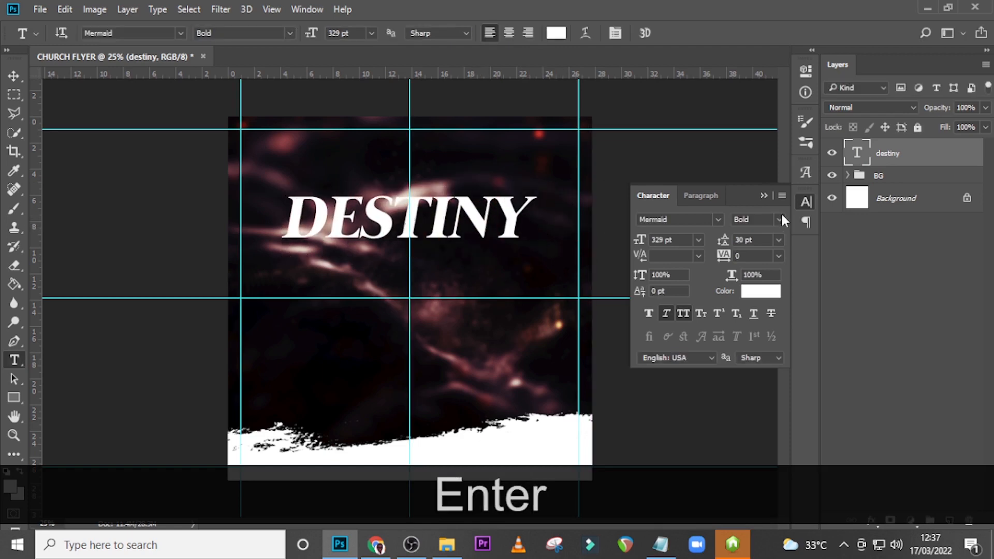
Duplicate the DESTINY text layer and place the copy straight below the original as a second line
key(ctrl+j)
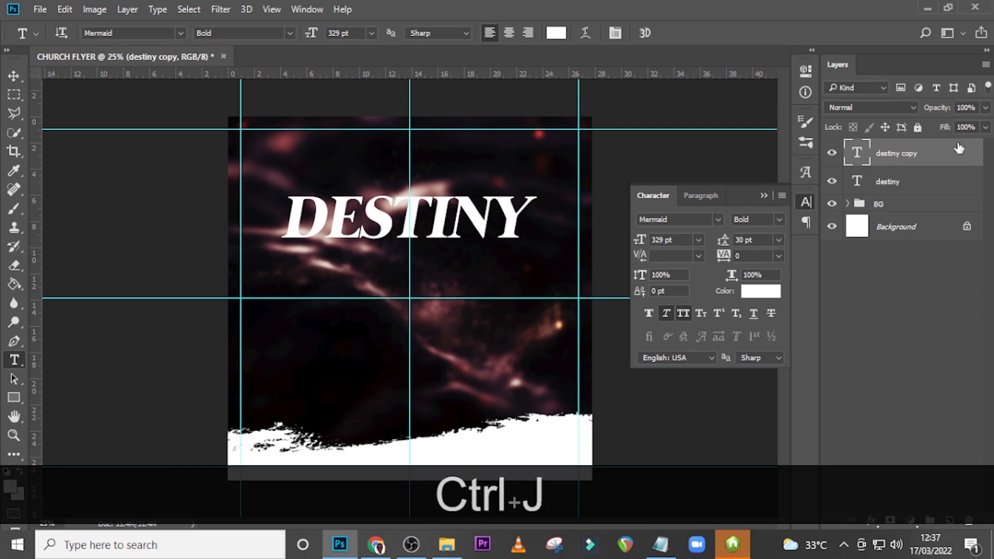
key(v)
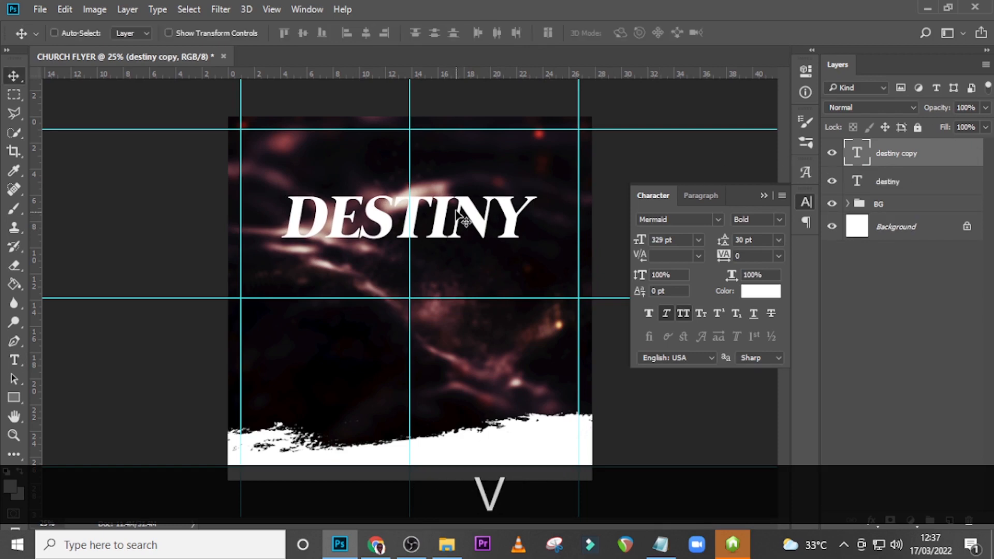
drag(457, 216, 455, 256)
Replace the copied text with the word "prayer" from the Notepad file
click(660, 544)
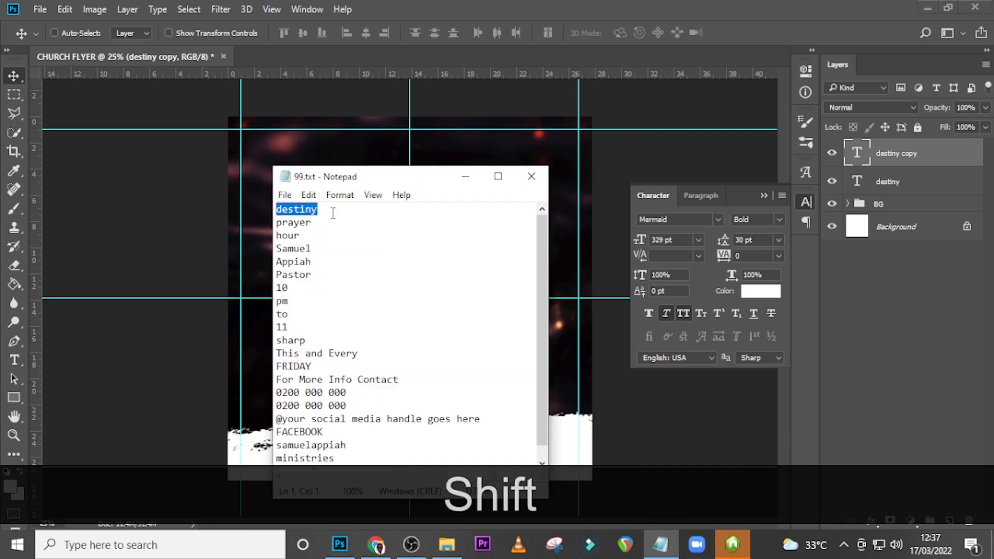
drag(328, 223, 265, 228)
key(ctrl+c)
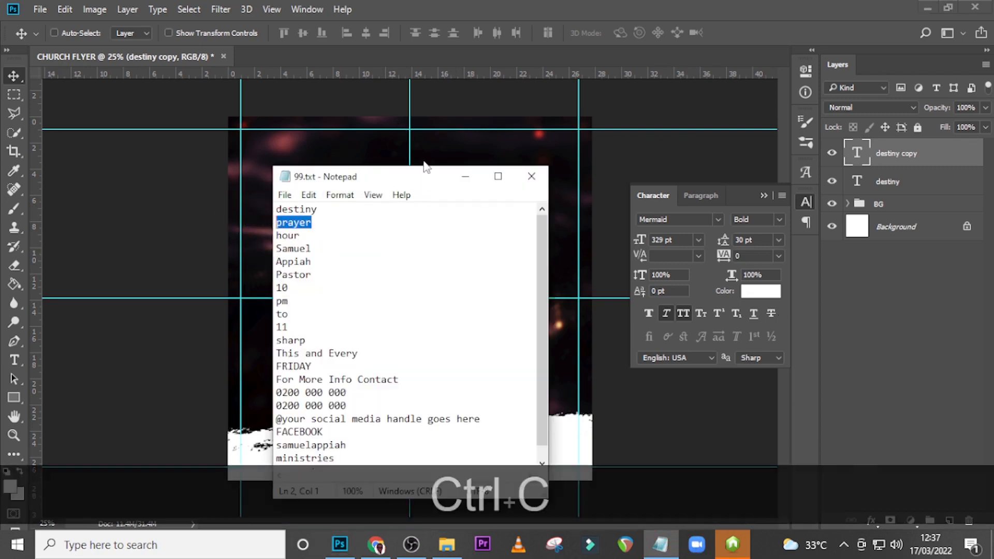
click(605, 4)
double_click(859, 153)
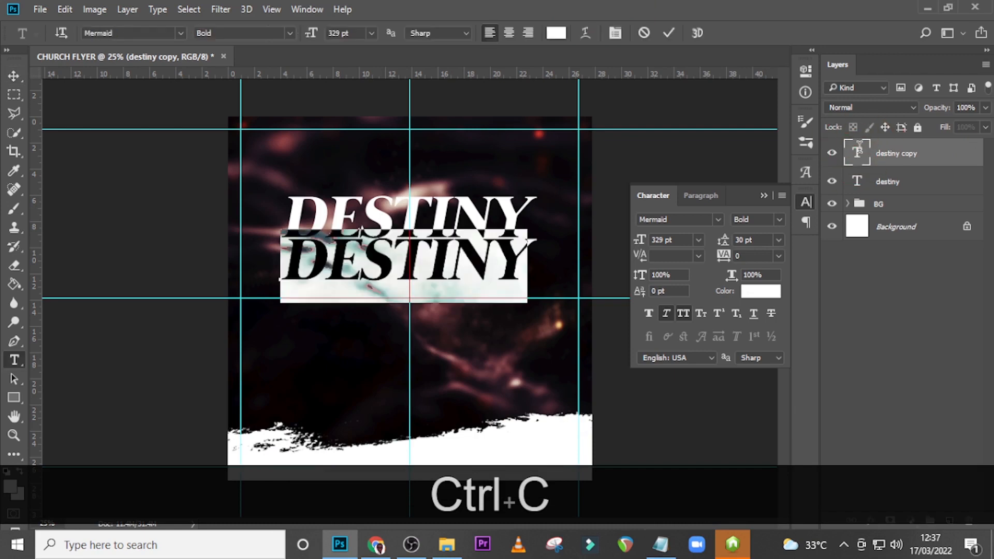
key(ctrl+v)
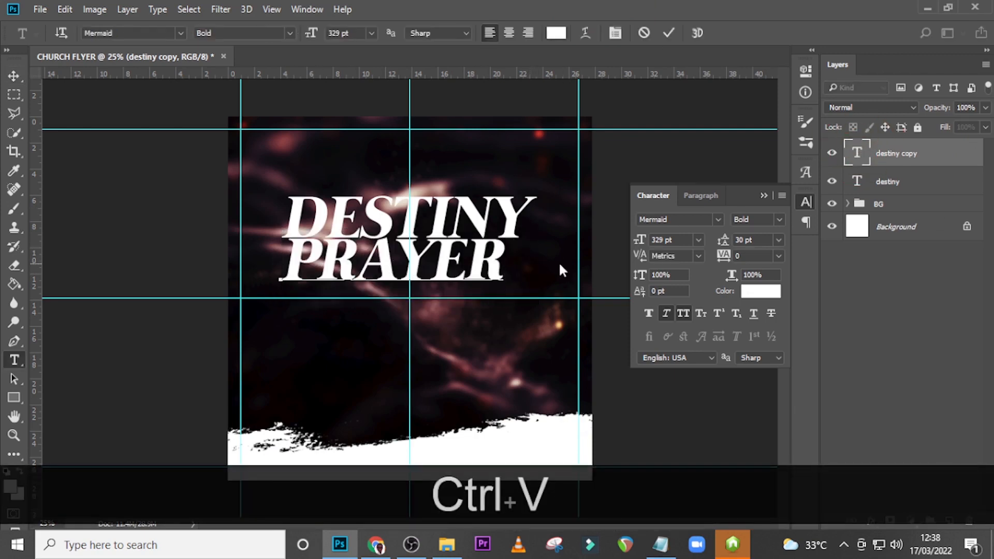
click(887, 153)
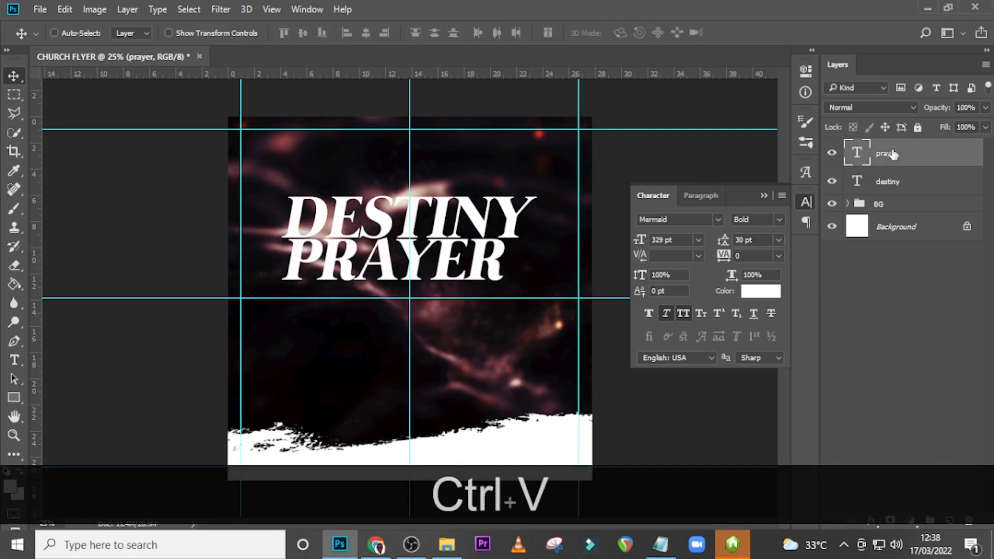
Nudge the PRAYER text slightly left and down beneath DESTINY
key(Left)
key(Left)
key(Left)
key(Left)
key(Left)
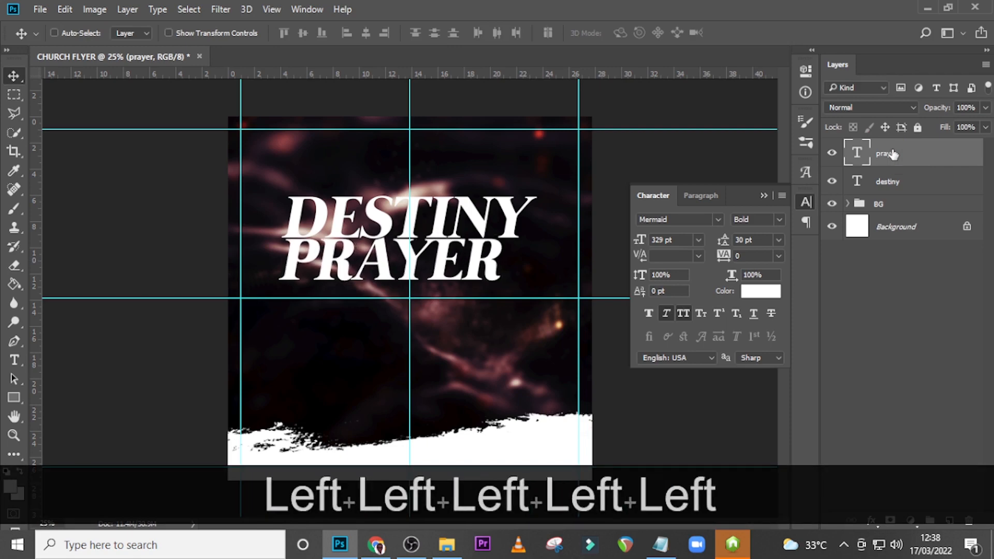
key(Left)
key(Left)
key(Left)
key(Down)
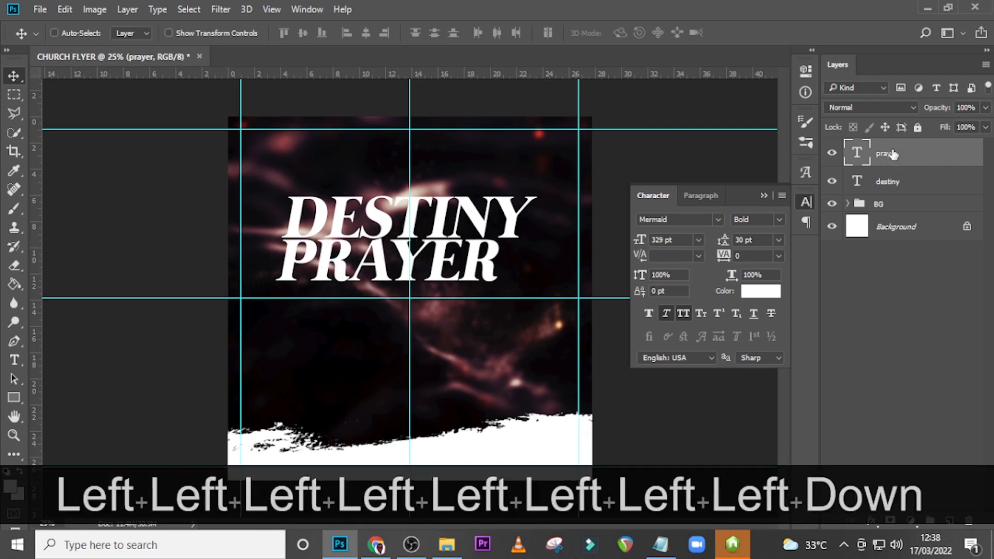
key(Left)
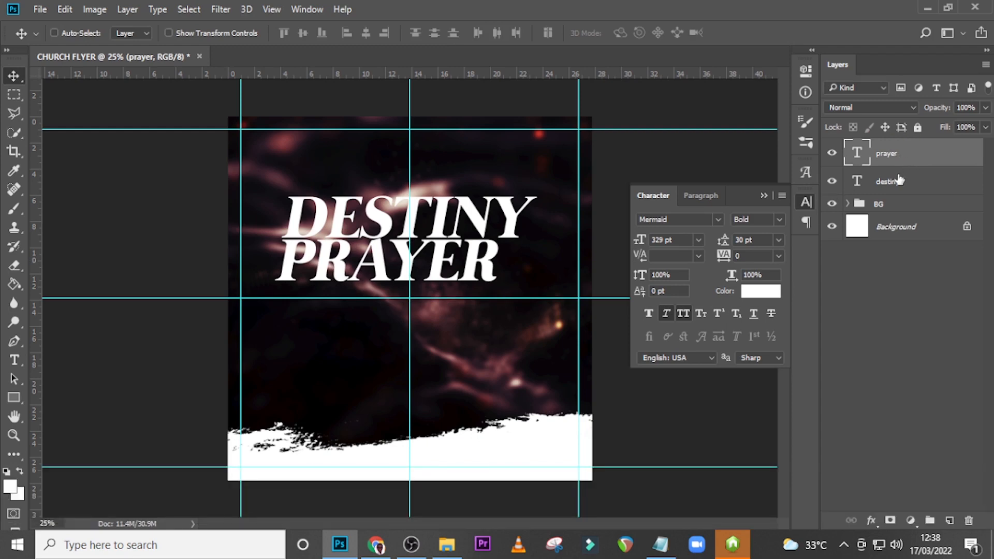
Duplicate the PRAYER text layer and place the copy straight below it as a third line
key(ctrl+j)
key(v)
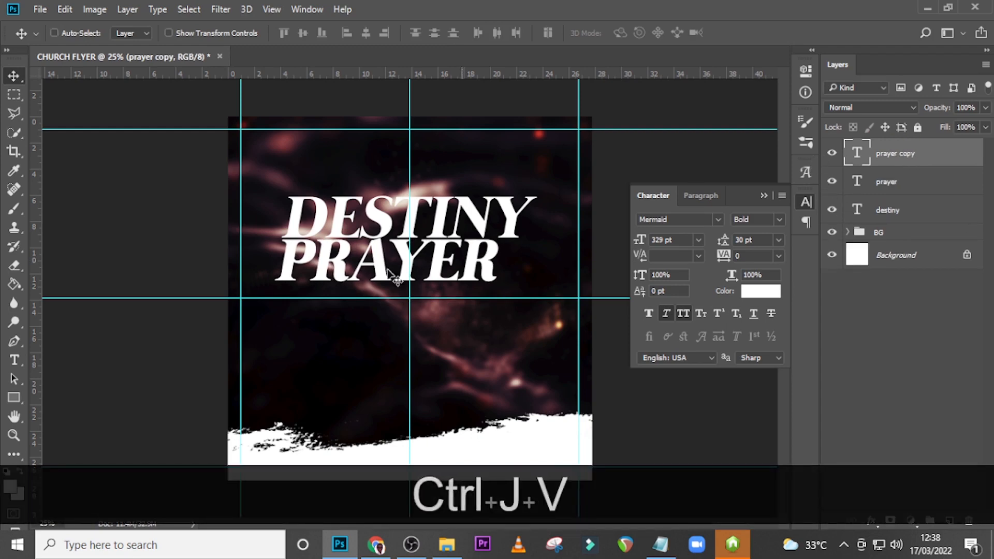
drag(446, 259, 446, 303)
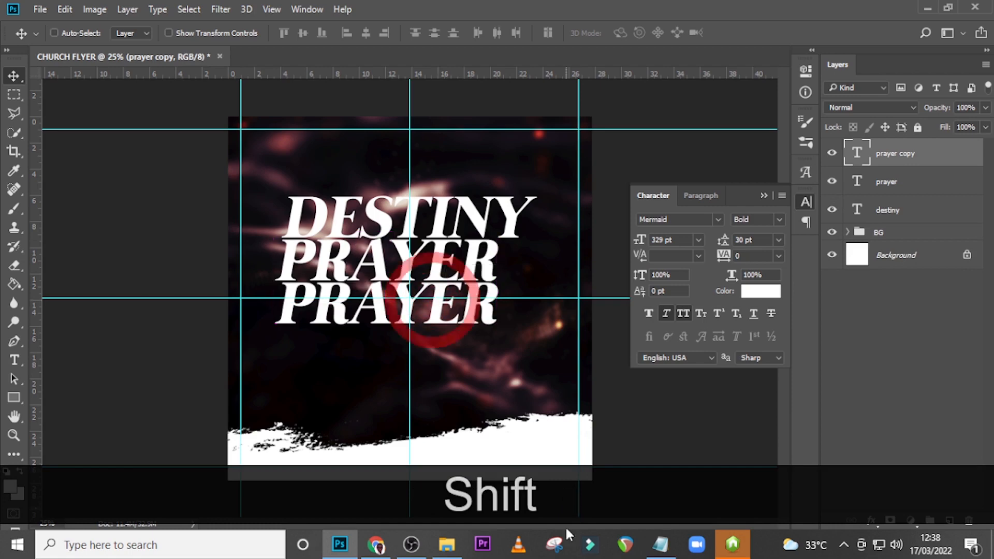
Replace the third line's text with the word "hour" from the Notepad file
click(661, 544)
key(Down)
key(End)
key(shift+Home)
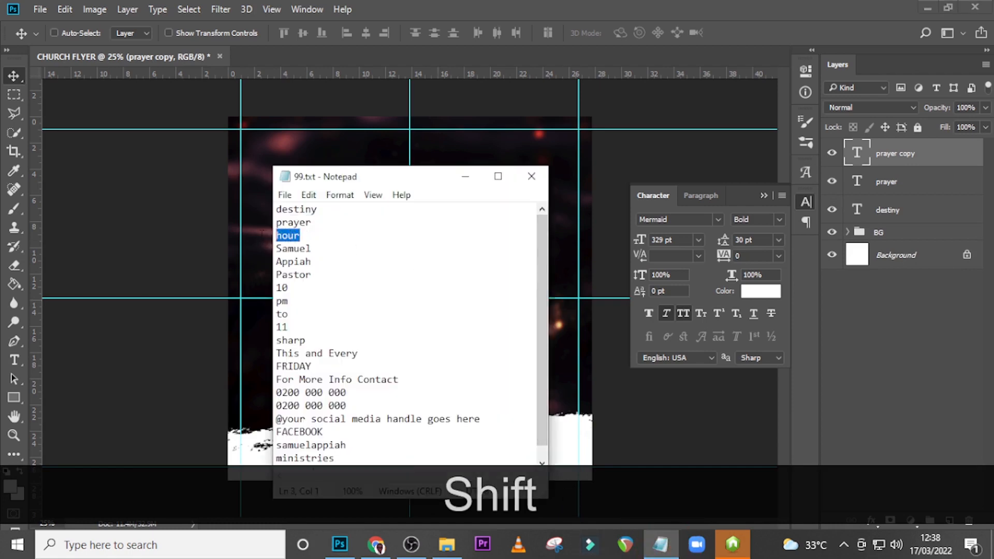
key(ctrl+c)
click(498, 7)
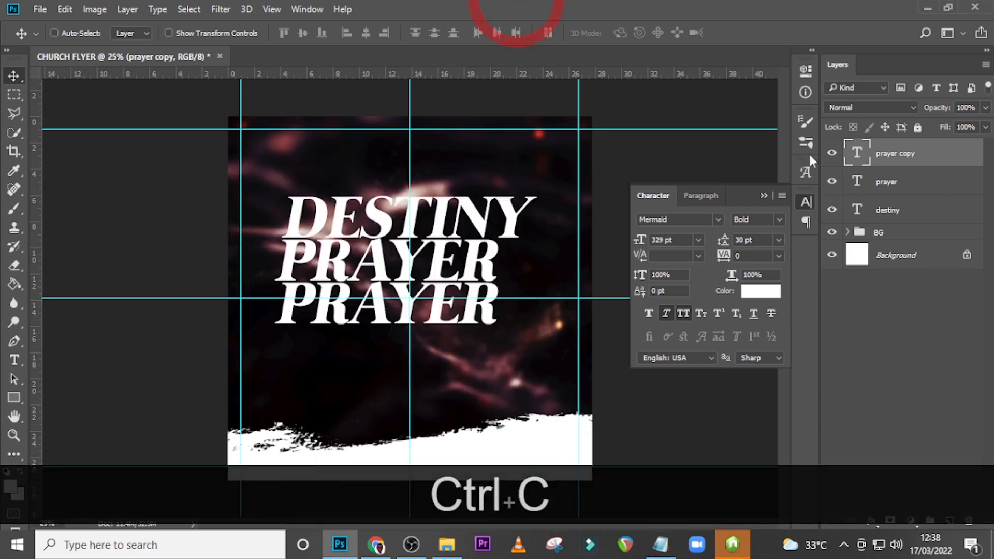
double_click(857, 155)
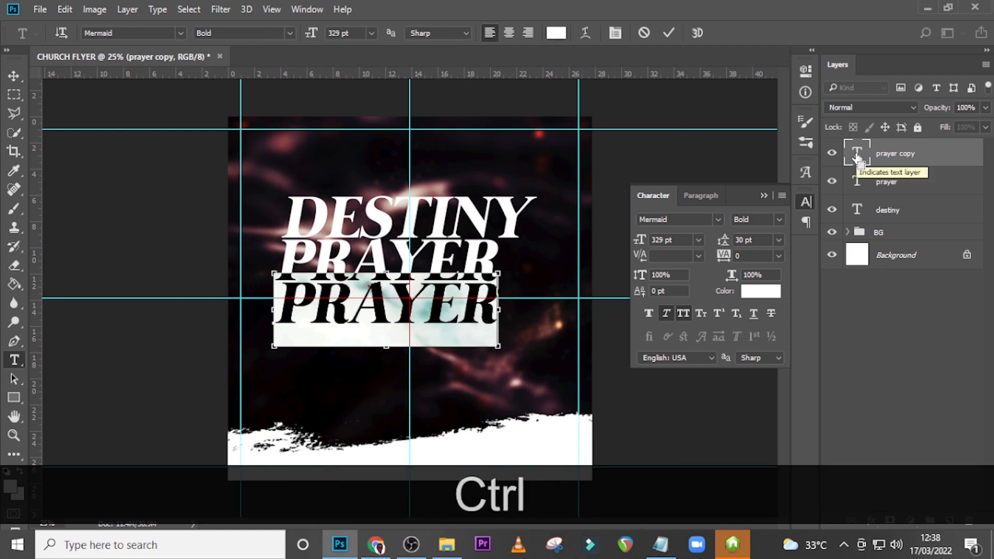
key(ctrl+v)
key(ctrl+Return)
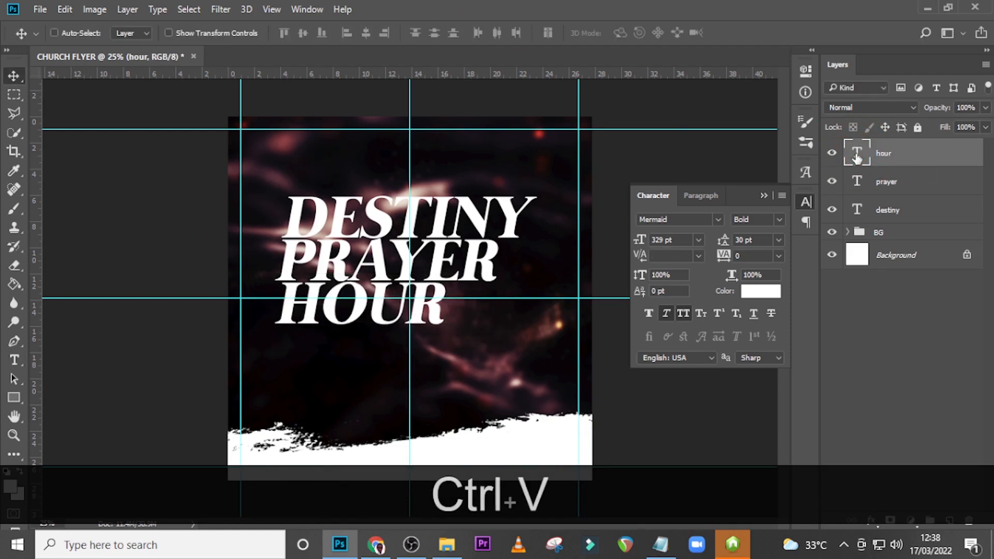
Change the hour text's font to Oraqle Script Regular and turn off its All Caps and Faux Italic styles
click(721, 219)
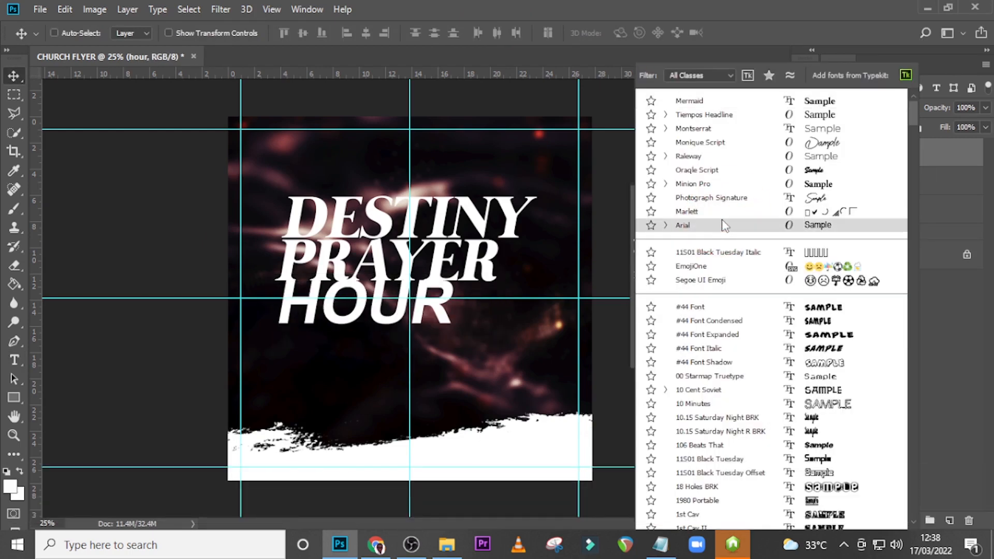
key(Up)
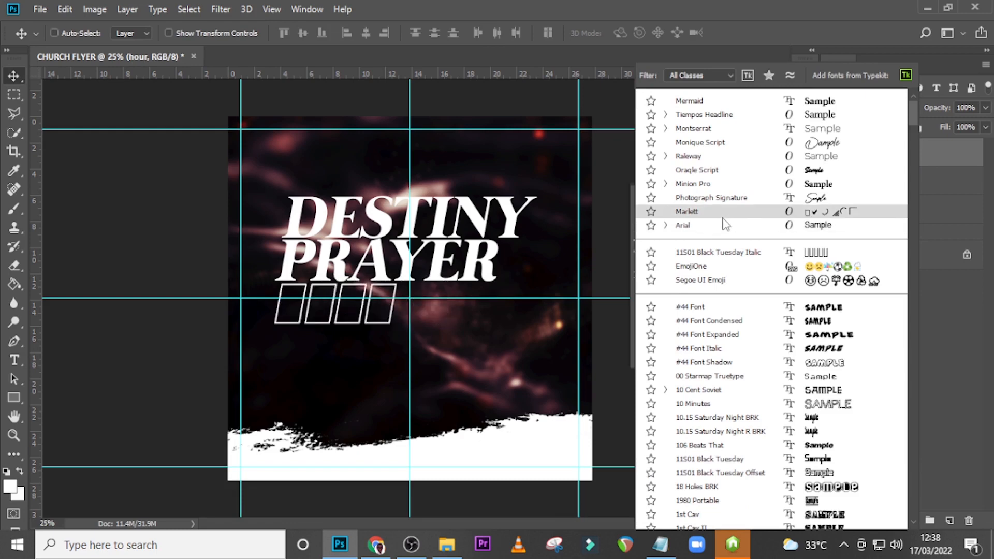
click(710, 170)
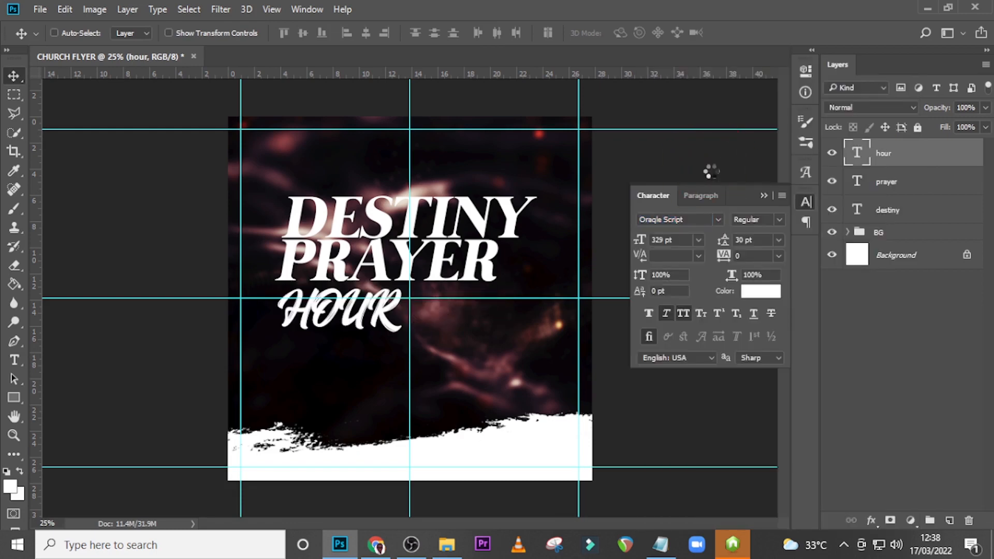
click(681, 310)
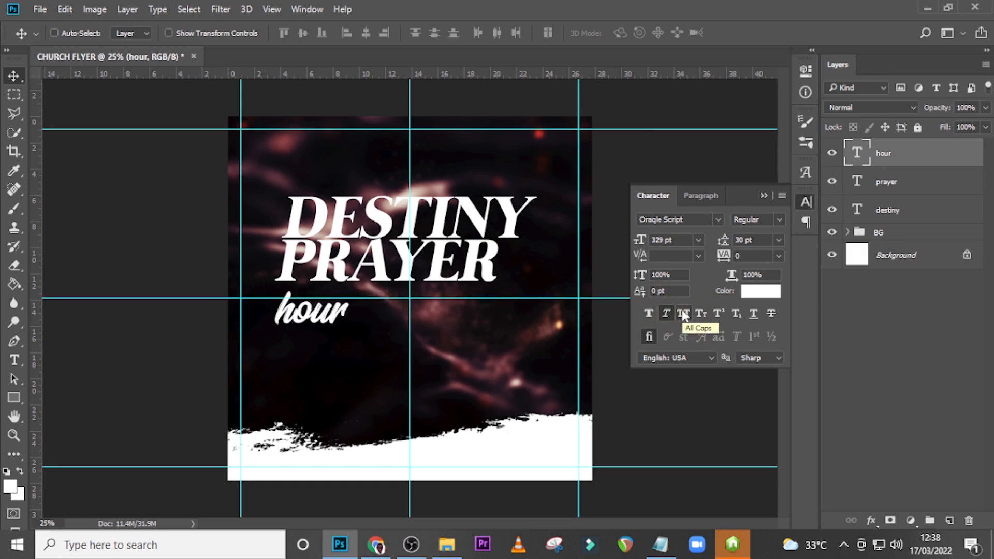
click(666, 314)
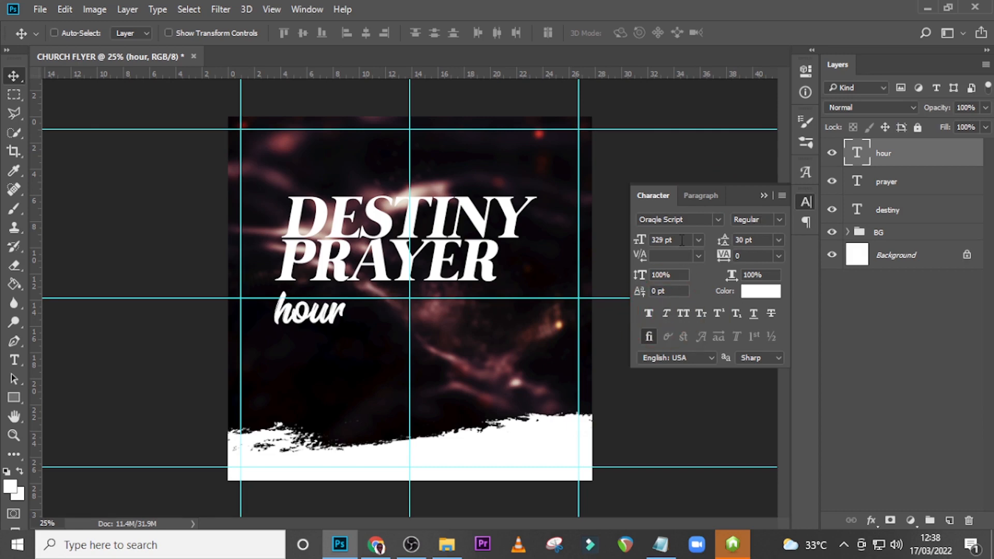
Set the hour text's font size to 623 pt
click(627, 239)
text(623)
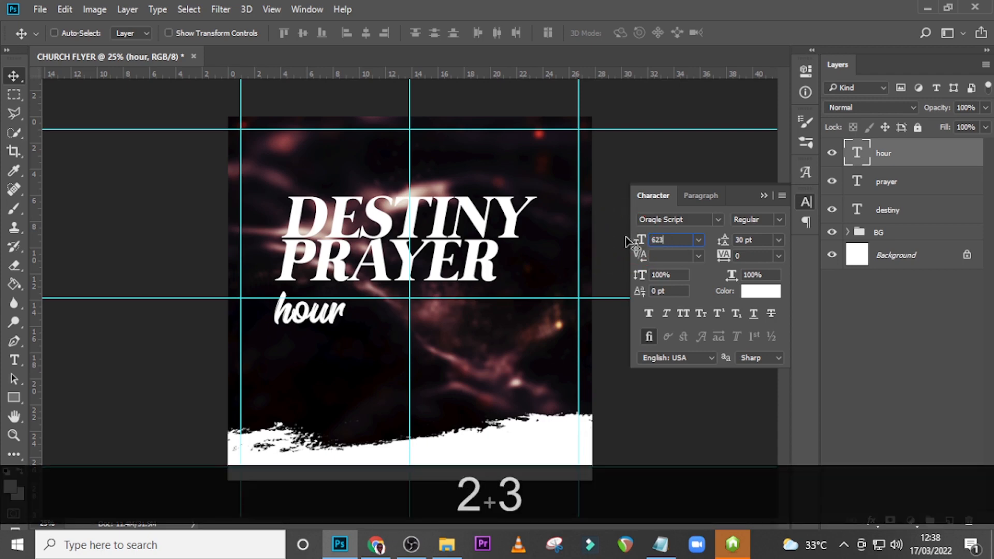
key(Return)
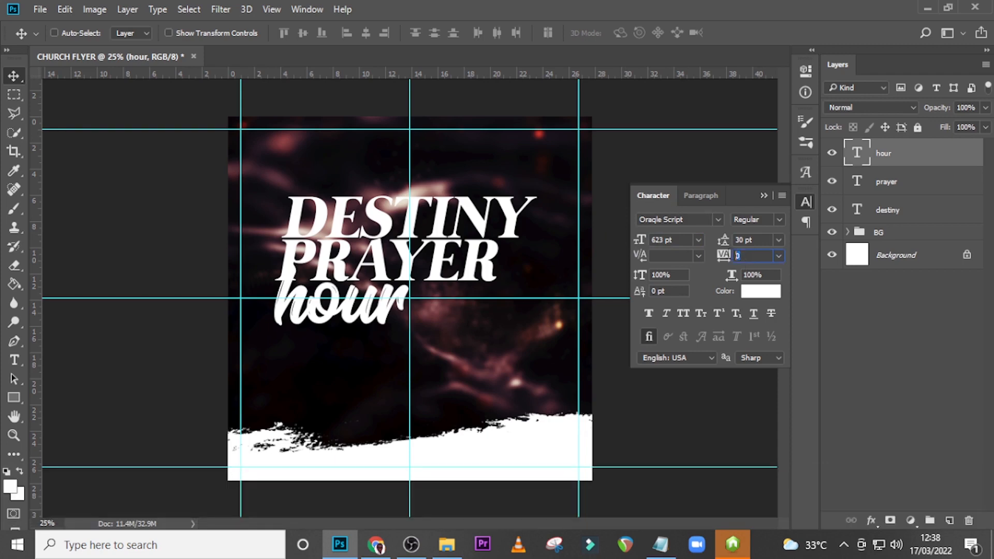
Colour the hour text golden yellow with hex value F6B832
click(773, 295)
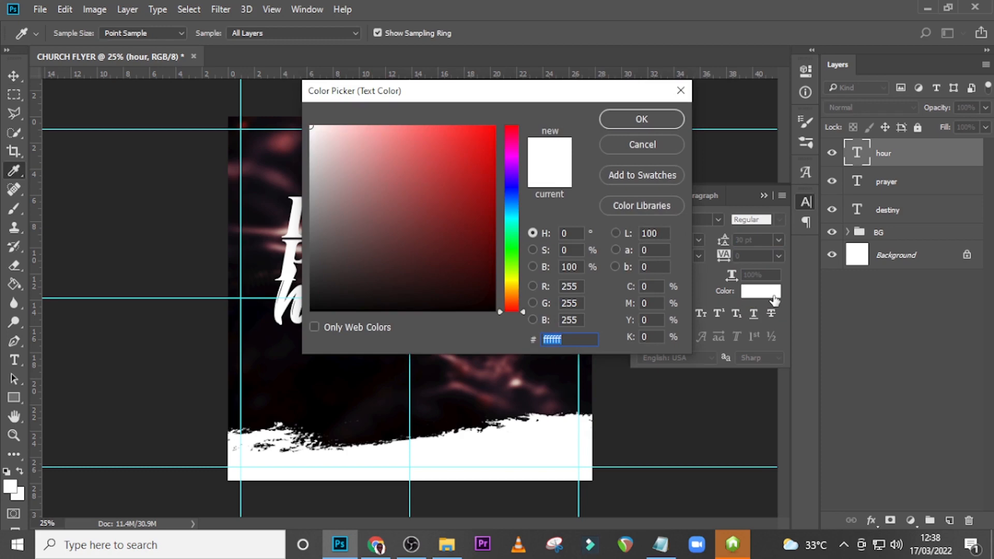
text(F6)
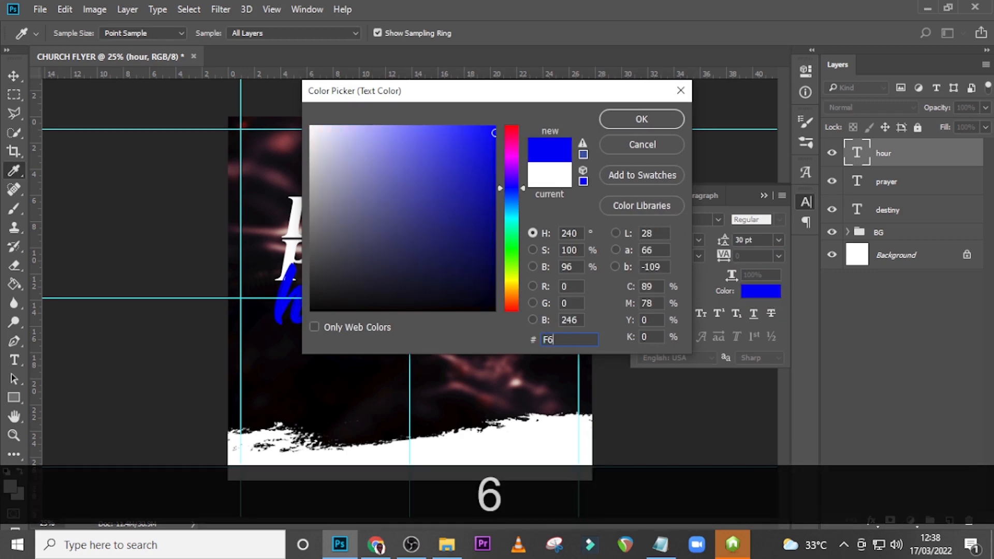
text(B8)
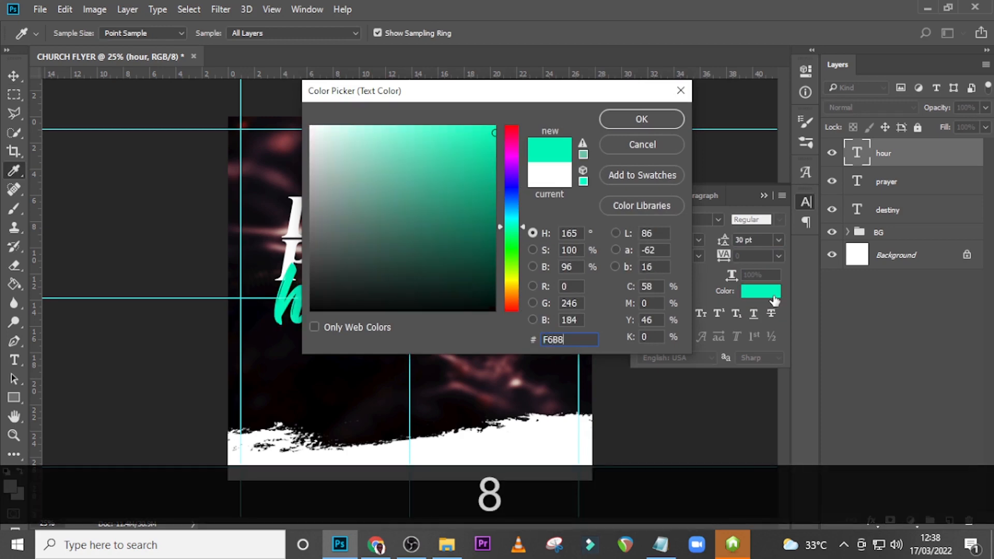
text(32)
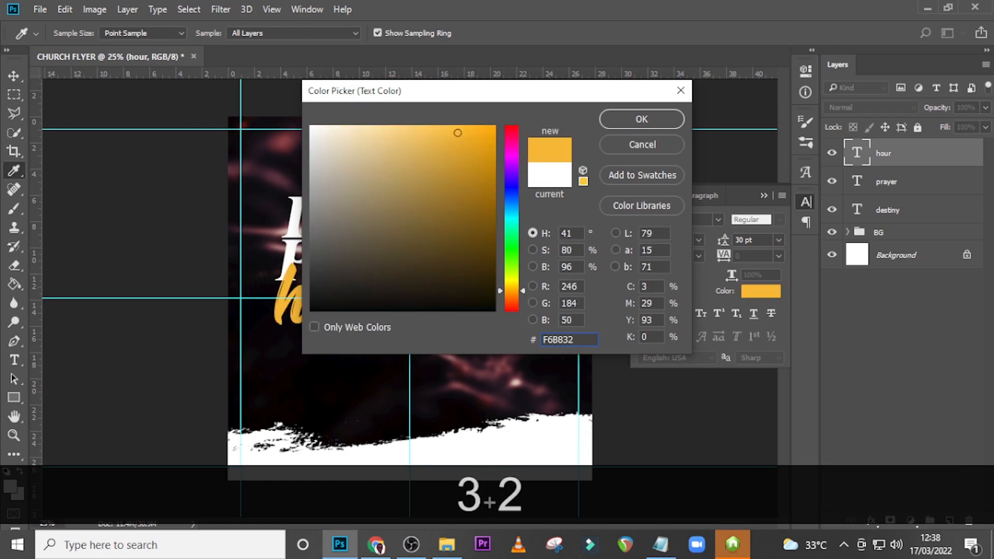
key(Return)
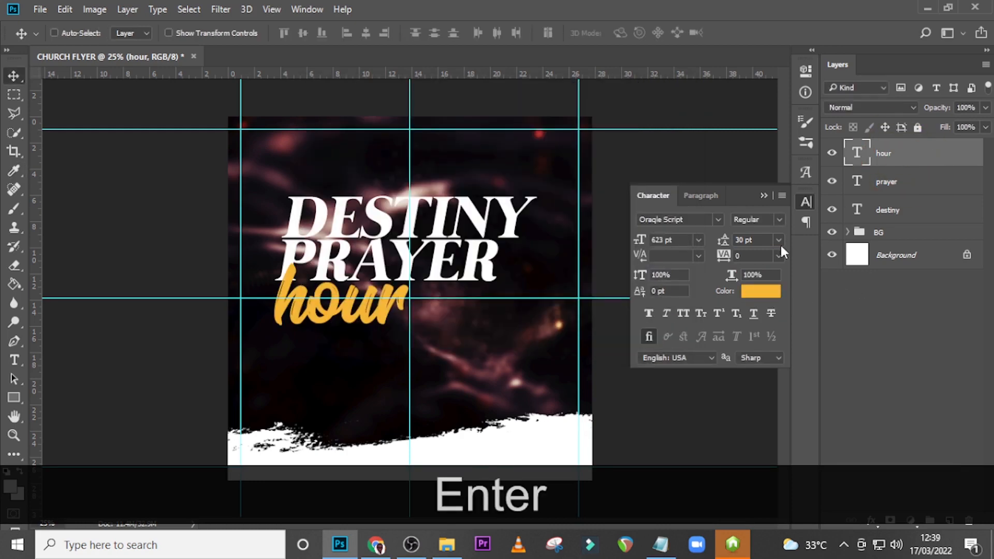
Nudge the yellow hour text right and slightly down so it tucks under the P of PRAYER
key(ctrl+equal)
key(ctrl+equal)
key(v)
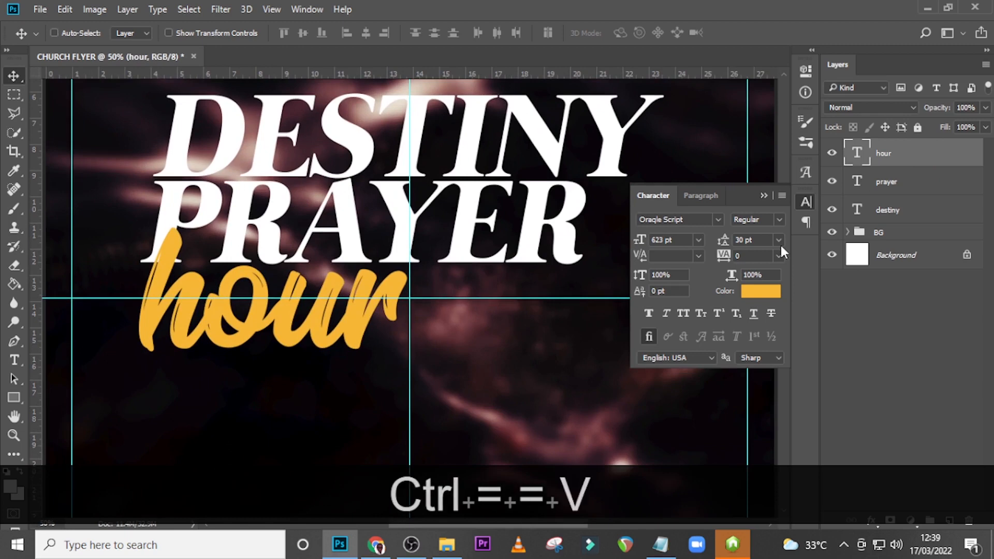
key(shift+Right)
key(shift+Right)
key(shift+Right)
key(shift+Right)
key(shift+Right)
key(shift+Right)
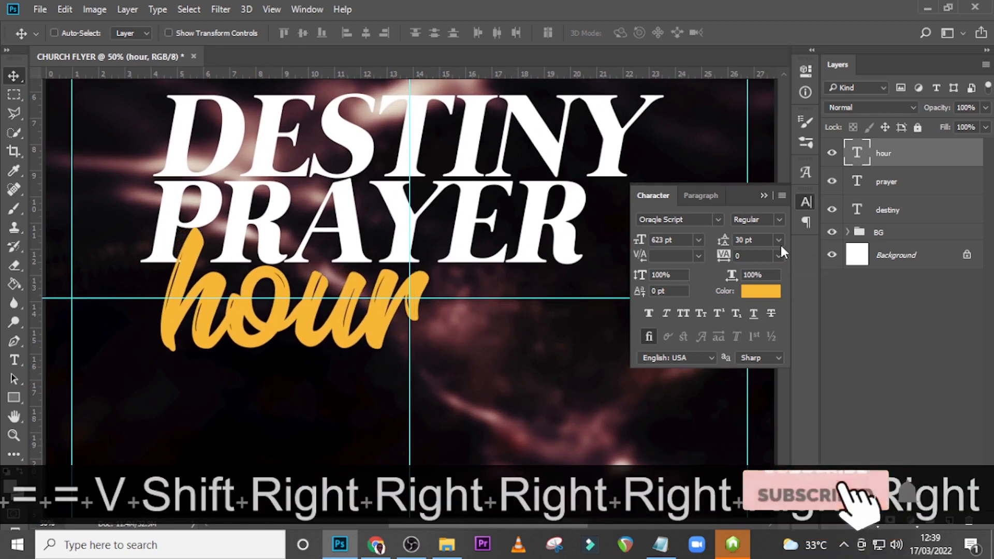
key(Right)
key(Right)
key(Right)
key(Right)
key(Right)
key(Right)
key(Right)
key(Right)
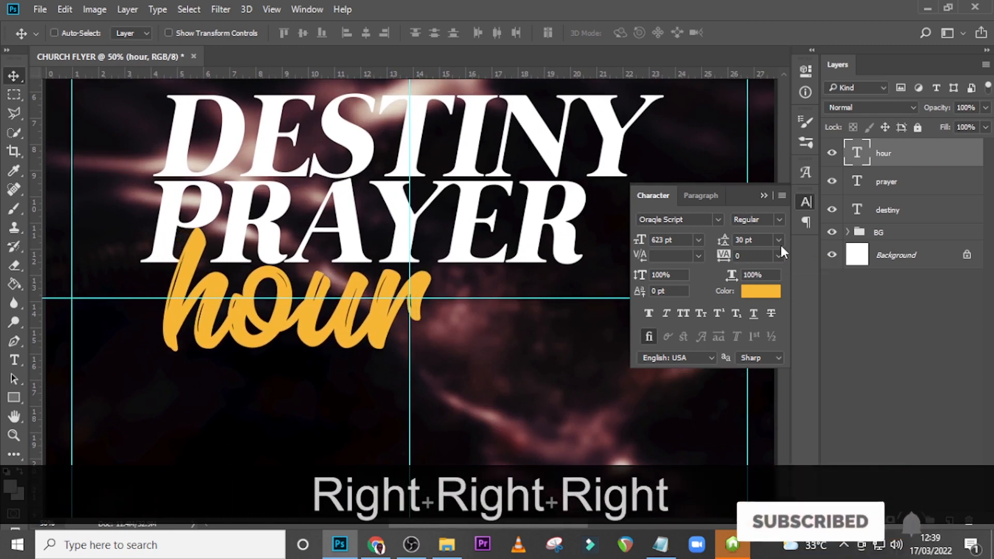
key(Down)
key(Down)
key(Down)
key(Down)
key(Down)
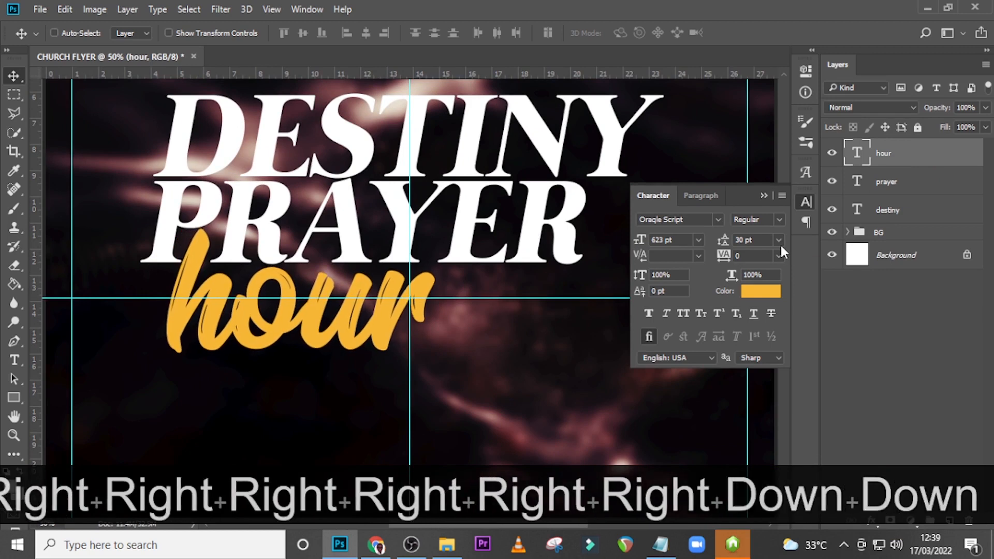
key(Right)
key(Right)
key(Right)
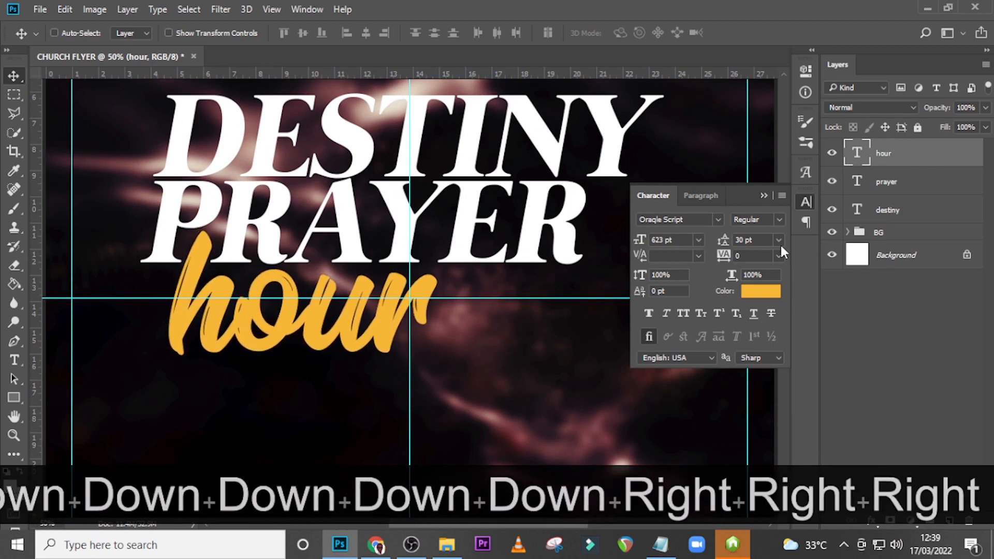
key(Up)
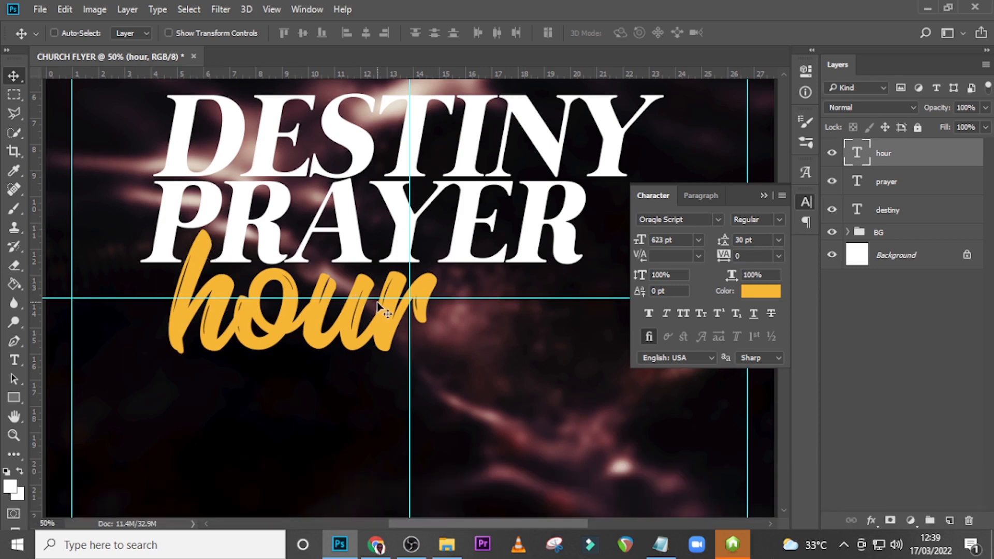
key(Up)
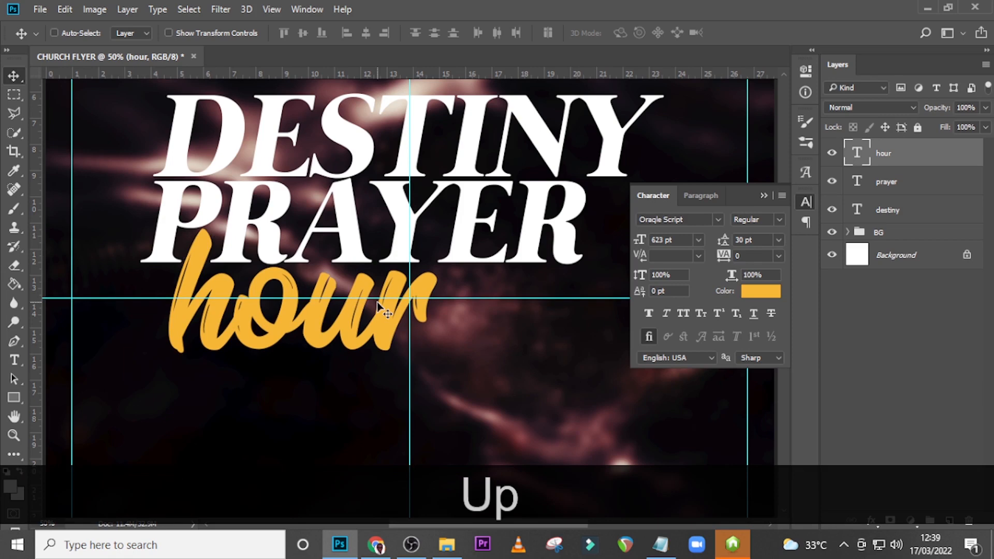
Group the hour, prayer and destiny text layers and name the group DESTINY
key(ctrl+0)
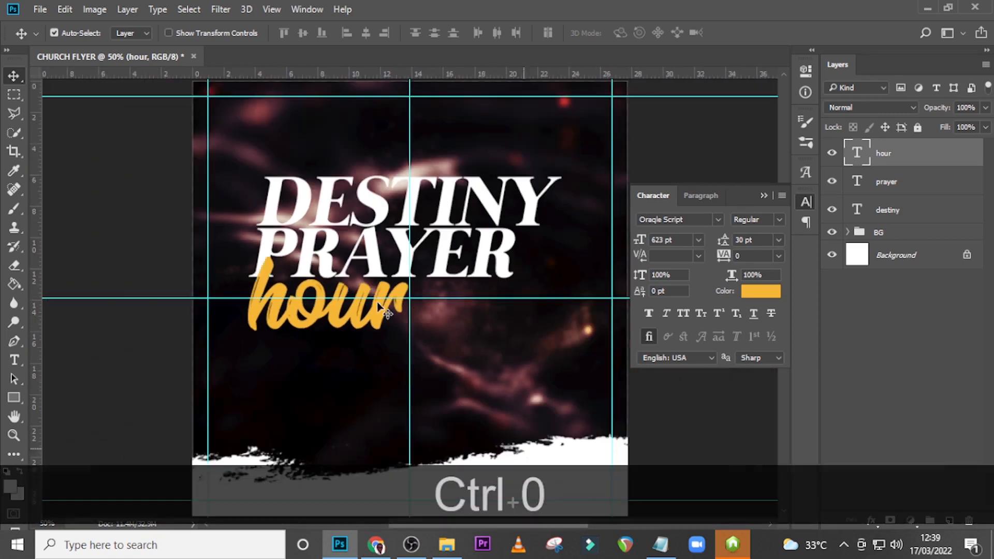
ctrl+click(894, 184)
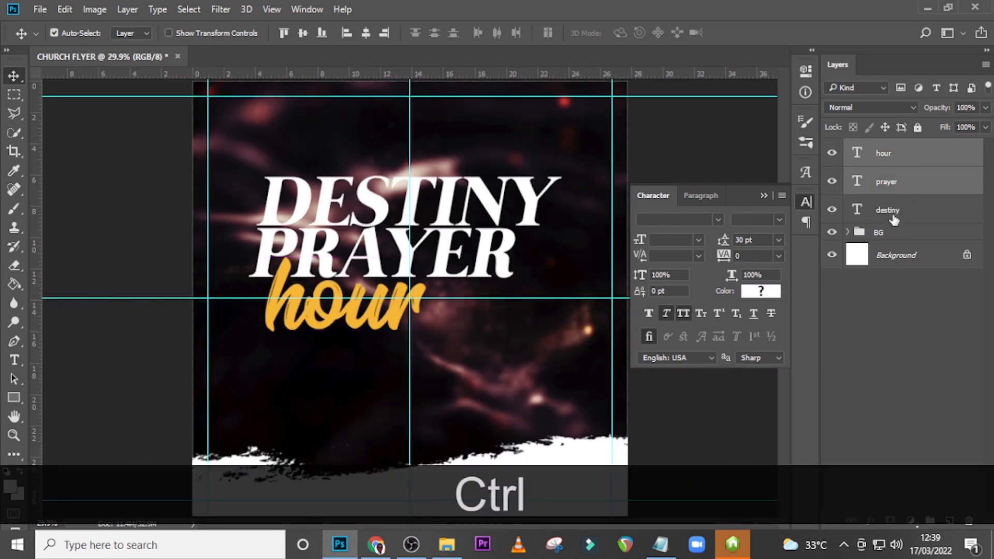
ctrl+click(889, 210)
key(ctrl+g)
double_click(884, 148)
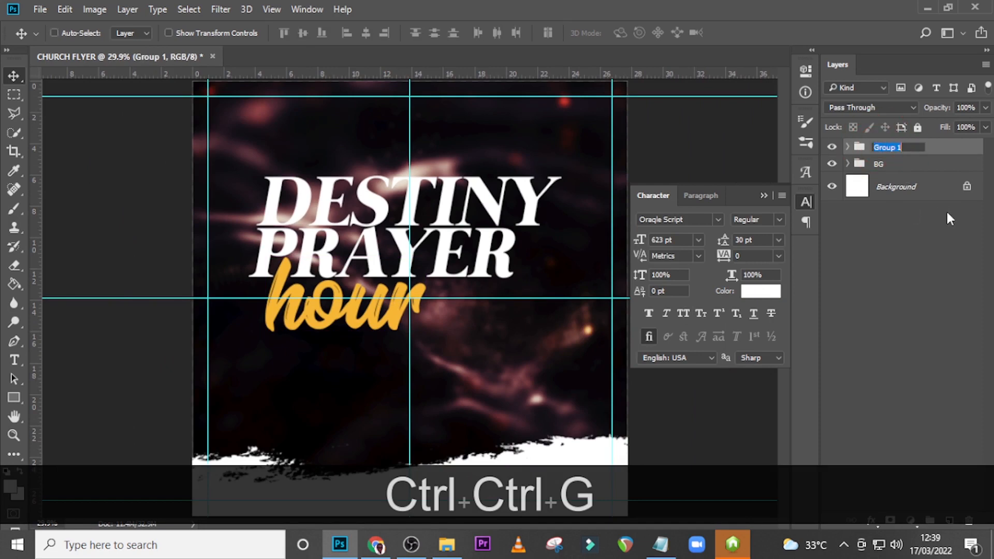
text(DEST)
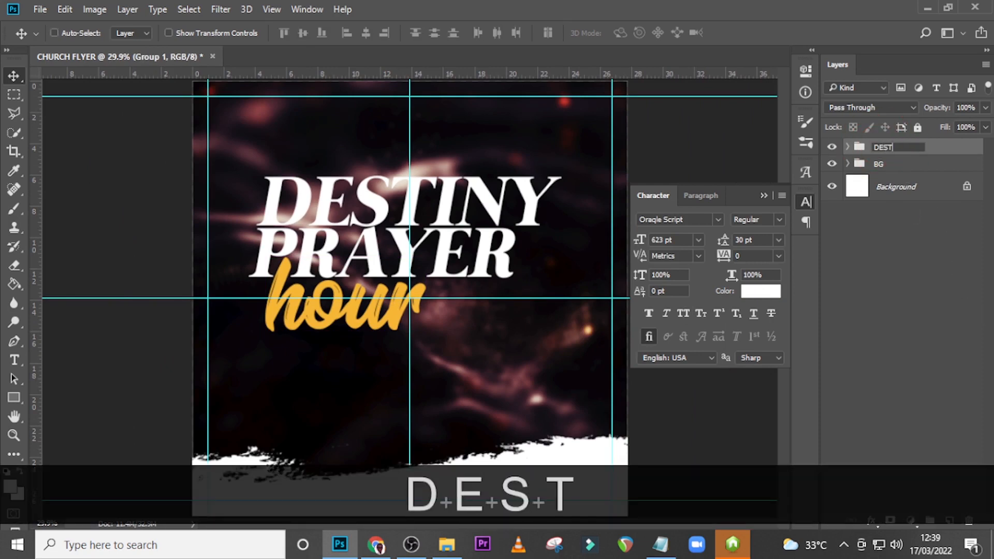
text(INY)
key(Return)
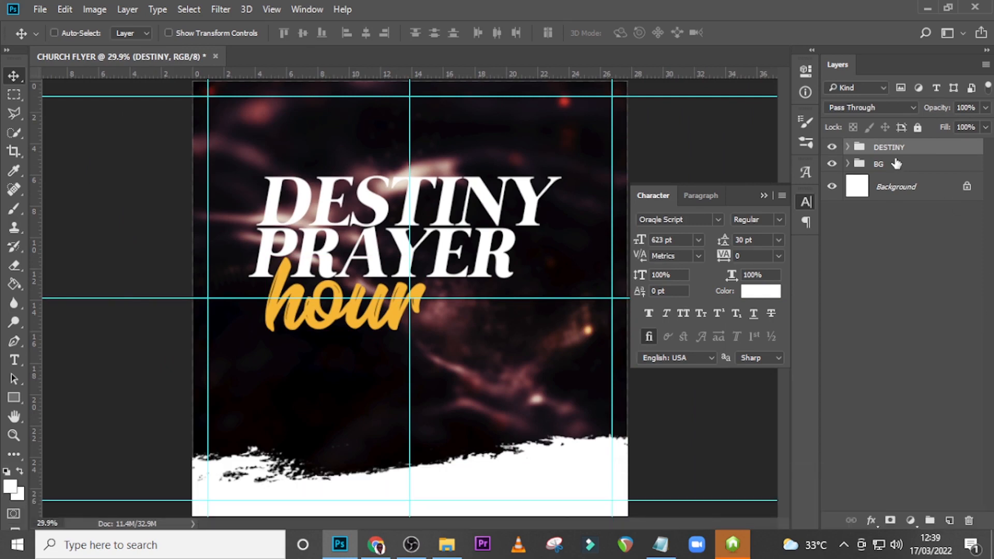
Place business-man-20.png from the U99 folder, scale it down and position it beside hour with its base at the flyer's lower edge
click(446, 544)
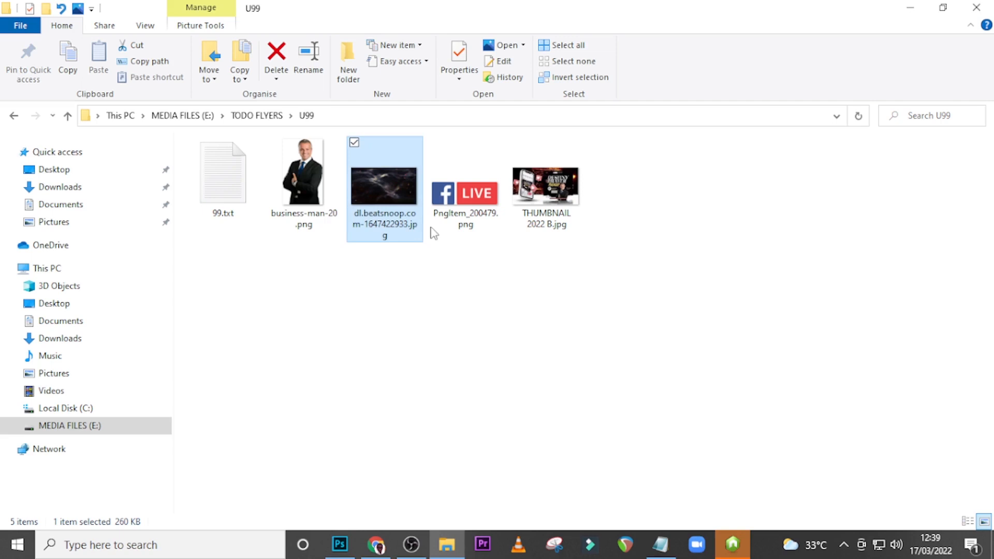
click(299, 182)
drag(383, 486, 438, 365)
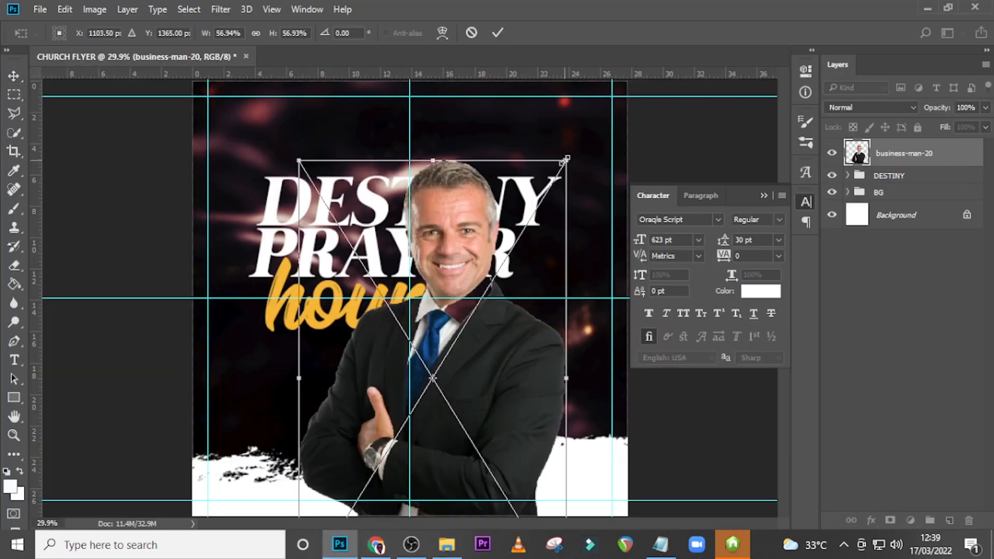
drag(564, 160, 491, 282)
drag(424, 421, 475, 389)
key(Return)
key(ctrl+equal)
key(Left)
key(Left)
key(Left)
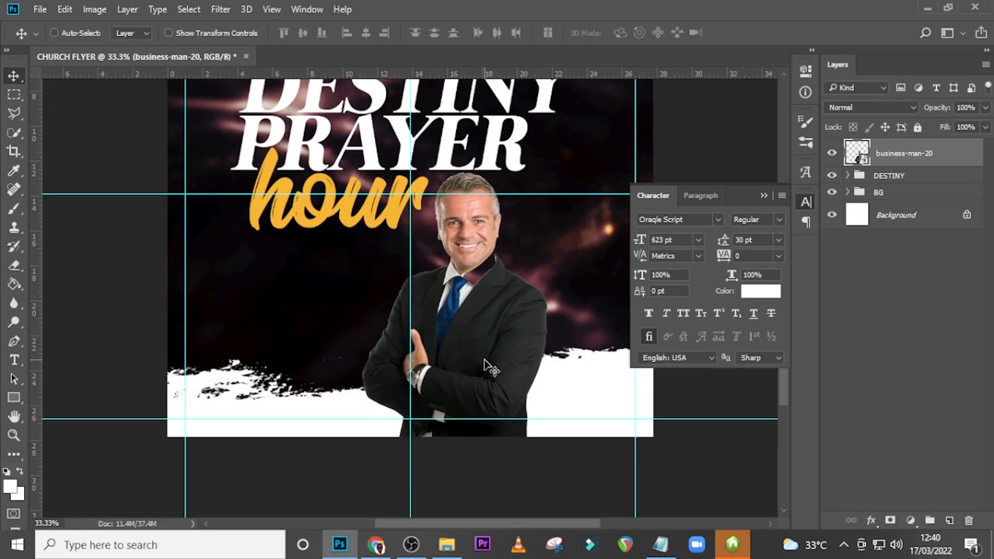
key(ctrl+0)
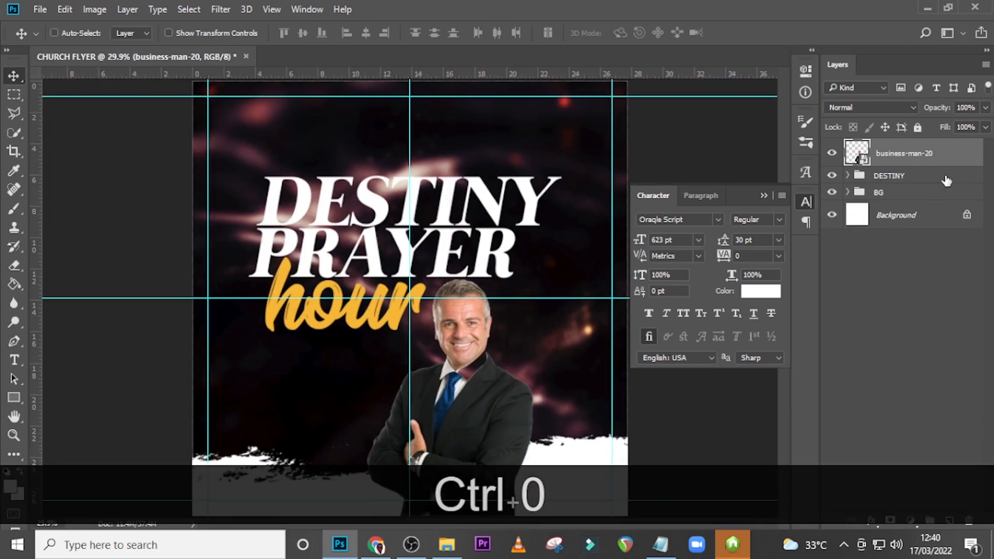
Put the business-man-20 layer in its own group named MODEL and collapse the group
key(ctrl+g)
double_click(889, 147)
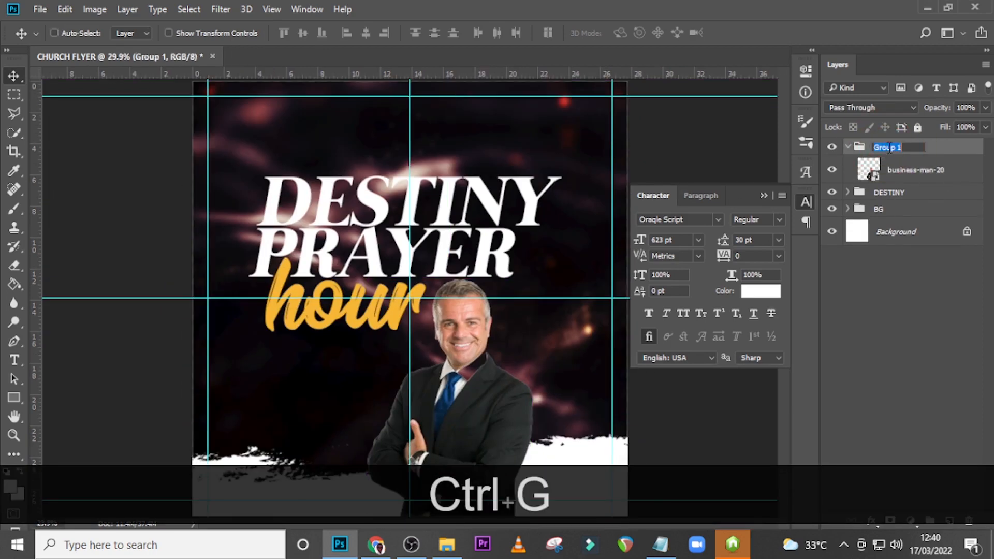
text(MODE)
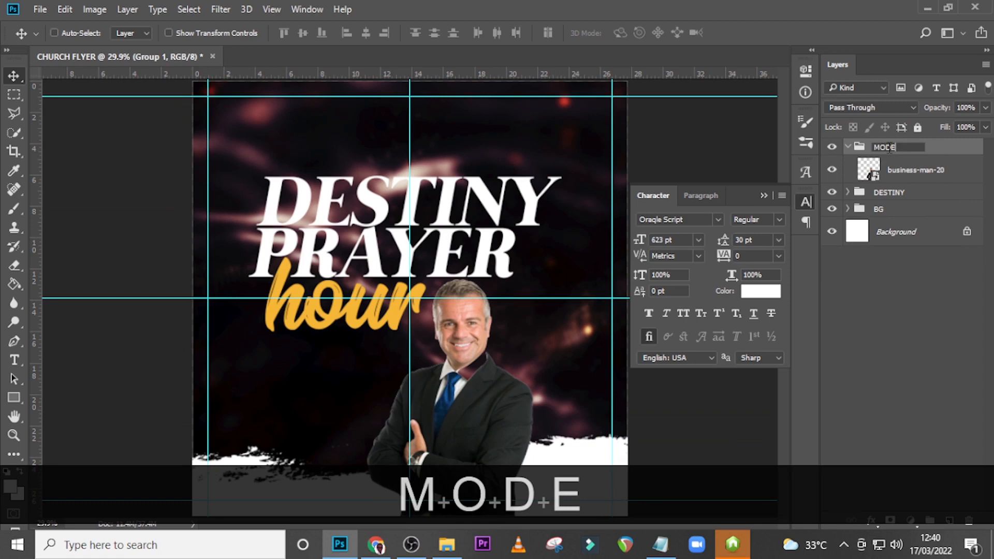
text(L)
key(Return)
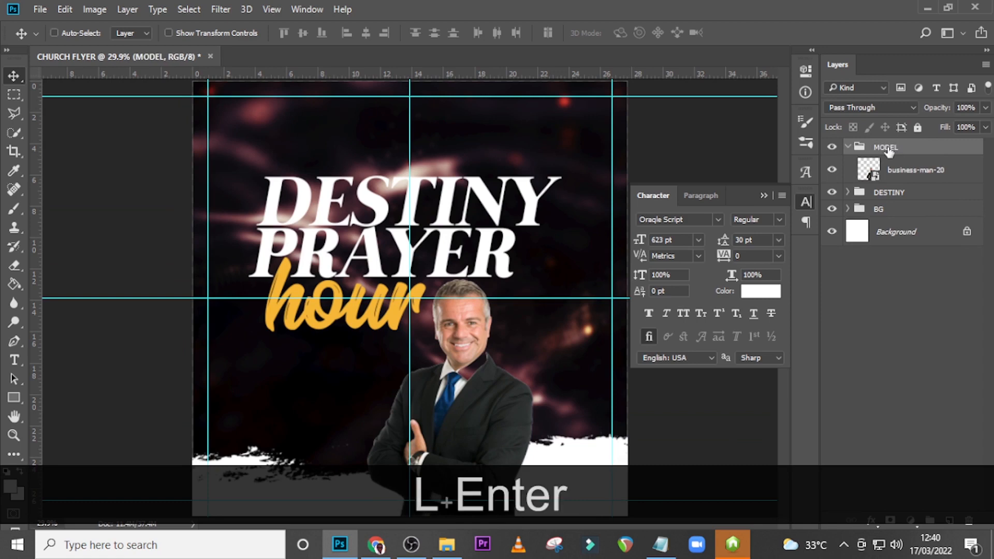
click(847, 148)
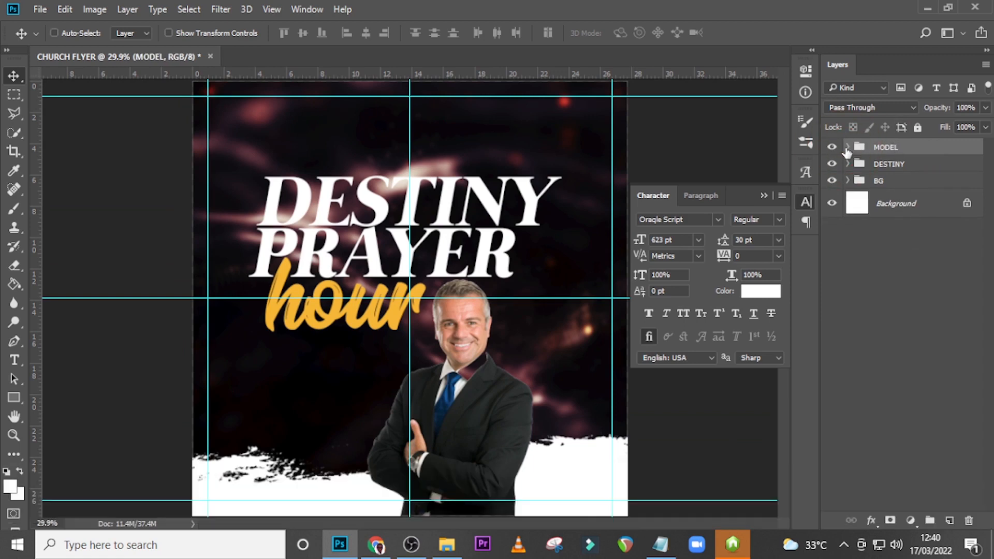
Add the pastor's two-line name, copied from 99.txt, as a new text layer beside the man
key(t)
click(528, 336)
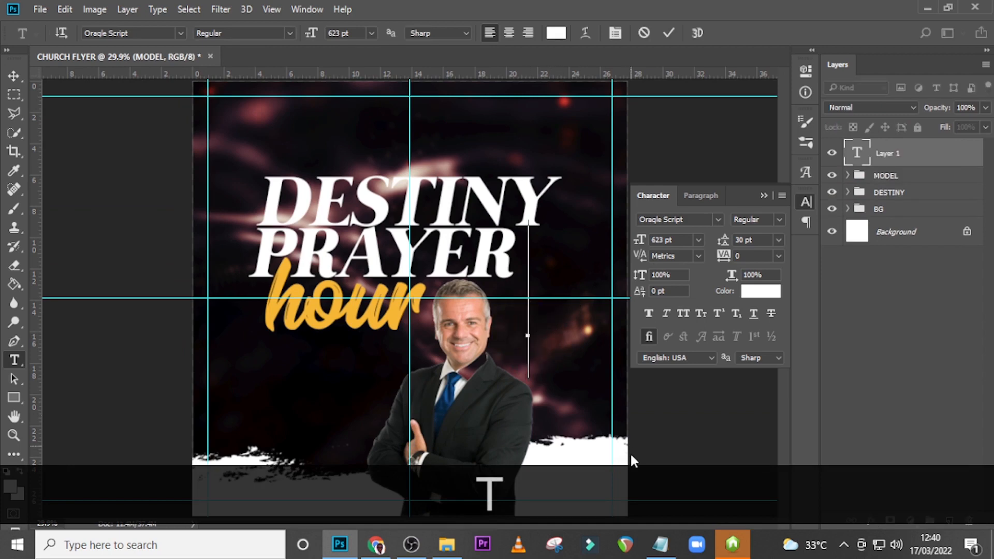
click(660, 544)
drag(321, 249, 274, 248)
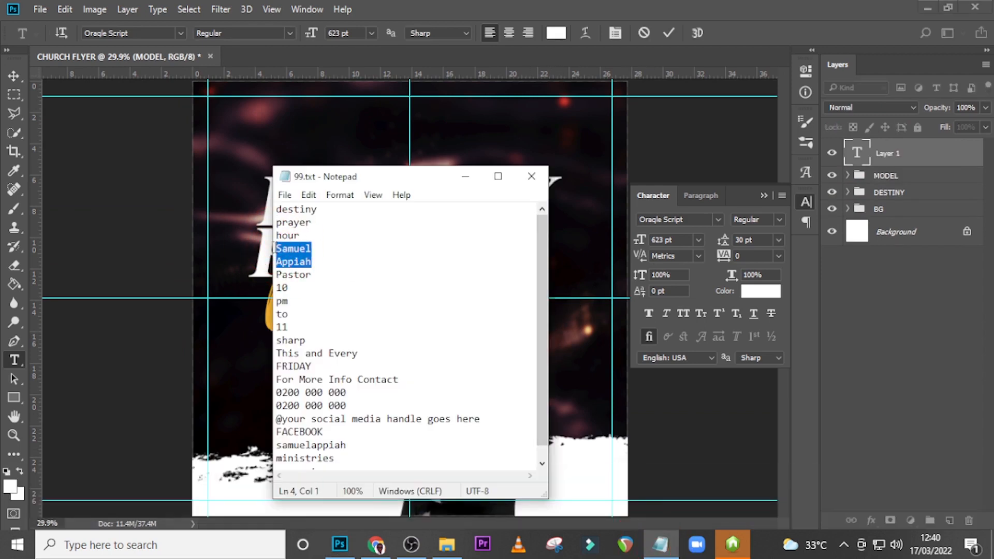
key(ctrl+c)
click(487, 7)
key(ctrl+v)
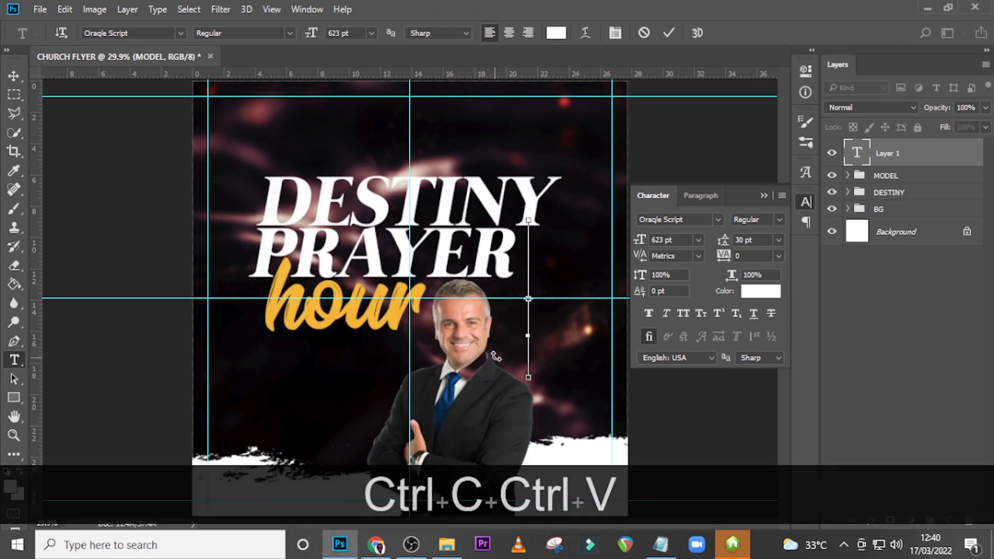
click(875, 163)
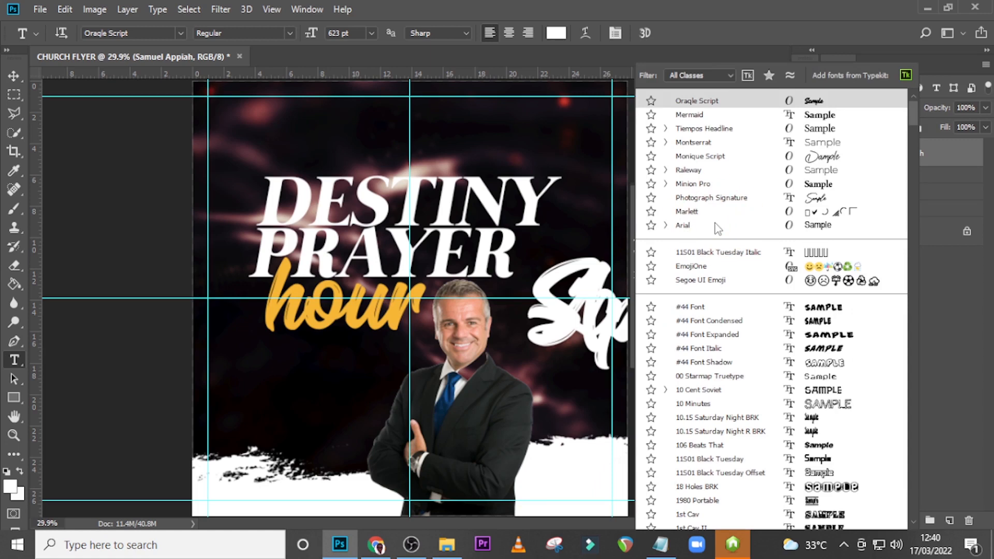
Format the pastor's name in Montserrat Regular at 43 pt
click(699, 147)
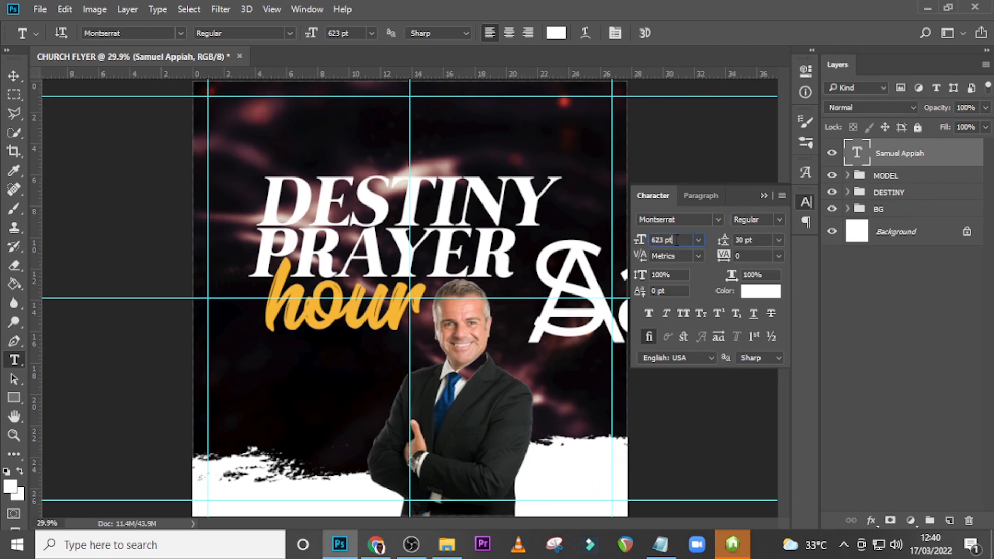
click(673, 239)
text(43)
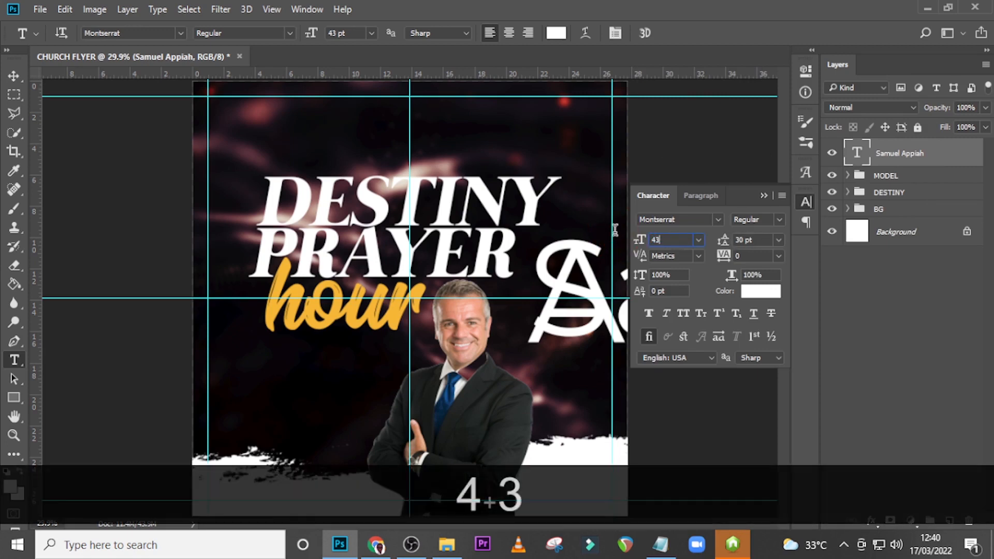
key(Return)
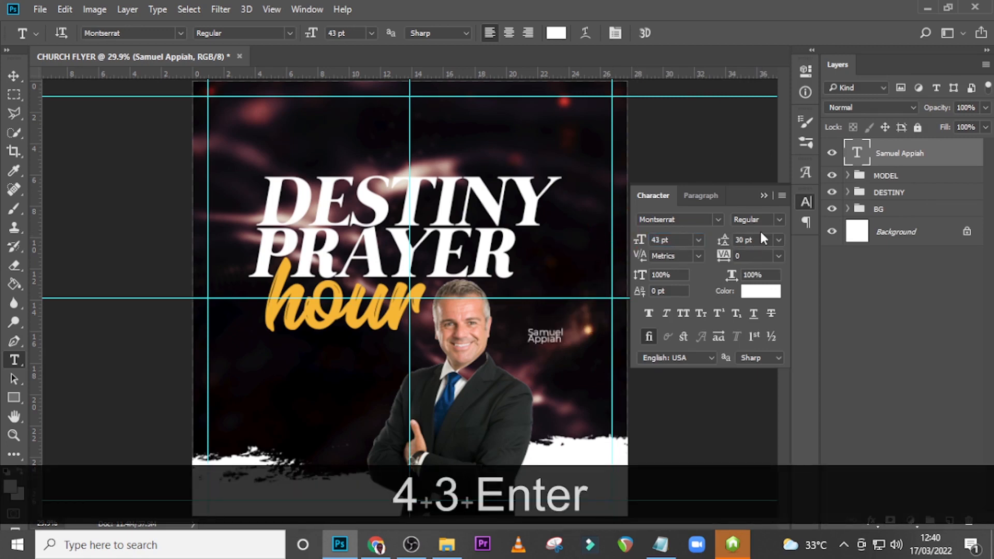
click(775, 219)
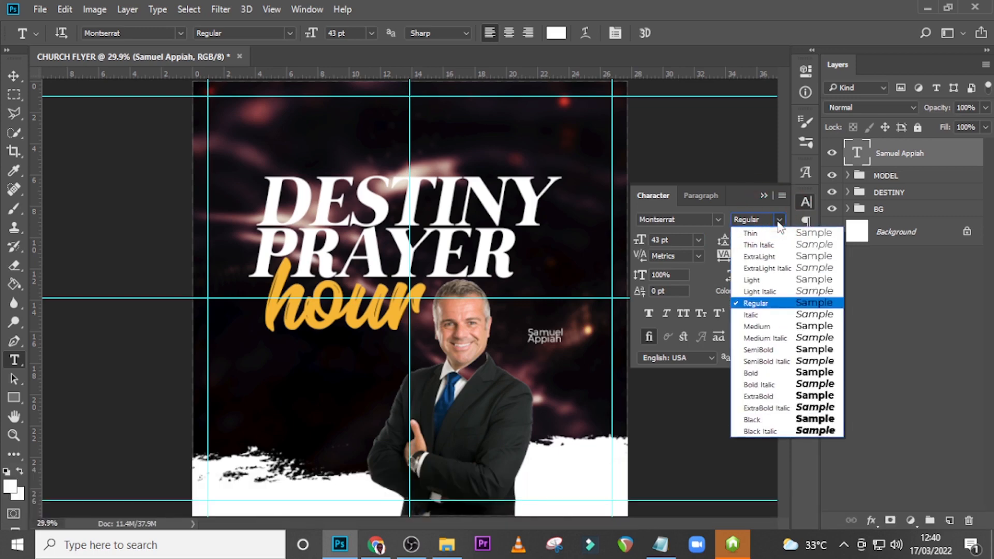
click(756, 303)
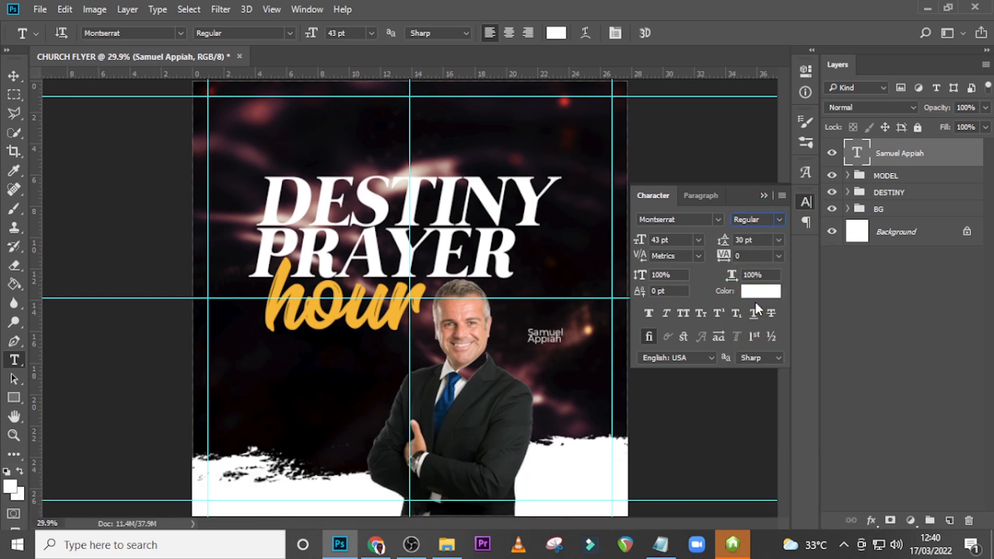
Set the pastor's name in all caps with 43 pt leading
click(741, 256)
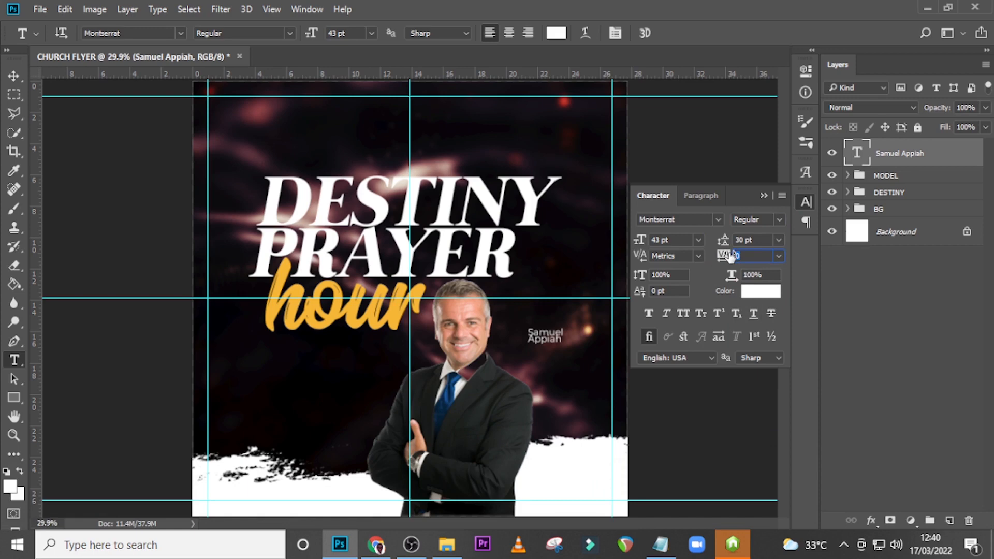
click(683, 314)
click(759, 291)
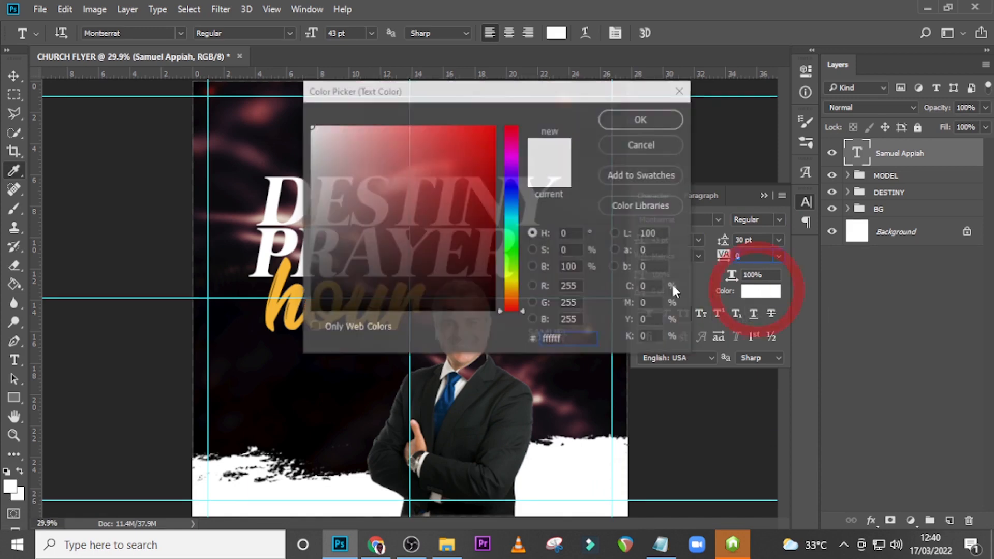
click(612, 118)
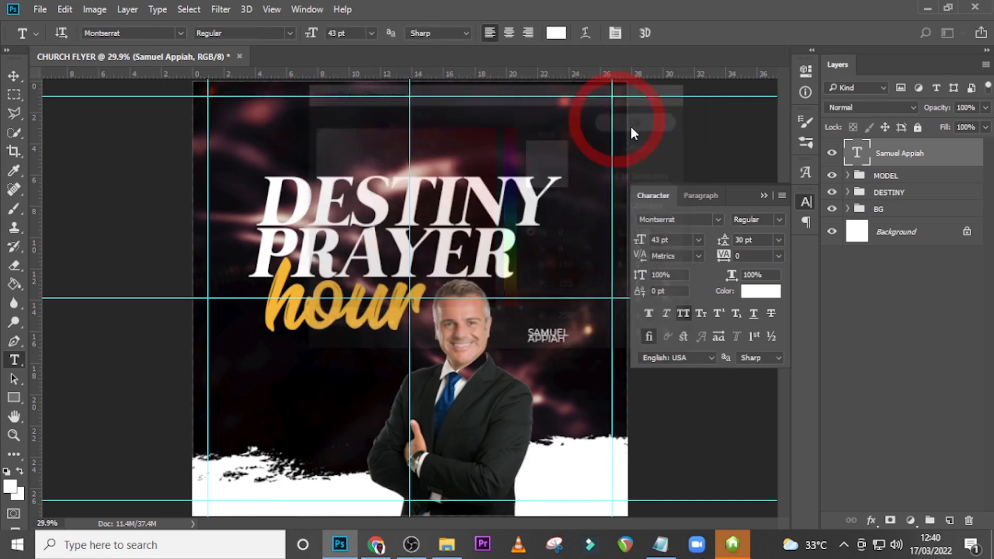
click(712, 235)
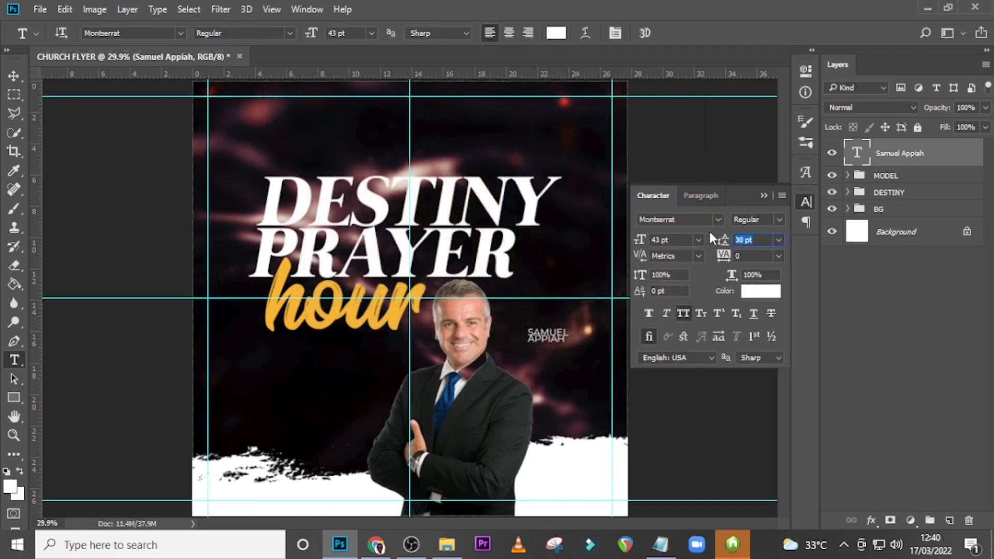
text(43)
key(Return)
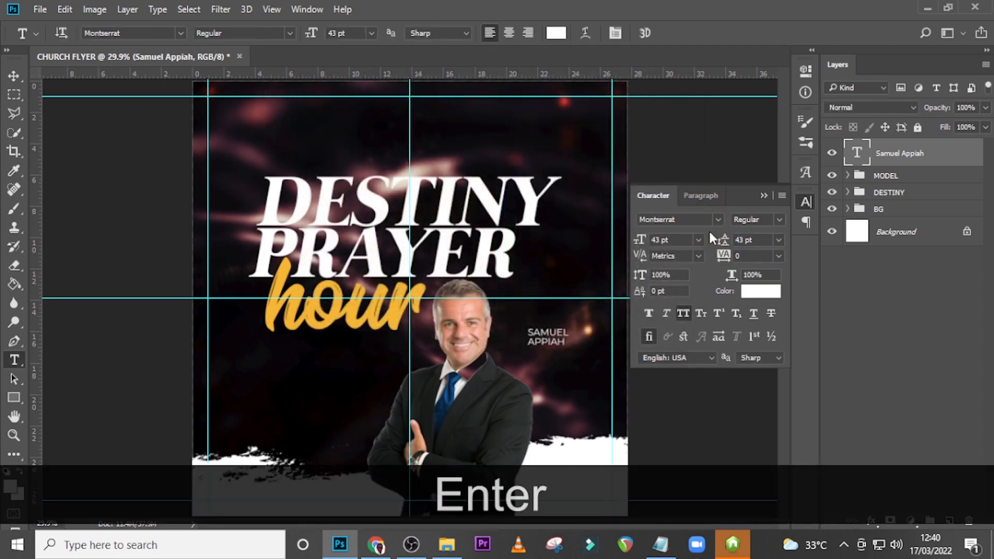
Move the pastor's name down and slightly left so it sits by the man's shoulder
click(914, 154)
key(v)
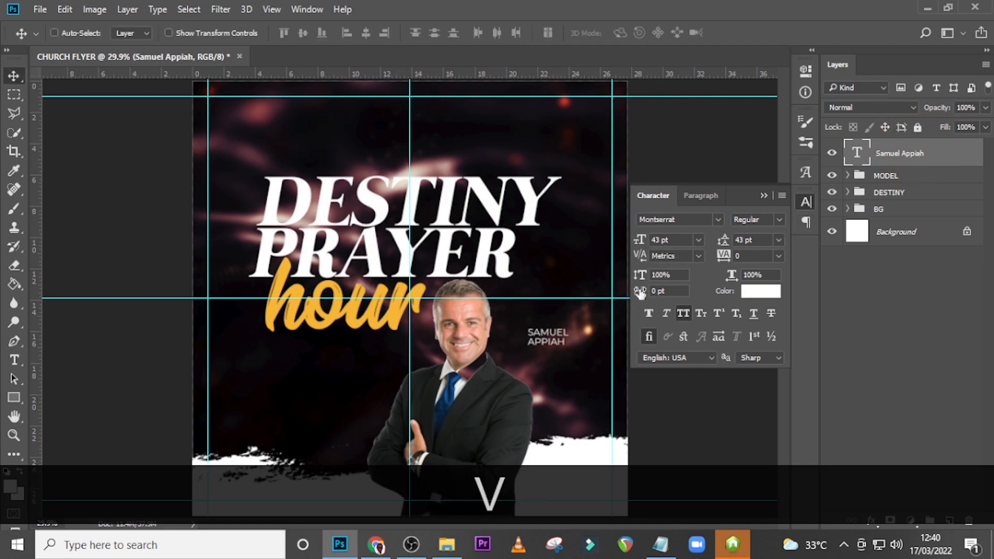
drag(548, 341, 537, 366)
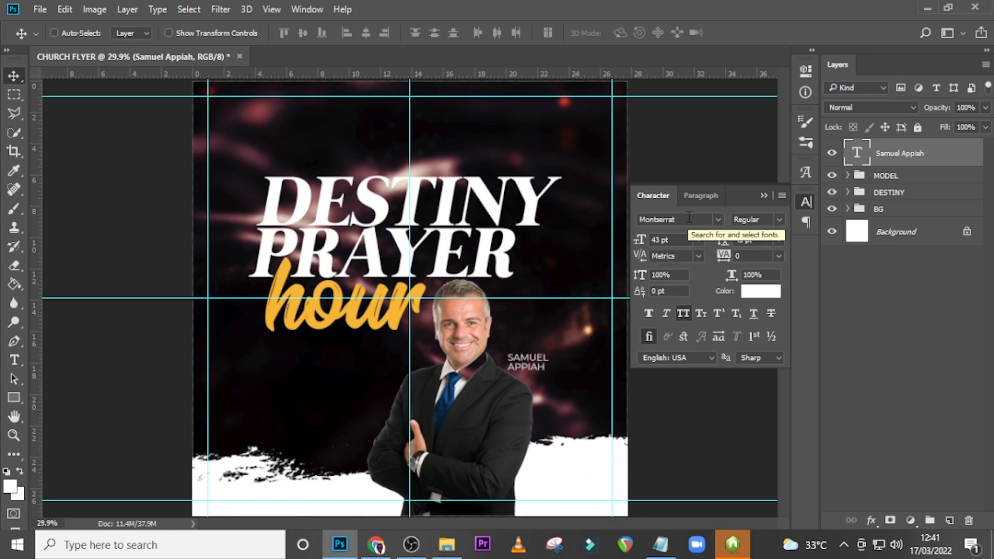
Move the DESTINY group straight up a little to leave more room below the title
click(888, 196)
key(v)
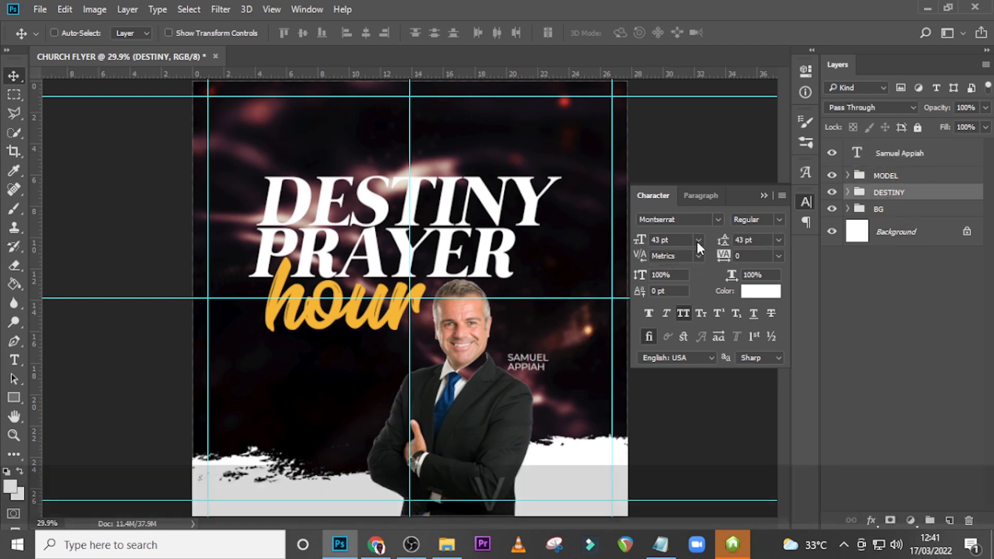
drag(457, 239, 460, 228)
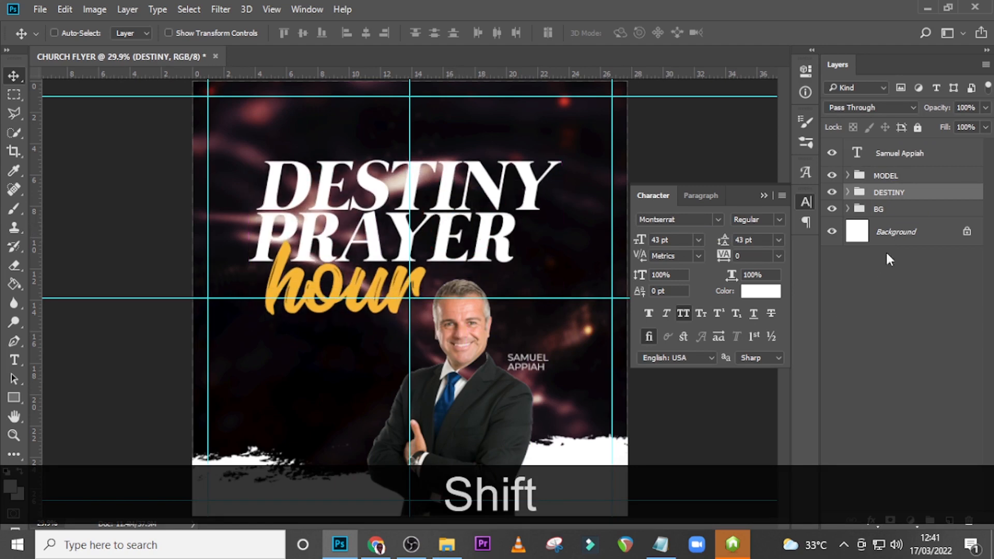
Move the MODEL group up so the man's head sits just beneath PRAYER, then nudge it slightly back down
click(879, 176)
drag(498, 391, 498, 373)
key(shift+Down)
key(shift+Down)
key(shift+Down)
key(shift+Down)
key(shift+Down)
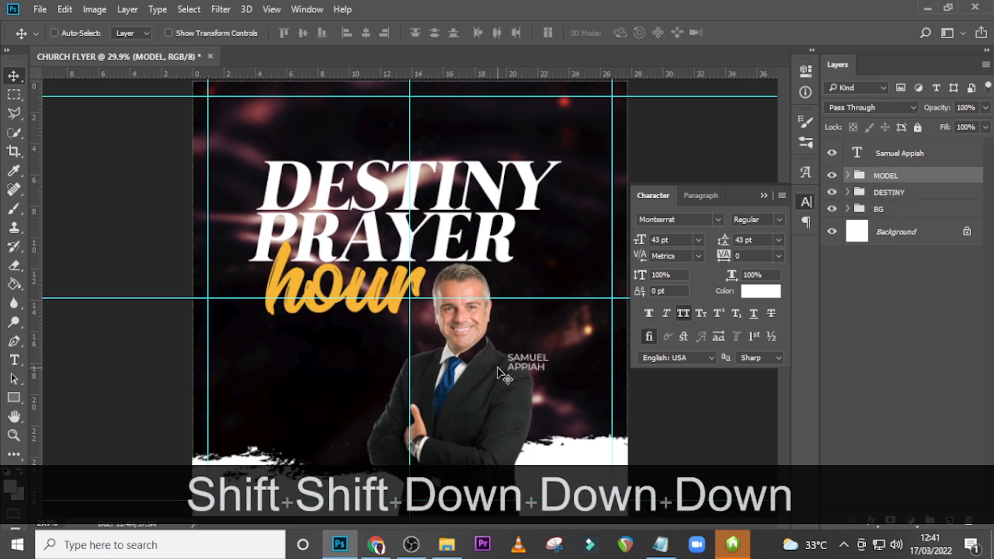
key(shift+Down)
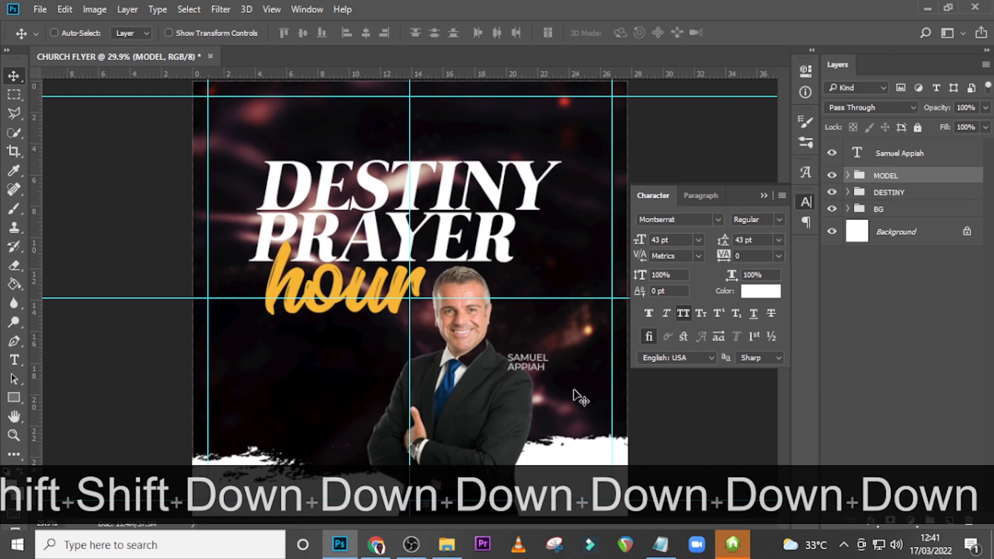
Scale the MODEL group up proportionally to about 103.5% and nudge it slightly down
key(ctrl+t)
drag(534, 265, 538, 261)
key(shift+Down)
key(shift+Down)
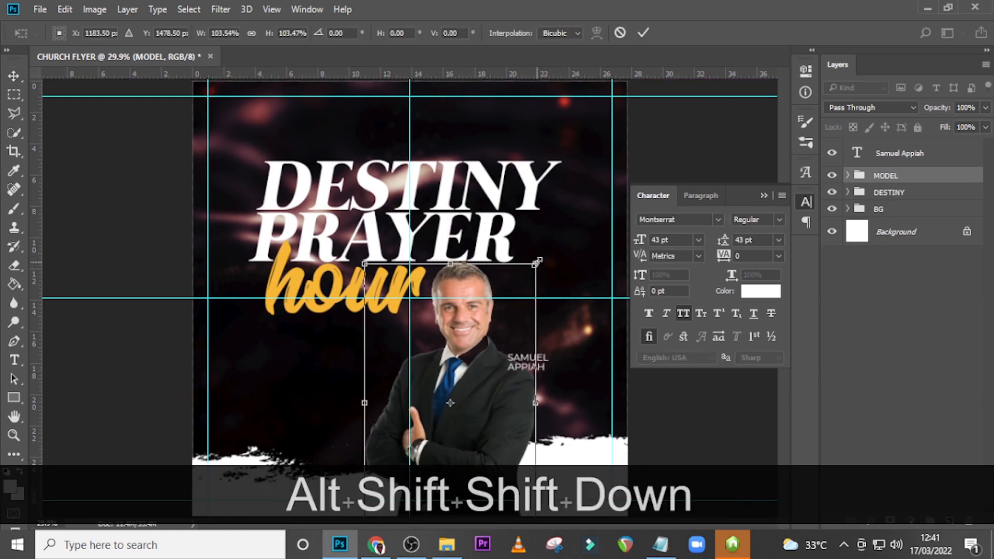
key(Return)
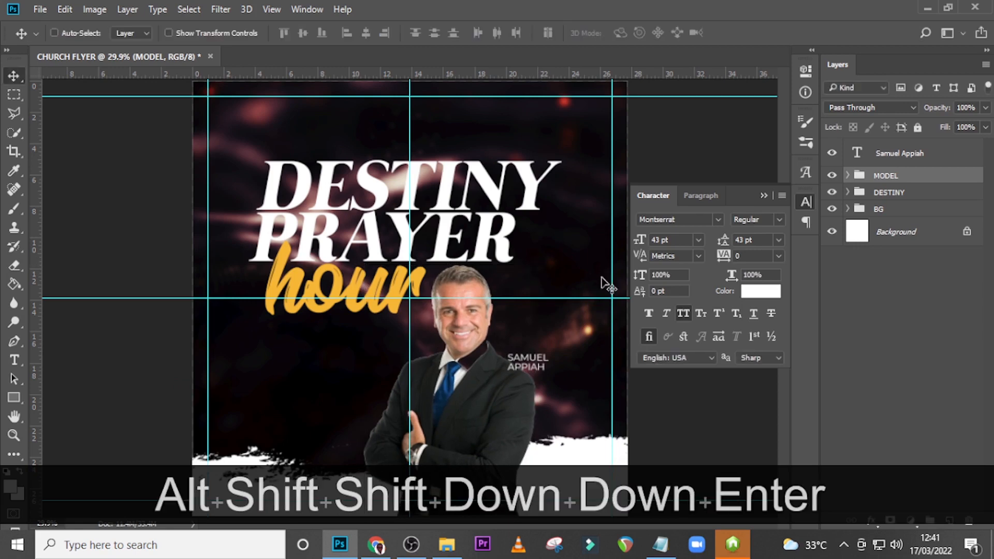
Move the pastor's name up and slightly right so it clears the man's shoulder
click(913, 154)
mouse_move(523, 371)
mouse_down()
mouse_move(537, 344)
mouse_move(529, 356)
mouse_up()
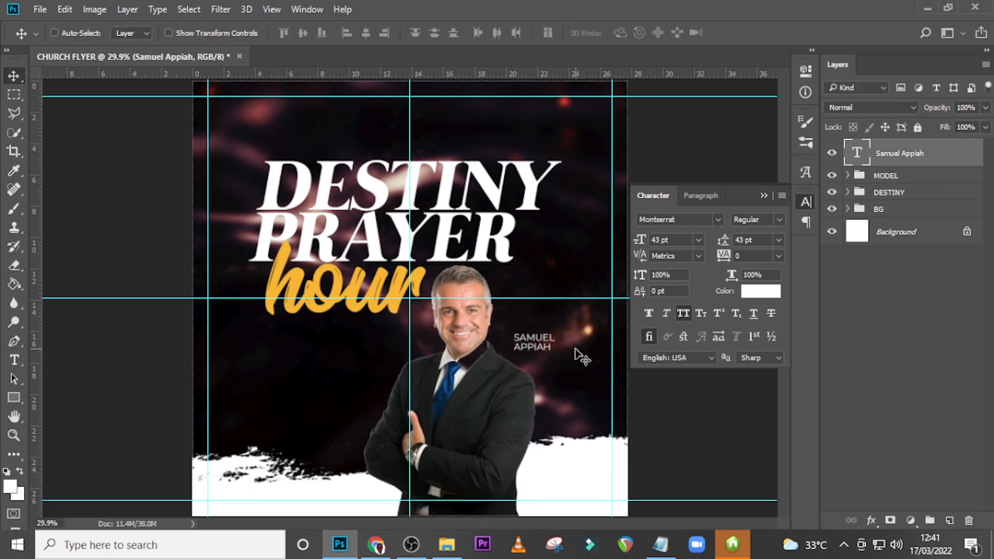
Add the word Pastor, copied from 99.txt, as a new text layer above the pastor's name
key(t)
click(514, 300)
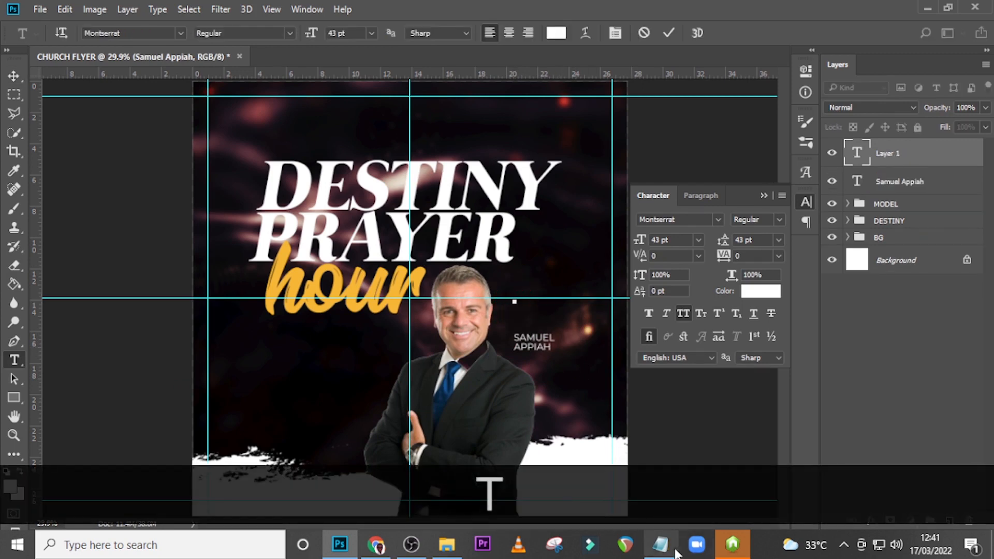
click(660, 544)
click(313, 275)
drag(312, 275, 268, 275)
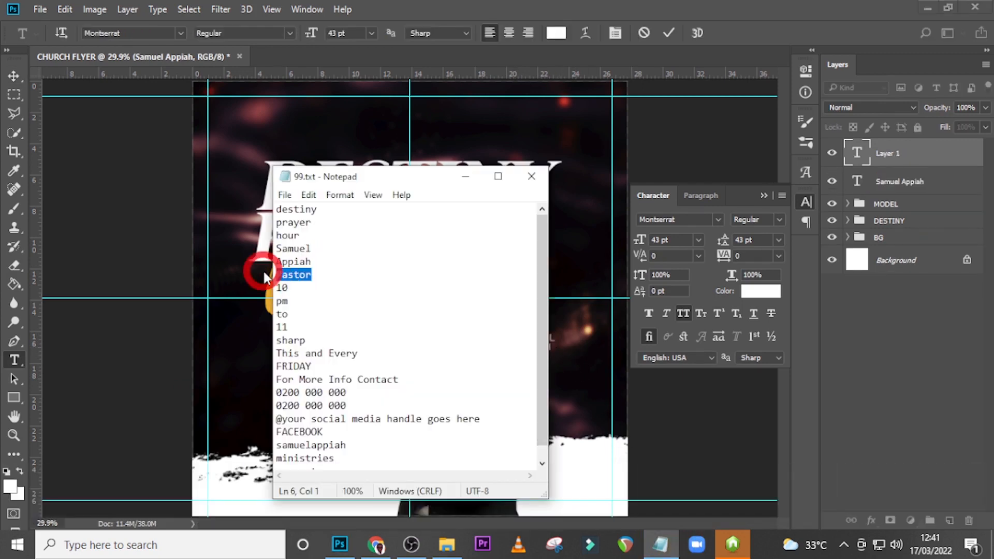
key(ctrl+c)
click(448, 2)
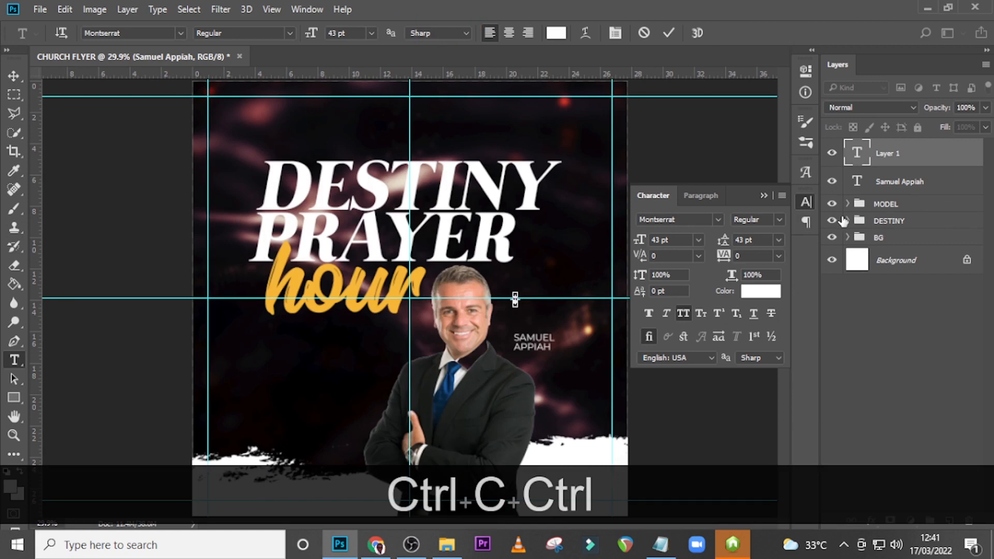
key(ctrl+v)
click(913, 161)
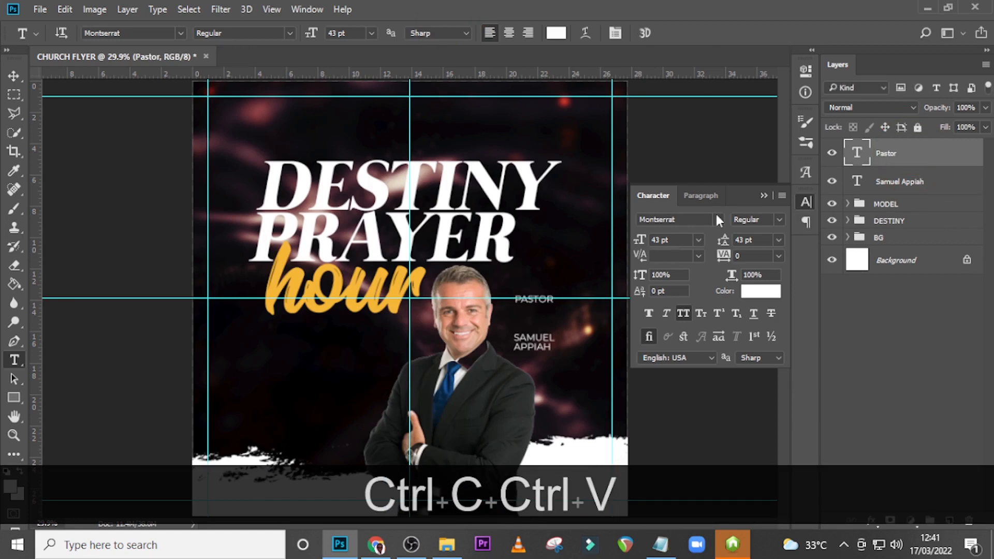
Format the Pastor text in Monique Script at 48 pt with all caps turned off
click(715, 218)
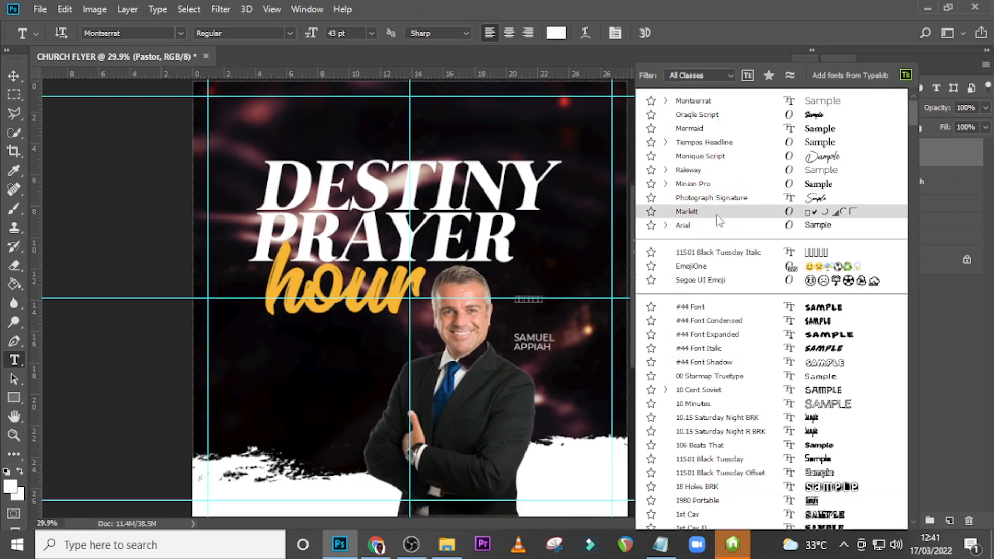
click(703, 154)
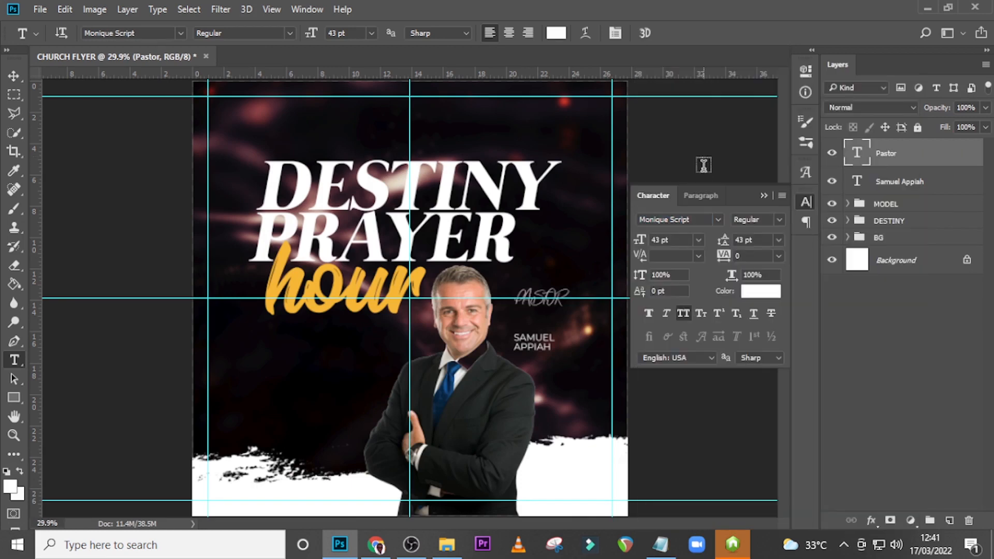
click(684, 315)
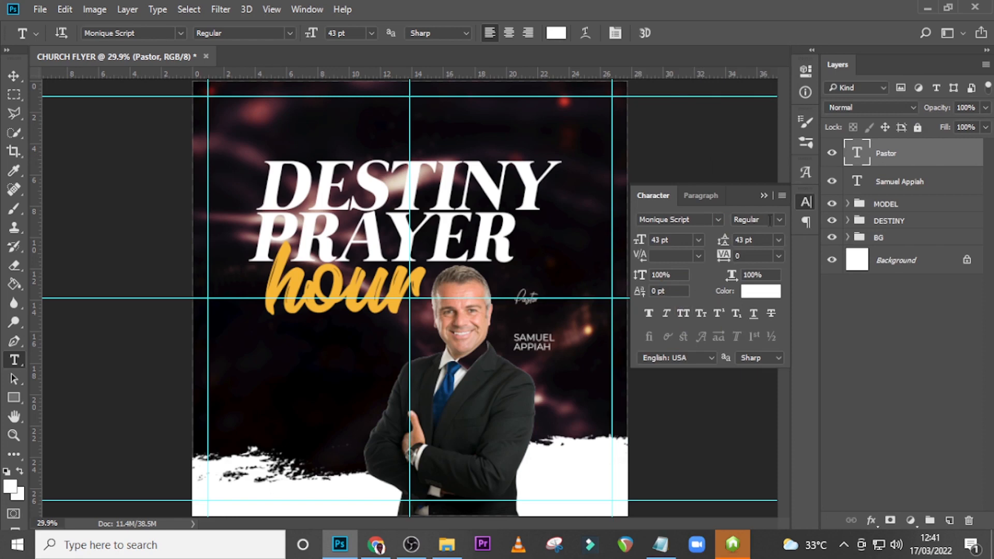
click(673, 239)
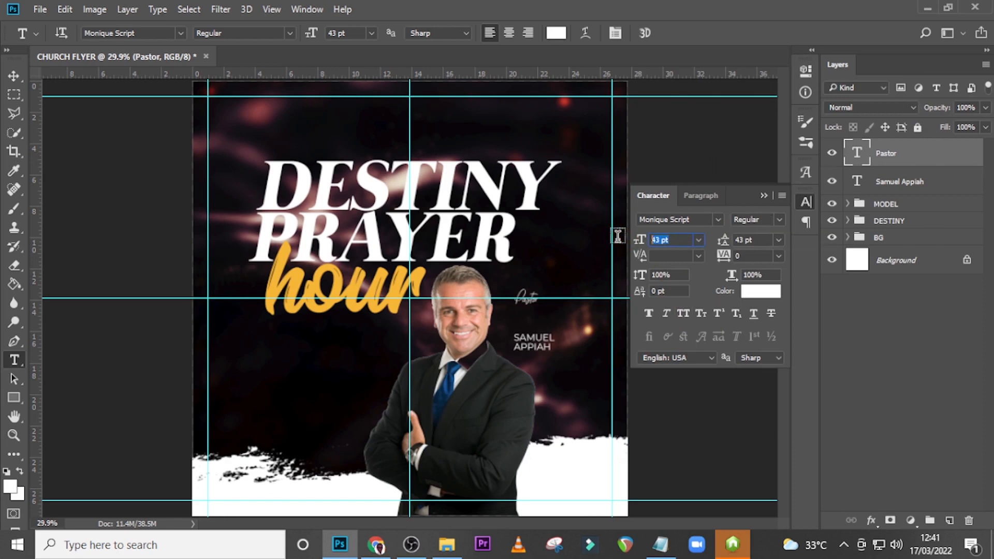
text(48)
key(Return)
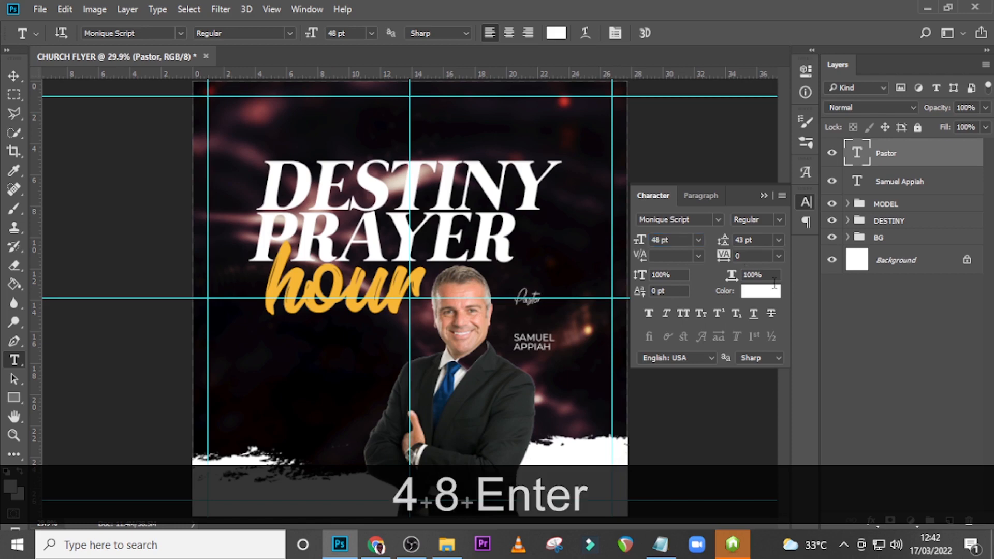
Colour the Pastor text with the yellow sampled from the hour lettering and collapse the character settings
click(760, 291)
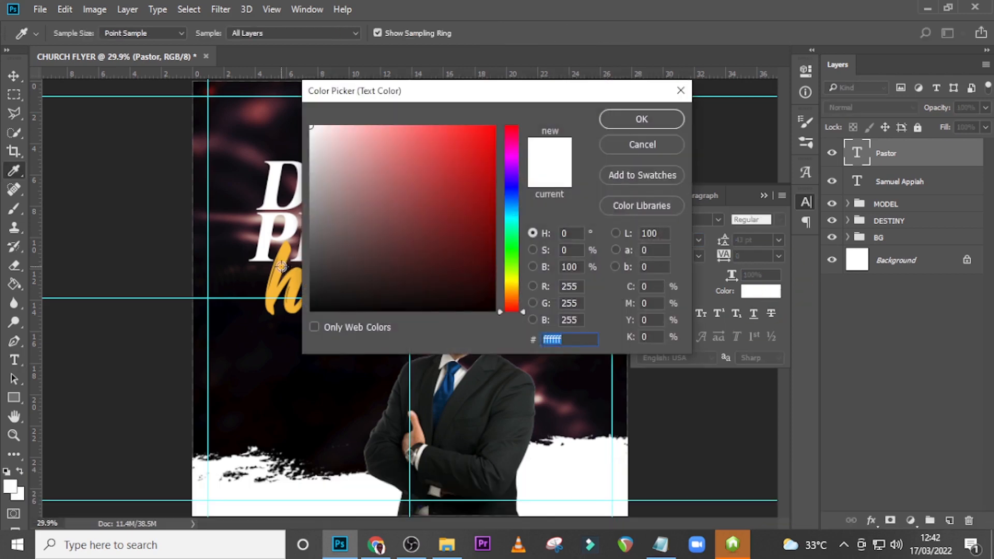
click(281, 267)
click(632, 123)
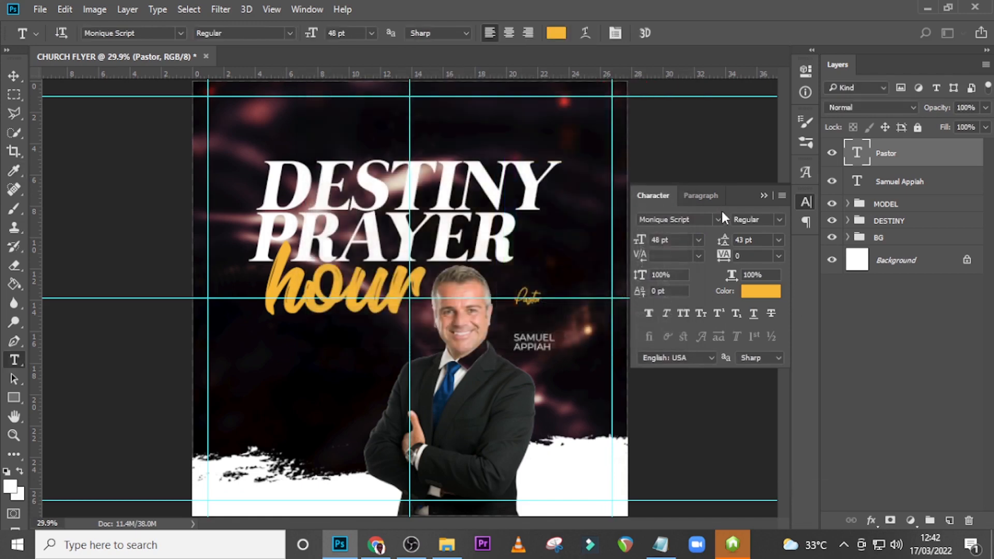
click(764, 195)
click(883, 158)
key(ctrl+equal)
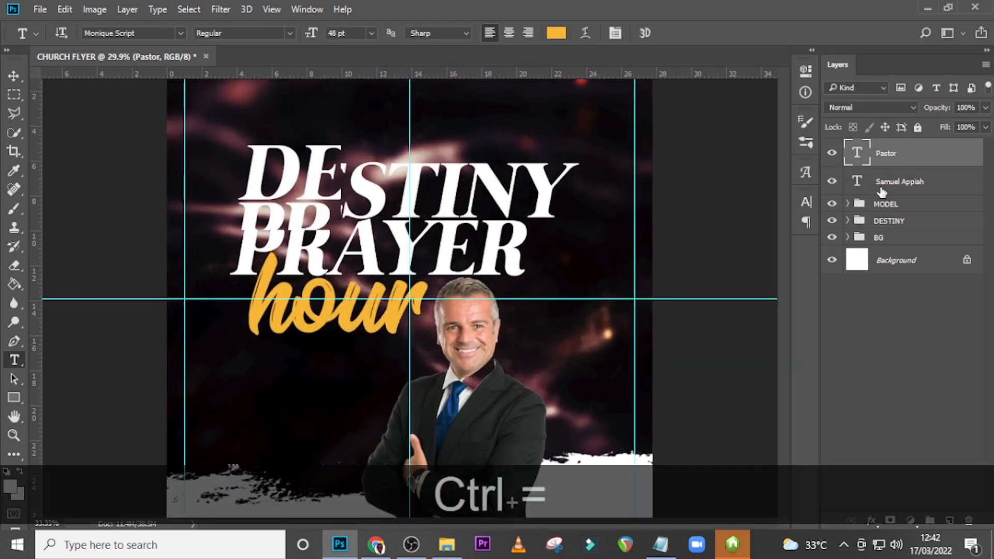
Move the Pastor text down and left so it sits directly above the pastor's name, overhanging its left edge slightly
key(v)
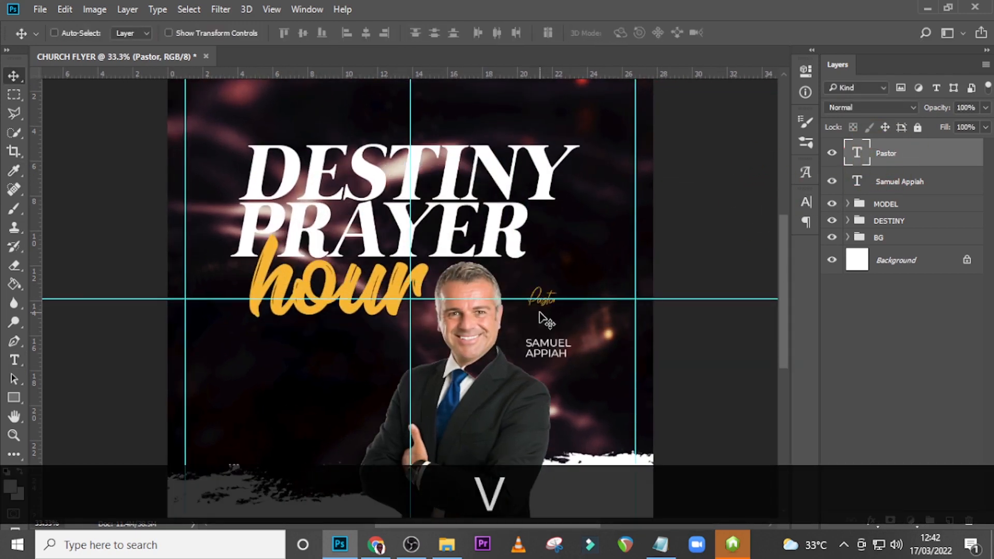
drag(540, 314, 526, 343)
key(Up)
key(Up)
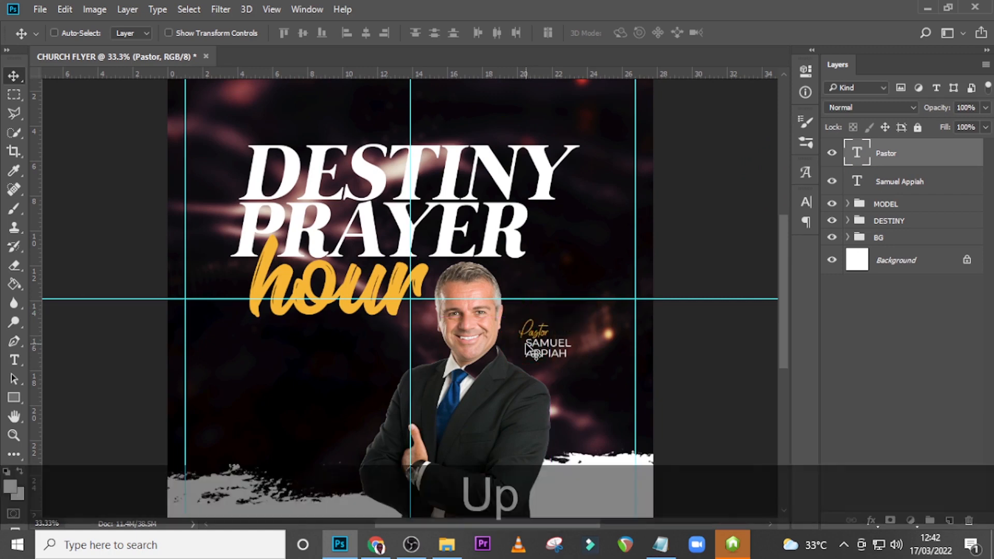
key(Left)
key(Left)
key(Down)
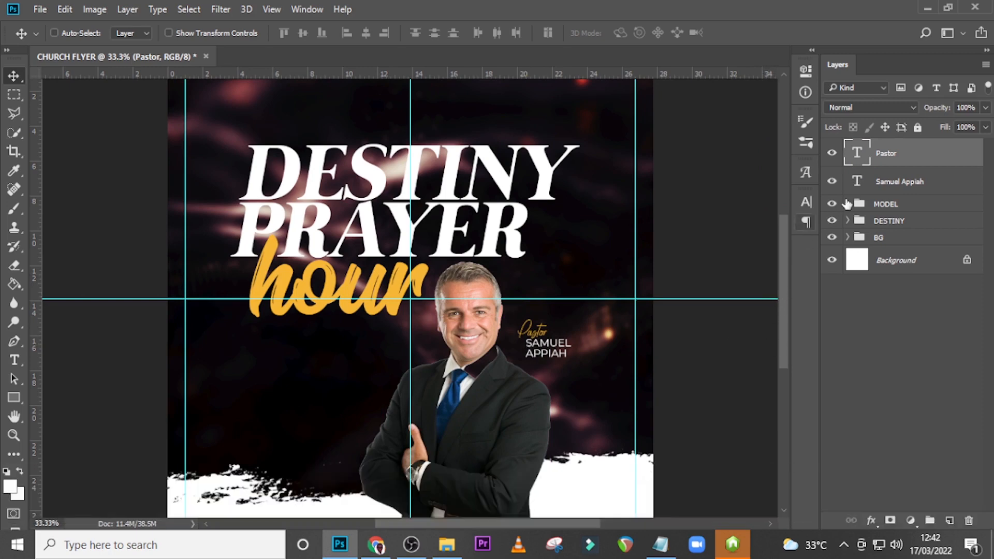
Group the Pastor text and the pastor's name layers and rename the group NAME
ctrl+click(897, 189)
key(ctrl+g)
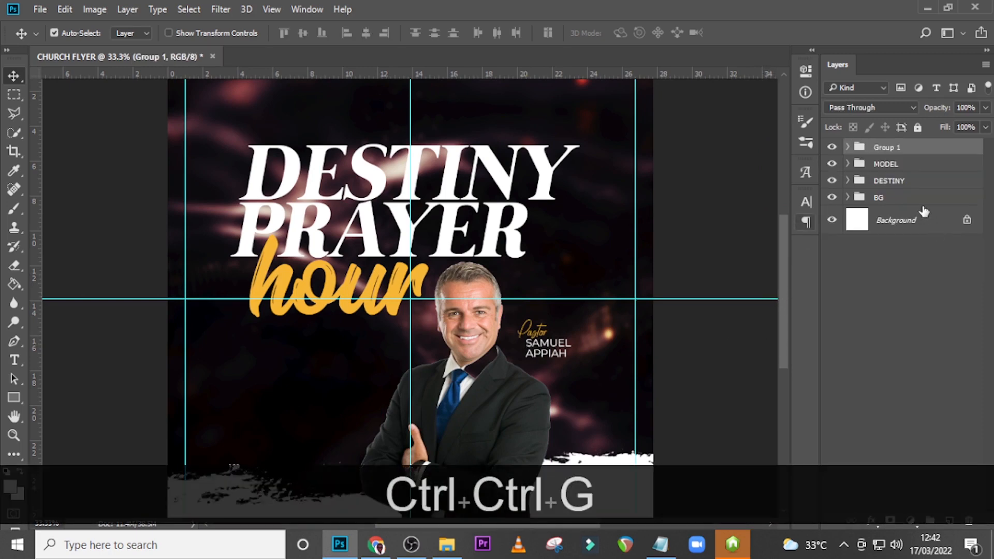
double_click(886, 151)
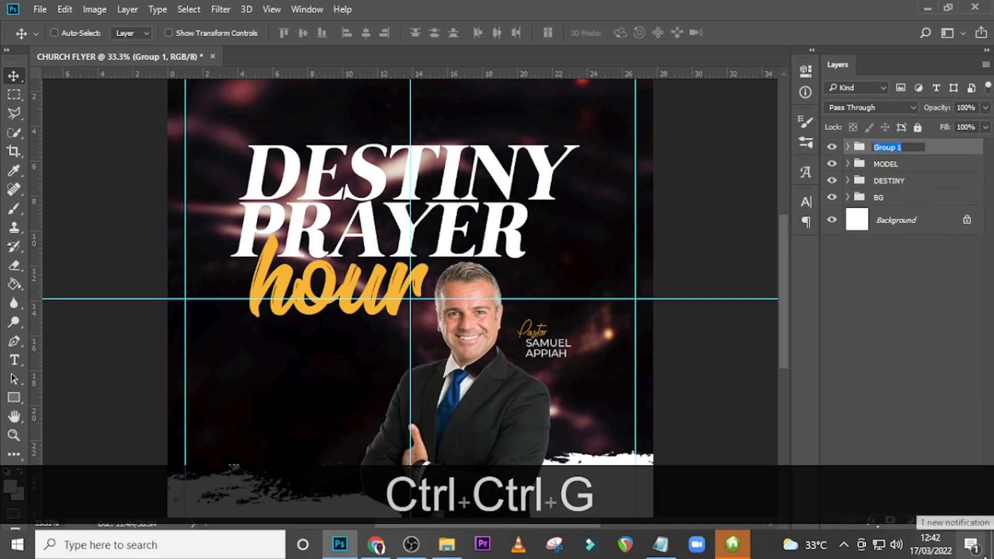
text(NAME)
key(Return)
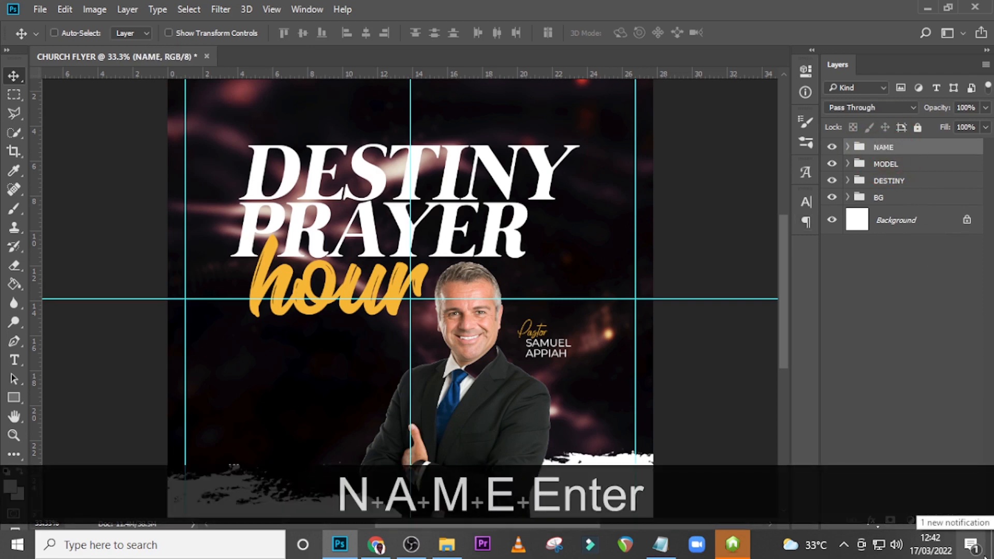
Add the number 10, copied from 99.txt, as a new text layer in the dark area left of the man
mouse_move(447, 544)
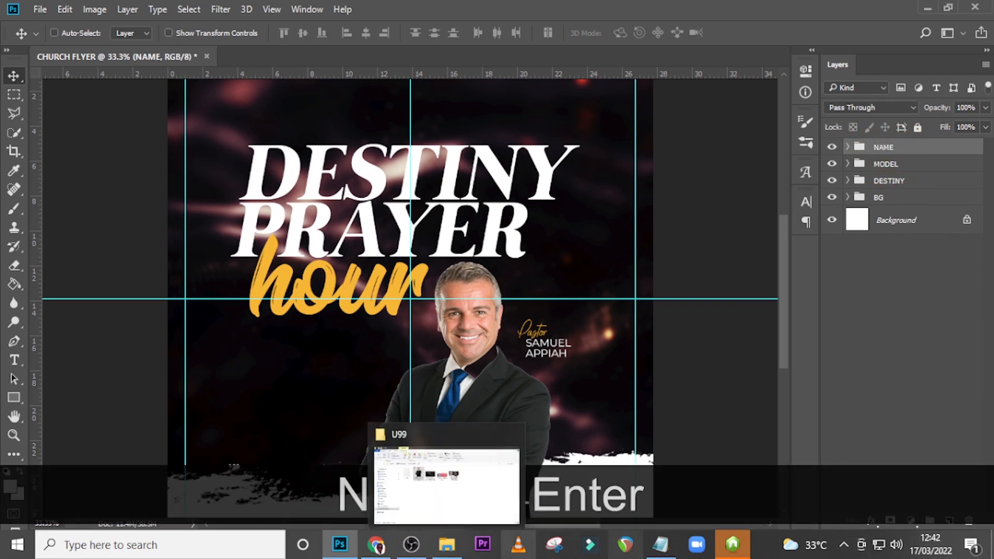
click(505, 520)
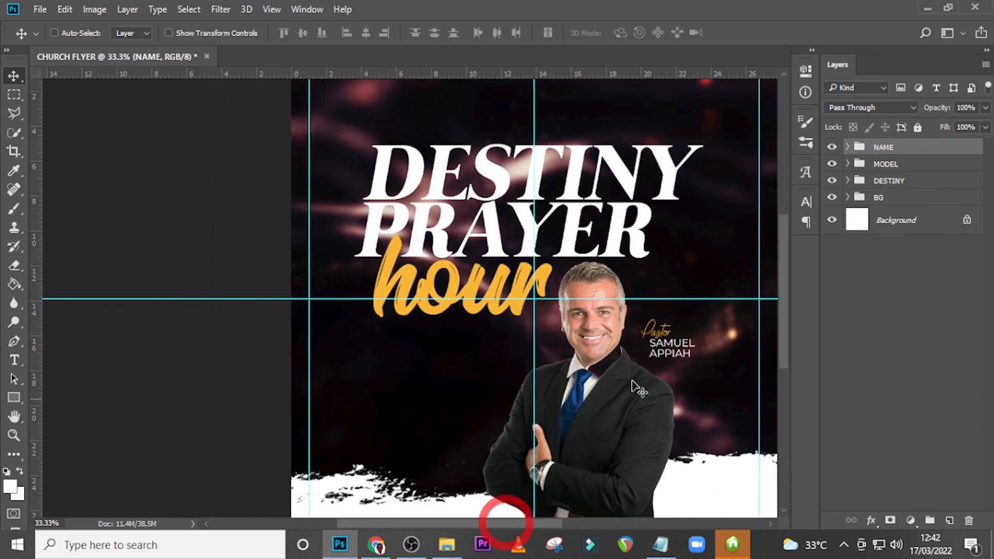
scroll(366, 304, down, 1)
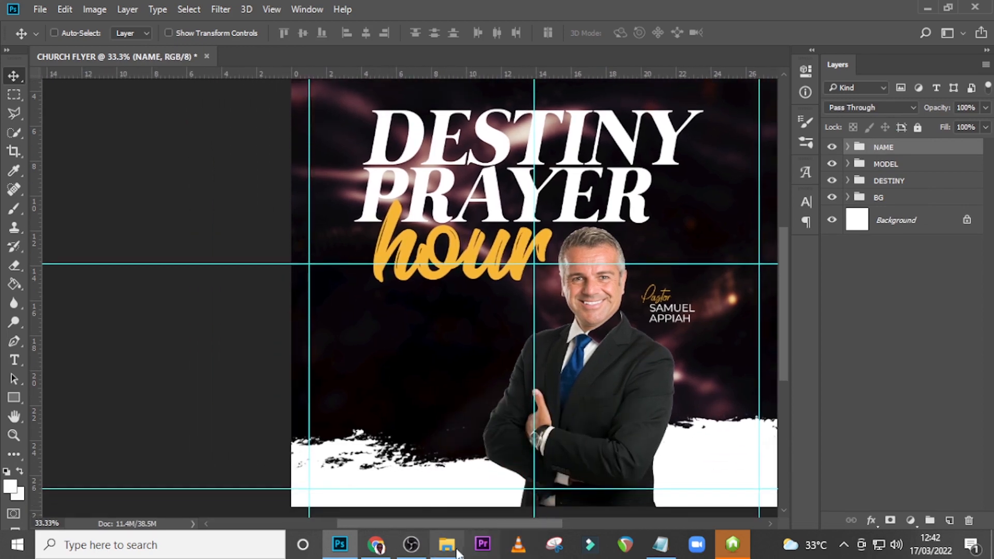
click(660, 544)
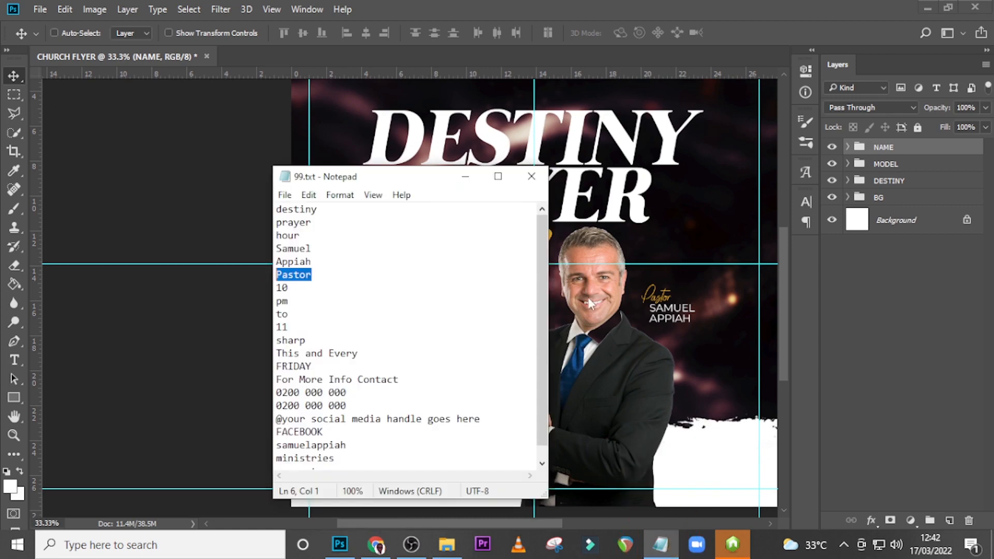
drag(296, 290, 269, 292)
key(ctrl+c)
click(402, 6)
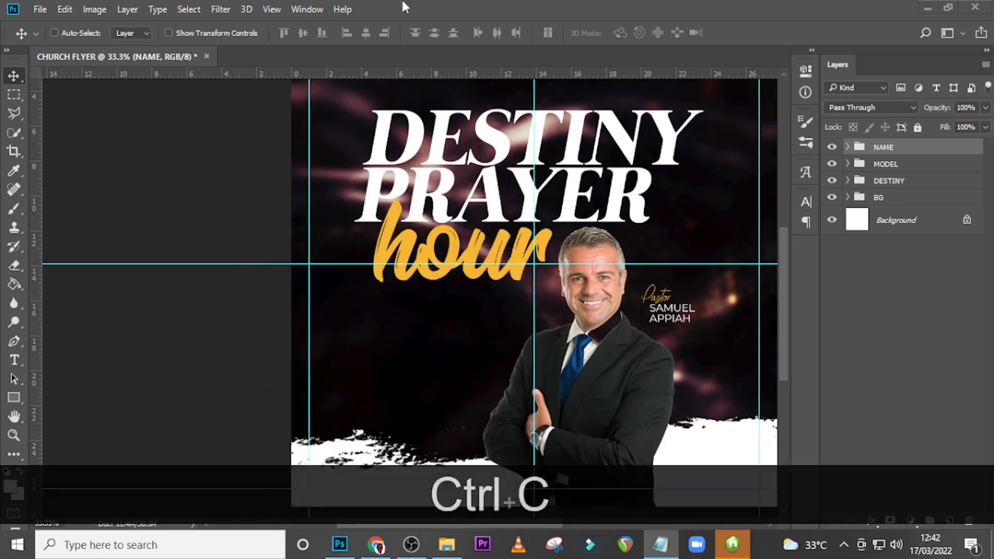
key(t)
click(345, 360)
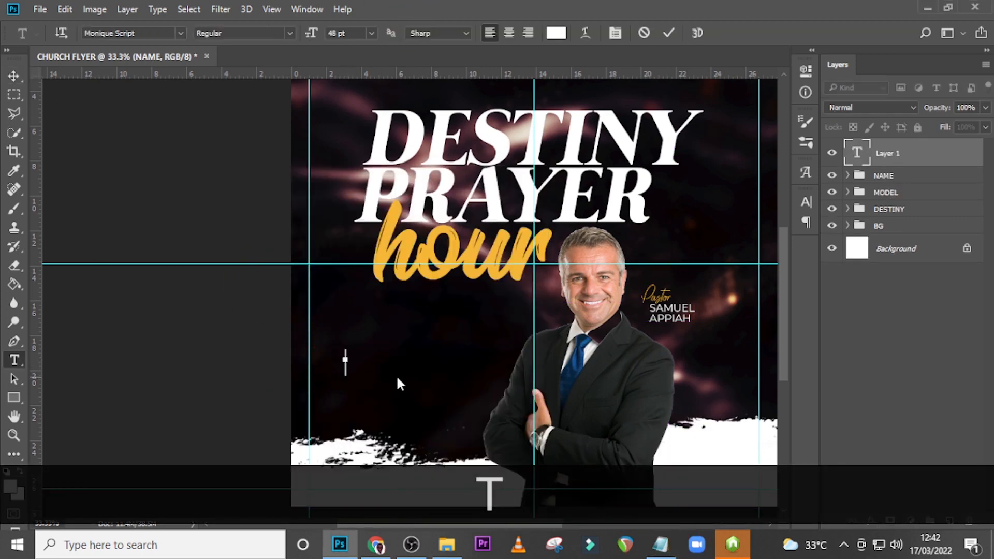
key(ctrl+v)
click(813, 212)
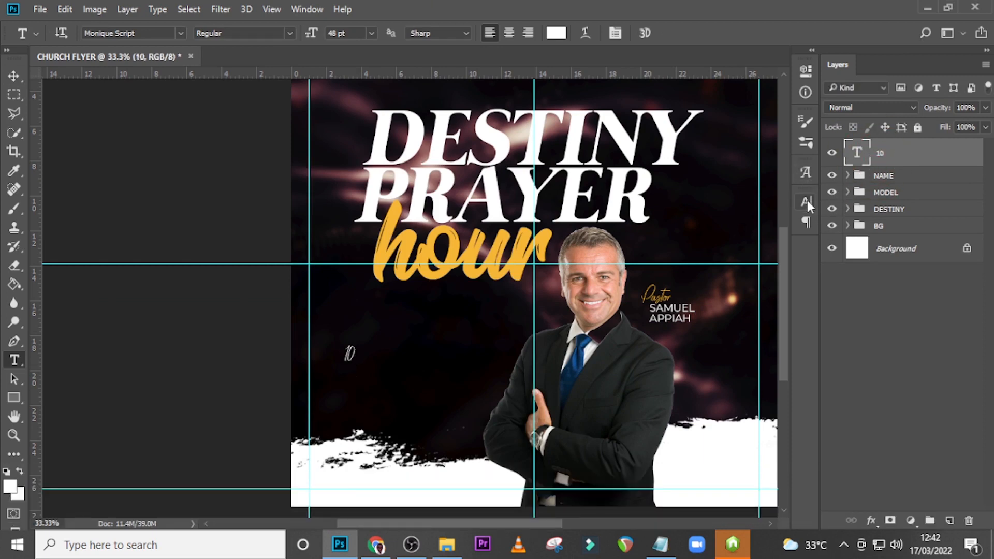
Format the 10 text in Tiempos Headline Bold at 91 pt with faux italic and all caps
click(806, 201)
click(714, 219)
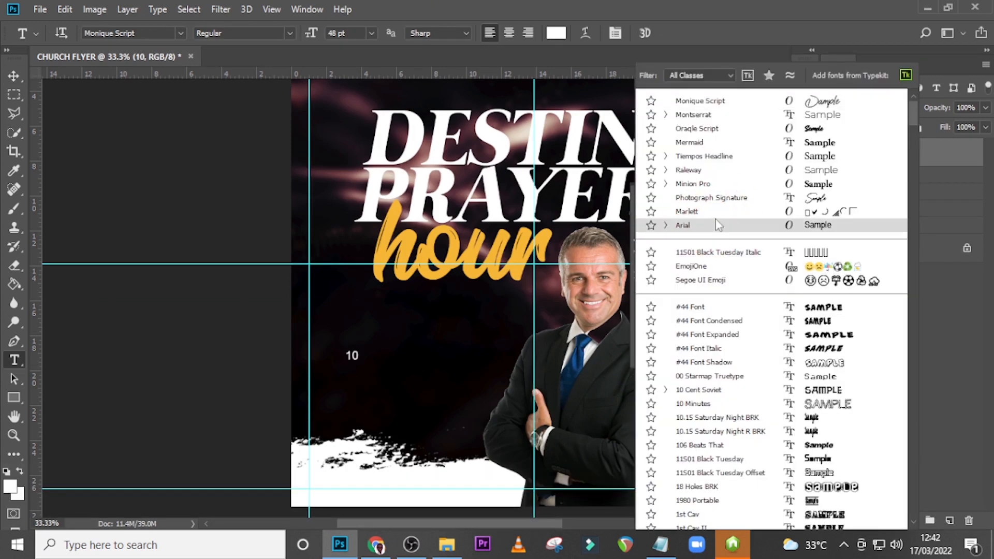
click(691, 157)
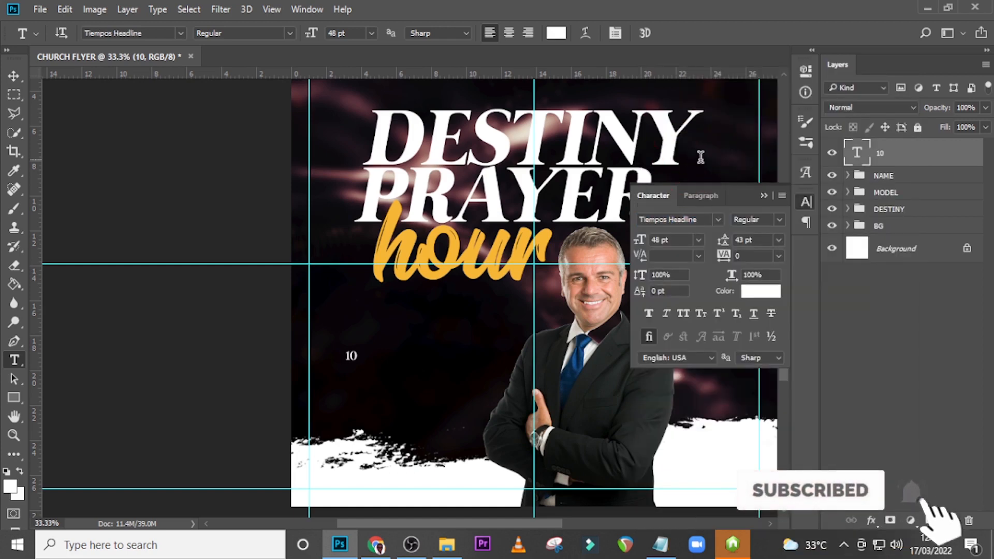
click(775, 218)
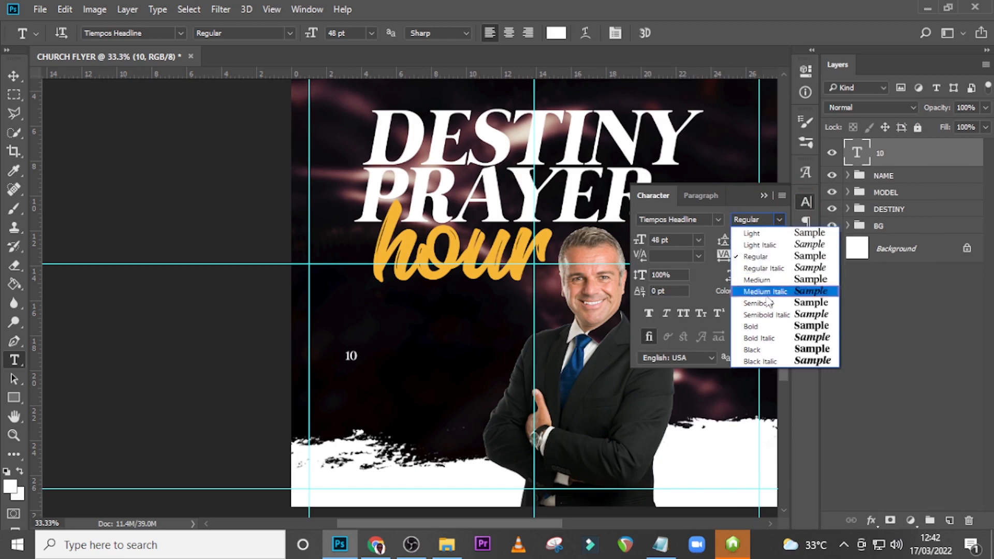
click(754, 326)
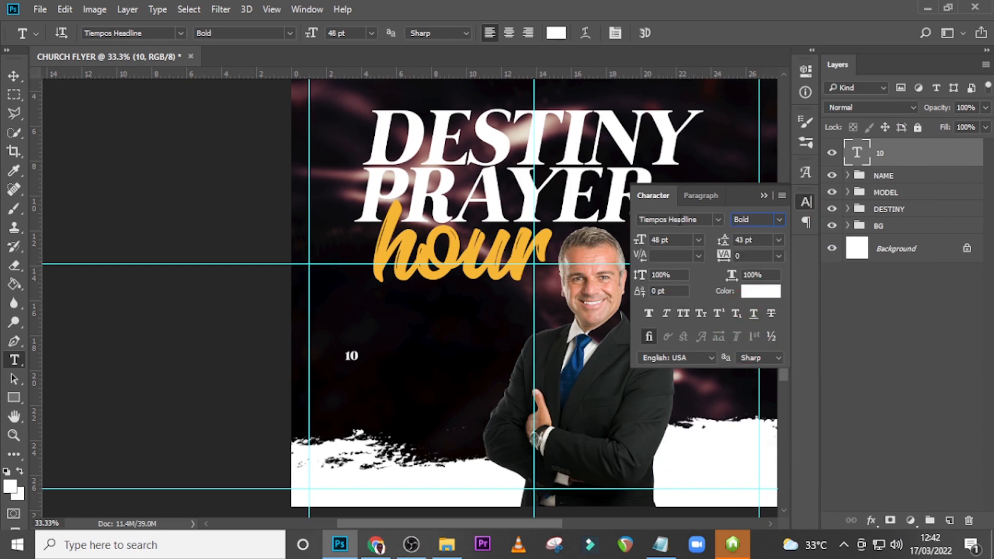
click(647, 240)
text(91)
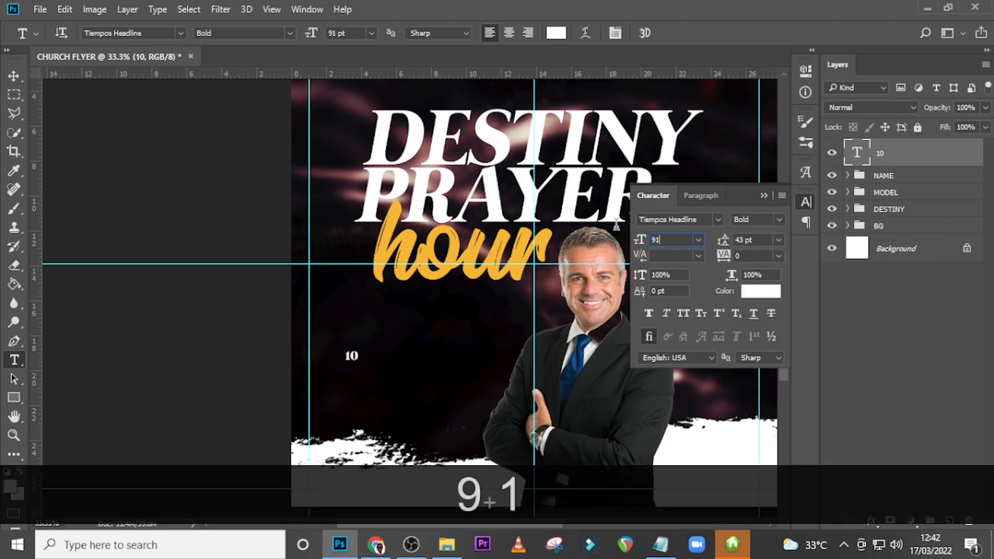
key(Return)
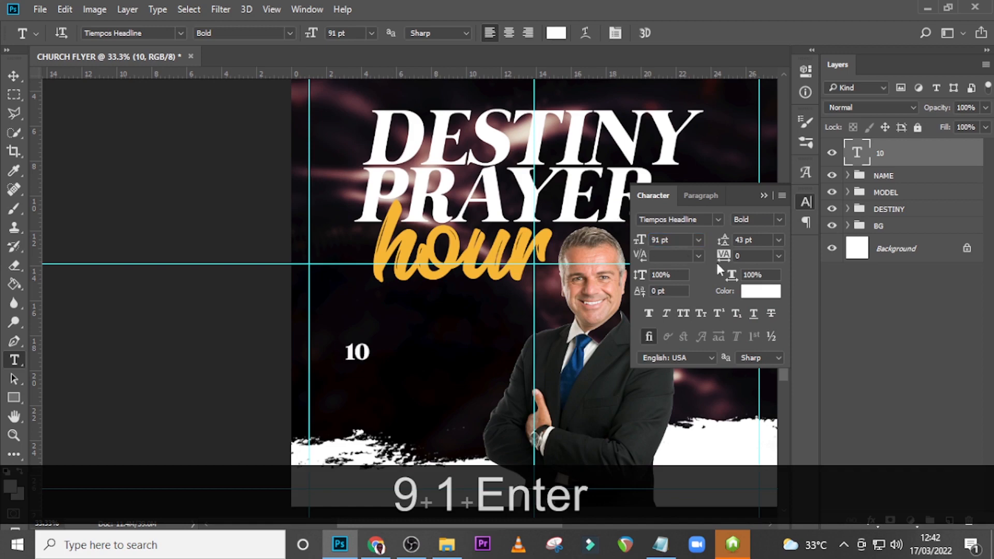
click(720, 255)
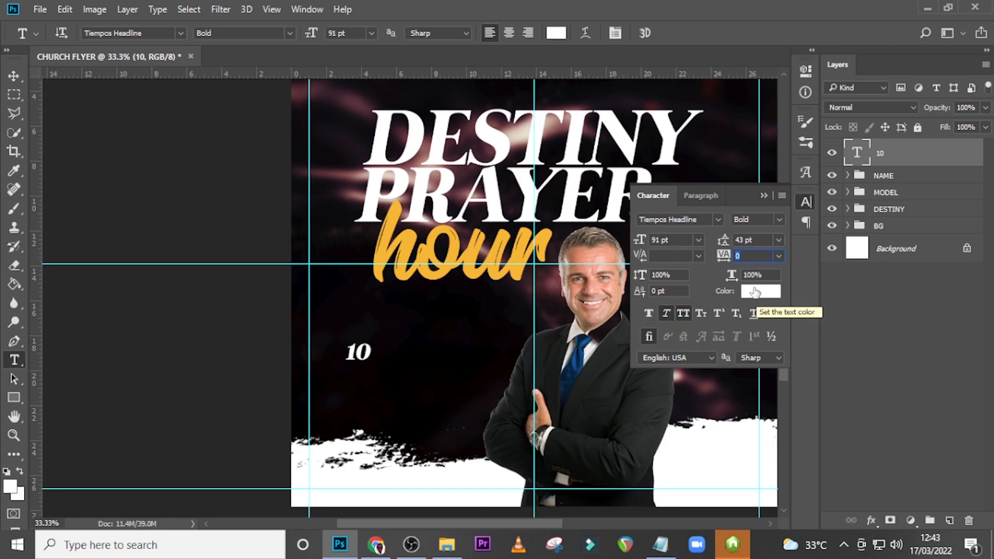
Duplicate the 10 text, set the two side by side and replace the right-hand one with PM
click(882, 164)
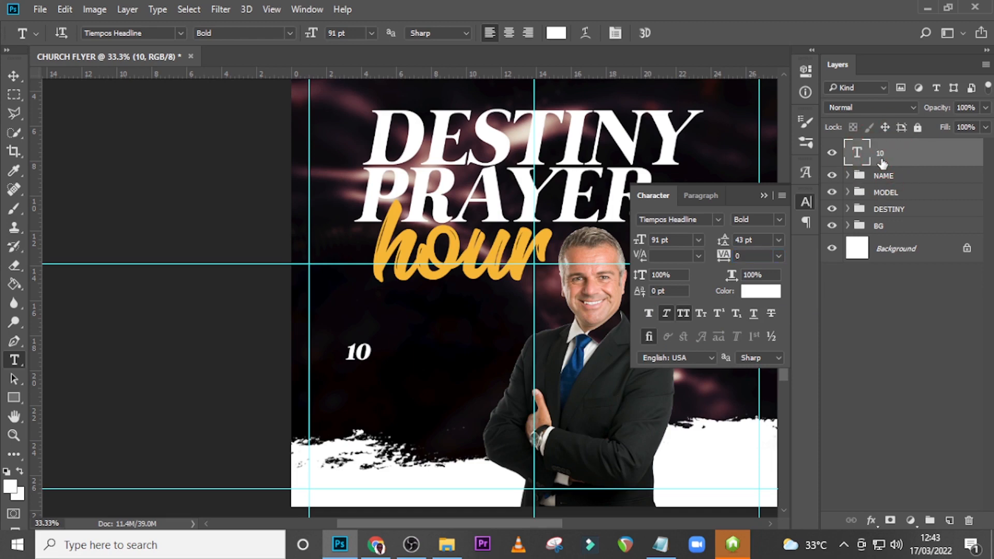
key(ctrl+j)
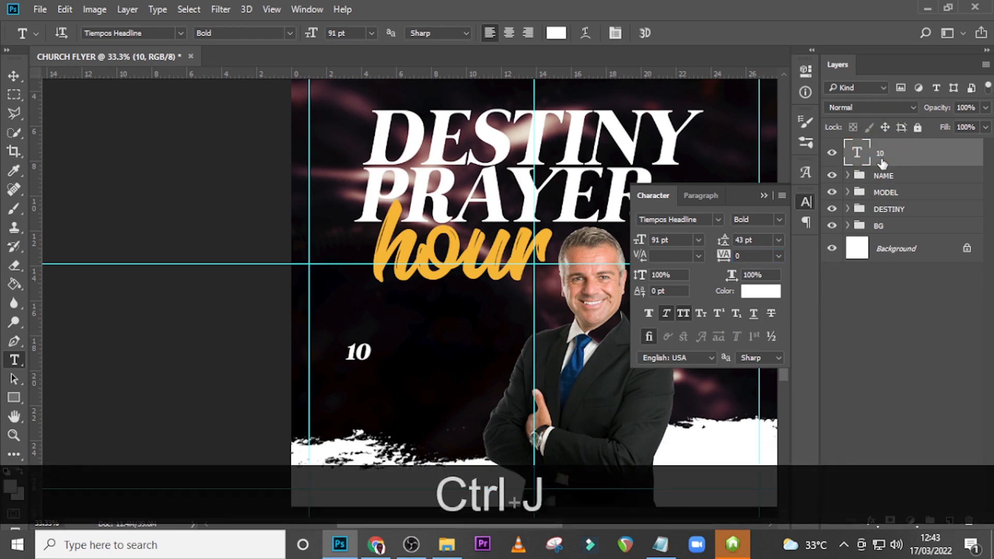
key(v)
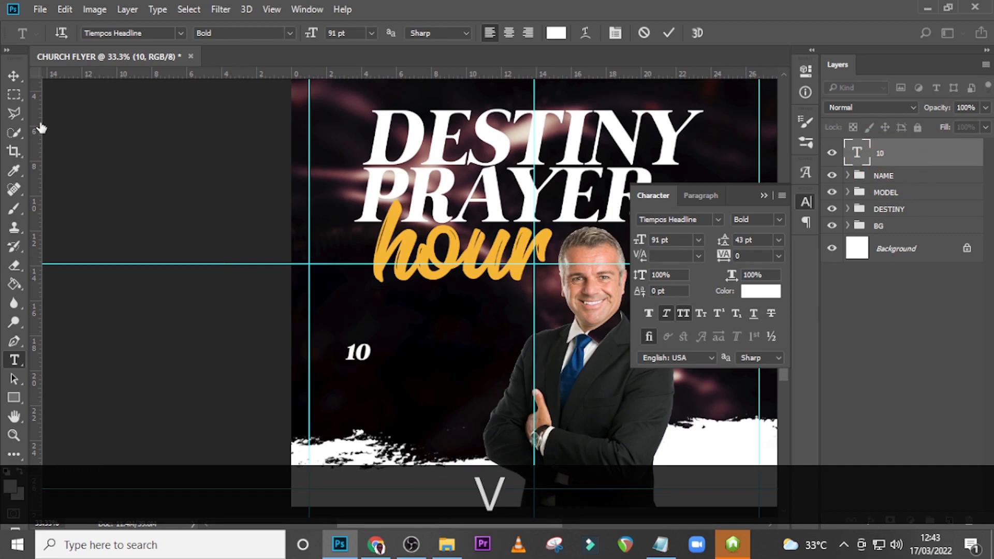
click(10, 77)
drag(357, 353, 381, 347)
key(ctrl+j)
double_click(863, 157)
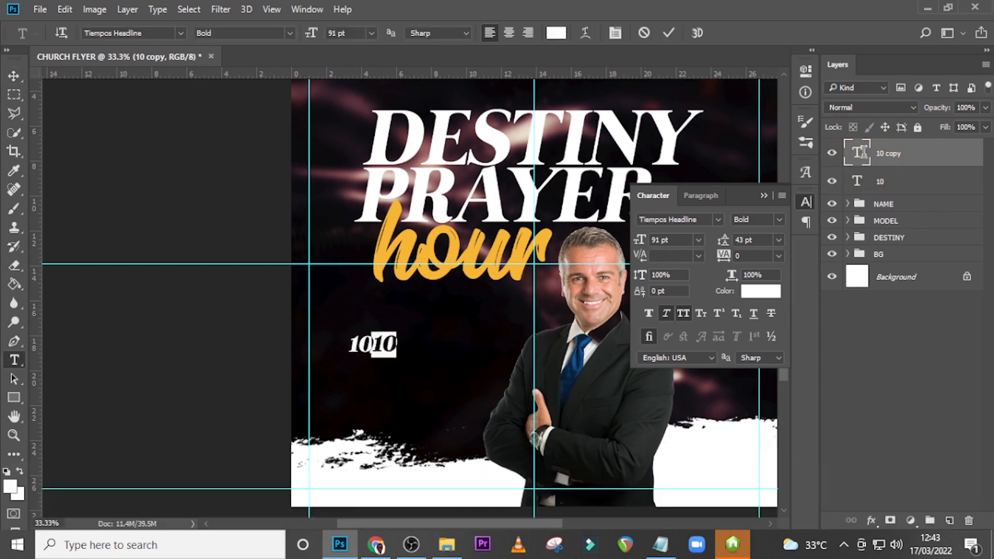
text(PM)
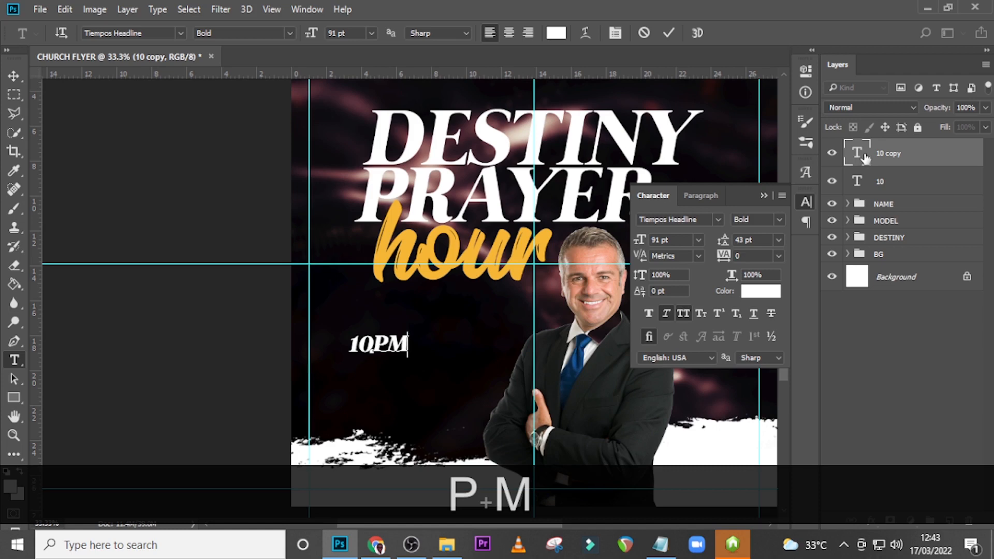
key(ctrl+Return)
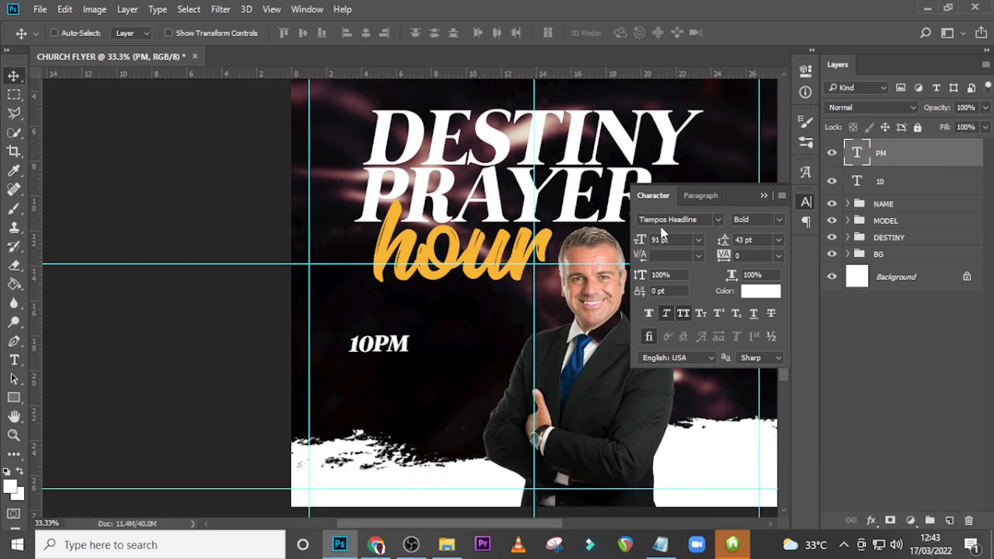
Set the PM text to the Medium weight at 32 pt
click(778, 220)
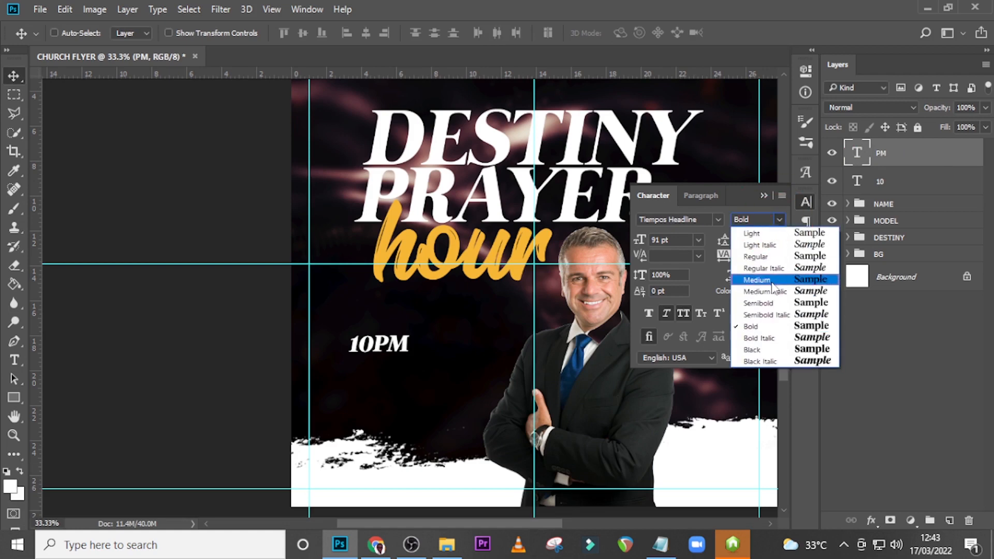
click(775, 282)
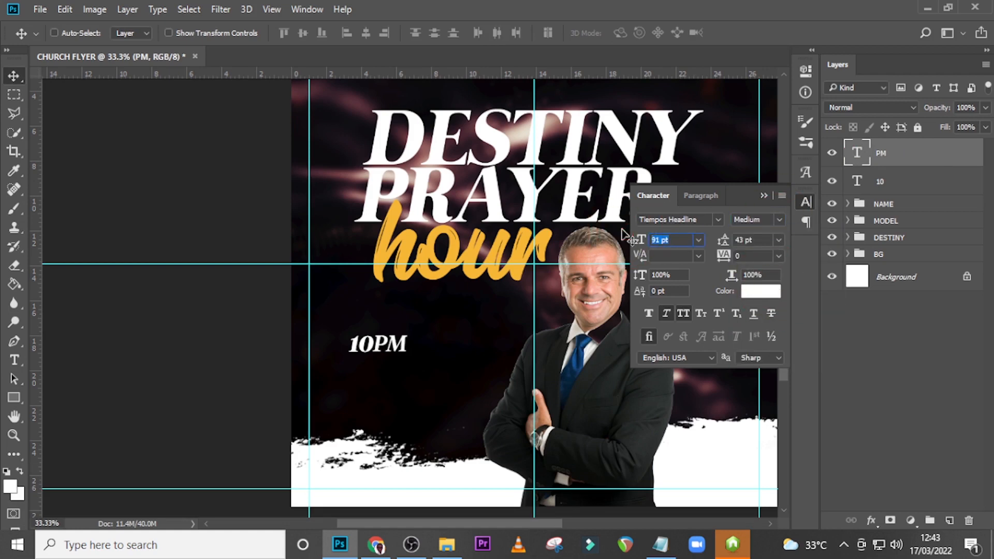
text(32)
key(Return)
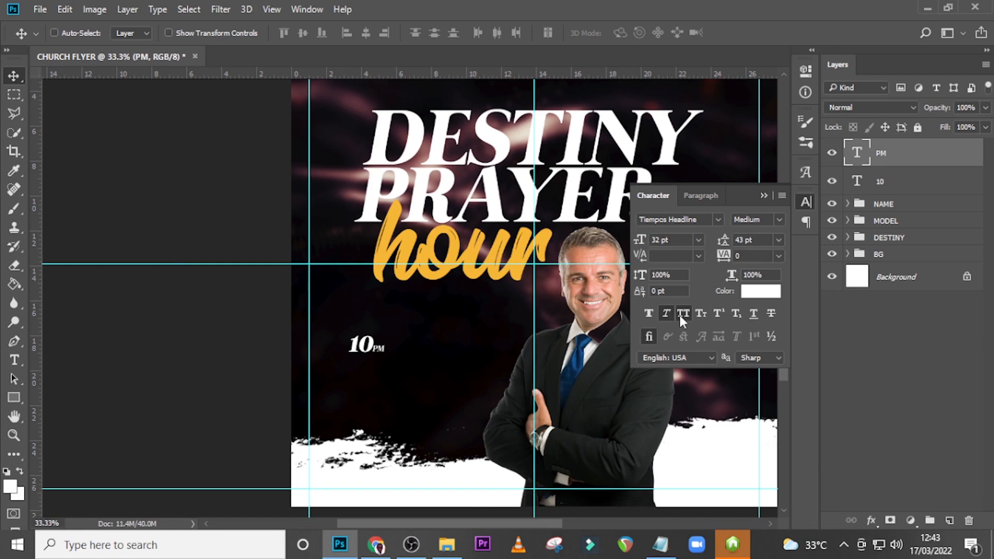
Raise the PM text to align with the top of the 10 and shift it slightly right to leave a small gap
click(886, 152)
key(ctrl+equal)
key(ctrl+equal)
key(v)
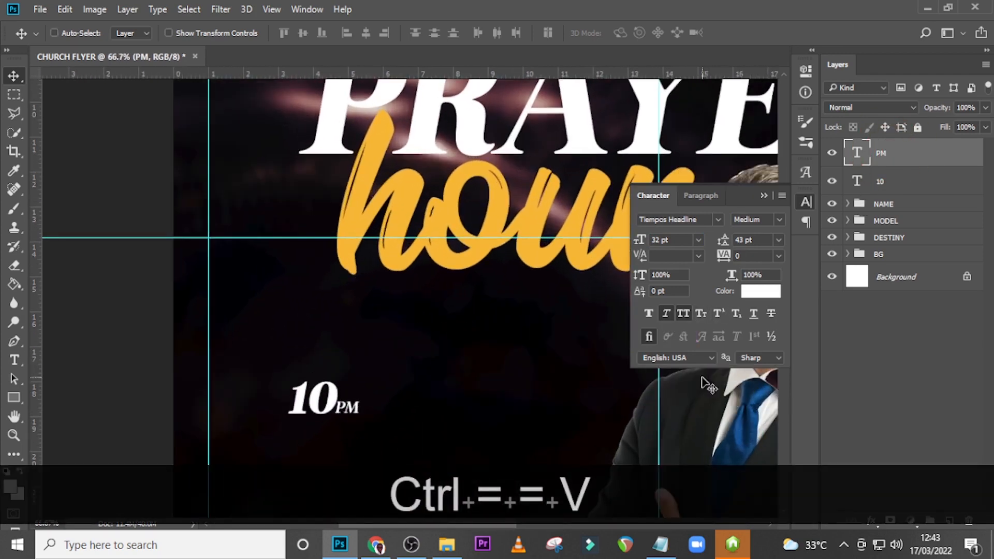
key(shift+Up)
key(shift+Up)
key(shift+Up)
key(Up)
key(Up)
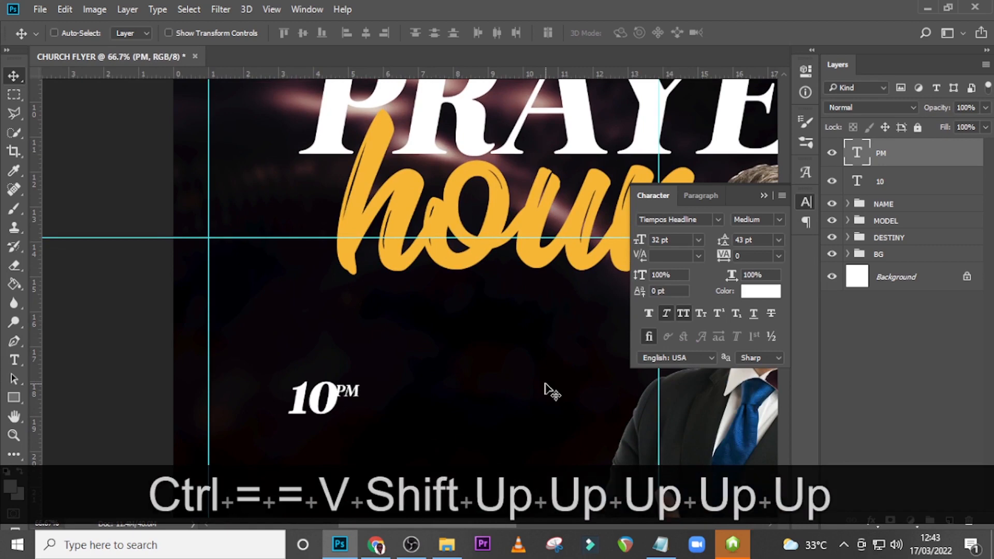
key(Right)
key(Right)
key(Right)
key(Right)
key(Right)
key(Right)
key(Right)
key(Right)
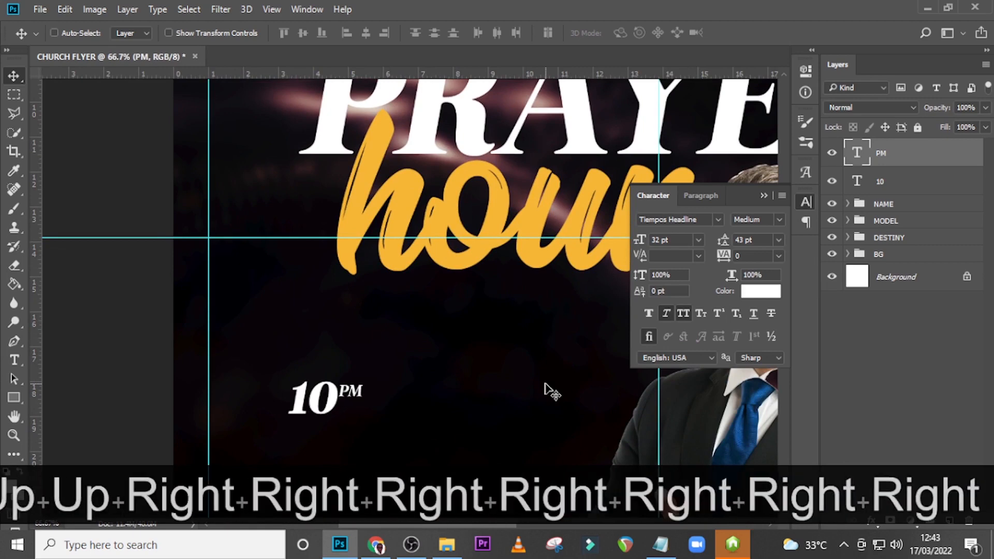
key(Up)
Duplicate the PM text and place the copy directly beneath it, nudged slightly left to follow the slant
key(ctrl+j)
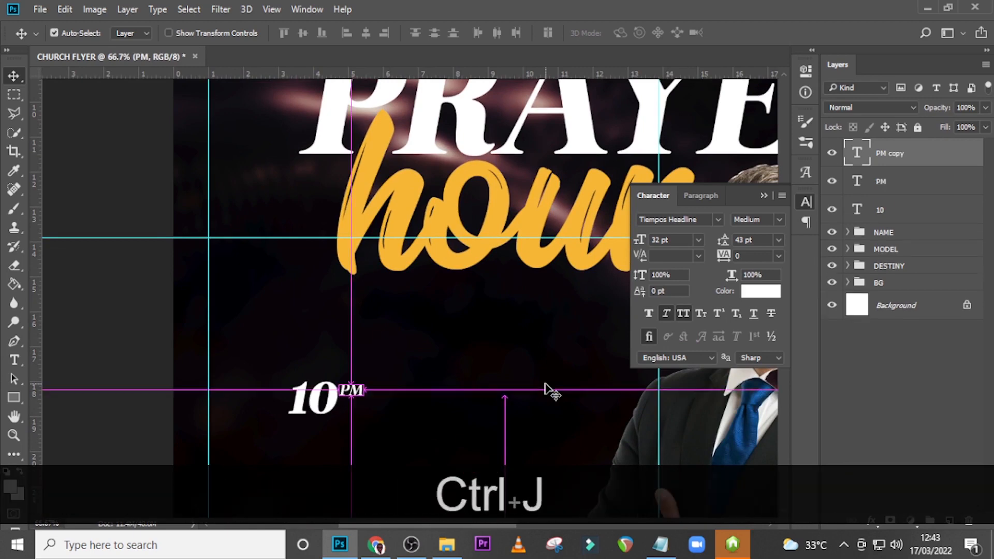
key(v)
key(shift+Down)
key(shift+Down)
key(shift+Down)
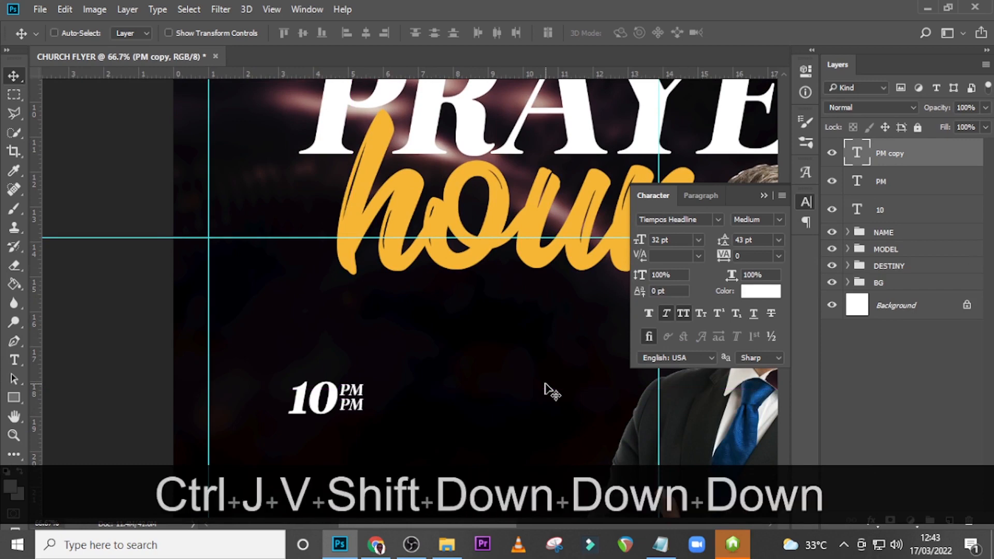
key(Left)
key(Left)
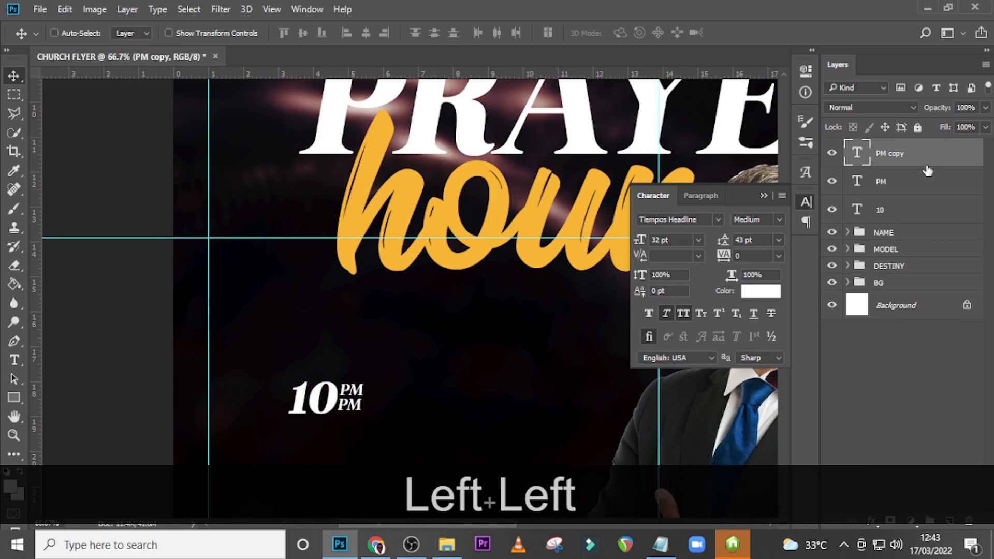
Replace the lower PM text beside the 10 with TO and nudge it slightly right
double_click(856, 155)
text(TO)
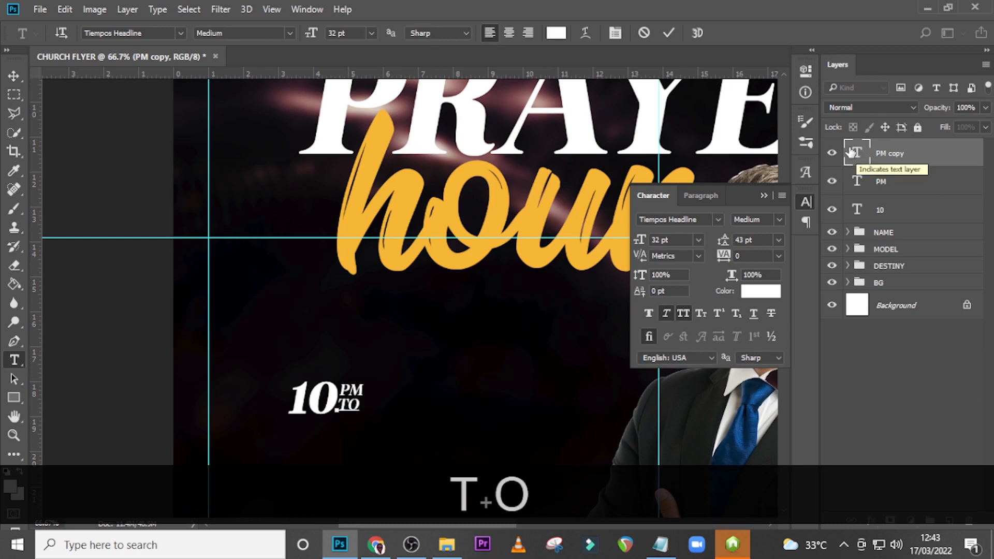
click(850, 152)
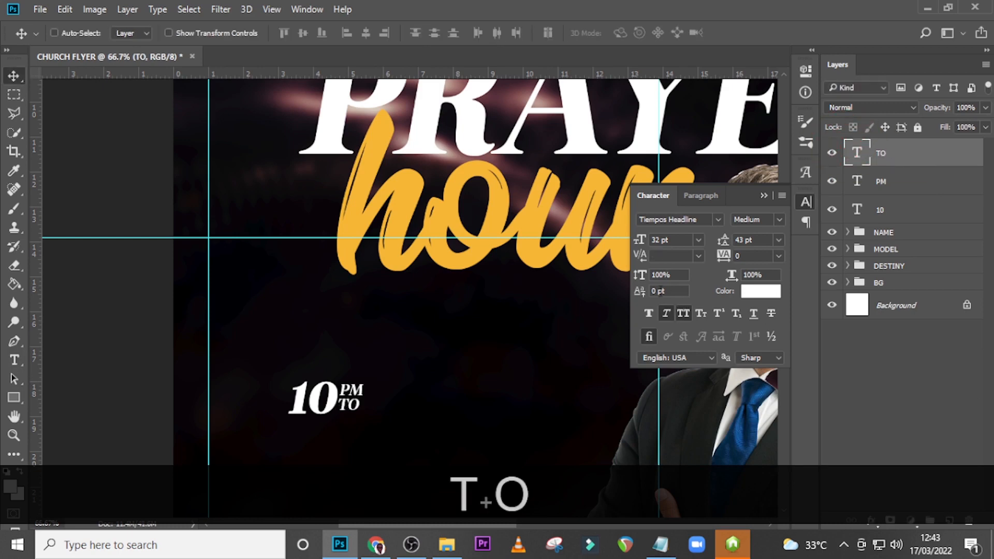
key(Right)
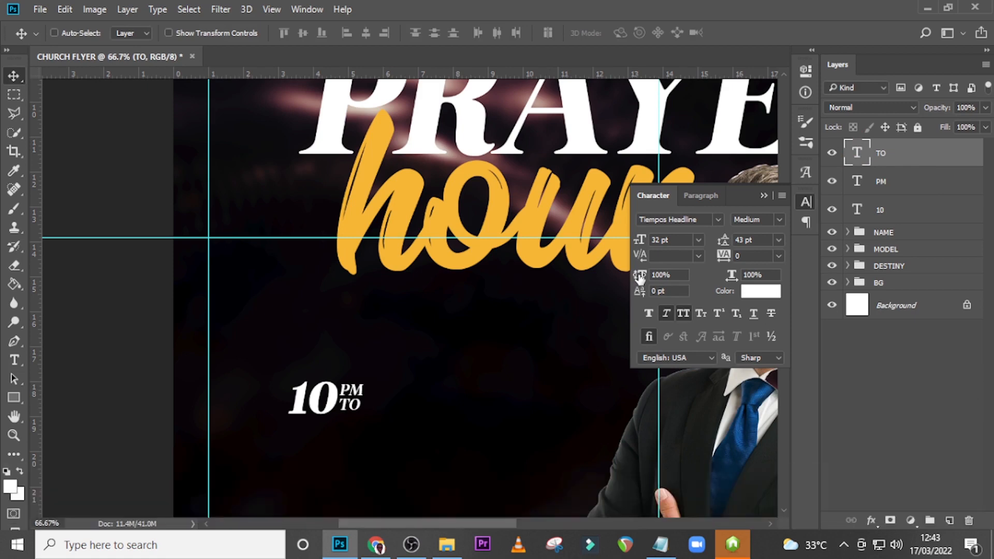
Nudge the PM text beside the 10 slightly right
click(890, 193)
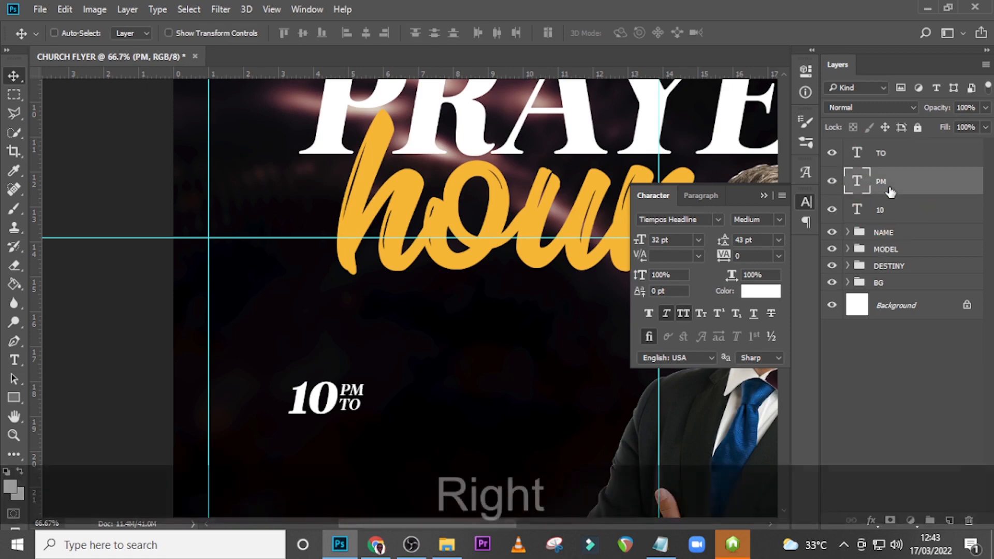
key(Right)
key(Right)
key(Right)
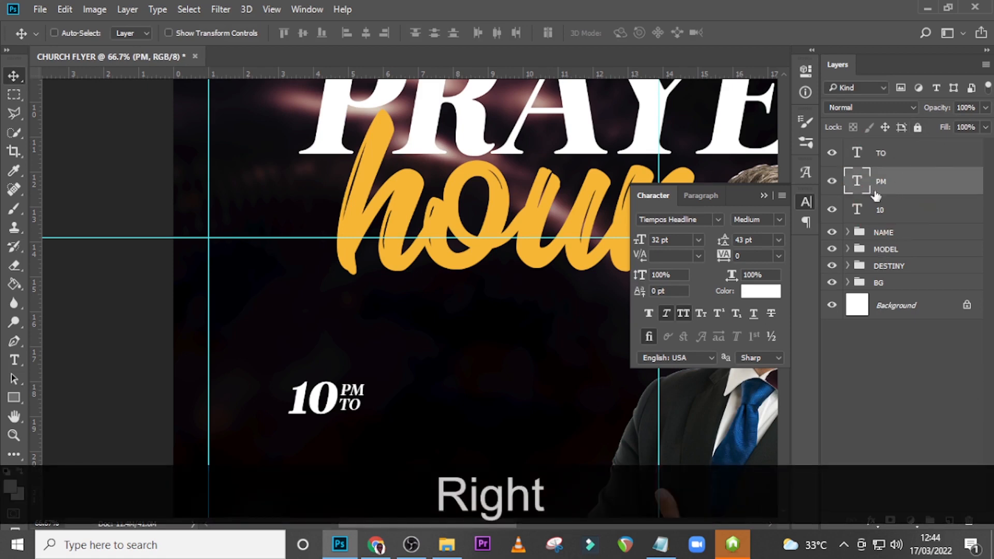
Duplicate the 10, PM and TO texts together and place the copies directly beneath the originals with a small gap
key(ctrl)
ctrl+click(883, 209)
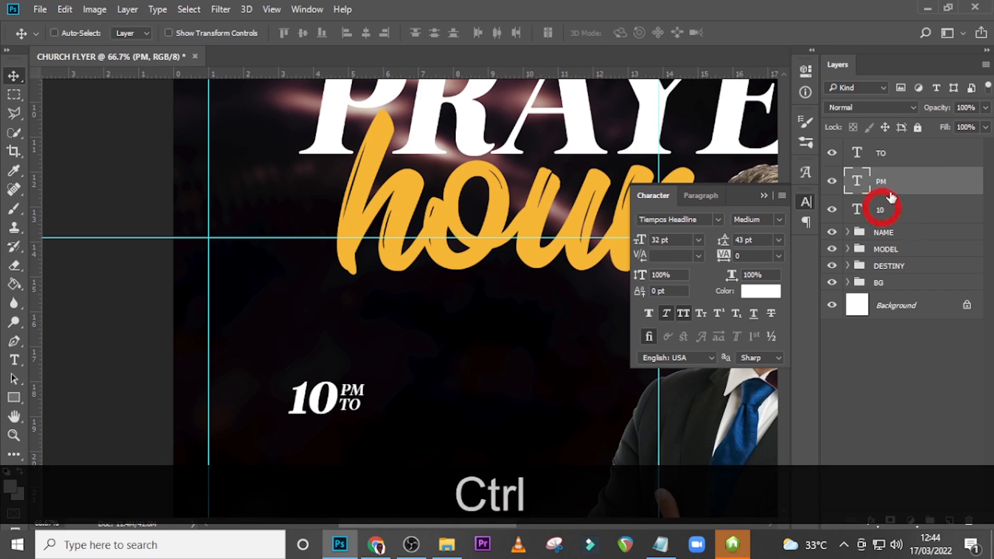
ctrl+click(891, 160)
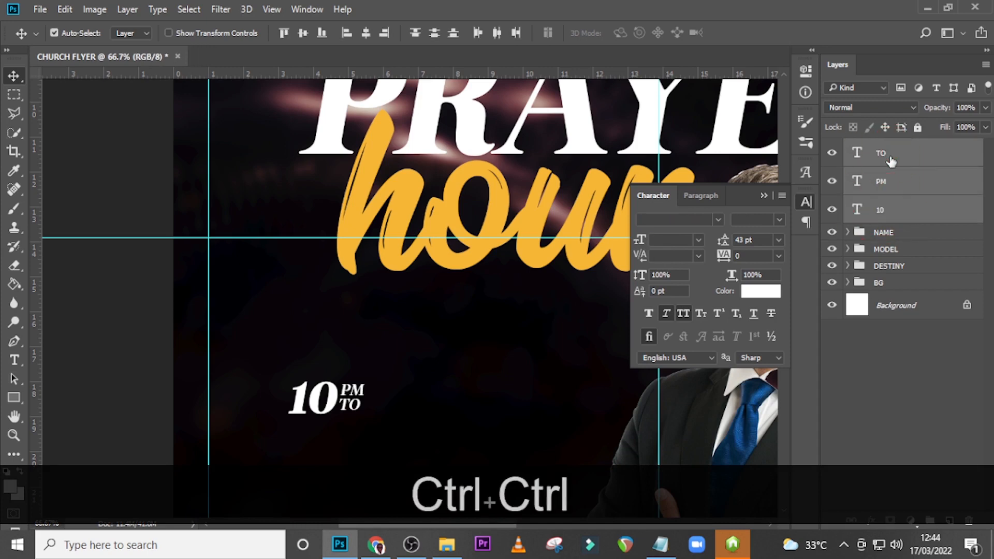
key(ctrl+j)
drag(347, 414, 339, 447)
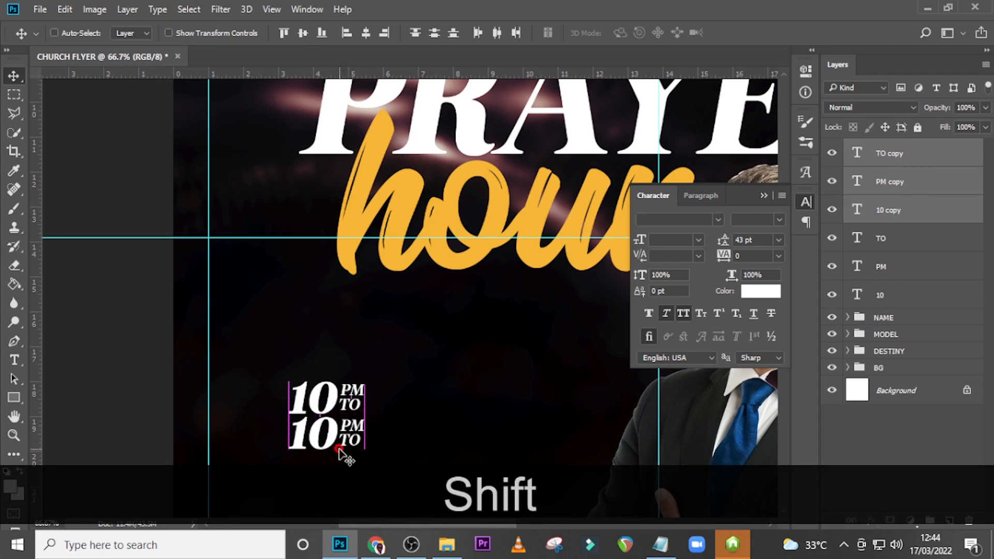
key(Down)
key(Down)
key(Down)
key(Down)
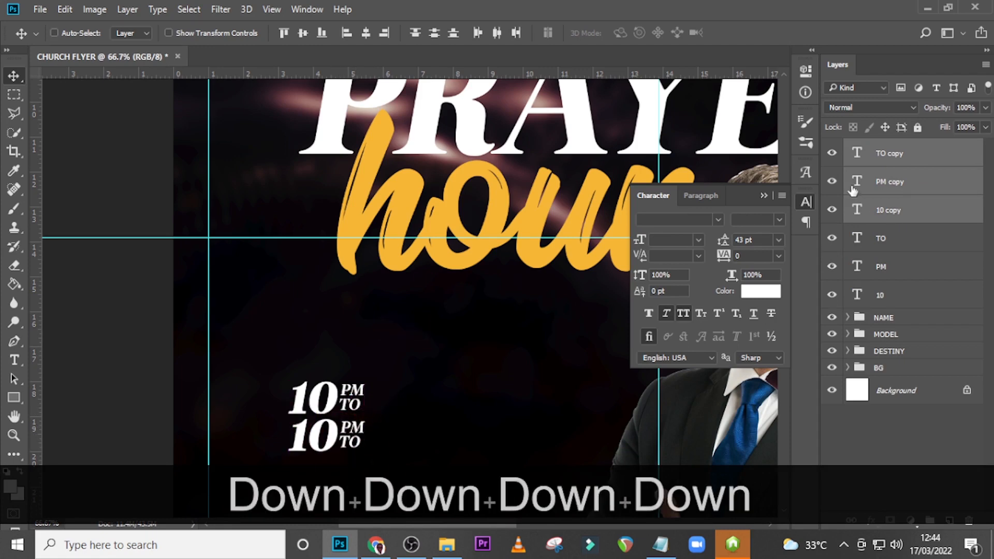
Replace the lower 10 with 11 and nudge it slightly left to follow the slant of the 10 above
double_click(857, 209)
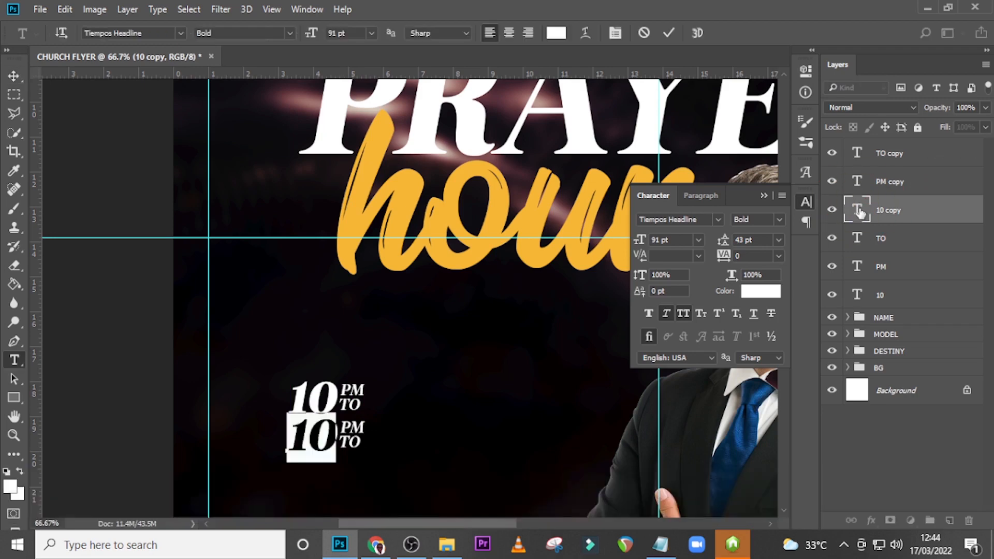
text(11)
key(ctrl+Return)
key(v)
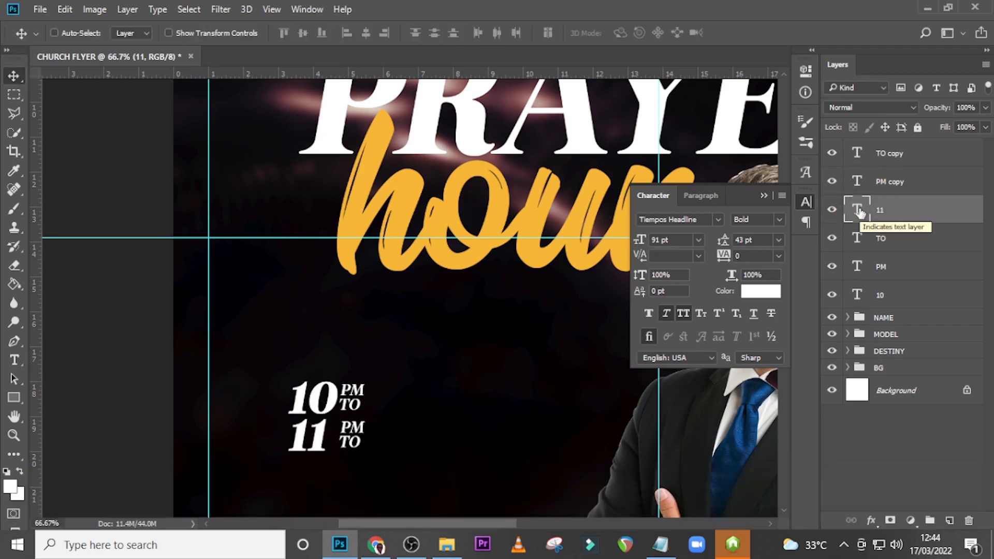
key(Right)
key(Right)
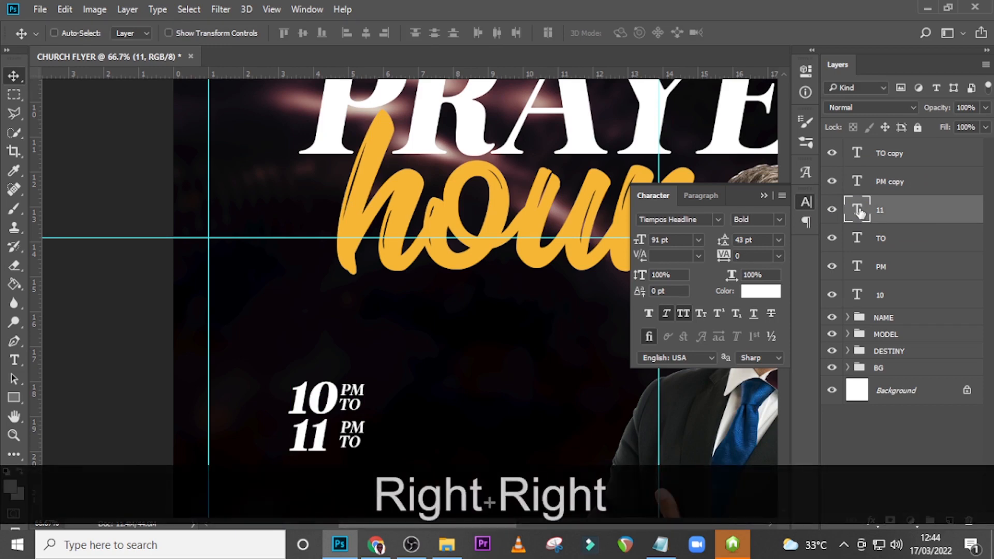
key(Left)
key(Left)
key(Left)
key(Left)
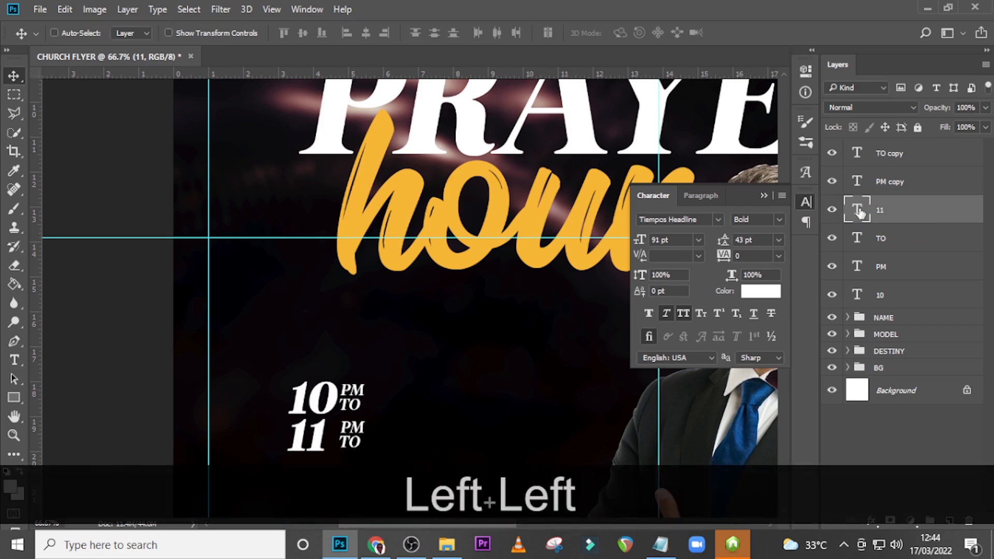
key(Right)
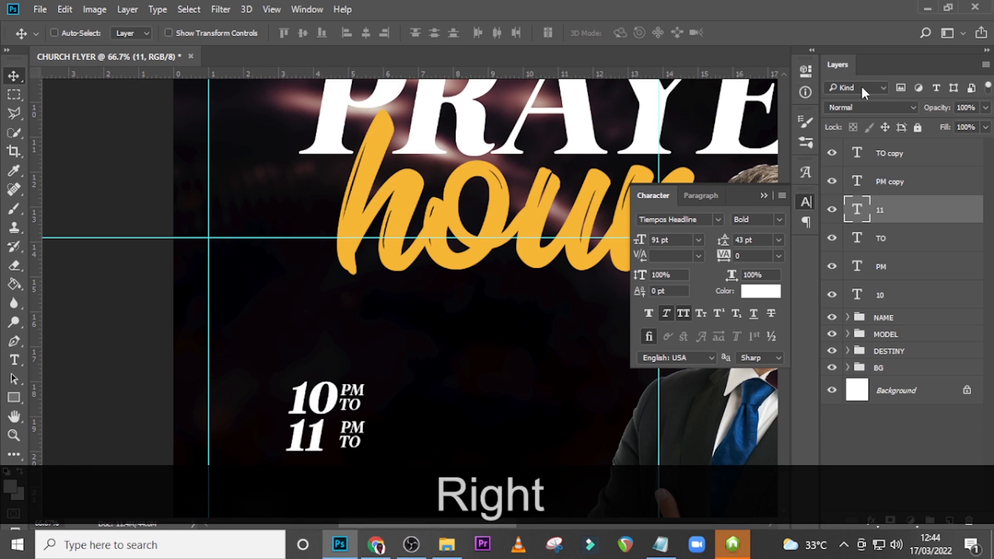
Move the lower PM text left so it sits close beside the 11
click(886, 185)
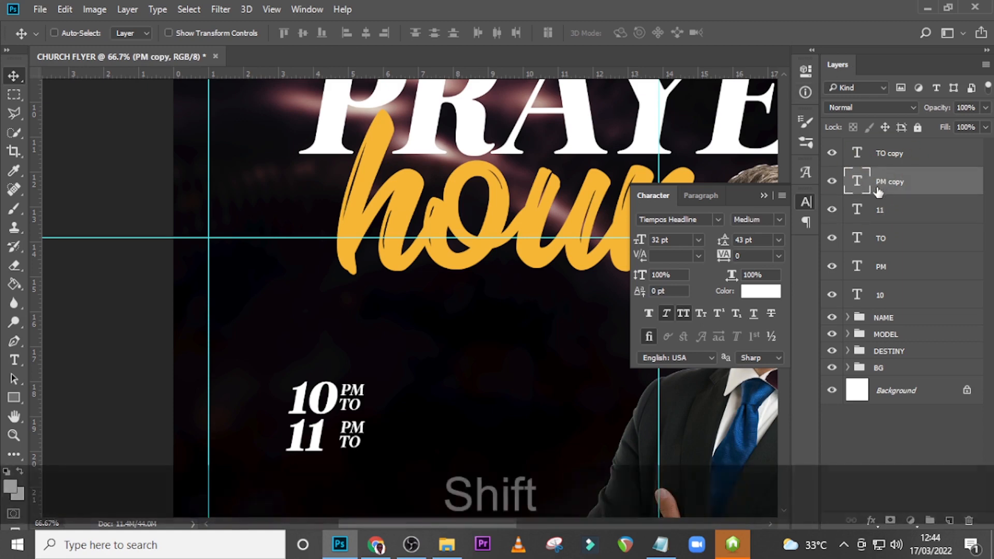
key(shift+Left)
key(shift+Left)
key(shift+Left)
key(shift+Left)
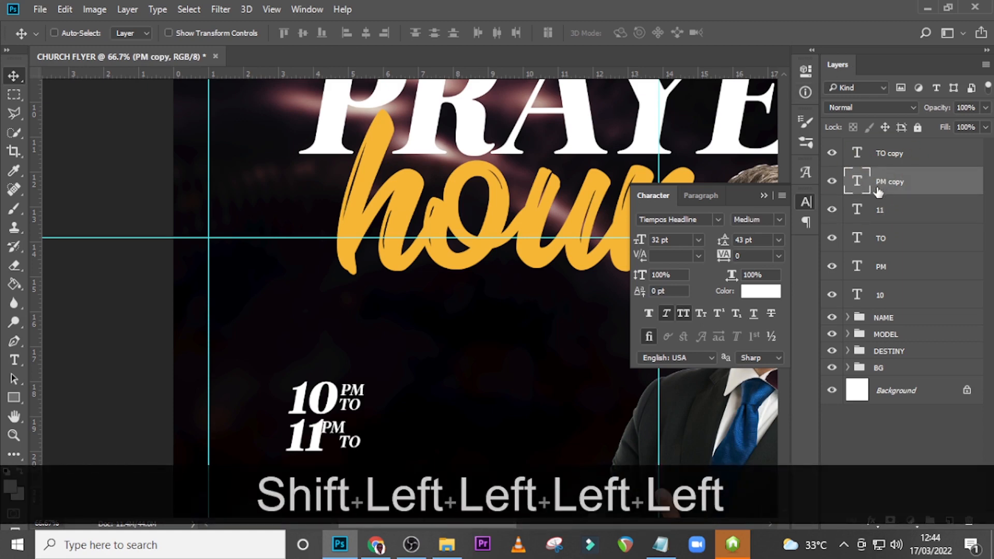
key(shift+Right)
key(Left)
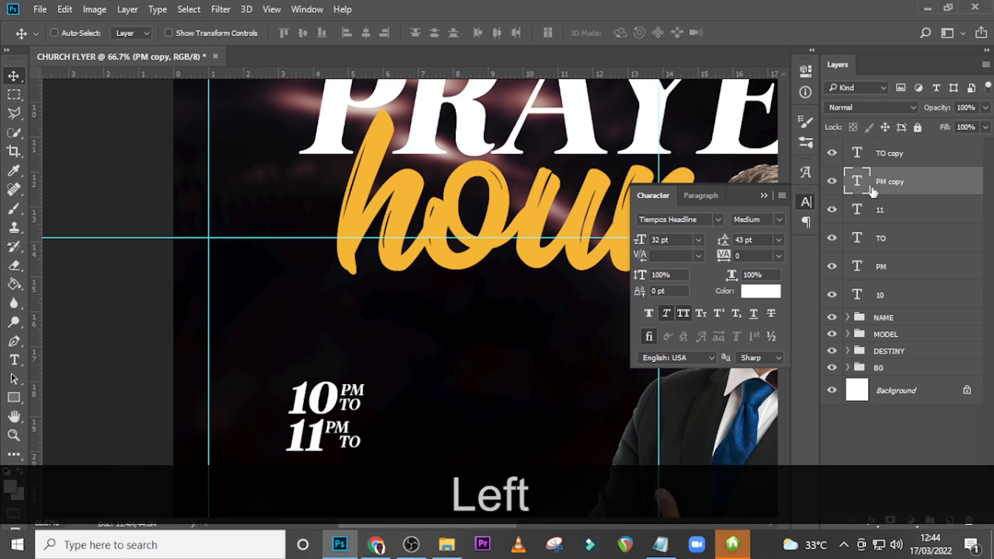
Replace the lower TO text with Sharp and turn off All Caps for it
double_click(858, 153)
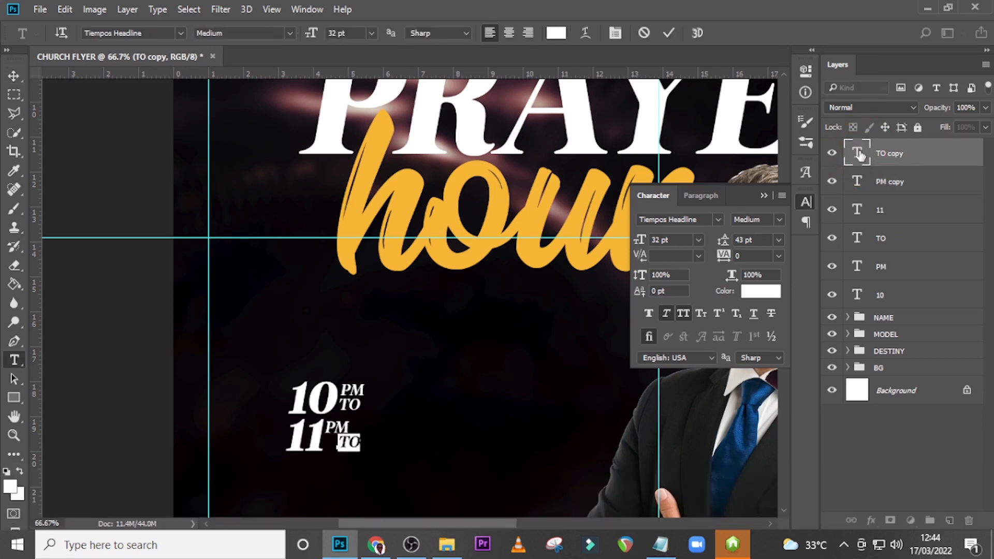
key(Caps_Lock)
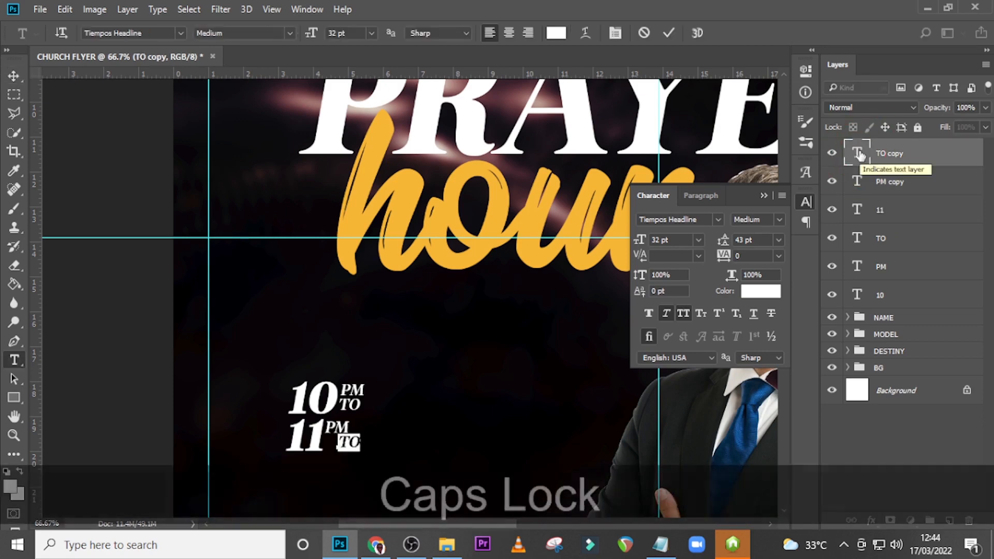
text(sHARP)
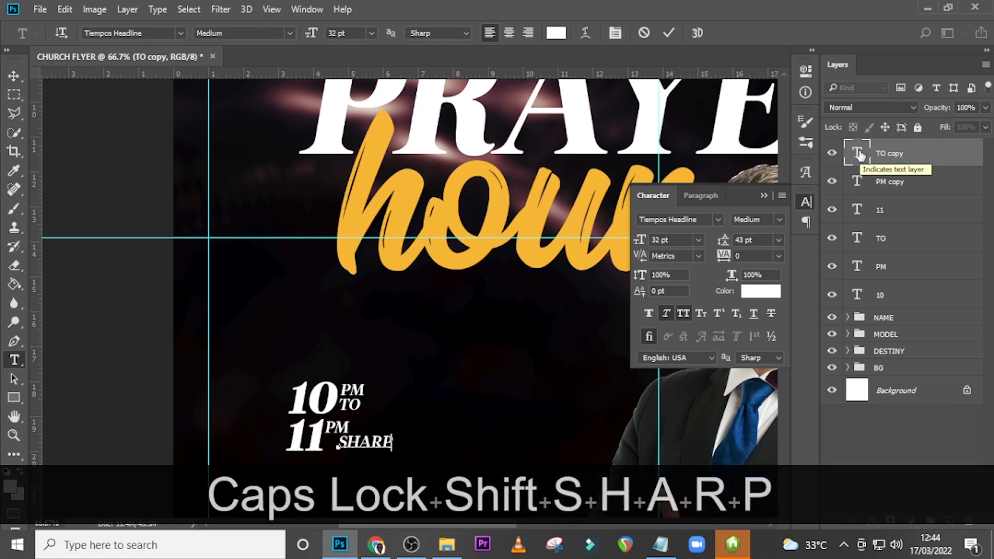
click(859, 154)
click(683, 314)
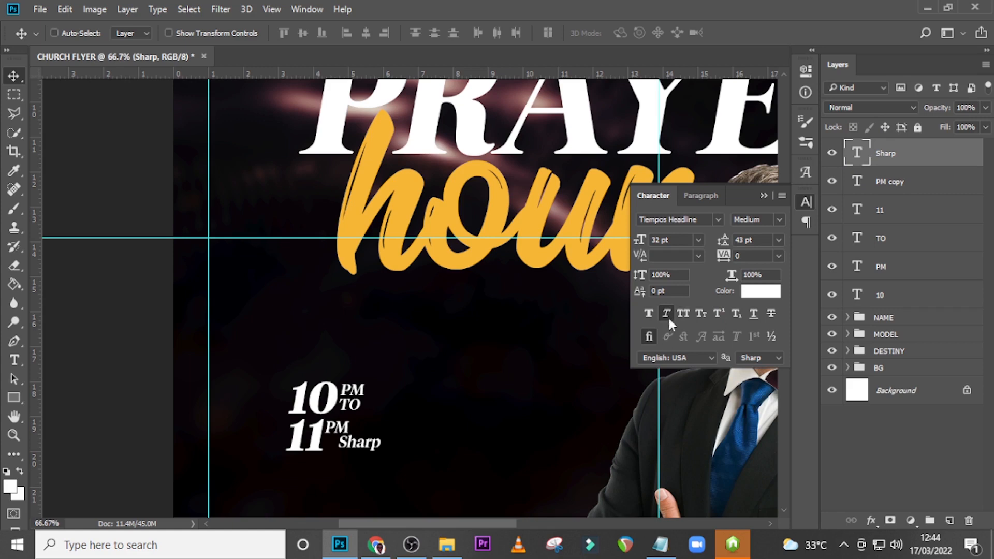
Check the wording in the Notepad notes and change the capital S of Sharp to lowercase
click(665, 551)
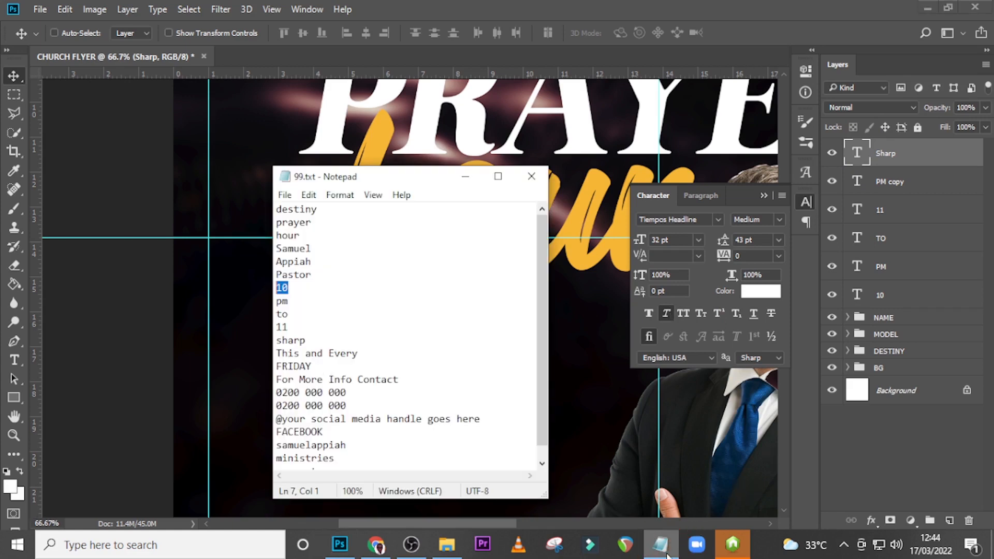
click(665, 551)
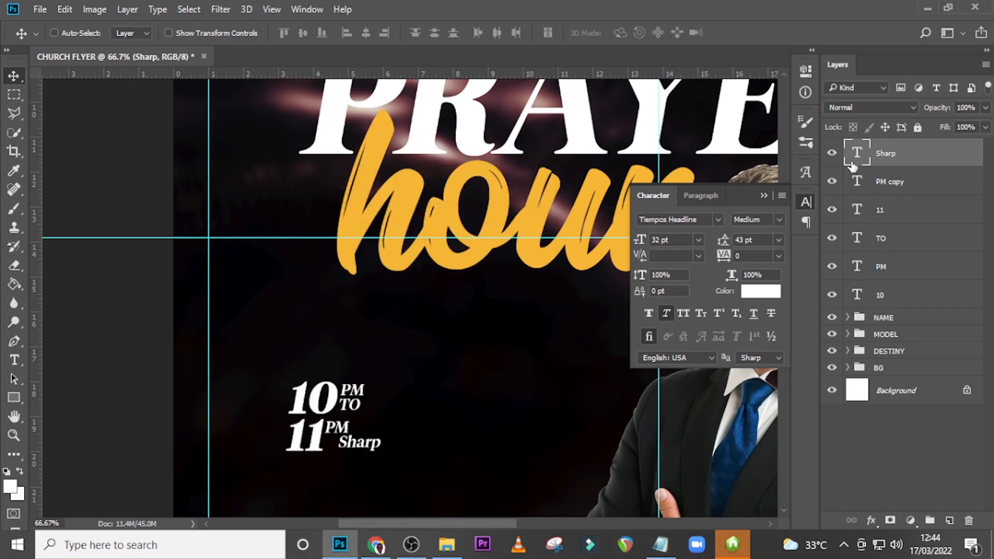
double_click(857, 150)
click(342, 443)
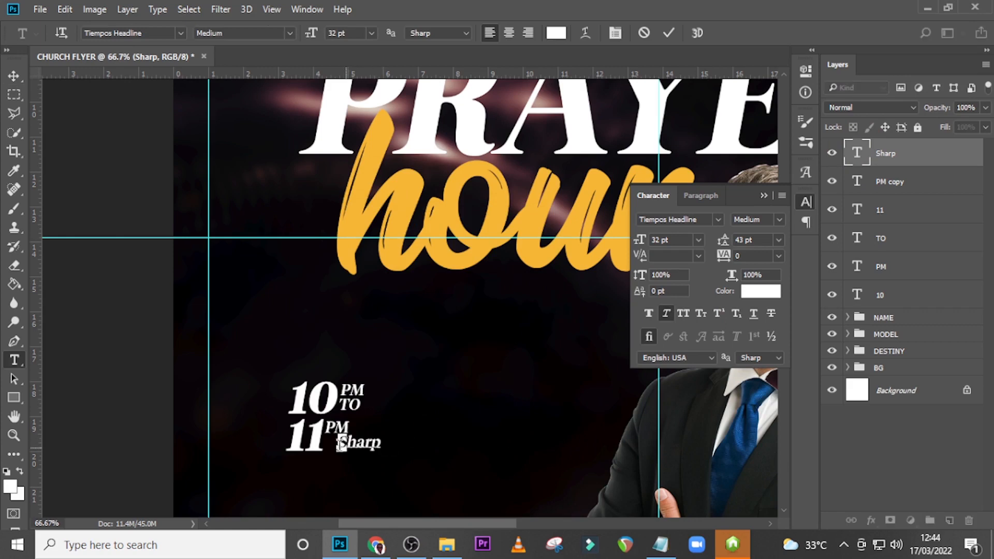
text(s)
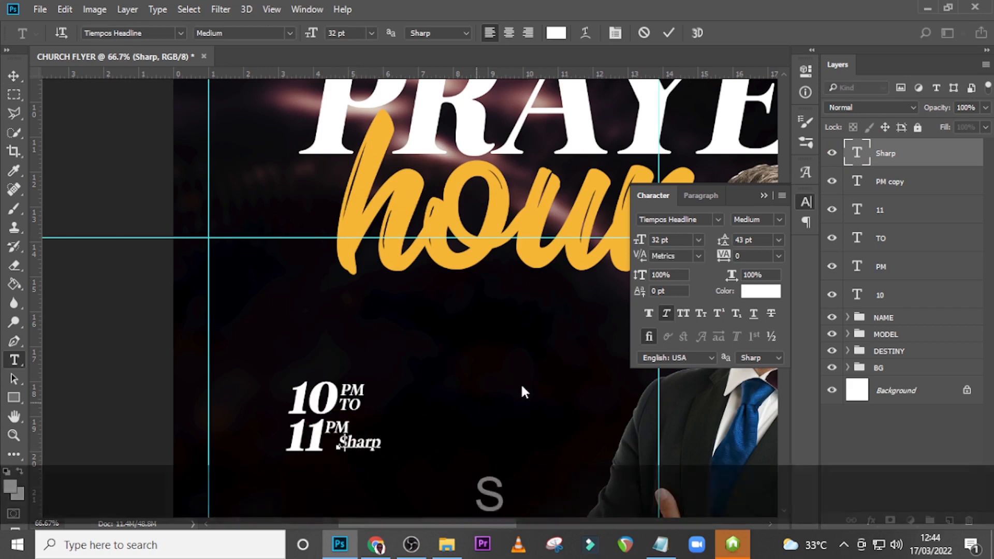
click(917, 161)
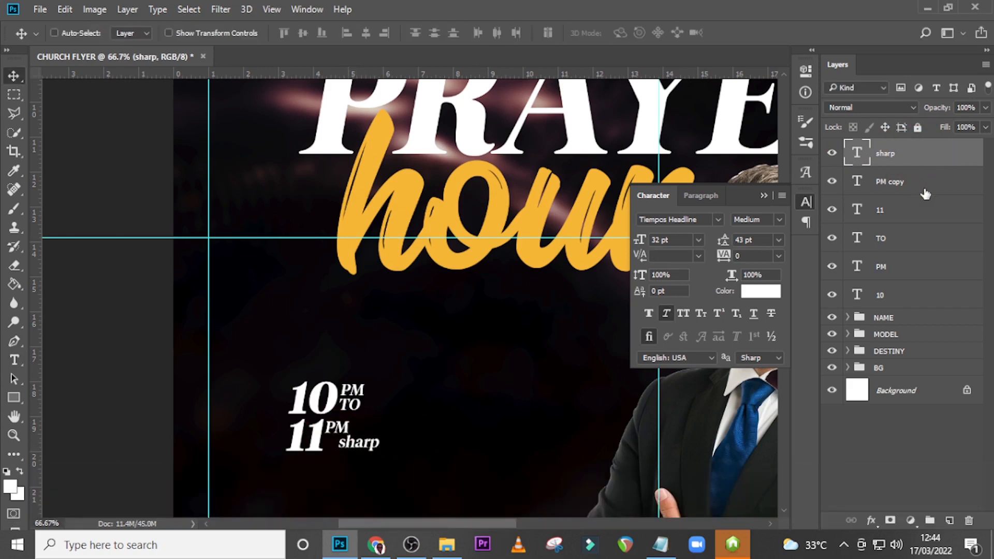
Move the sharp text left until it sits beside the 11, directly under the lower PM
key(Left)
key(Left)
key(Left)
key(Left)
key(Left)
key(Left)
key(Left)
key(Left)
key(Left)
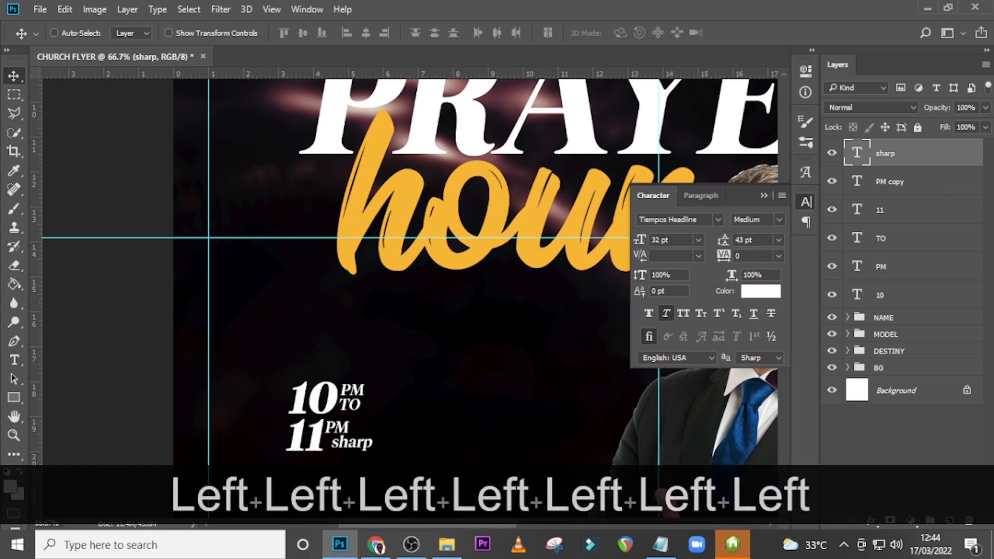
key(Left)
key(Left)
key(Left)
key(Left)
key(Left)
key(Left)
key(Left)
key(Left)
key(Left)
key(Left)
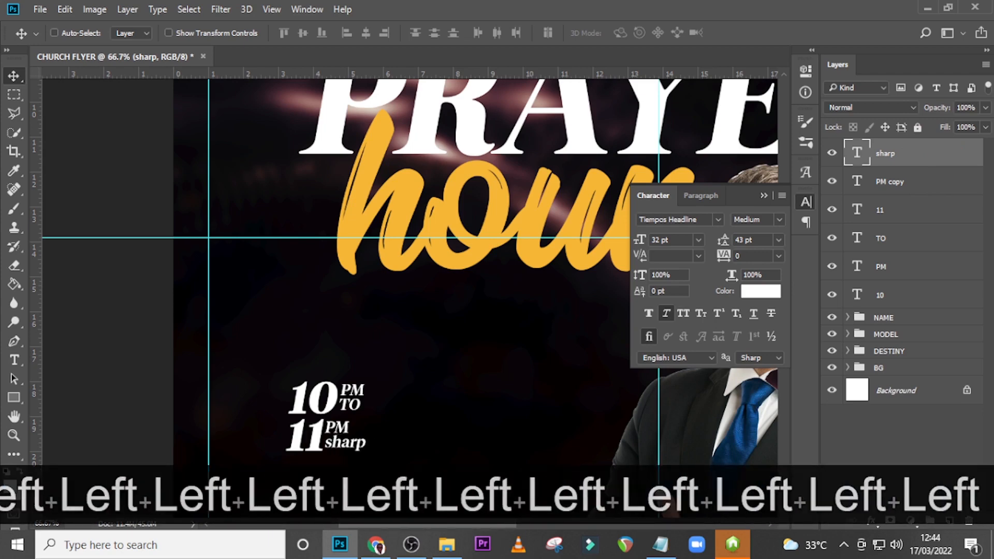
Set the sharp text to the Regular weight at 26 pt
click(779, 220)
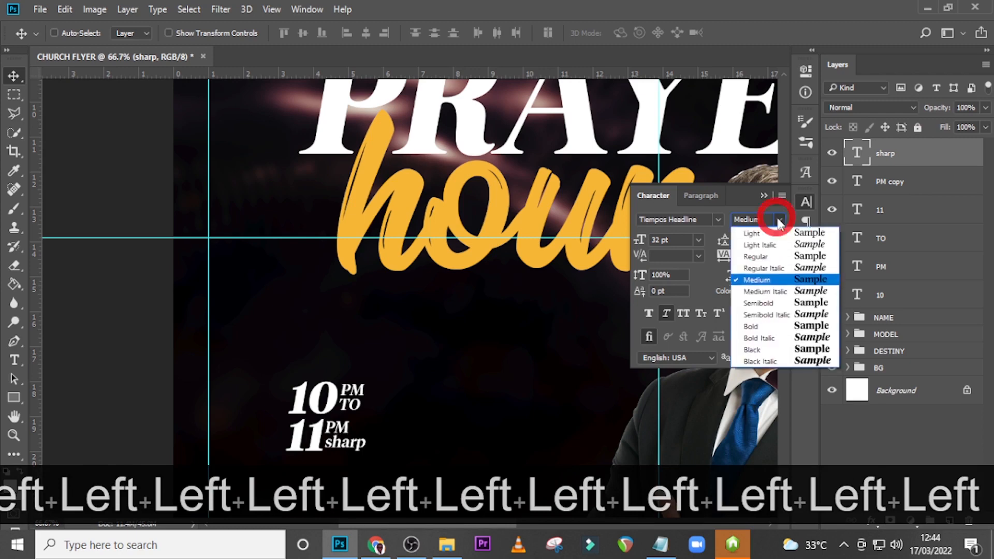
click(761, 263)
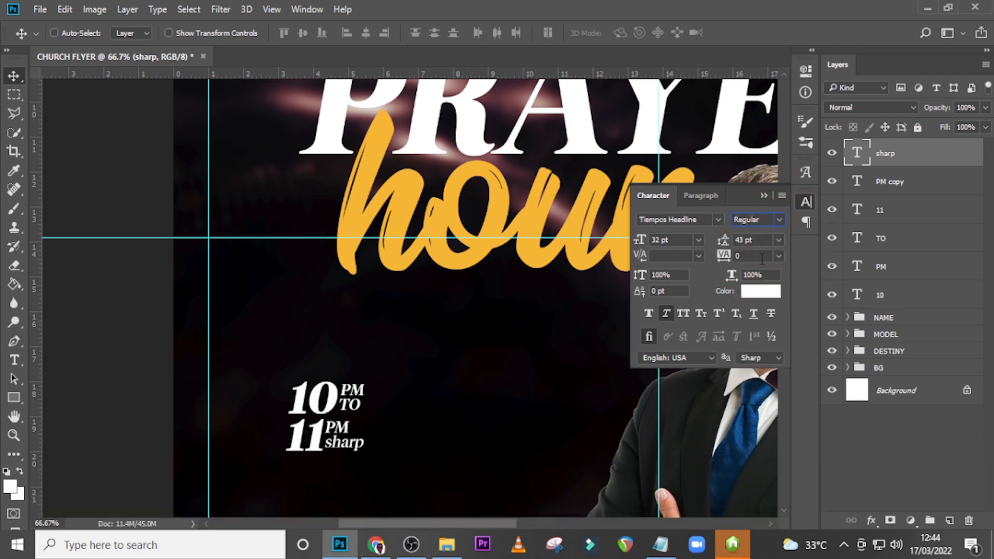
drag(679, 241, 618, 238)
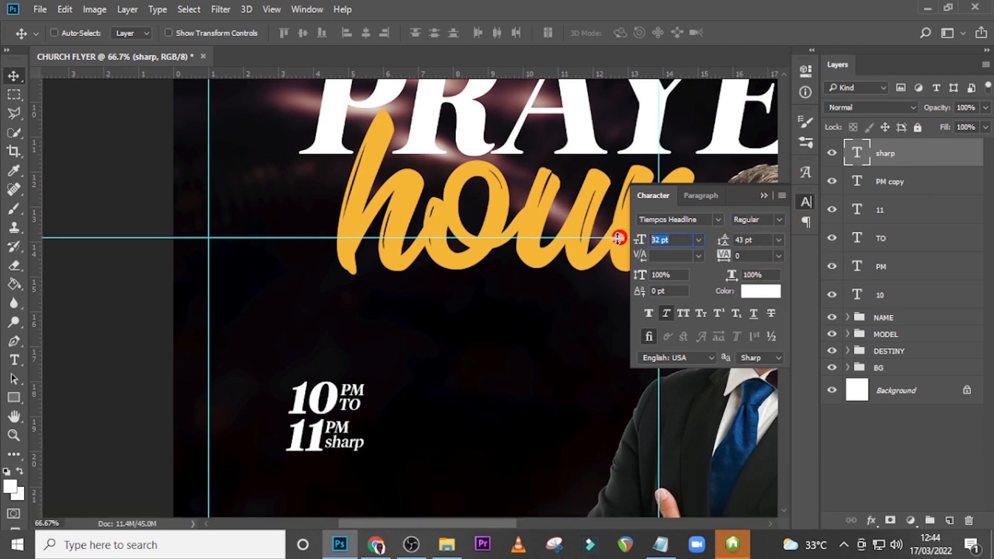
text(26)
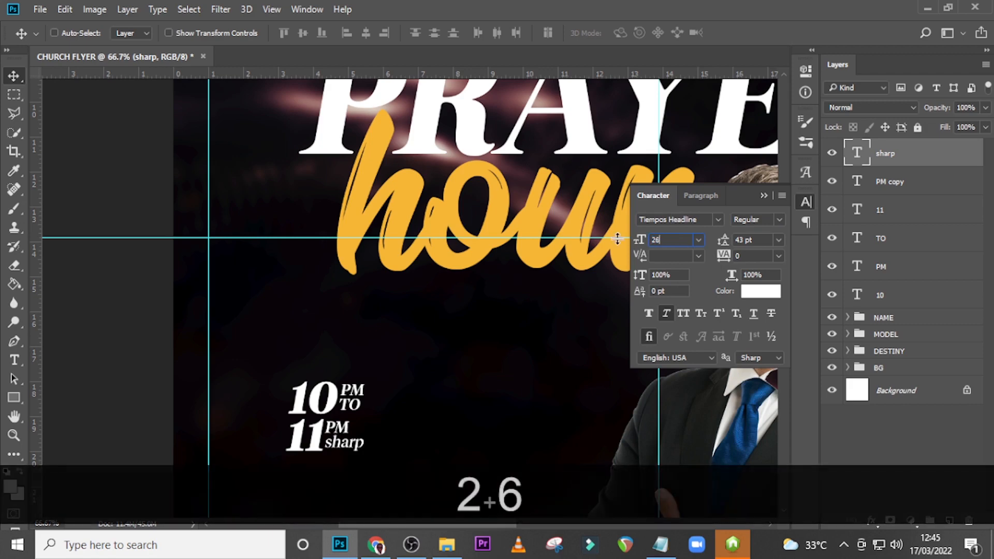
key(Return)
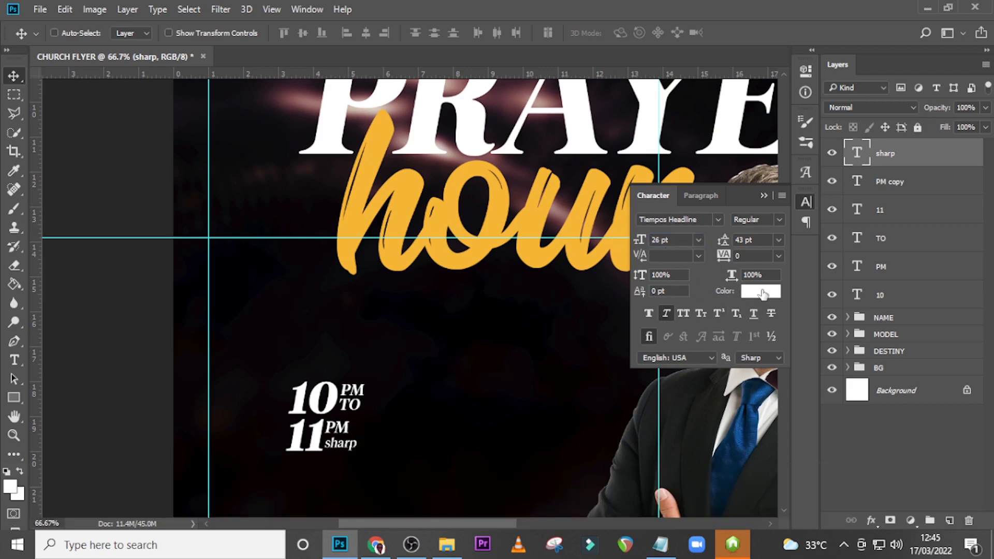
Nudge the sharp text slightly left and up to tighten it under the lower PM
click(886, 155)
key(Left)
key(Up)
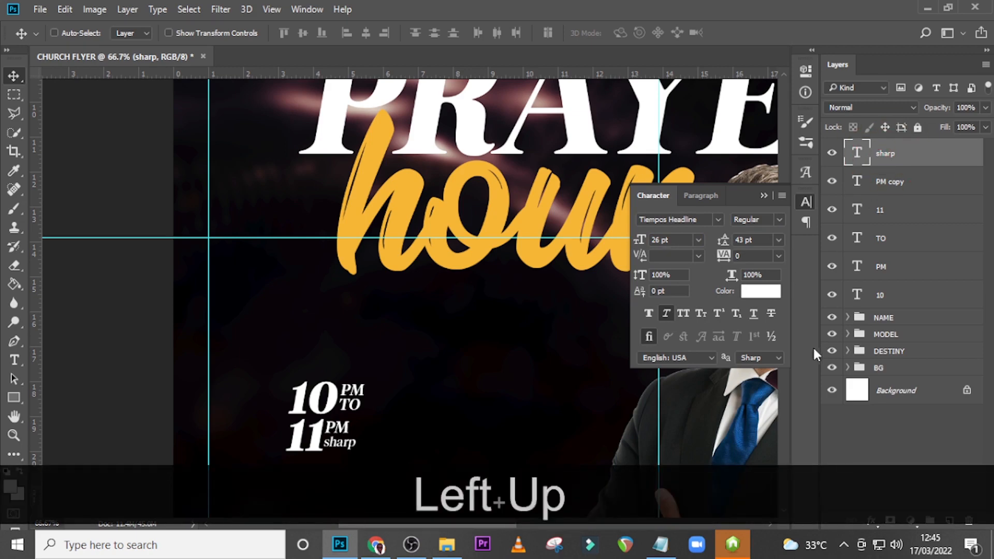
click(912, 165)
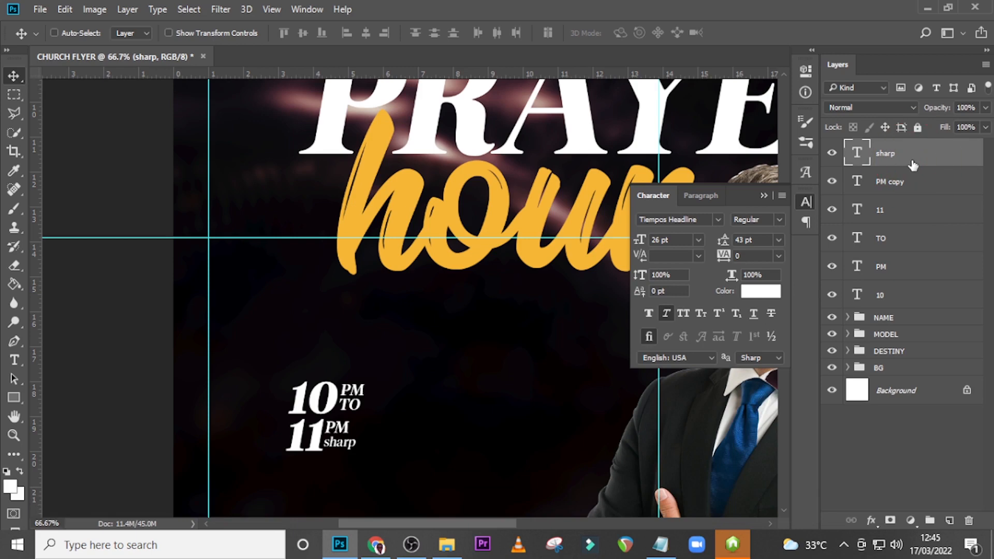
Draw a white 200 px circle over the 10 PM TO 11 PM sharp text and stack it beneath the time text layers
click(14, 397)
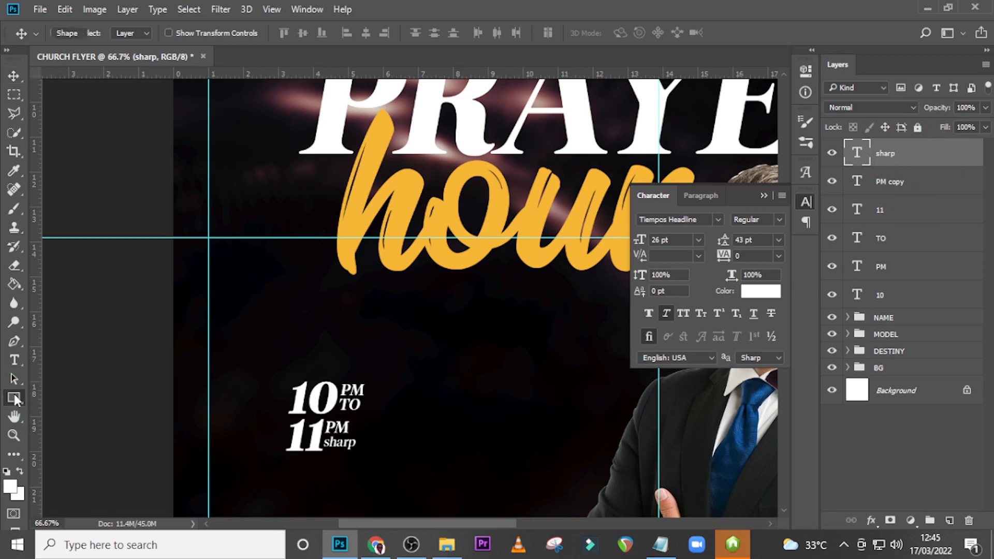
click(67, 425)
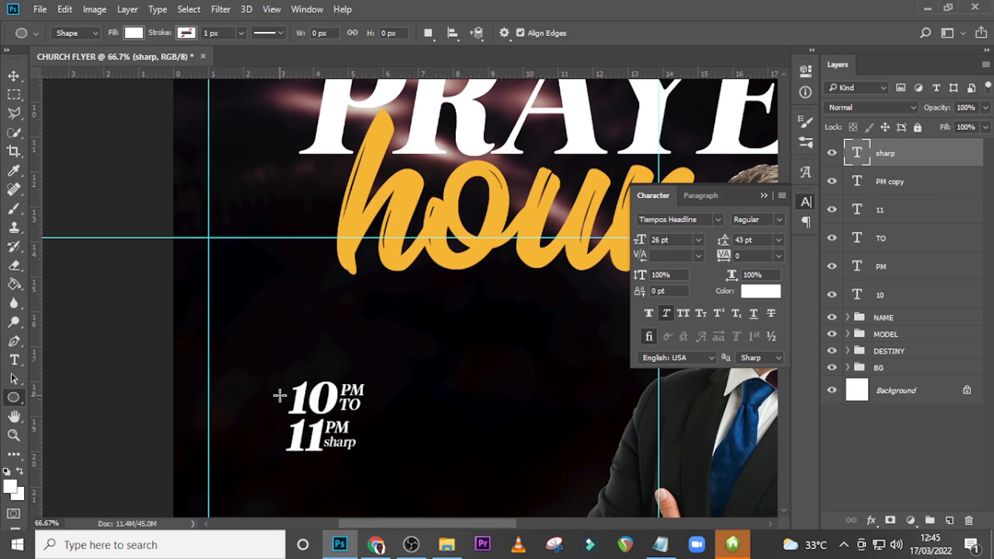
drag(282, 366, 333, 410)
key(shift+v)
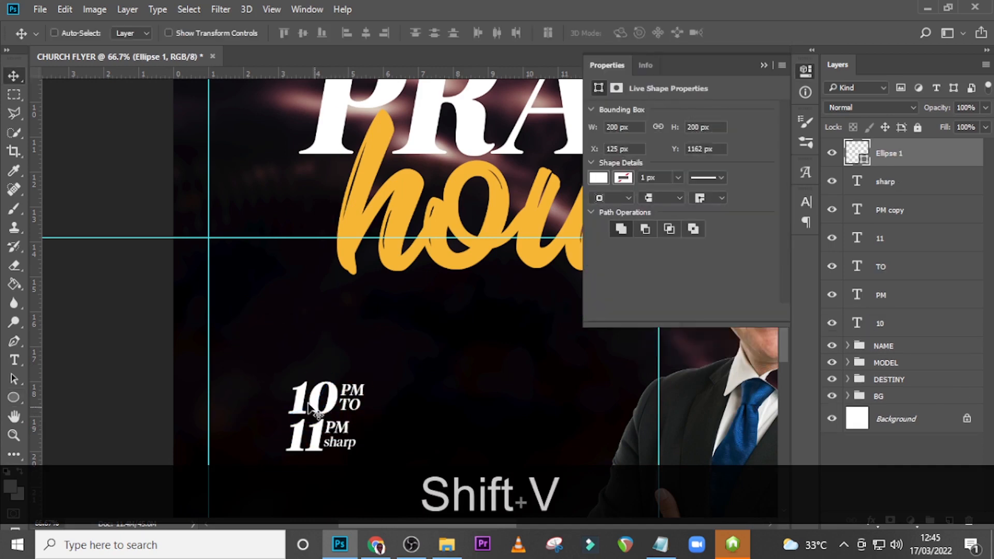
drag(273, 366, 310, 415)
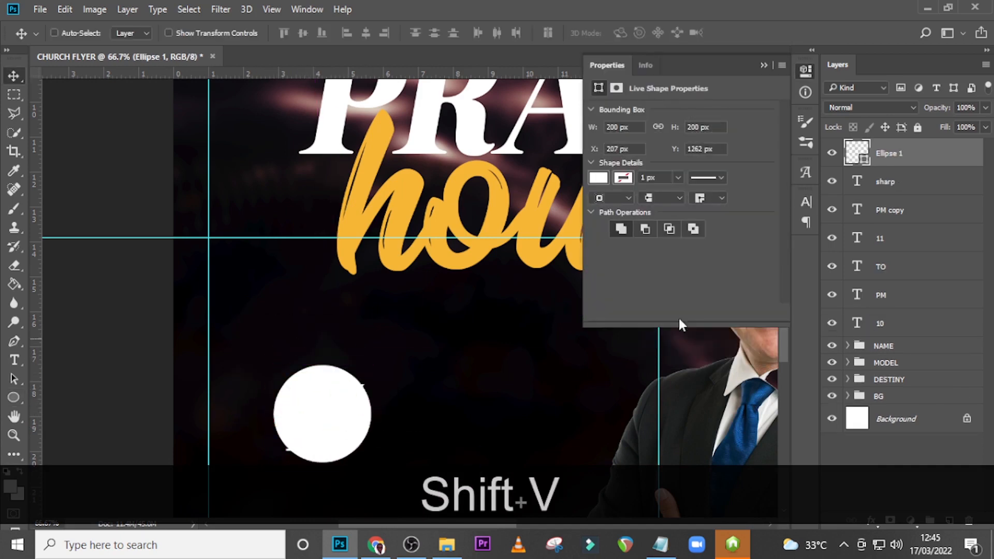
drag(880, 158, 883, 326)
Recolor all six time text layers, from sharp down to 10, to black (000000)
click(886, 155)
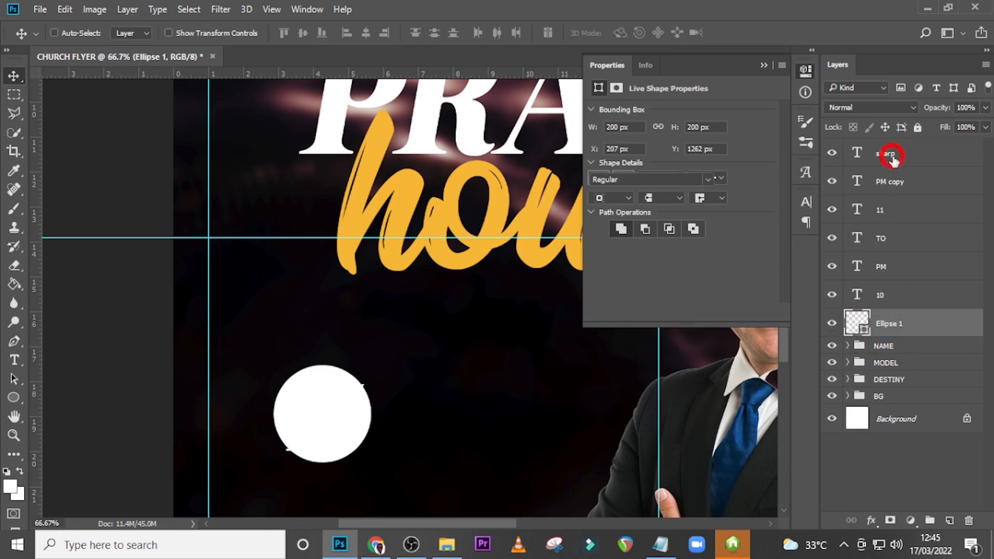
shift+click(886, 297)
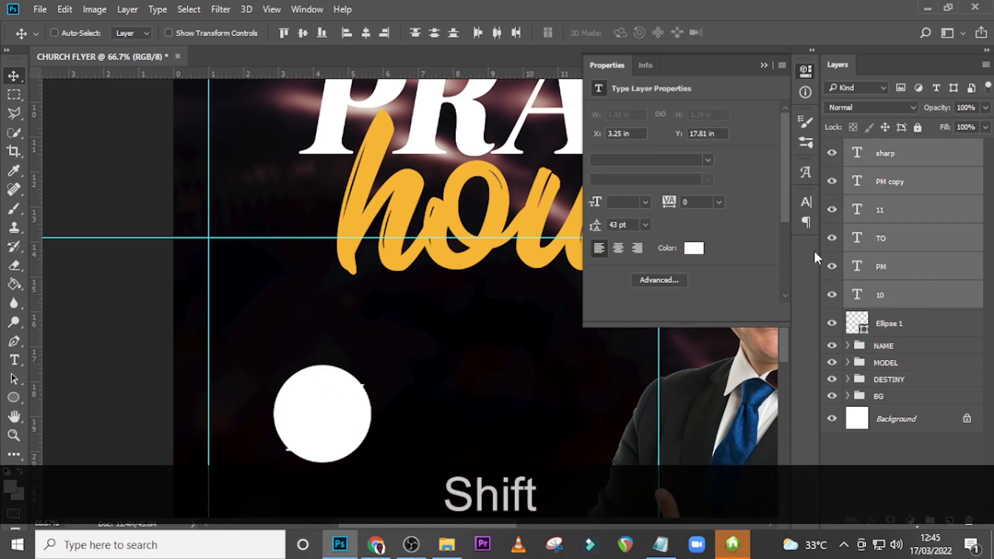
click(806, 202)
click(758, 287)
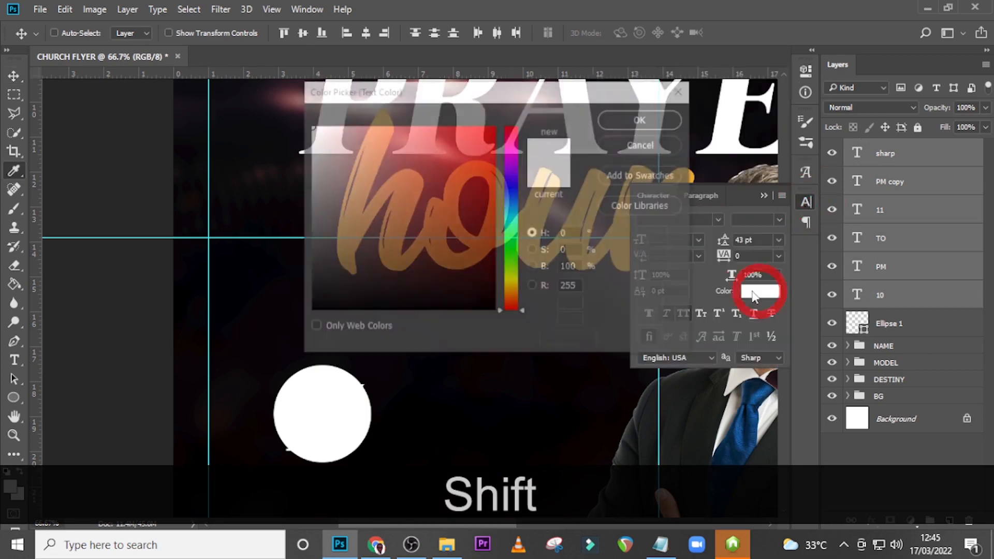
click(290, 321)
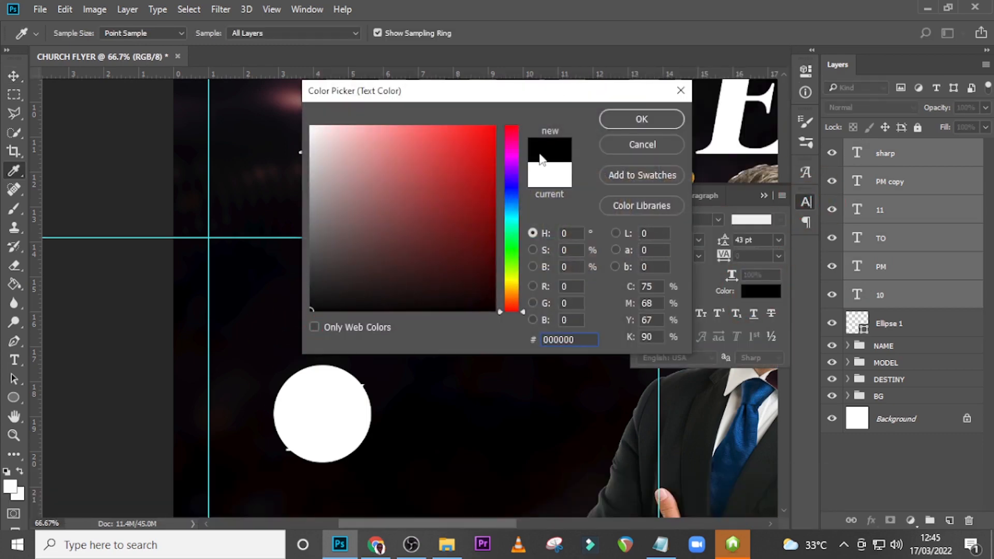
click(641, 118)
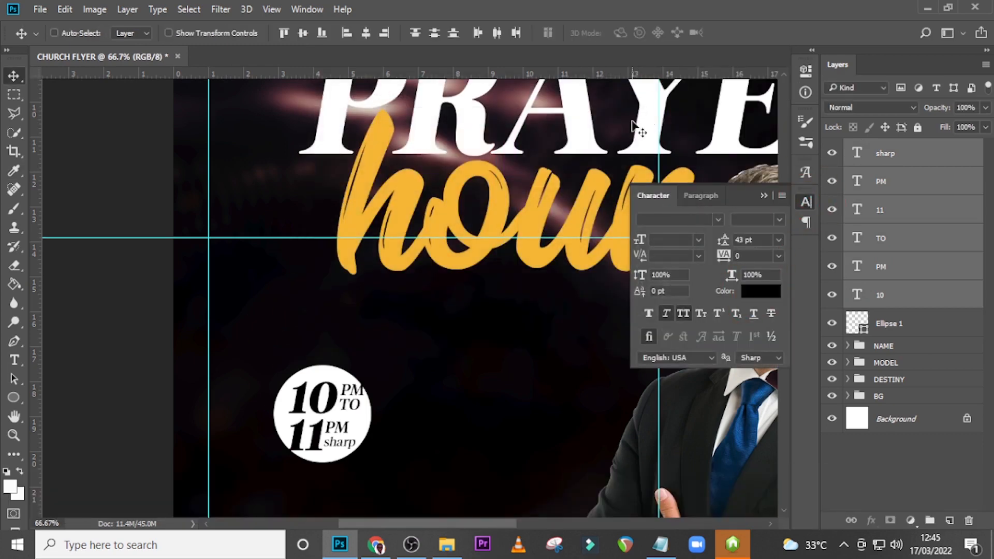
Scale the white circle to 107% and shift it slightly up and left to sit evenly around the time text
click(891, 327)
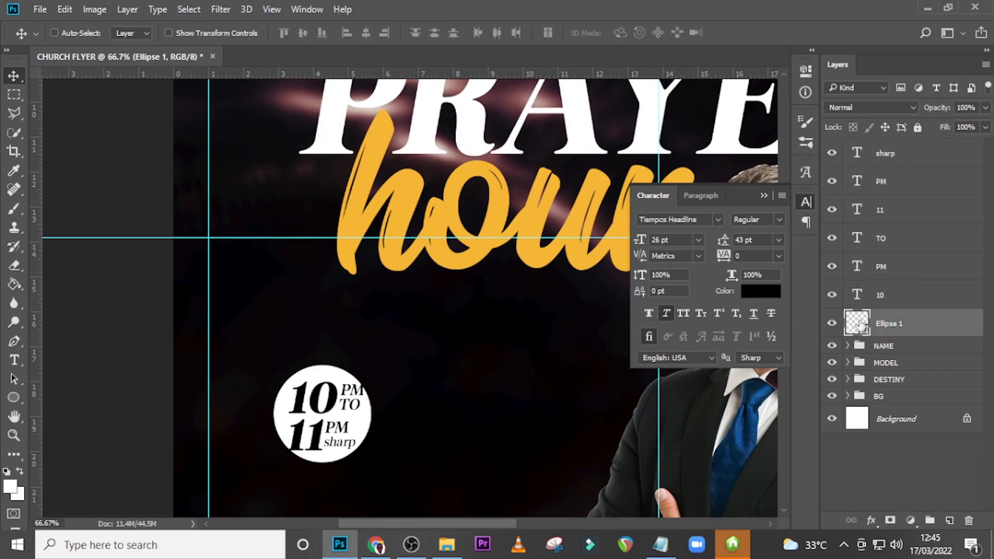
key(ctrl+t)
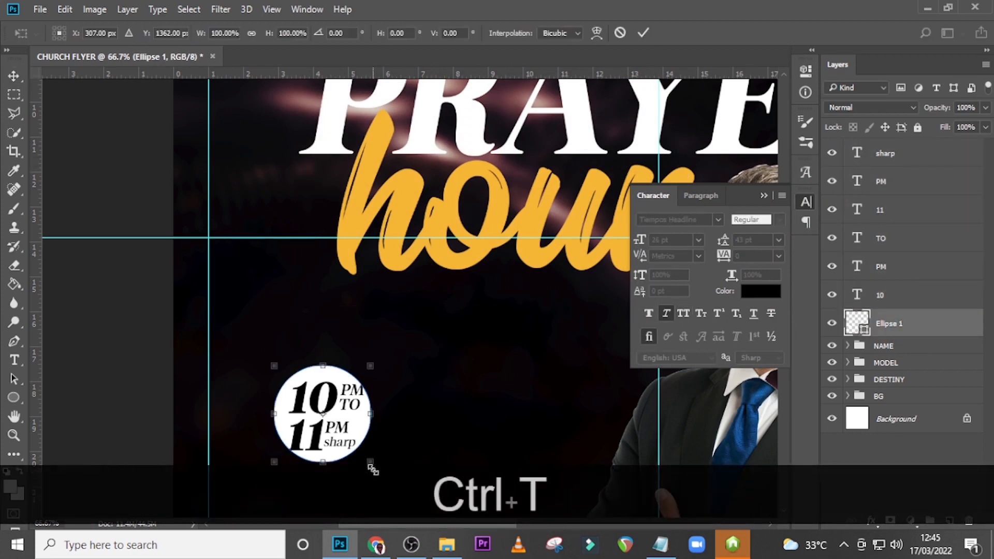
drag(372, 463, 381, 468)
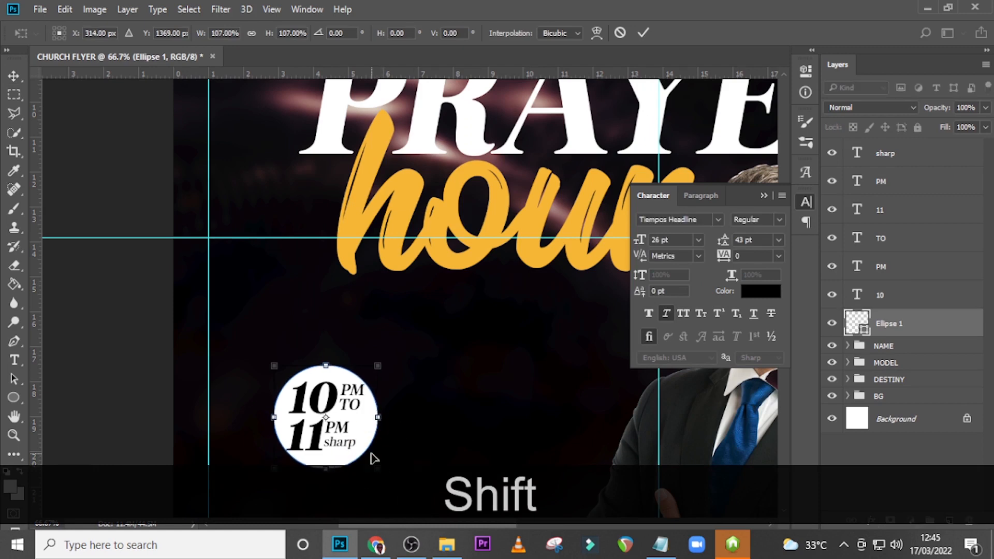
key(Up)
key(Up)
key(Up)
key(Up)
key(Left)
key(Left)
key(Left)
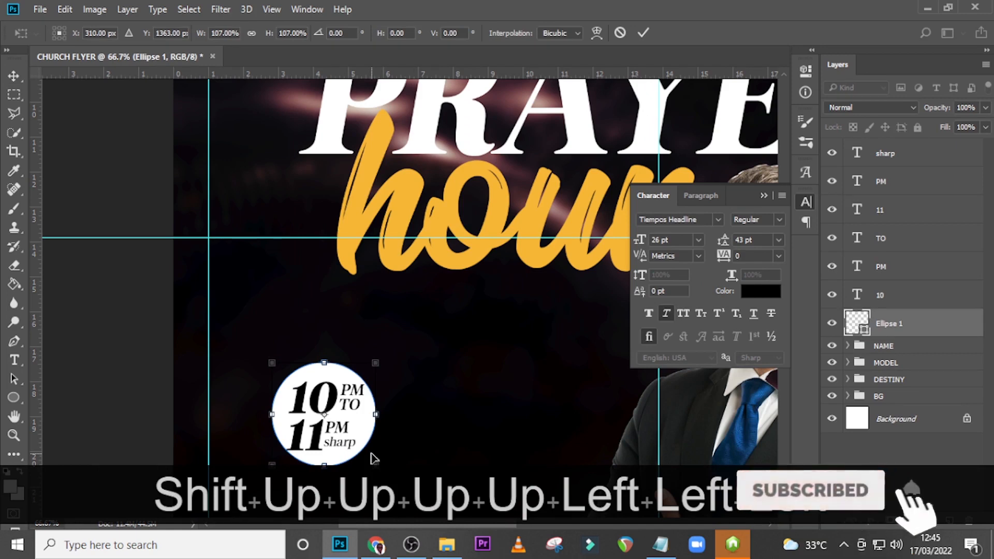
key(Left)
key(Left)
key(Left)
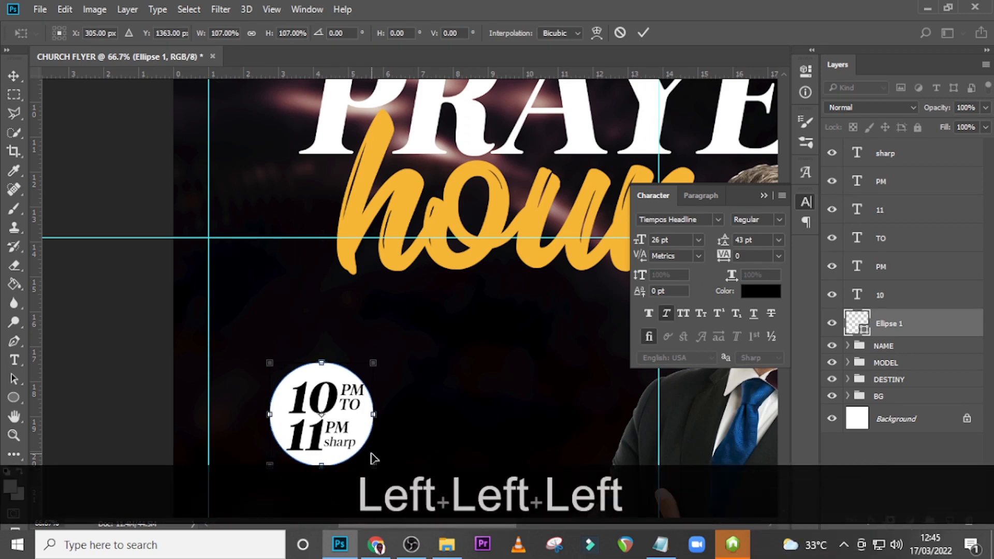
key(Return)
Nudge the 10, upper PM and TO text together left and slightly up inside the circle
key(ctrl+equal)
scroll(399, 409, down, 5)
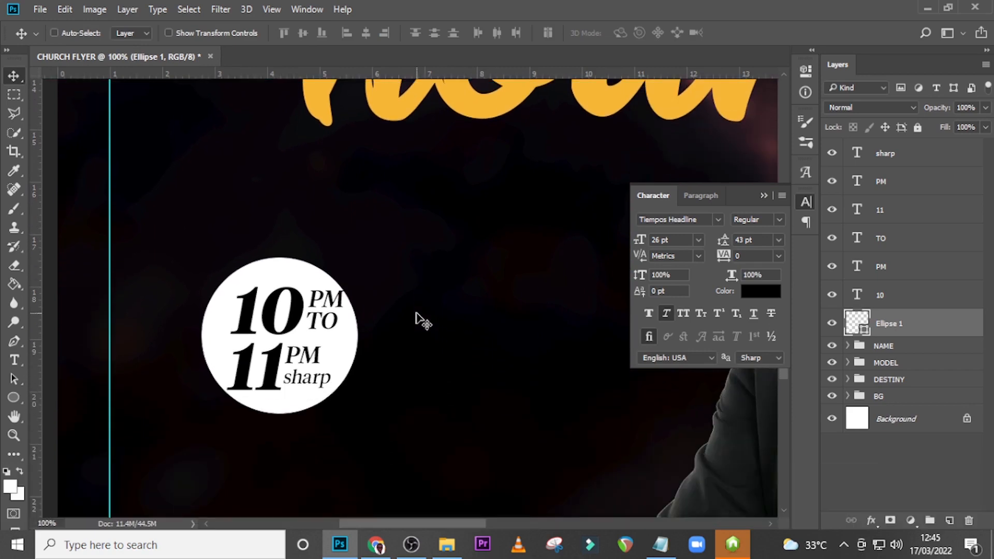
click(891, 296)
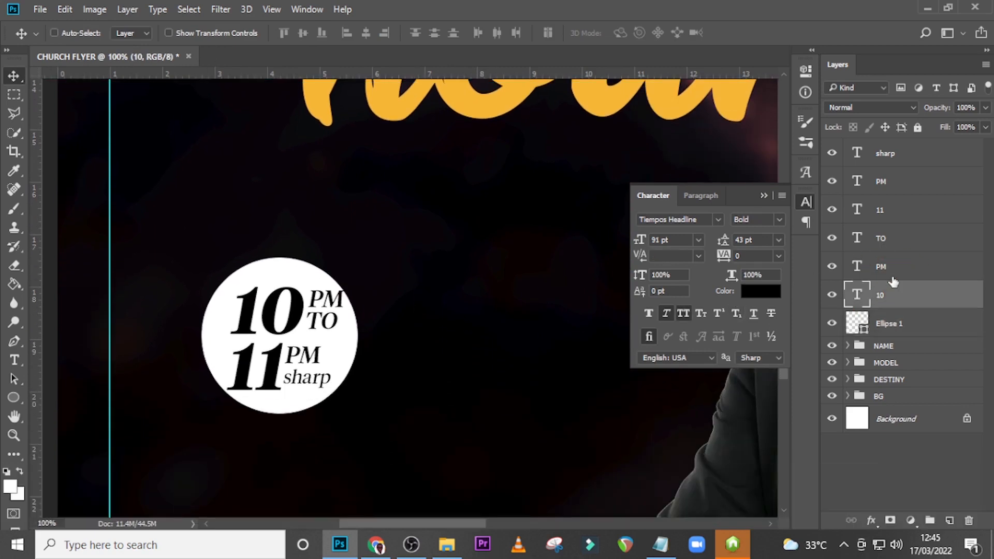
ctrl+click(887, 265)
ctrl+click(886, 237)
key(ctrl+shift+Left)
key(ctrl+shift+Left)
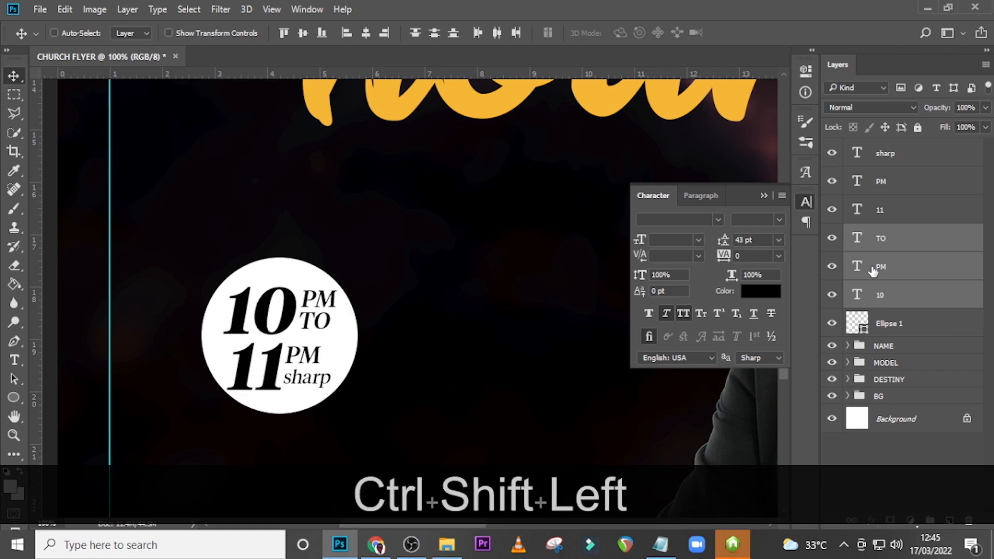
key(ctrl+shift+Up)
key(ctrl+shift+Up)
key(ctrl+shift+Up)
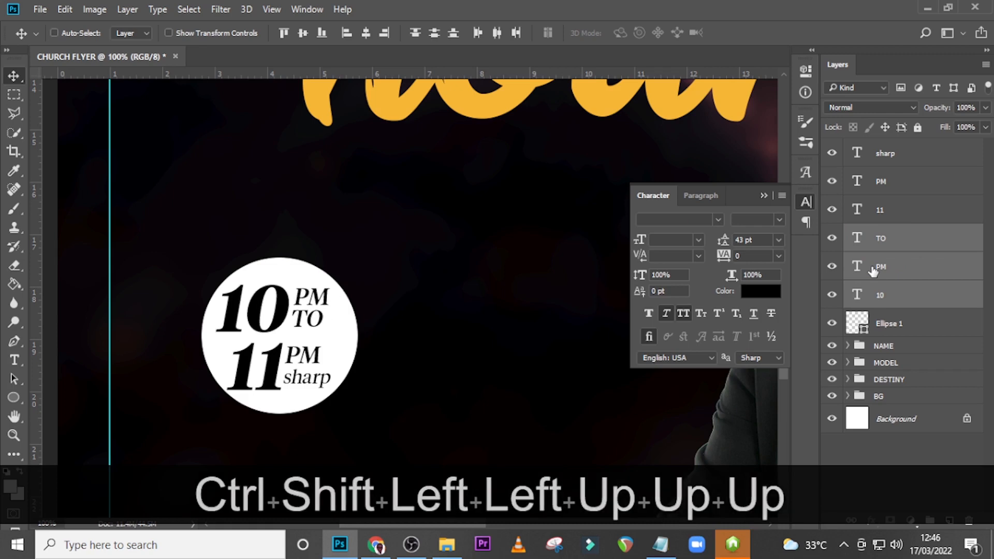
Nudge the 11, lower PM and sharp text together slightly up and right inside the circle
click(897, 218)
ctrl+click(887, 179)
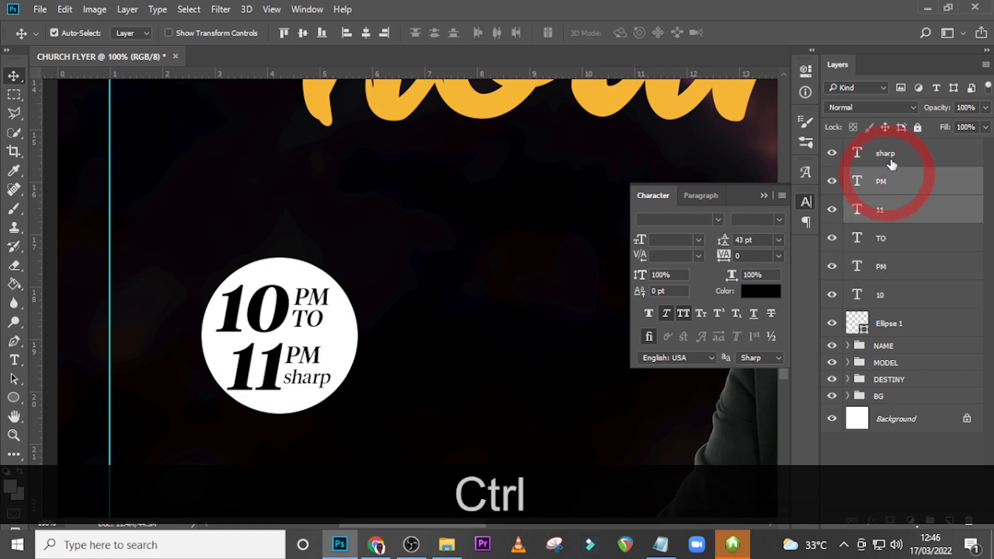
ctrl+click(886, 155)
key(ctrl+Up)
key(ctrl+Up)
key(ctrl+Up)
key(ctrl+Up)
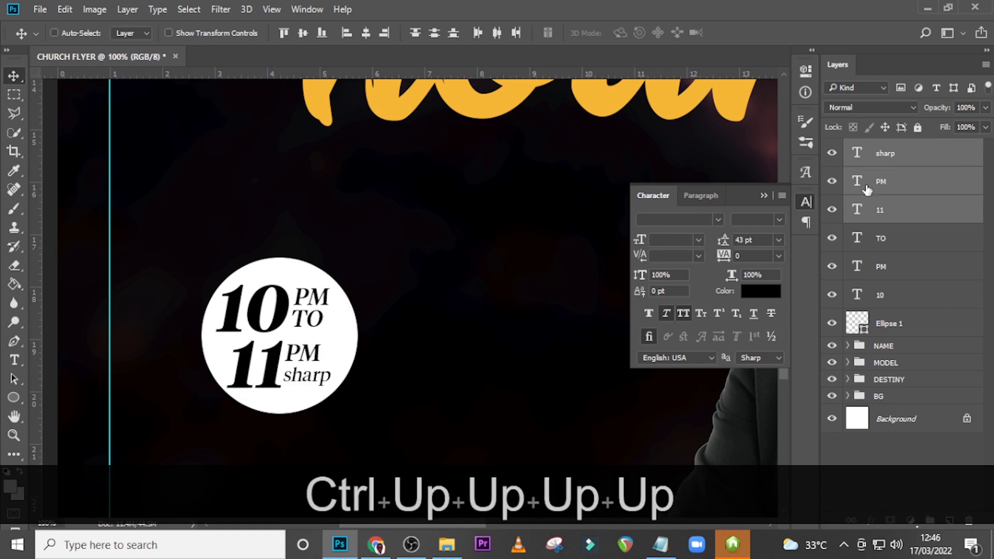
key(ctrl+Right)
key(ctrl+Right)
key(ctrl+Right)
key(ctrl+Right)
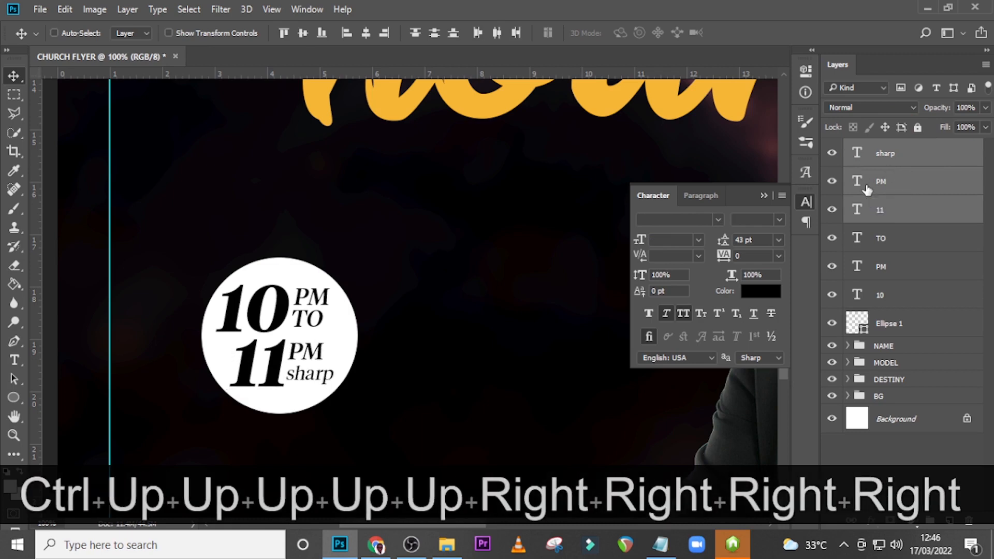
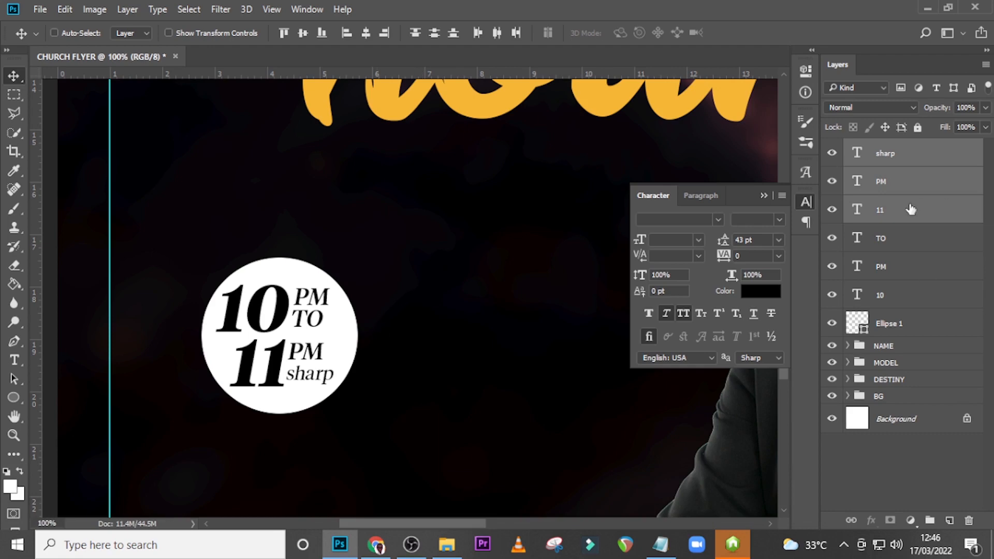
Change the color of the TO text to dark red 7c1214
click(888, 238)
click(770, 293)
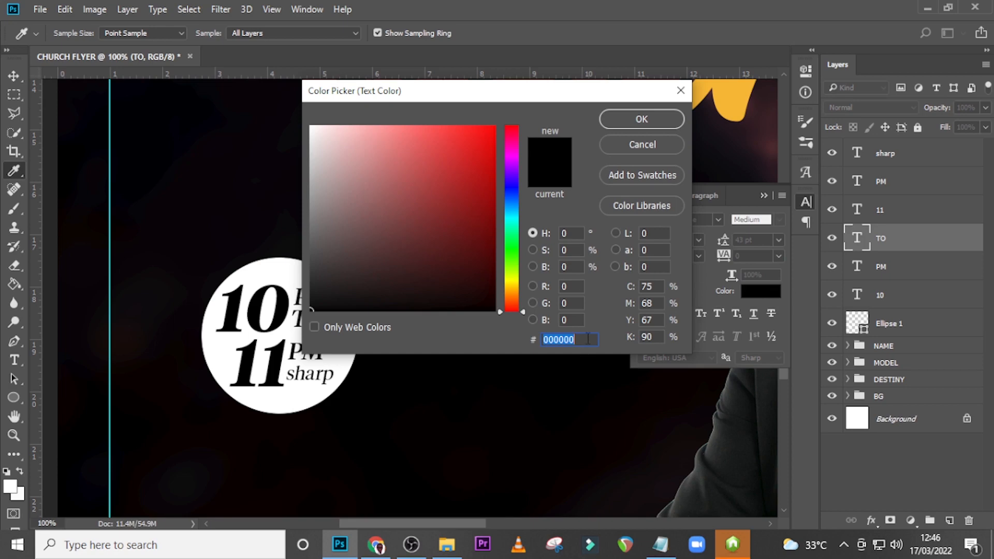
text(7c1)
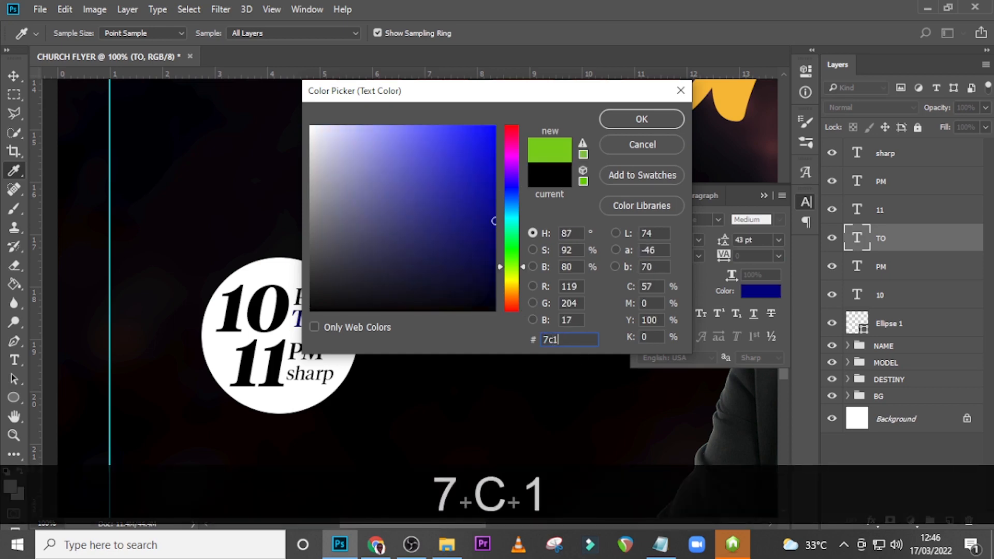
text(21)
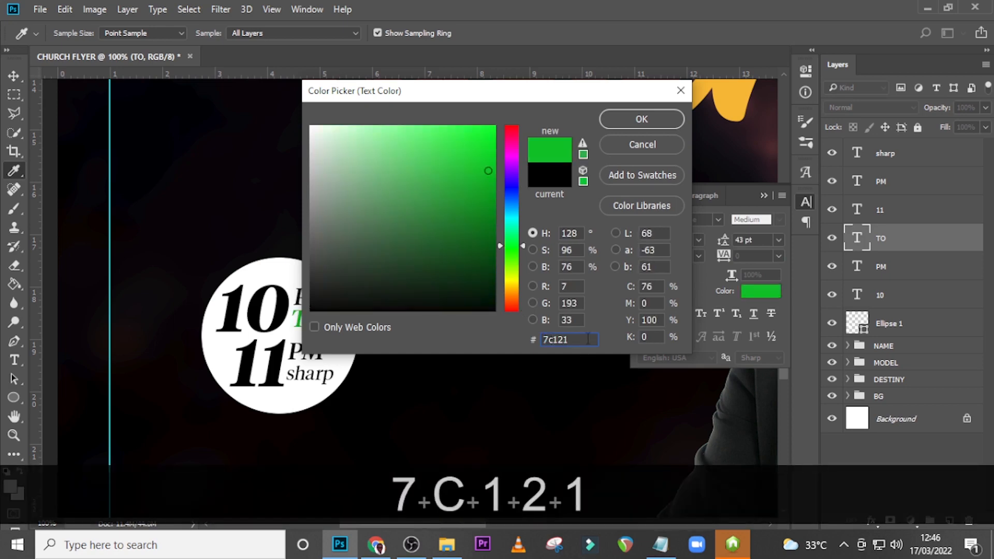
text(4)
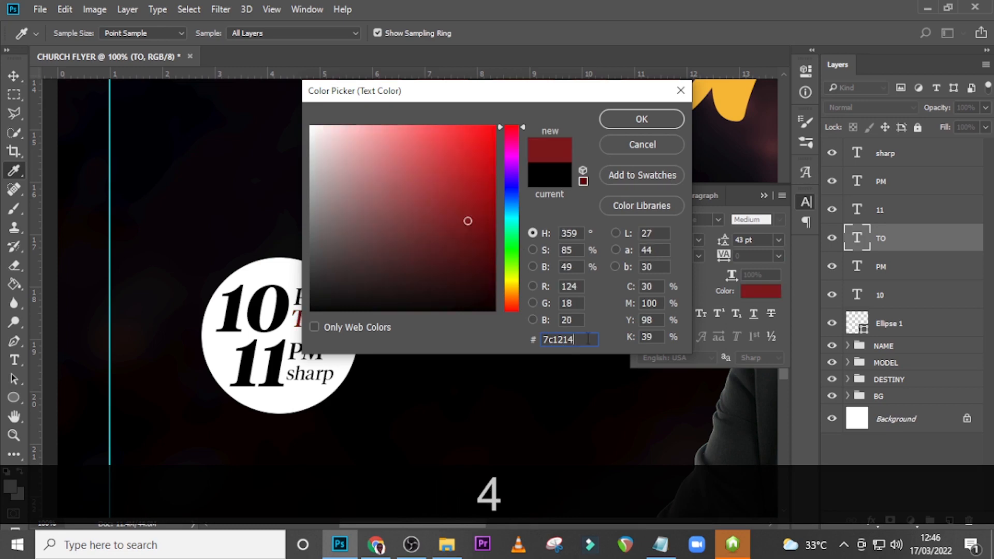
click(642, 122)
click(764, 198)
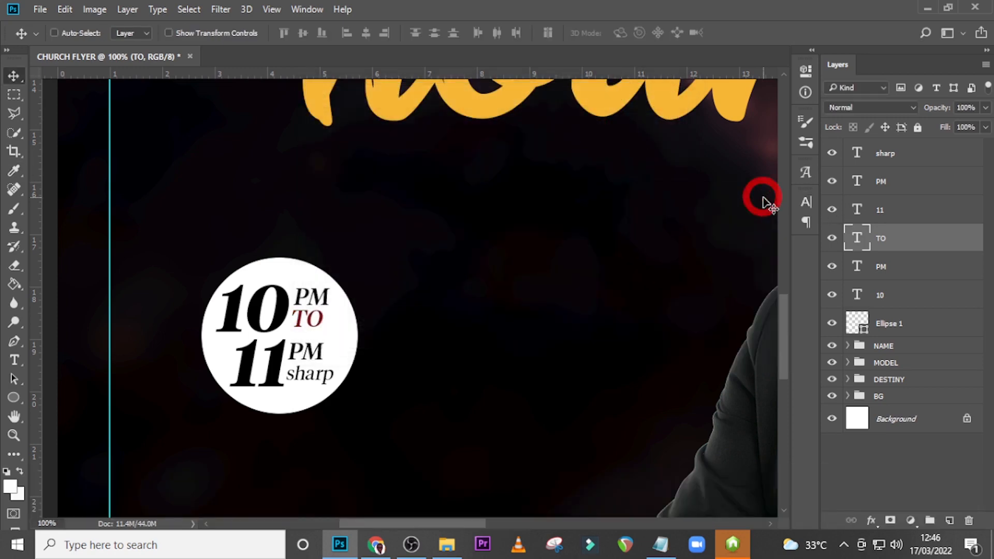
Change the color of the sharp text to dark red 7c1214
click(886, 155)
click(806, 202)
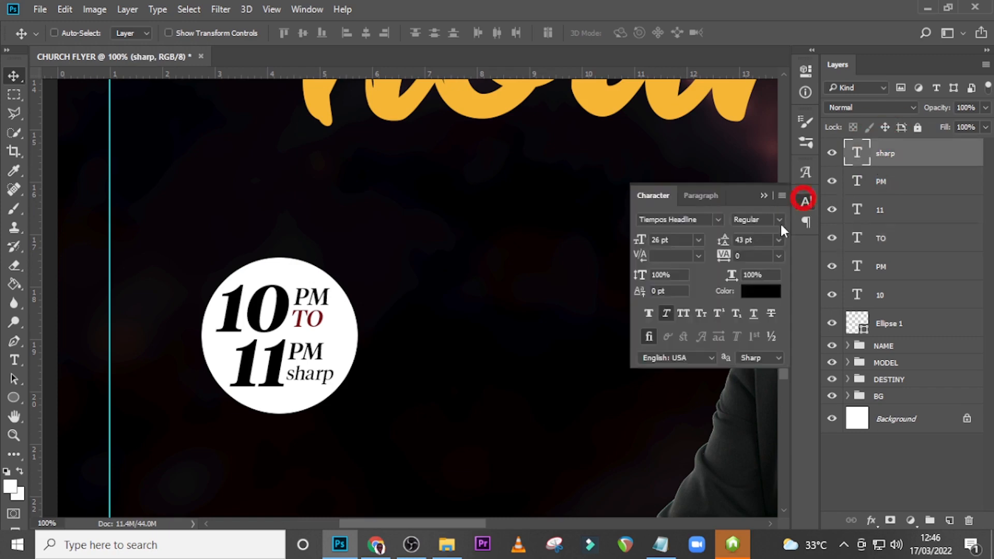
click(757, 292)
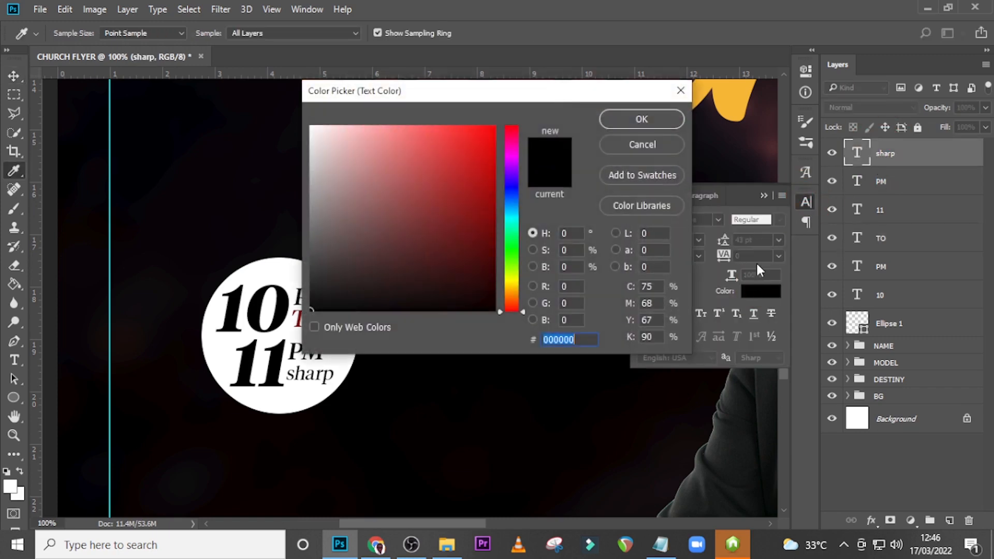
text(7c1)
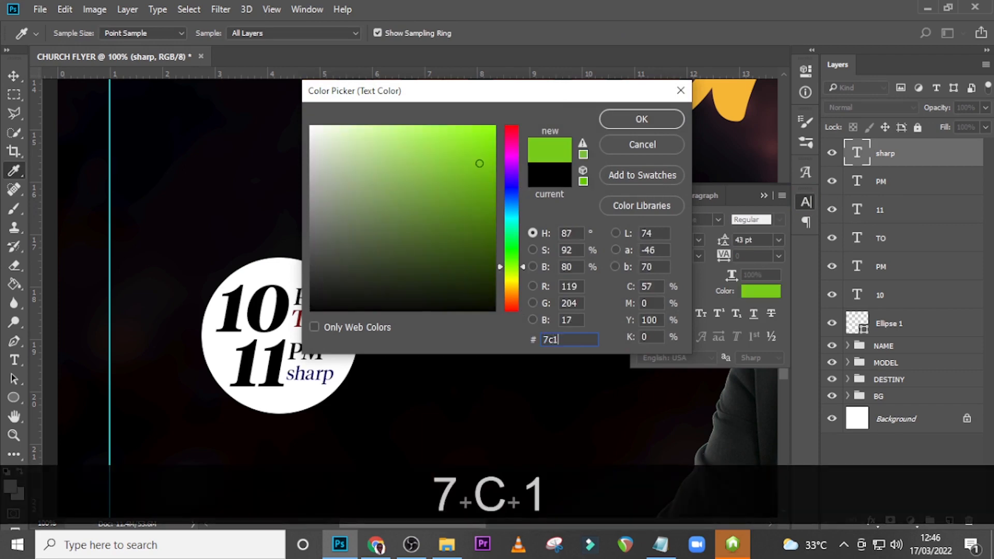
text(214)
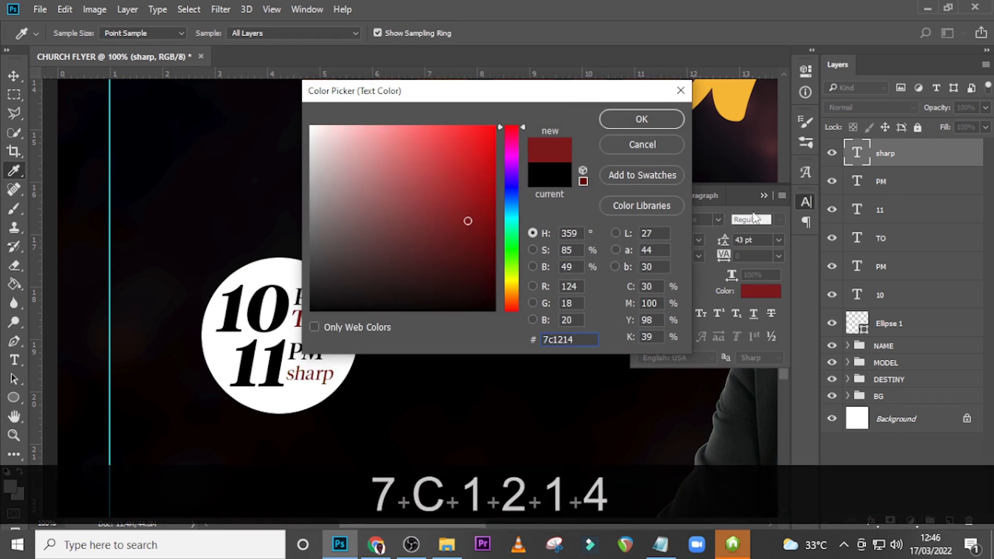
click(642, 120)
click(764, 196)
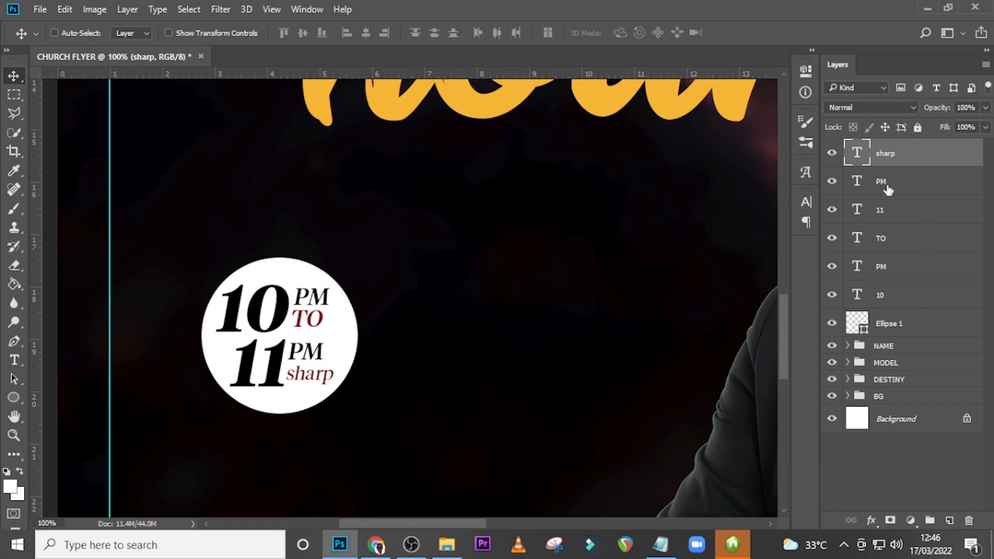
Start a new text layer in the empty area between the time circle and the businessman, and bring up the Notepad notes
key(t)
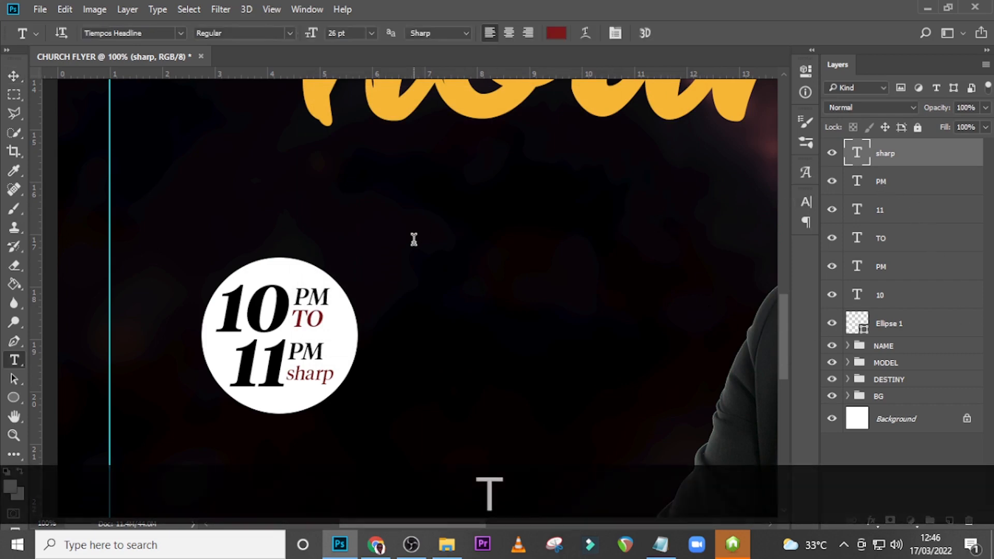
key(ctrl+0)
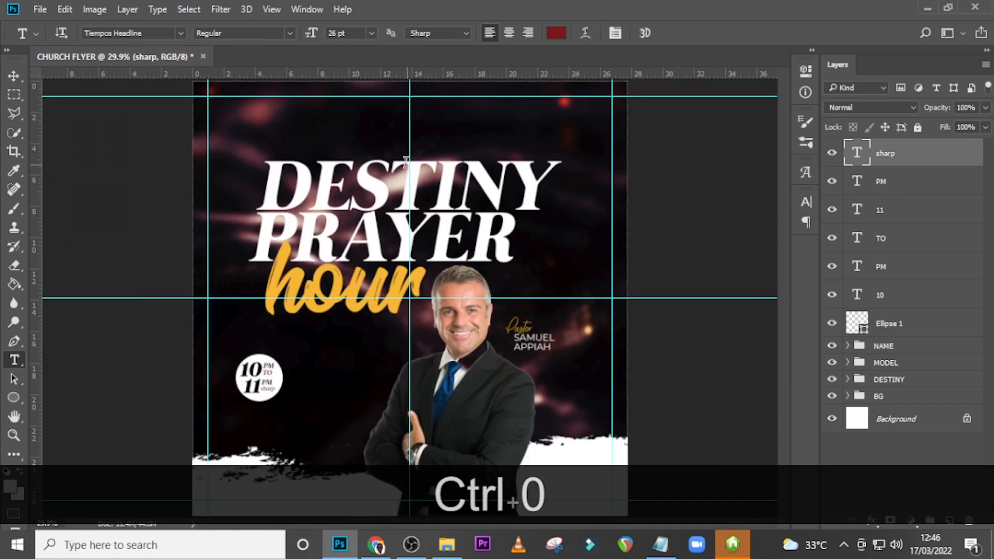
click(311, 346)
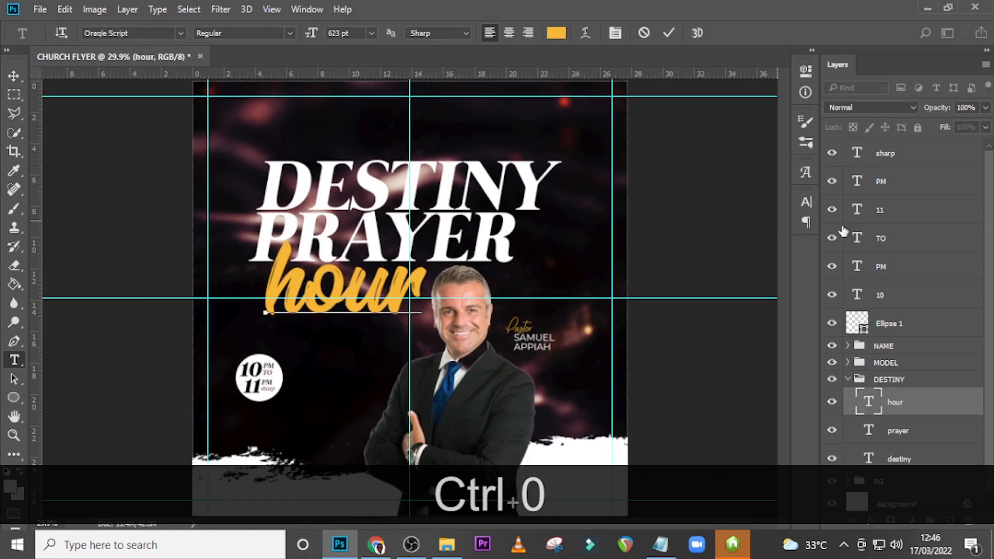
click(341, 378)
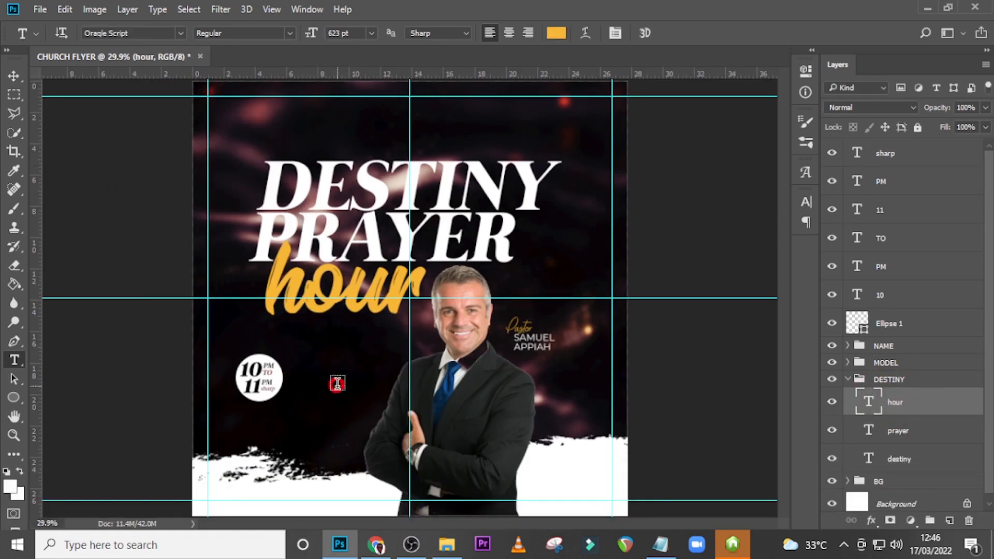
click(336, 385)
click(660, 545)
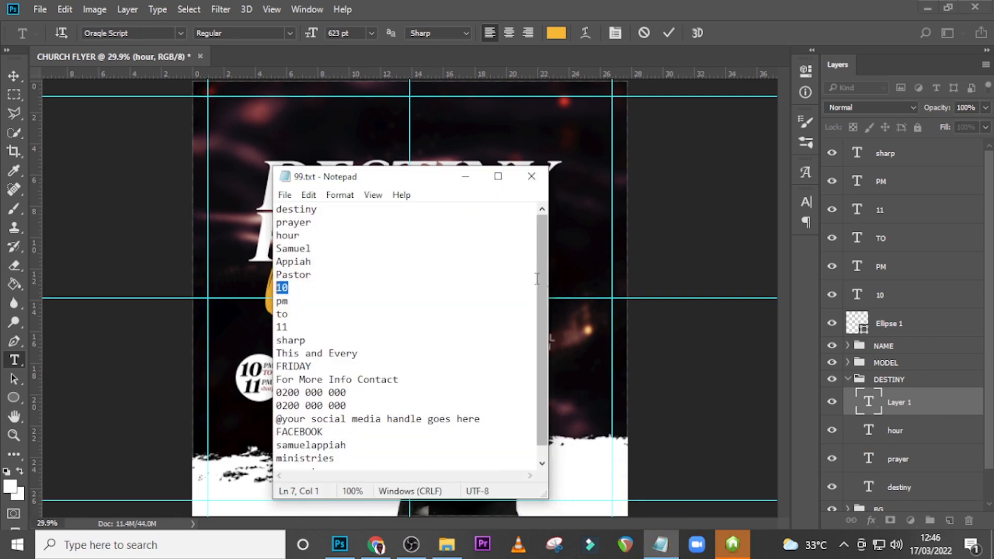
Copy "This and Every" from 99.txt into the new text layer and move that layer to the top of the stack
drag(379, 352, 269, 349)
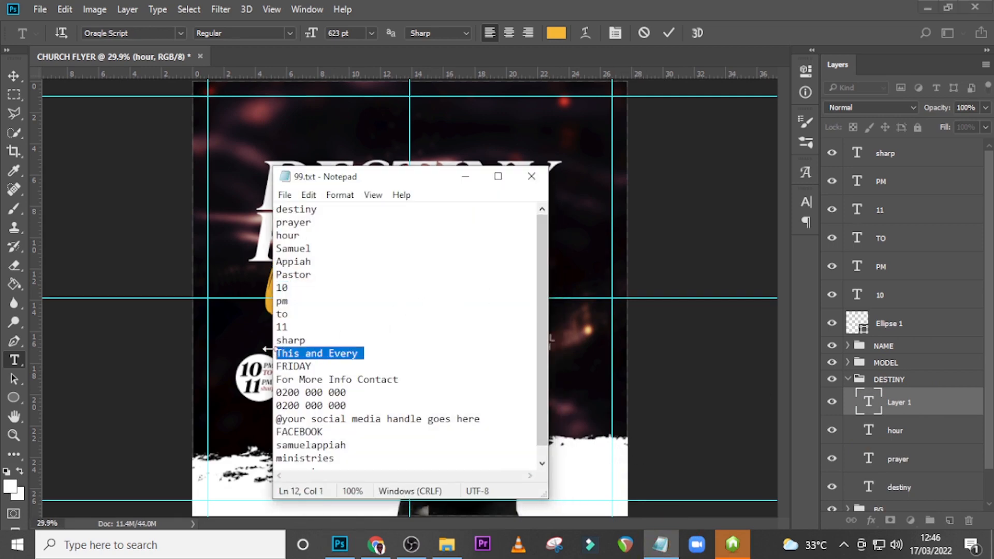
key(ctrl+c)
click(553, 7)
key(ctrl+v)
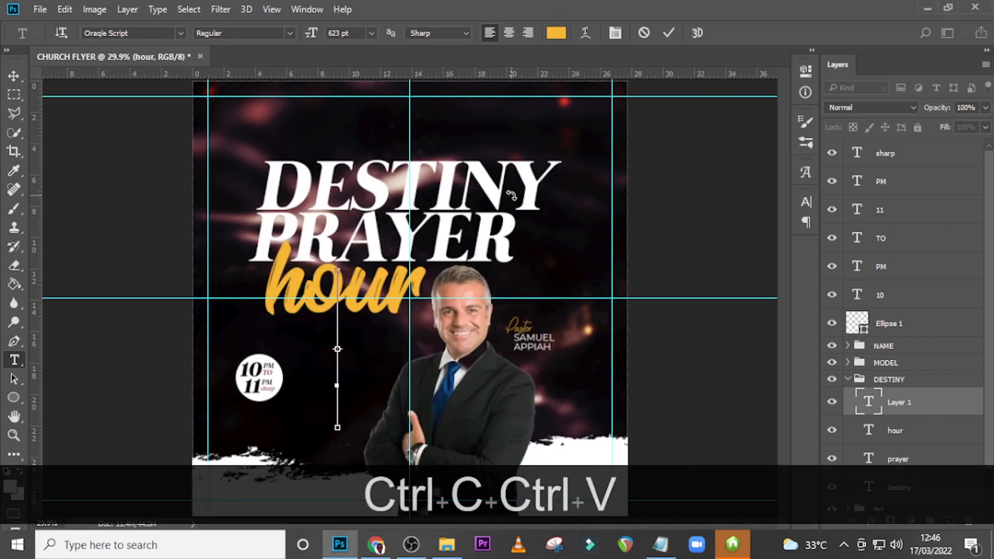
click(870, 402)
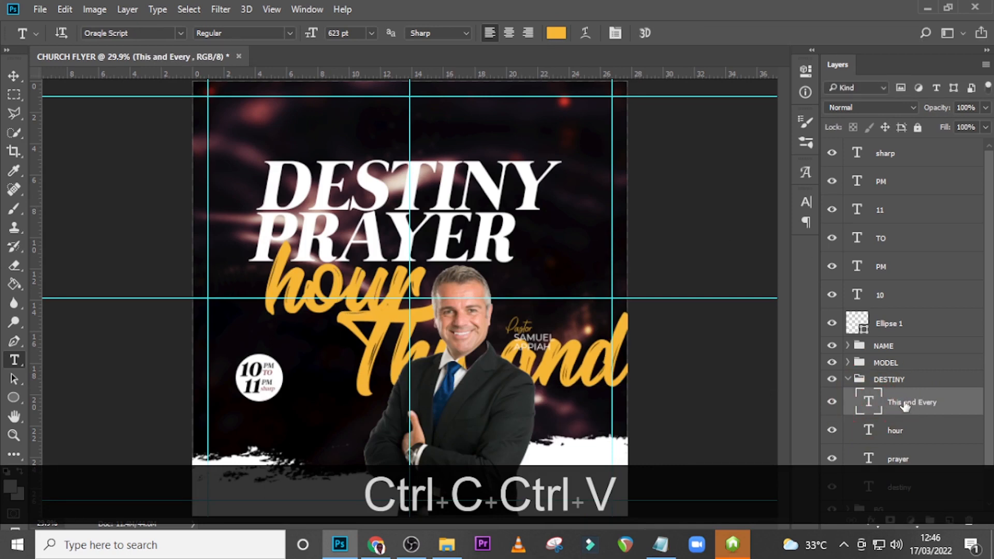
drag(906, 406, 875, 150)
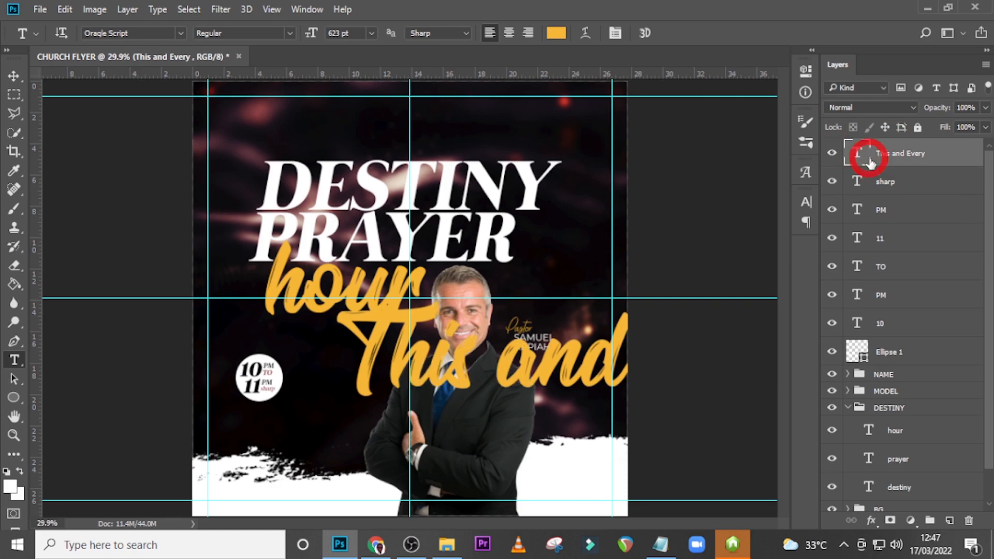
Format the "This and Every" text as Tiempos Headline, 53 pt, with faux italic
click(808, 199)
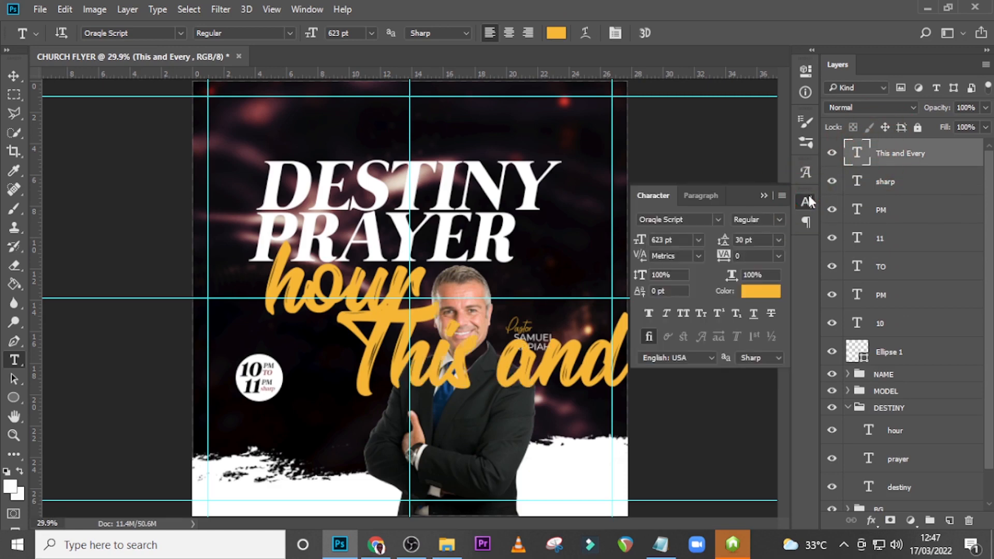
click(717, 220)
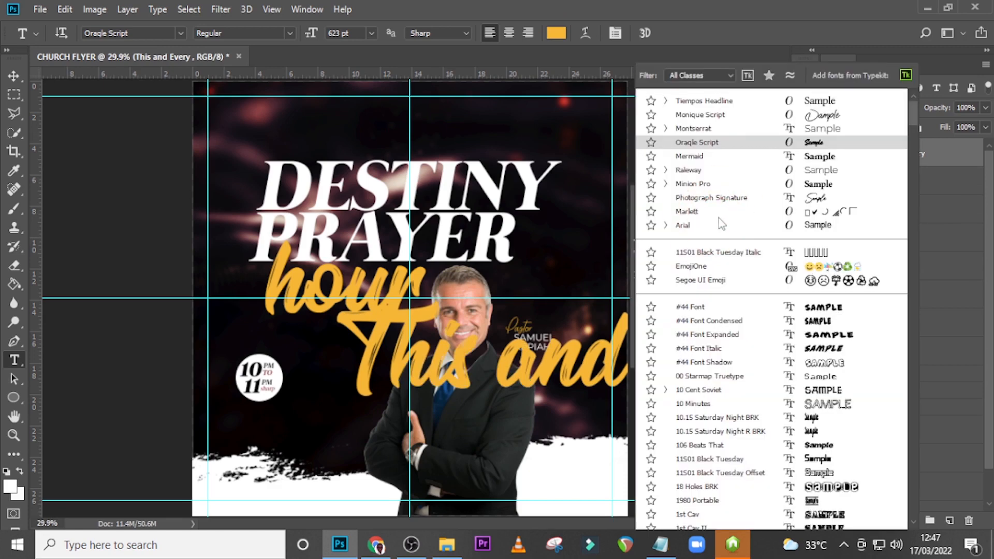
click(707, 106)
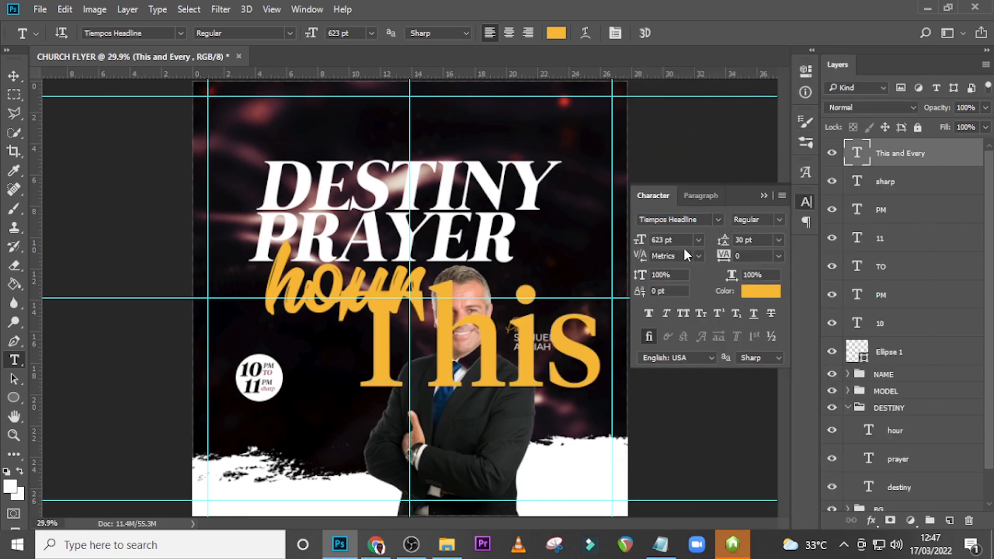
click(639, 239)
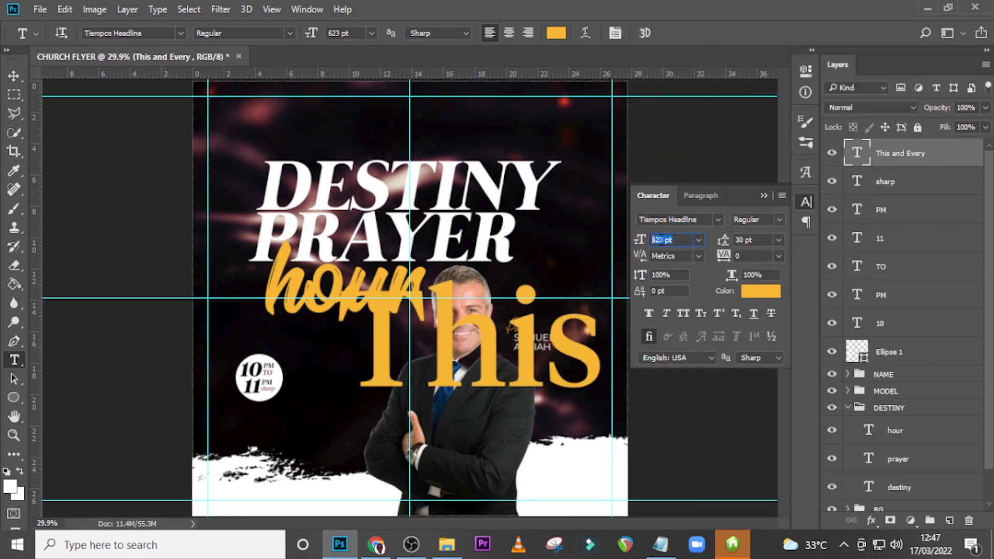
text(53)
key(Return)
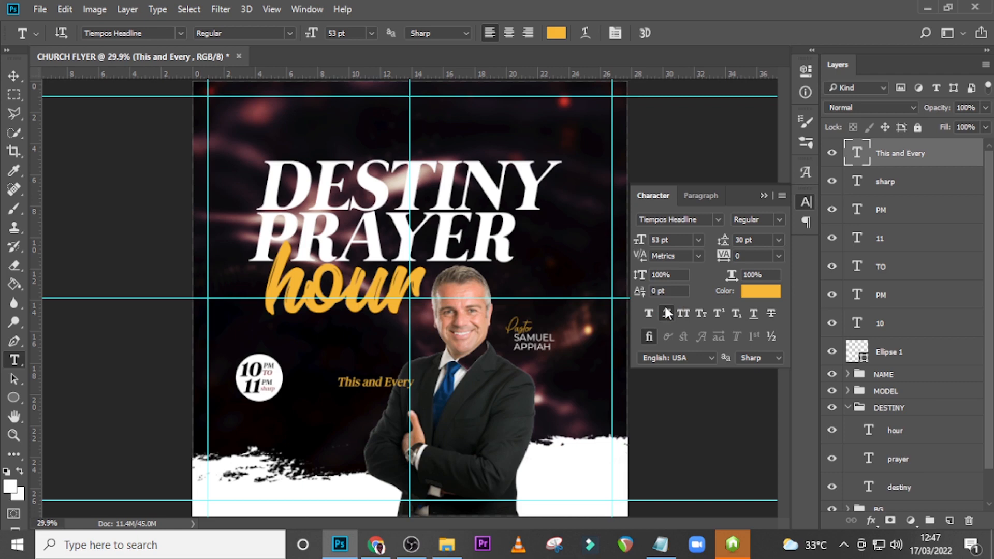
Set the "This and Every" text colour to white (ffffff)
click(752, 293)
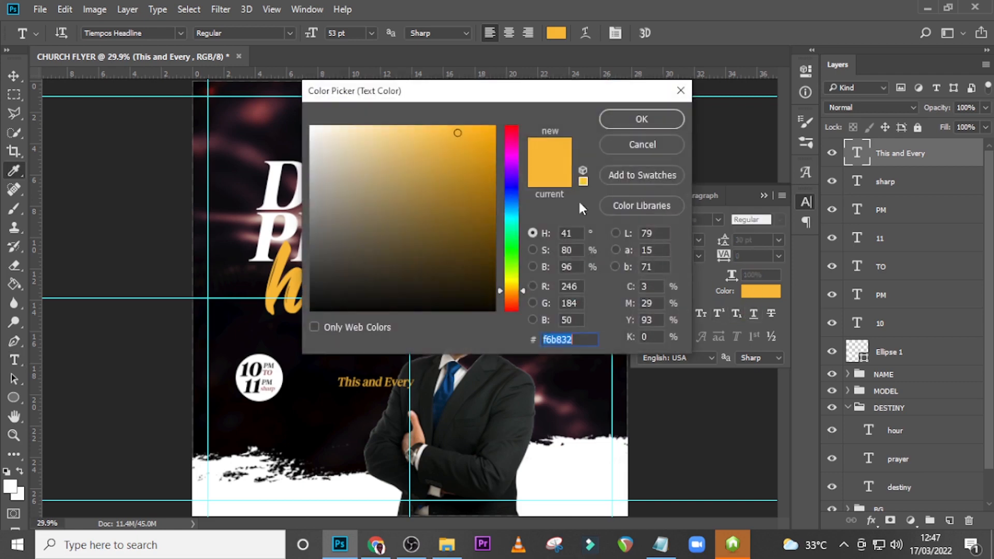
text(ffffff)
click(642, 119)
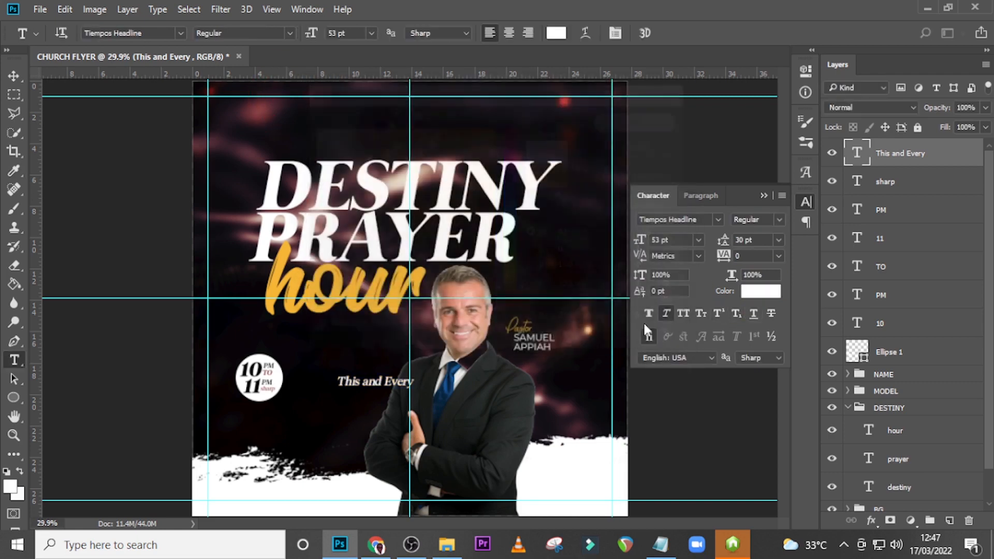
Move the circular time badge with all its text up and slightly right, just beneath the start of "hour"
click(894, 350)
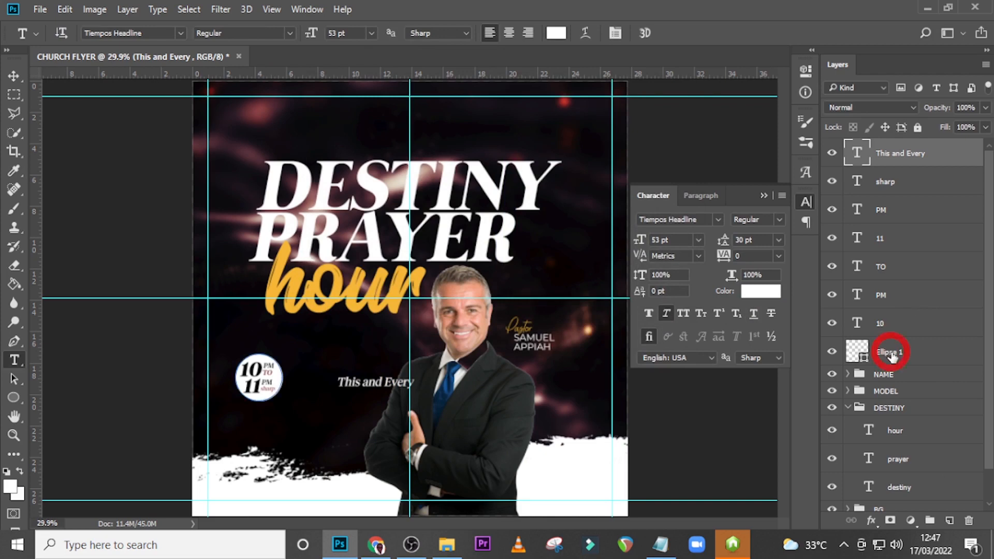
shift+click(895, 183)
key(shift+v)
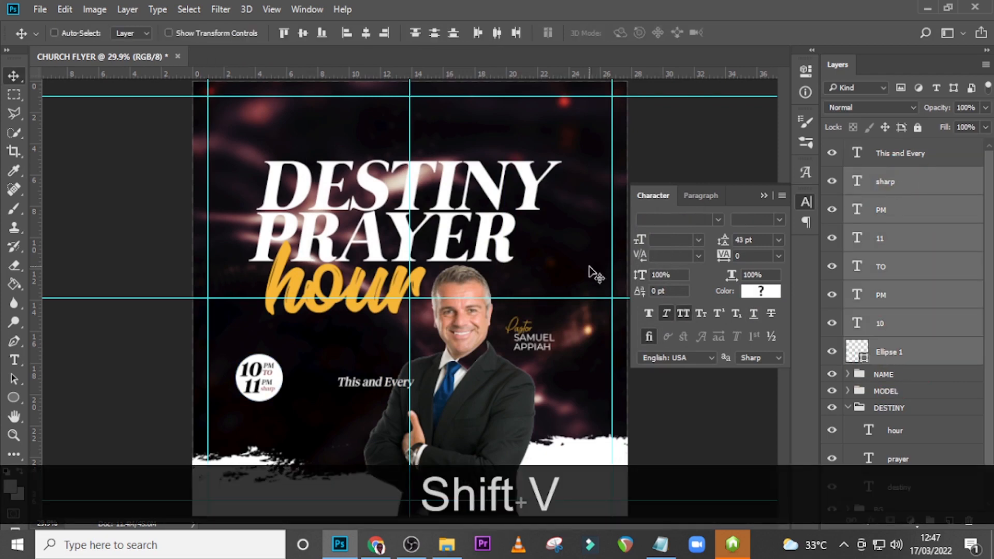
drag(267, 383, 280, 352)
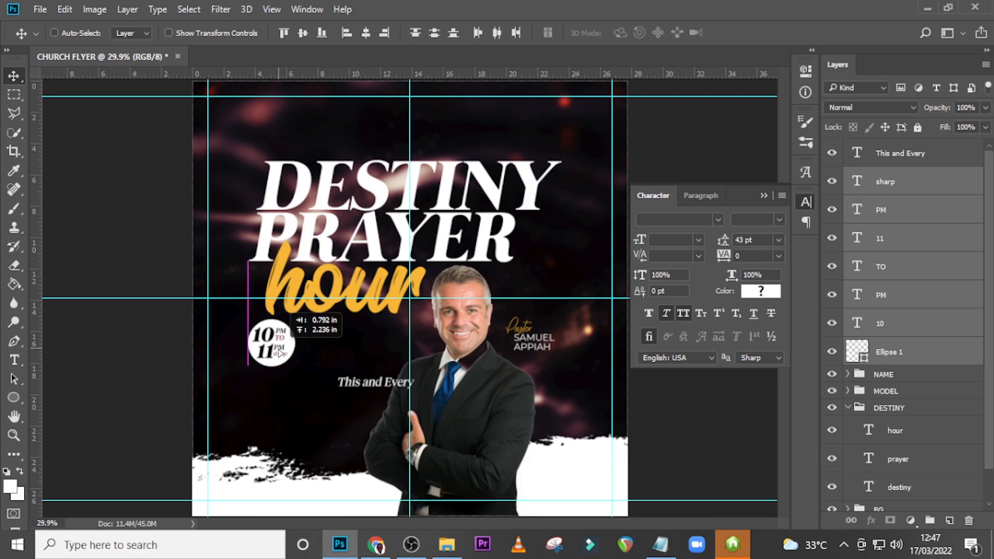
drag(278, 353, 279, 353)
key(Up)
key(Up)
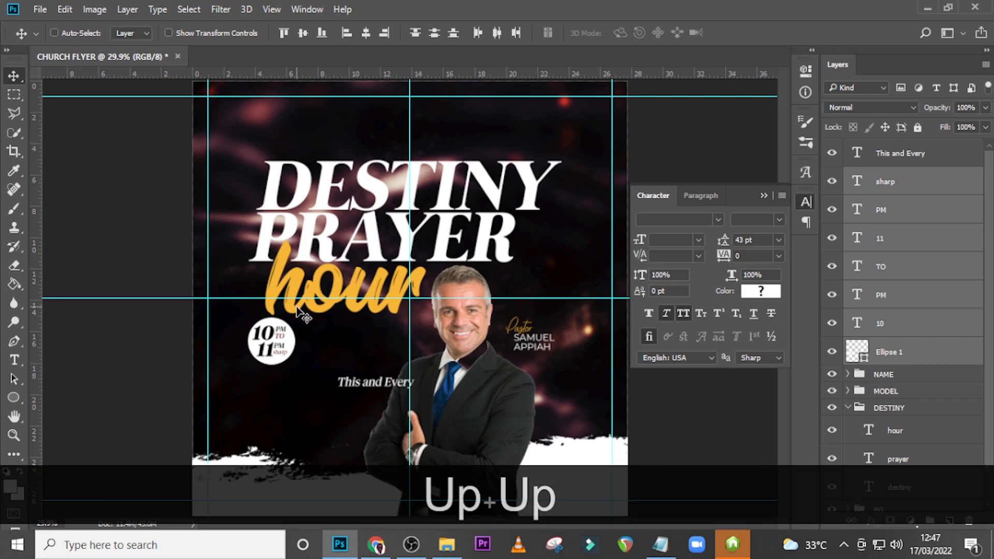
key(Right)
key(Right)
key(Right)
key(Right)
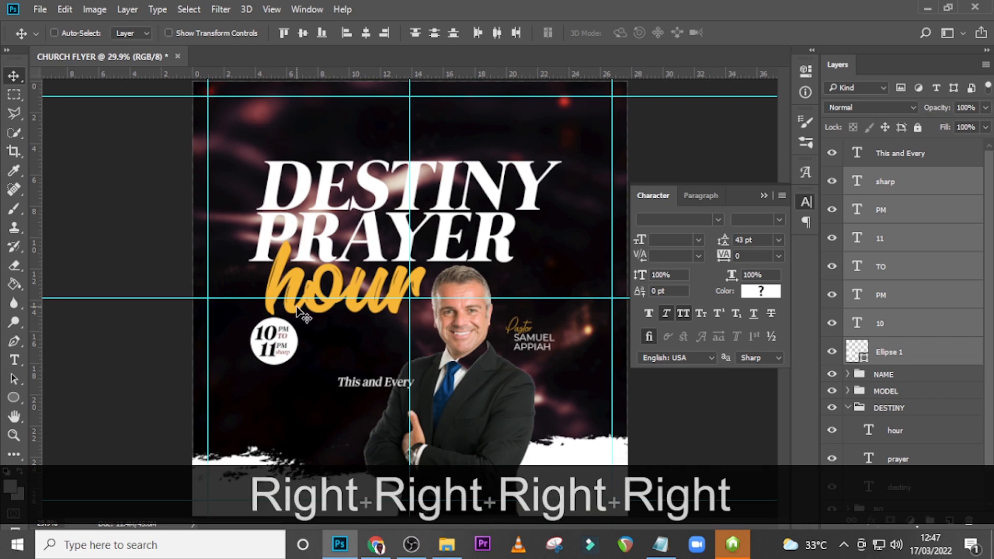
key(Right)
key(Right)
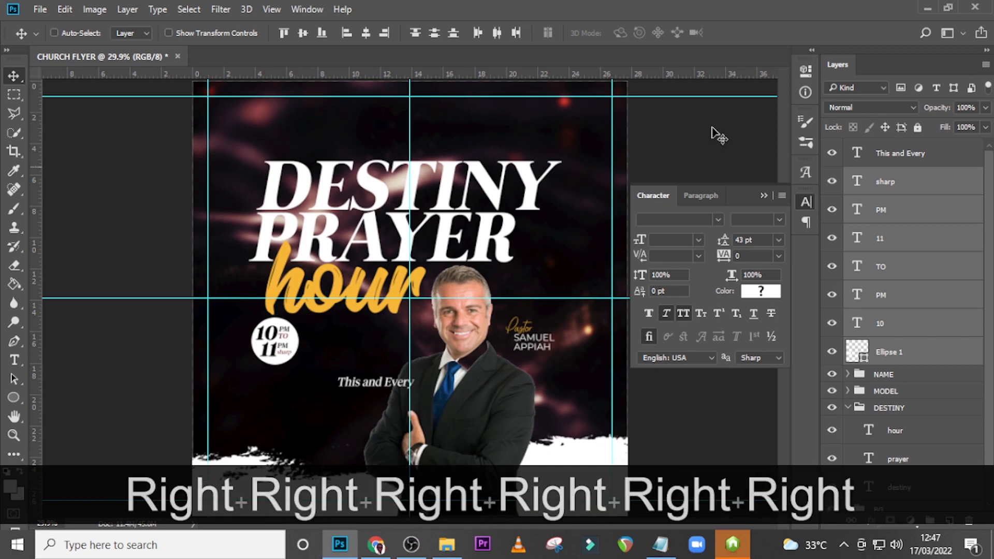
Position the "This and Every" text just right of the time badge, level with the badge's upper half
click(887, 155)
drag(372, 402, 338, 337)
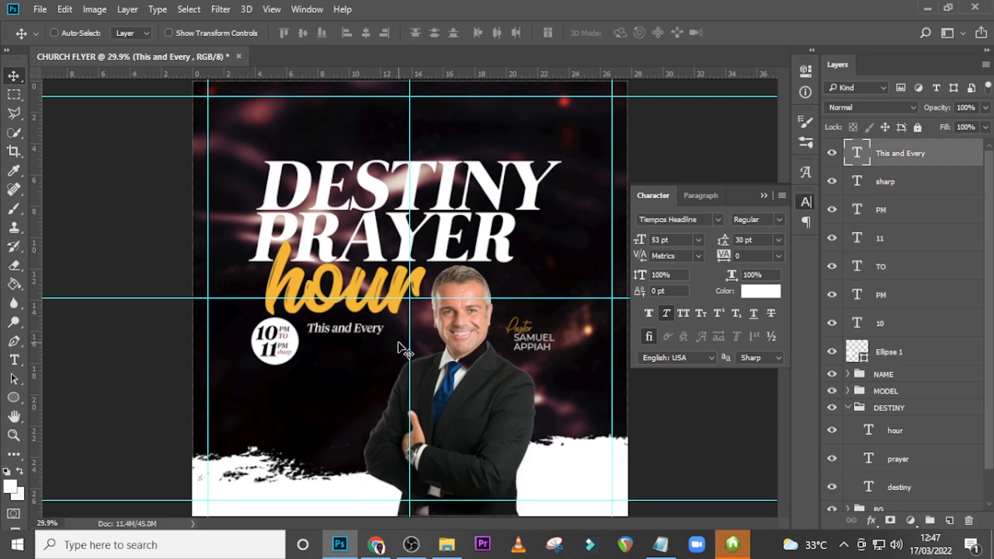
key(Down)
key(Down)
key(Down)
key(Down)
key(Down)
key(Down)
key(Down)
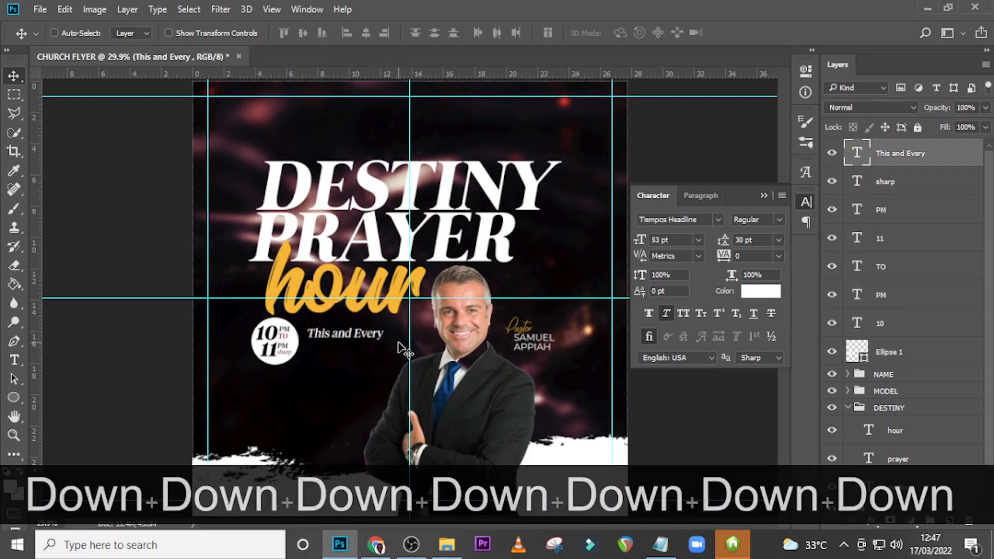
key(Down)
key(Down)
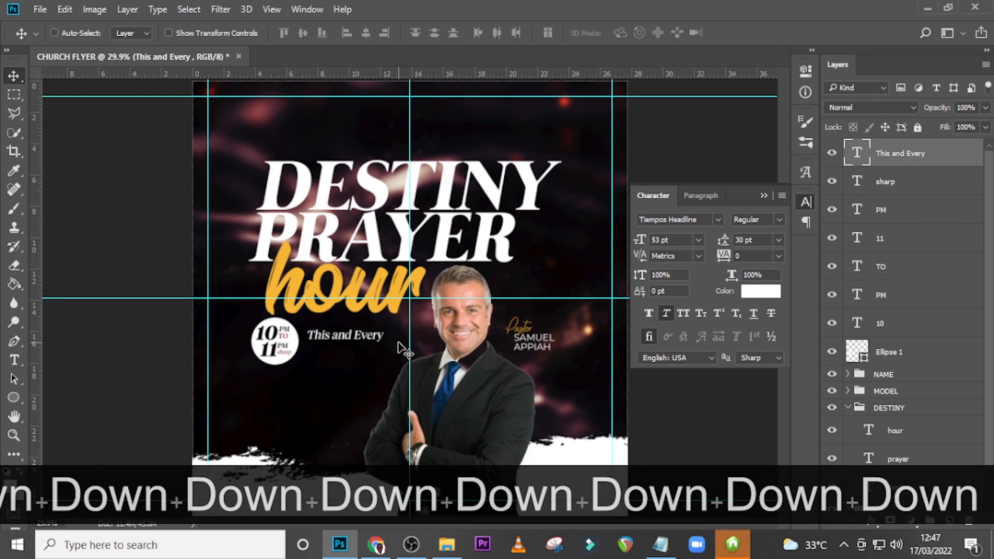
key(Up)
key(Left)
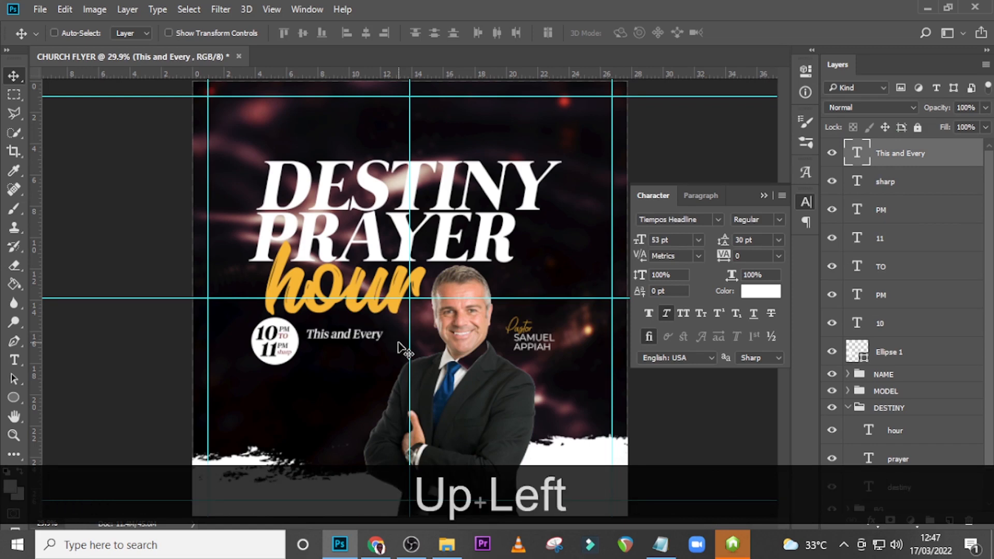
Duplicate the "This and Every" text layer and place the copy directly beneath the original line
key(ctrl+j)
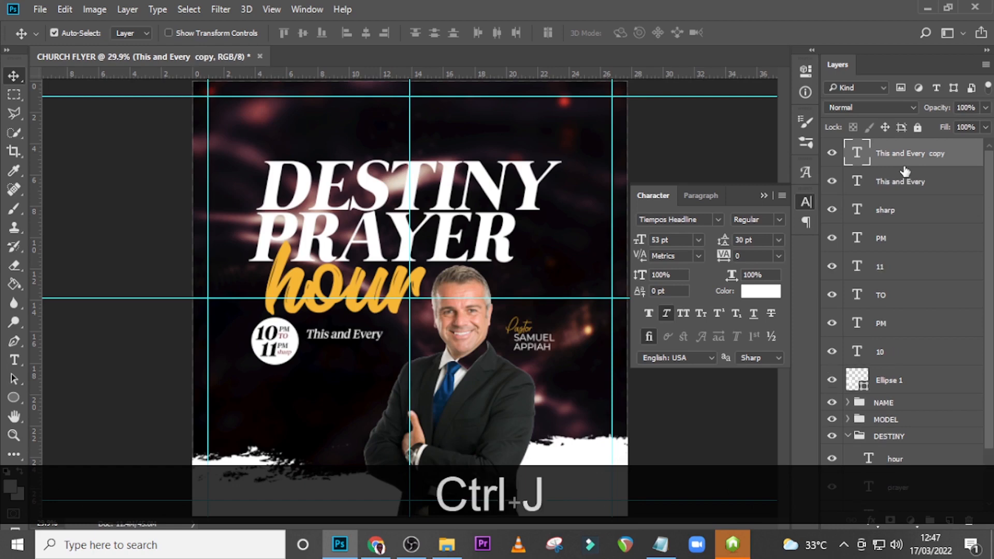
key(shift+Down)
key(Down)
key(Down)
key(Down)
key(Down)
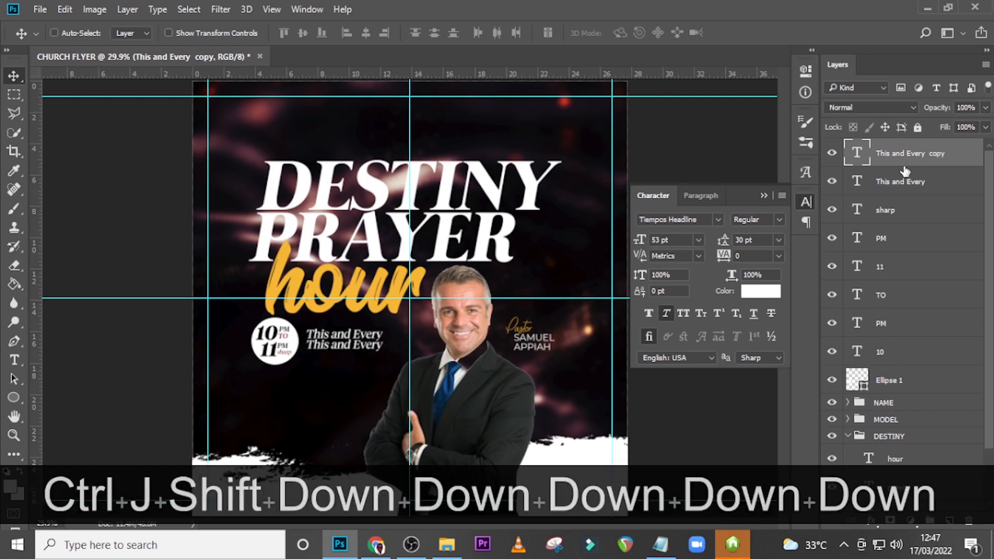
key(Down)
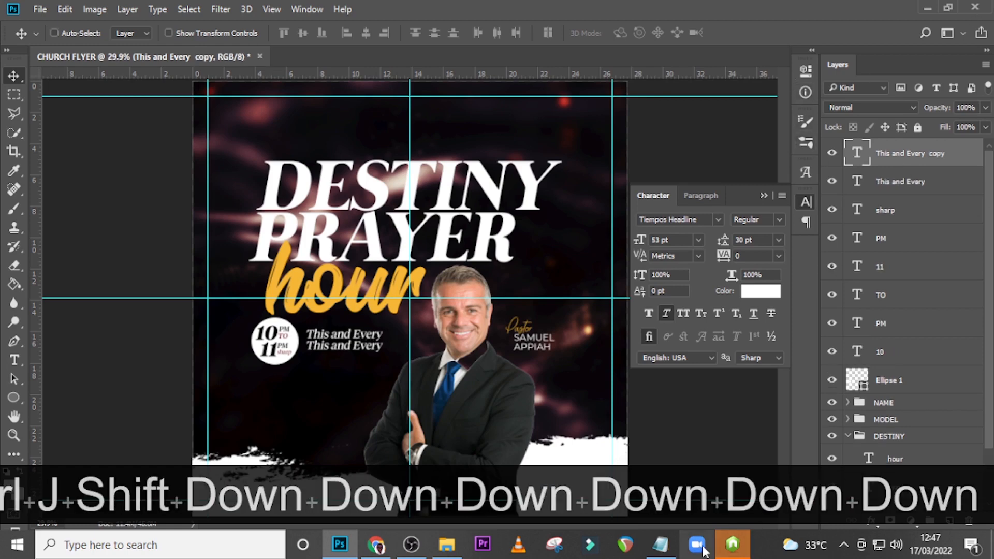
Replace the duplicated line's text with "FRIDAY" copied from 99.txt
click(660, 545)
double_click(309, 367)
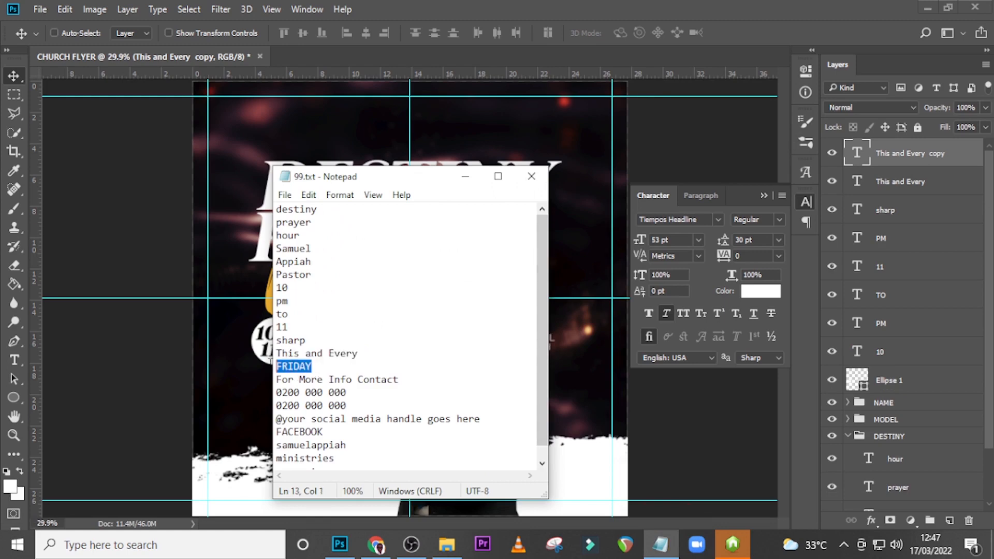
key(ctrl+c)
click(541, 4)
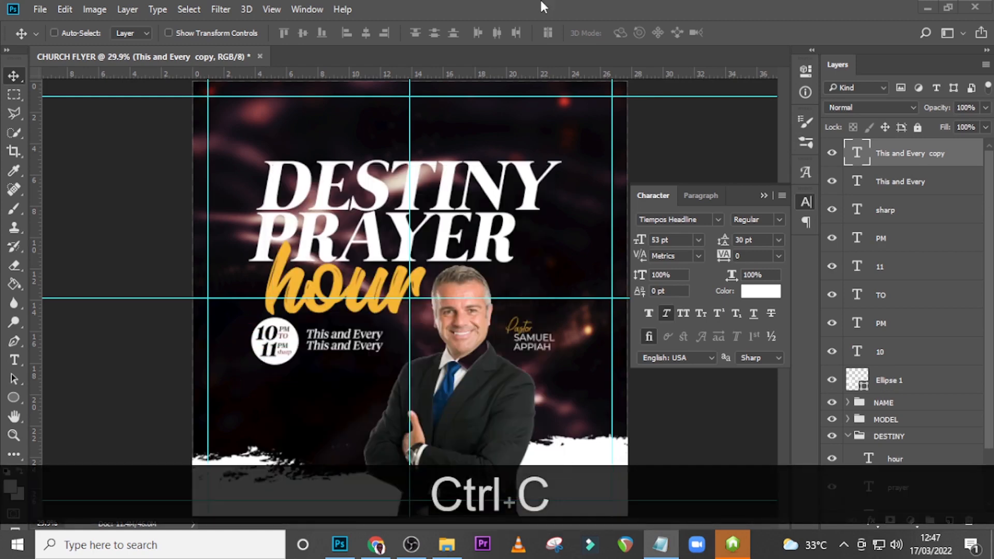
double_click(855, 152)
key(ctrl+v)
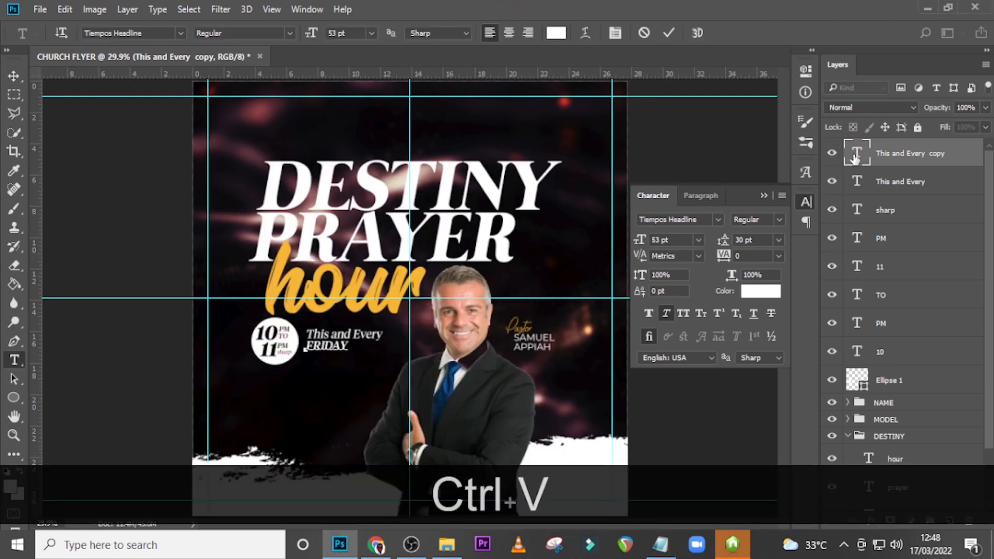
click(857, 155)
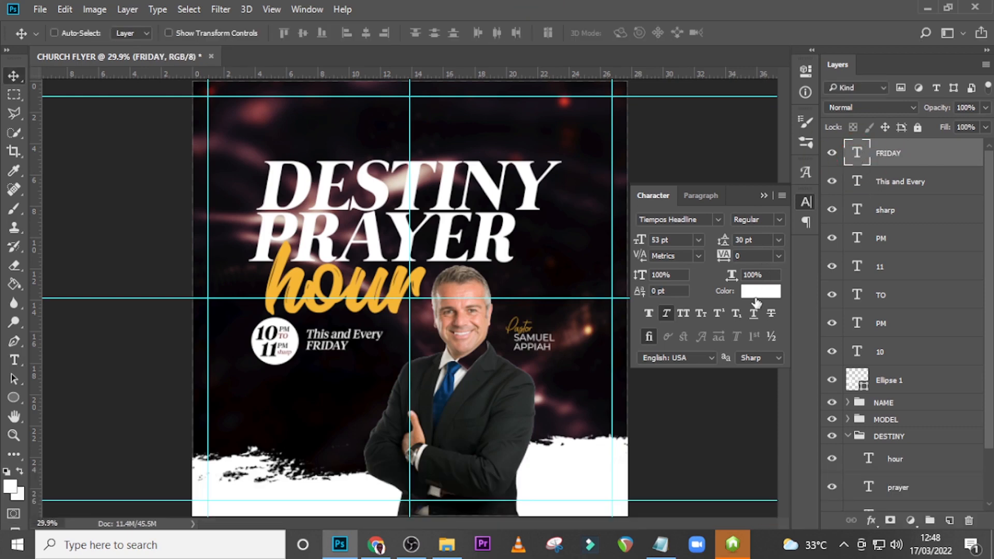
Recolour the "FRIDAY" text with the golden yellow sampled from the word "hour"
click(757, 296)
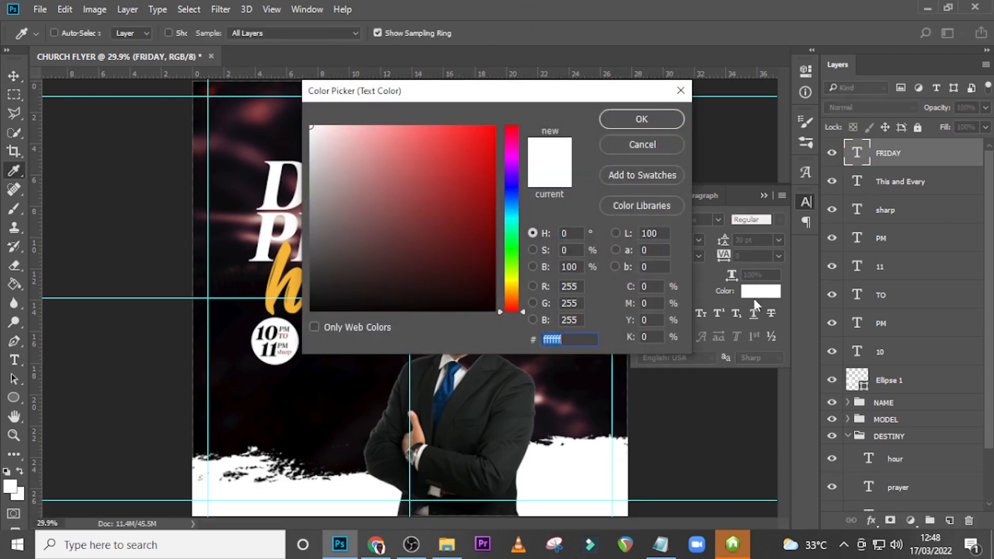
click(286, 253)
click(642, 120)
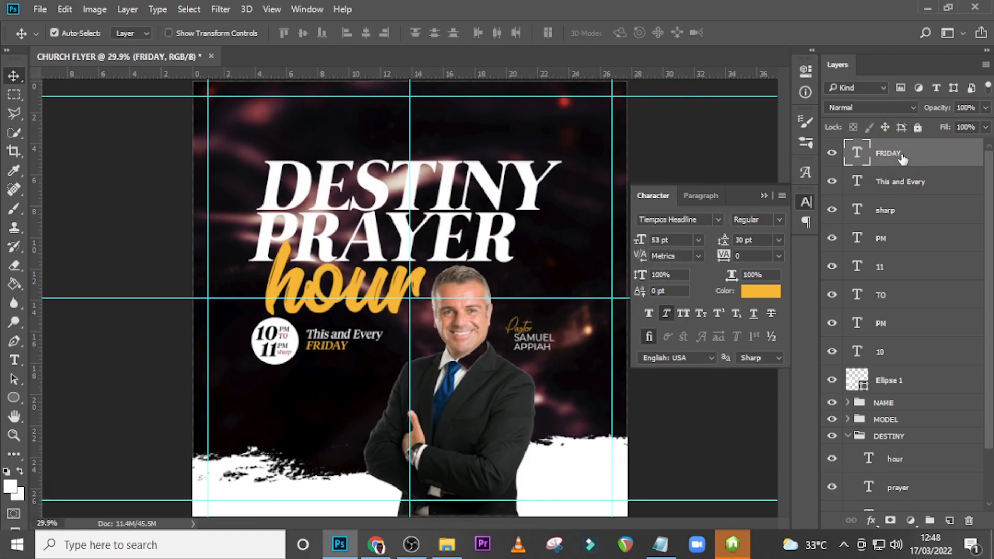
Duplicate the "FRIDAY" text layer and place the copy directly below the original
key(ctrl+j)
key(shift+Down)
key(shift+Down)
key(shift+Down)
key(shift+Down)
key(shift+Down)
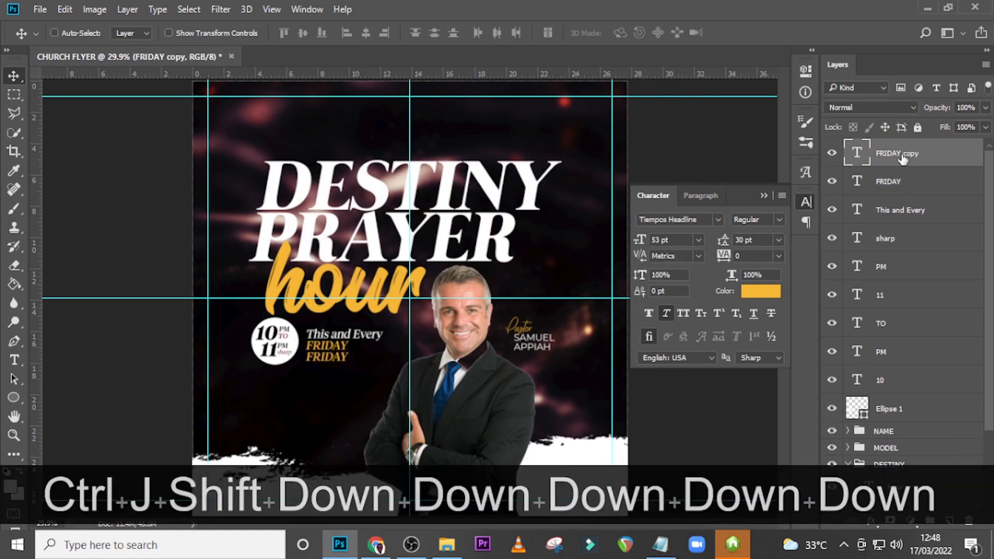
key(shift+Down)
Nudge the upper "FRIDAY" line slightly left under the "This and Every" text
key(ctrl+equal)
key(ctrl+equal)
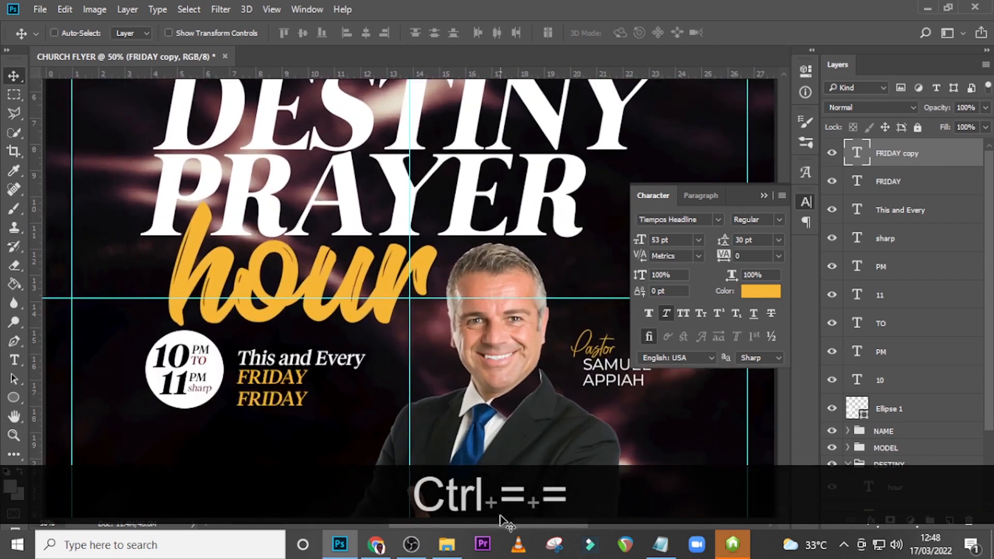
drag(505, 524, 462, 525)
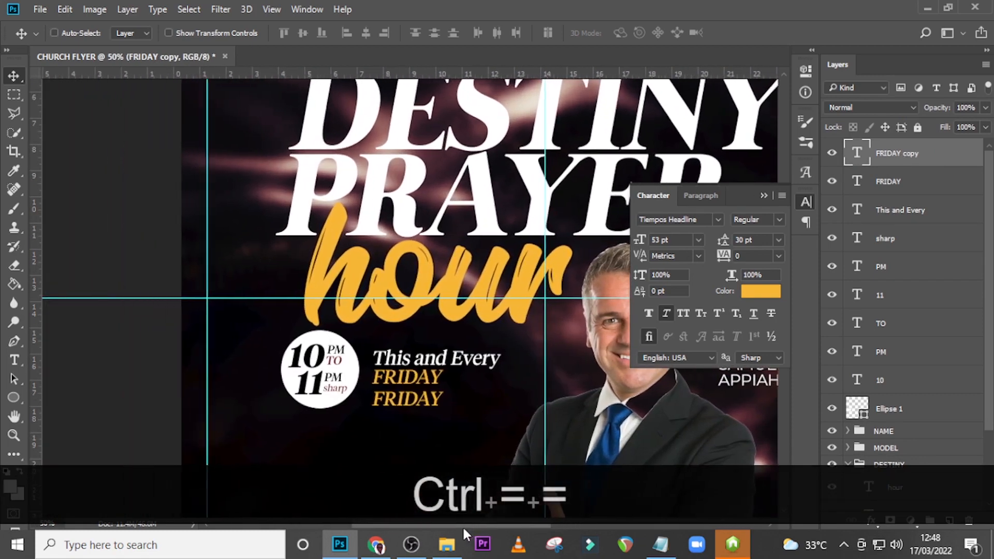
click(897, 181)
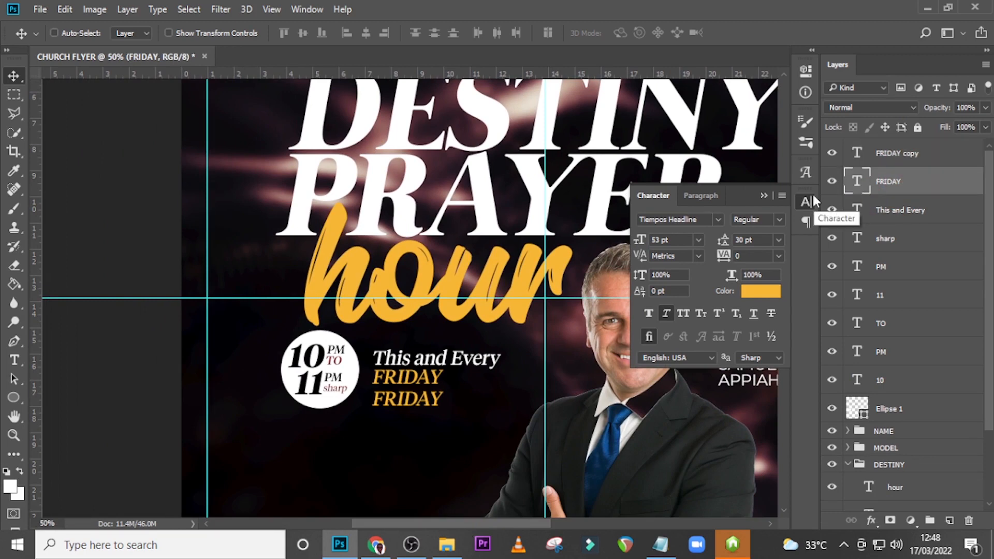
key(Left)
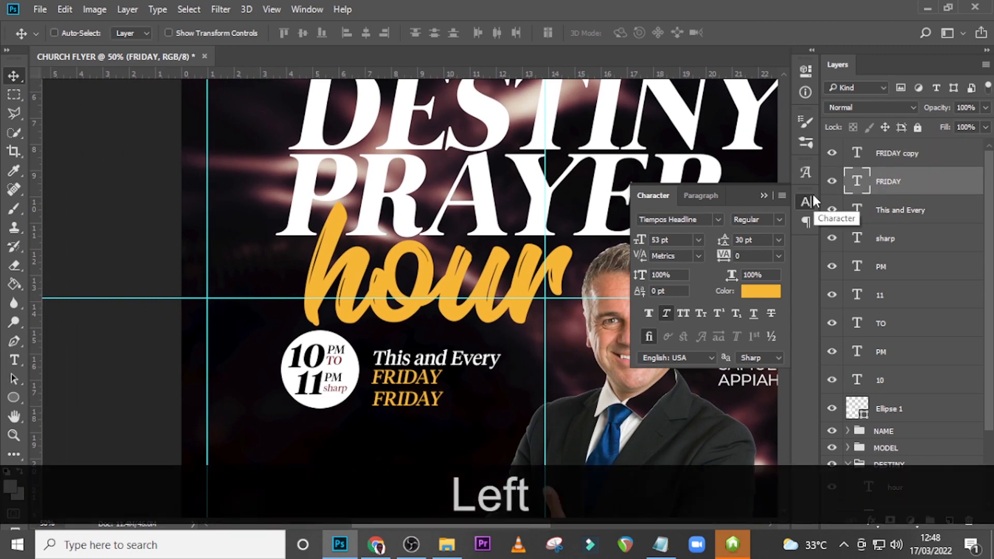
Replace the lower "FRIDAY" copy's text with "For More Info Contact" copied from 99.txt
click(864, 159)
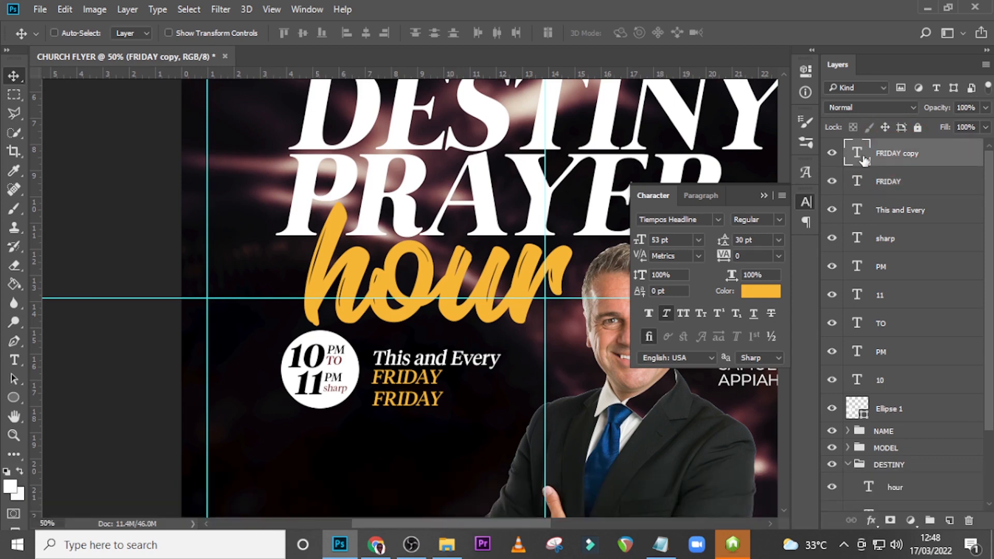
click(660, 544)
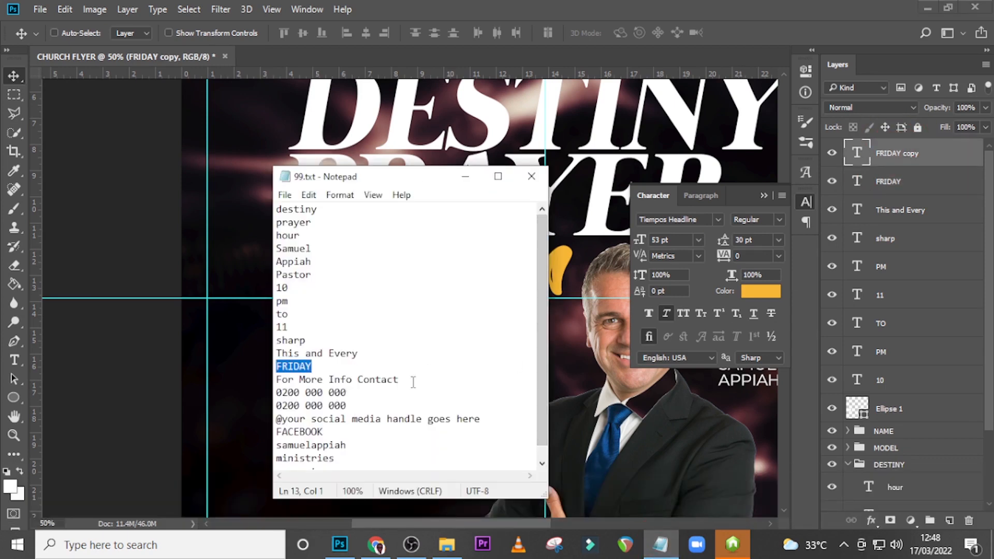
drag(411, 380, 238, 378)
key(ctrl+c)
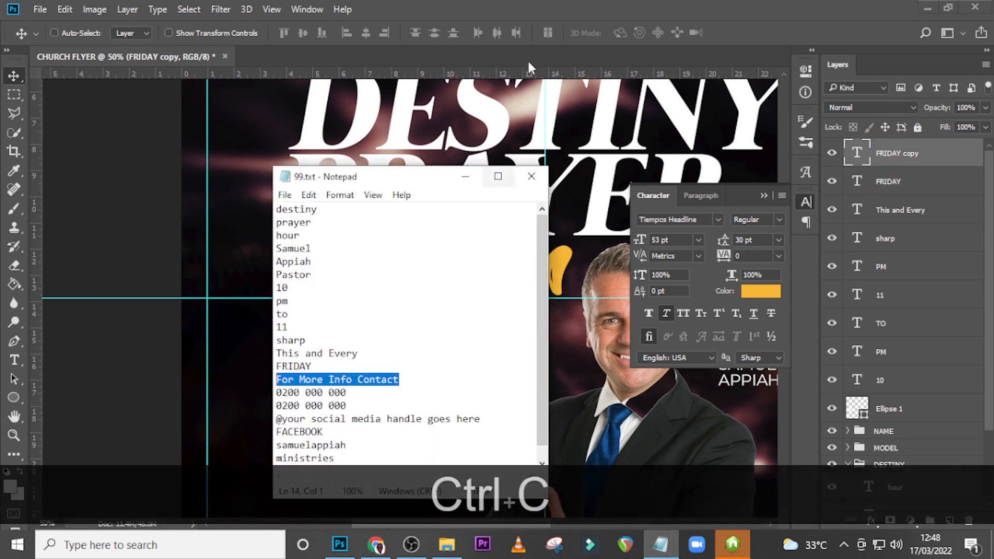
click(540, 6)
double_click(855, 155)
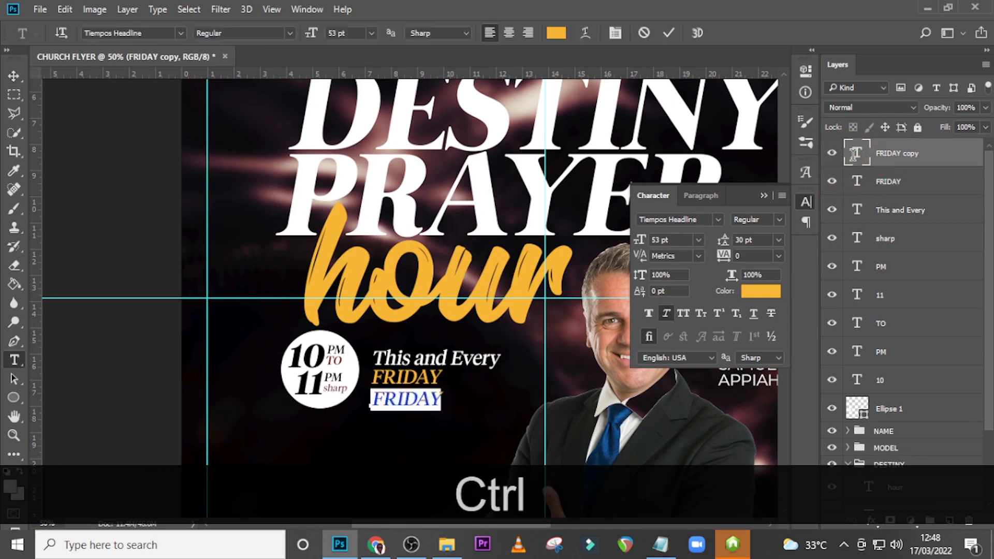
key(ctrl+v)
click(854, 158)
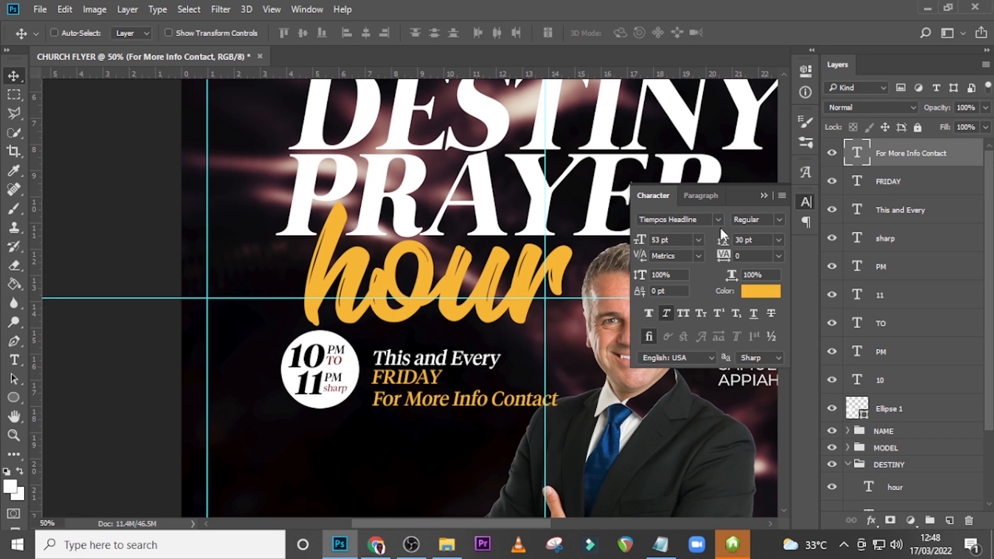
Set the "For More Info Contact" line to the Light style at 45 pt with tracking of 20
click(782, 220)
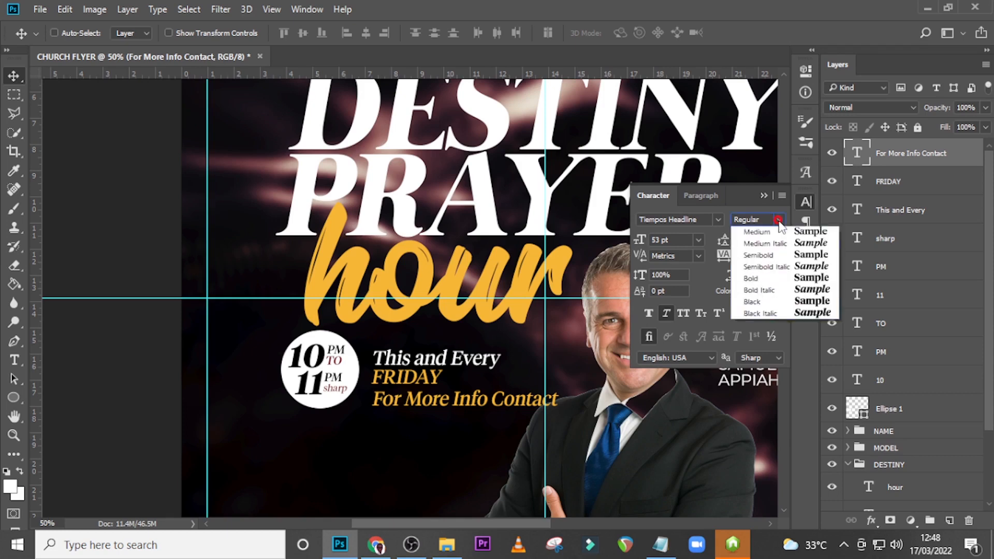
click(755, 233)
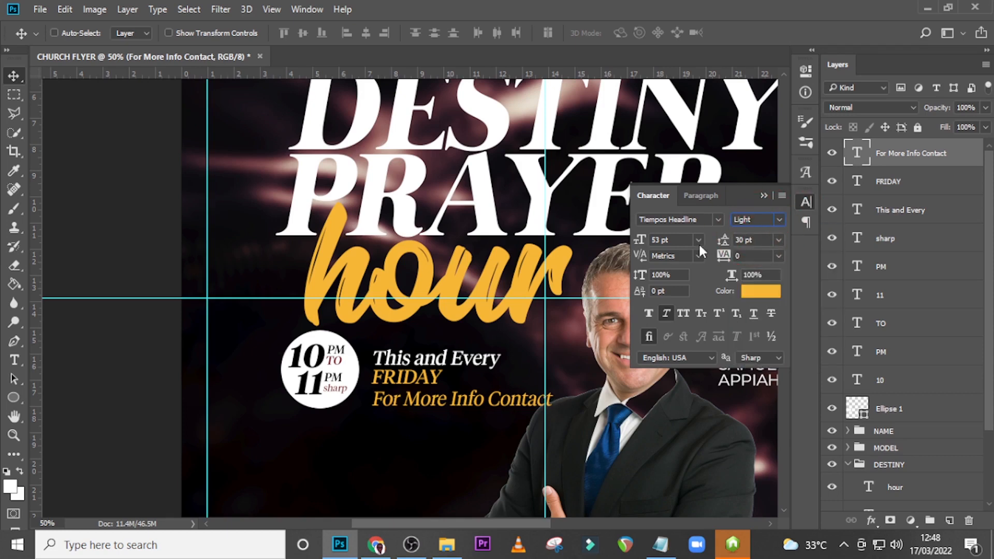
click(632, 230)
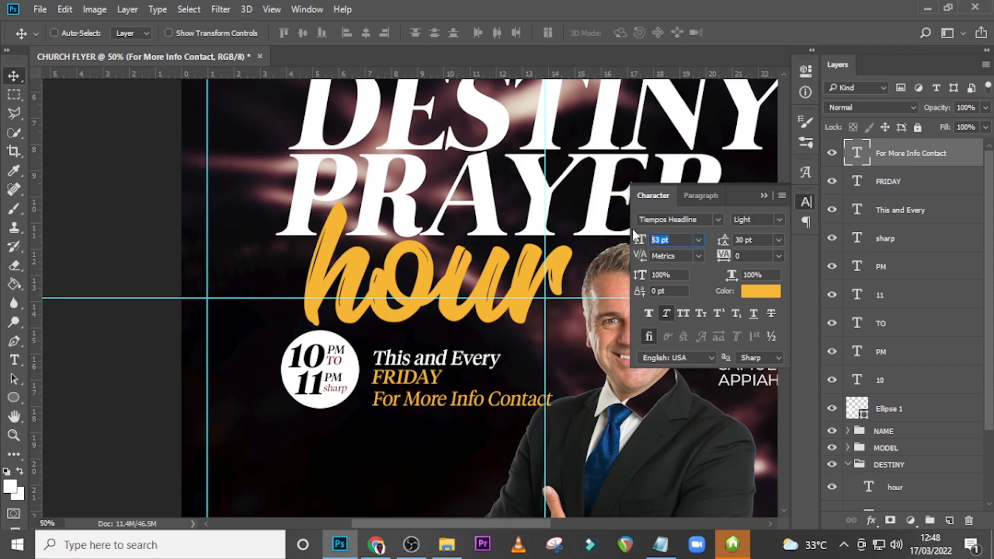
text(45)
key(Return)
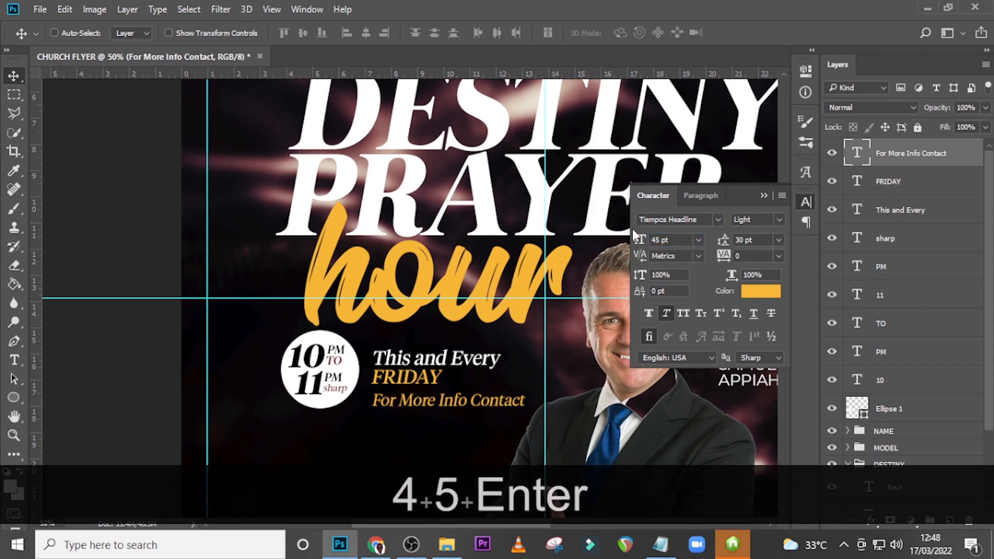
click(753, 256)
text(20)
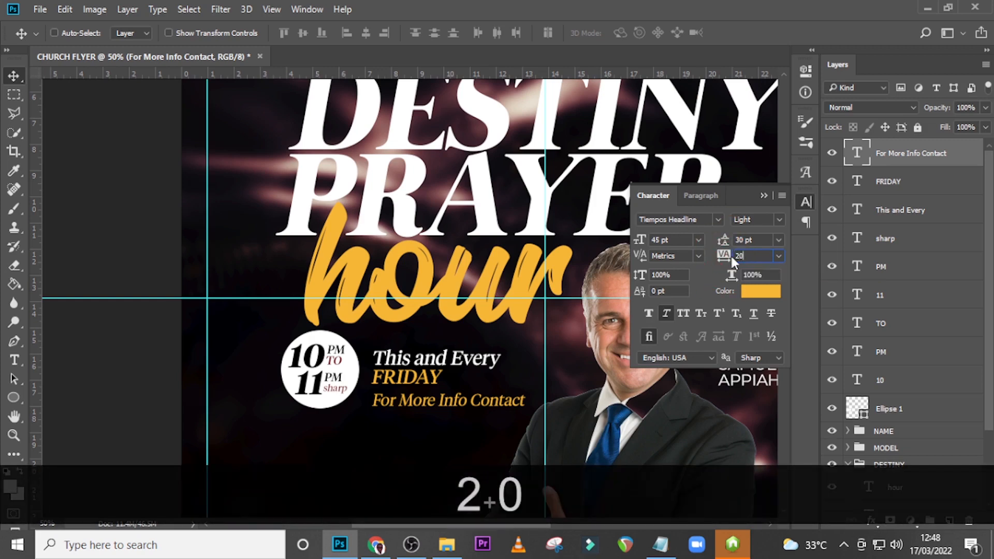
key(Return)
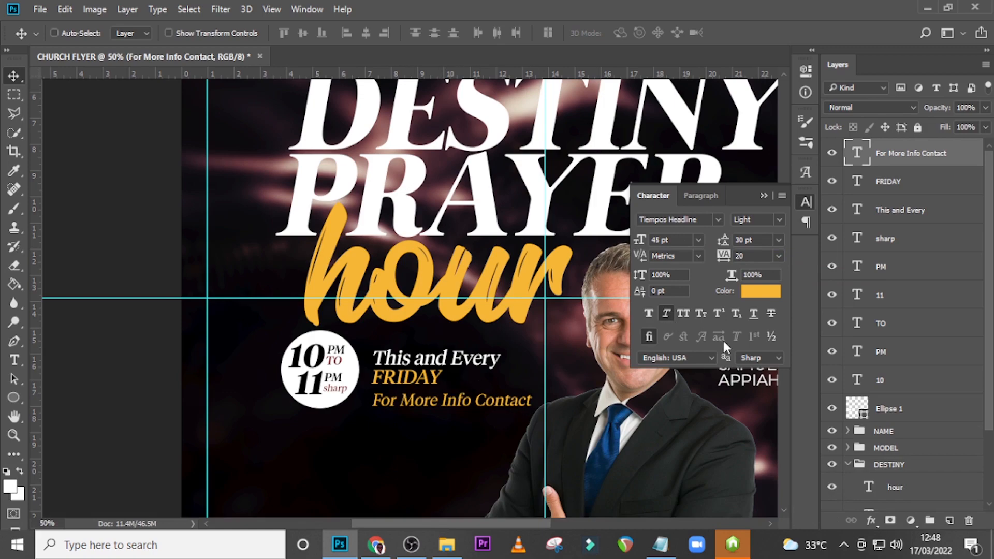
Recolour the "For More Info Contact" text white
click(749, 294)
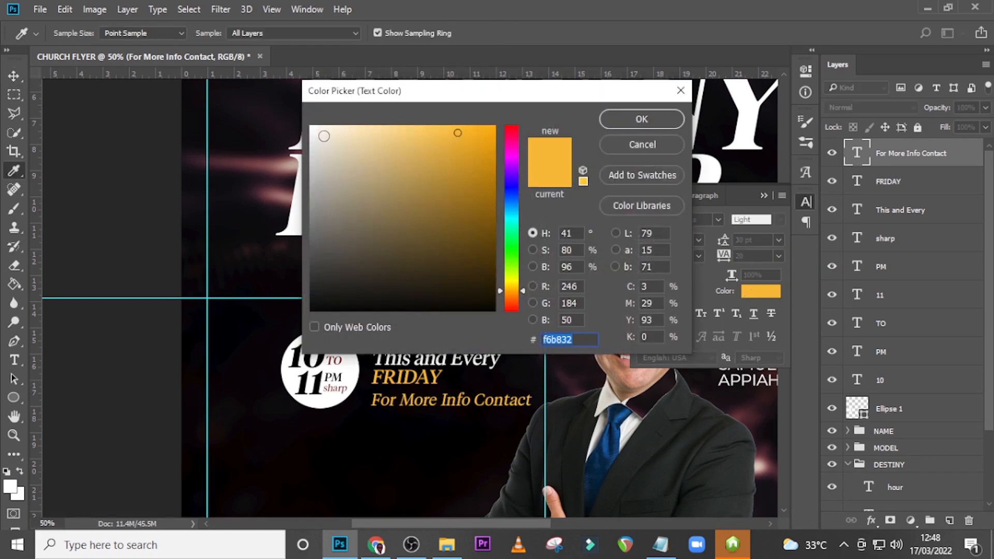
click(285, 106)
click(634, 121)
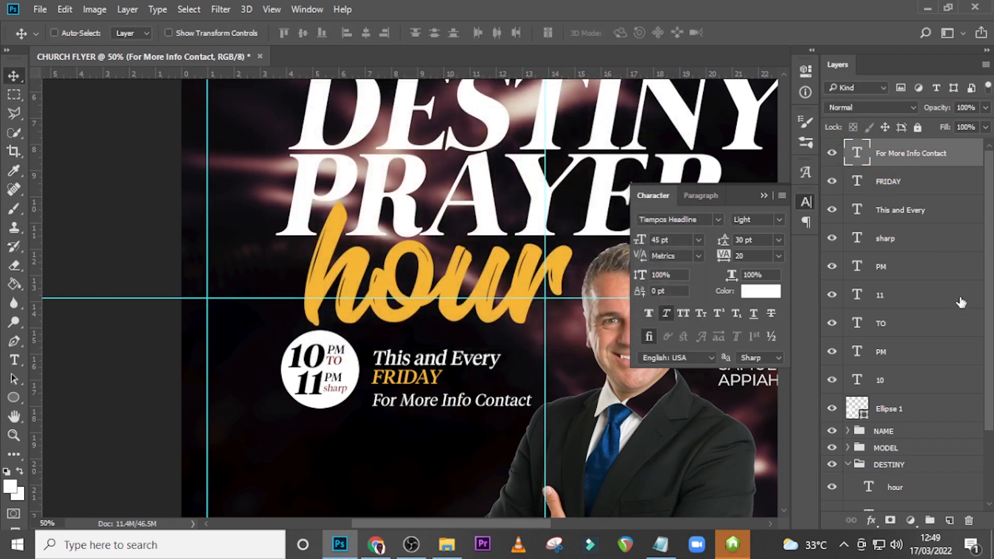
Nudge the "For More Info Contact" line slightly left beneath "FRIDAY"
key(Left)
key(Left)
key(Left)
key(Left)
key(Left)
key(Left)
key(Left)
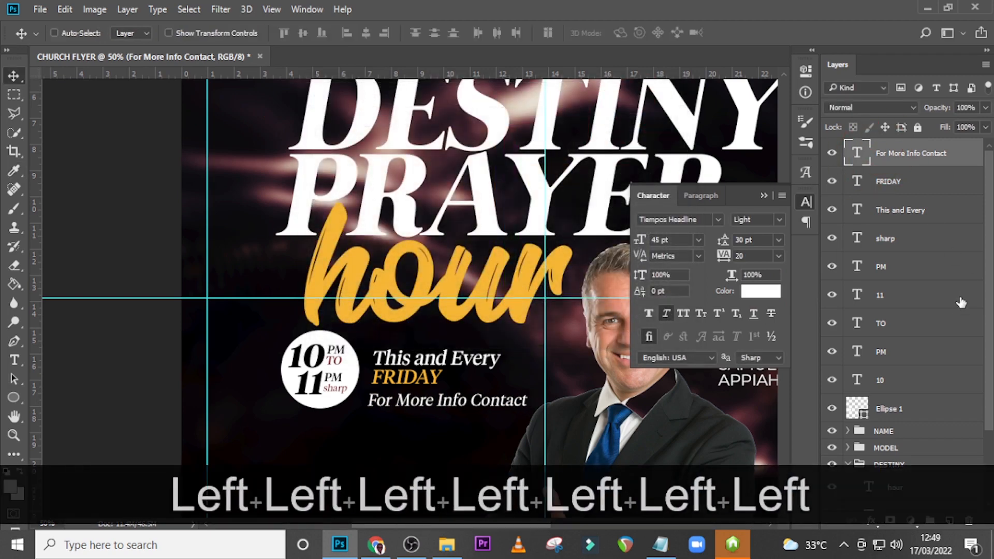
key(Left)
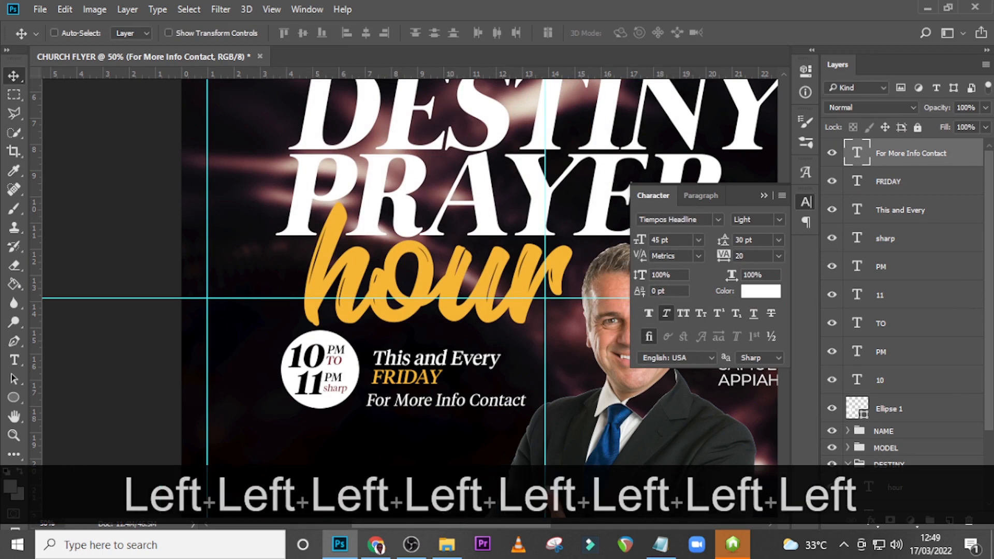
Try the Light Italic style on the "For More Info Contact" line and switch it back to Light
click(757, 220)
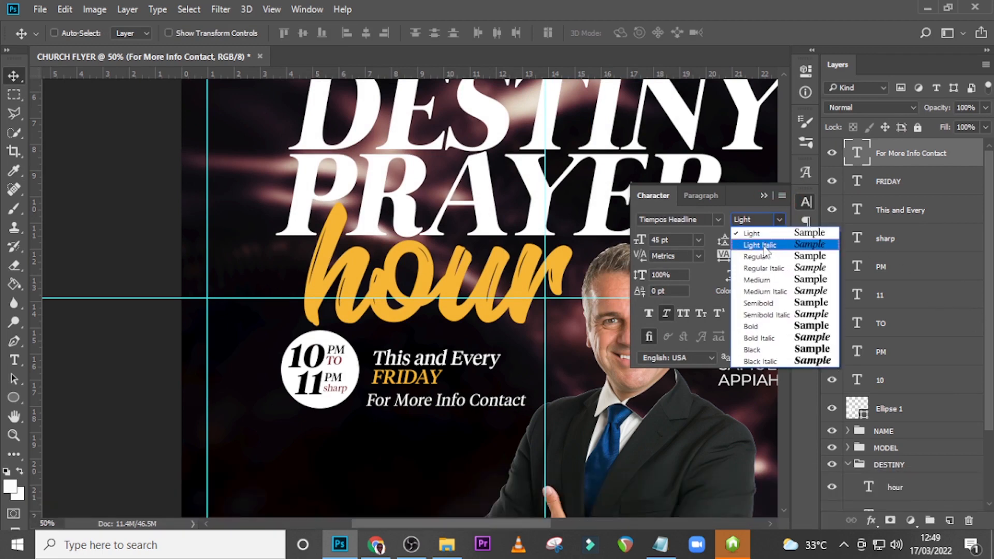
click(764, 246)
click(779, 219)
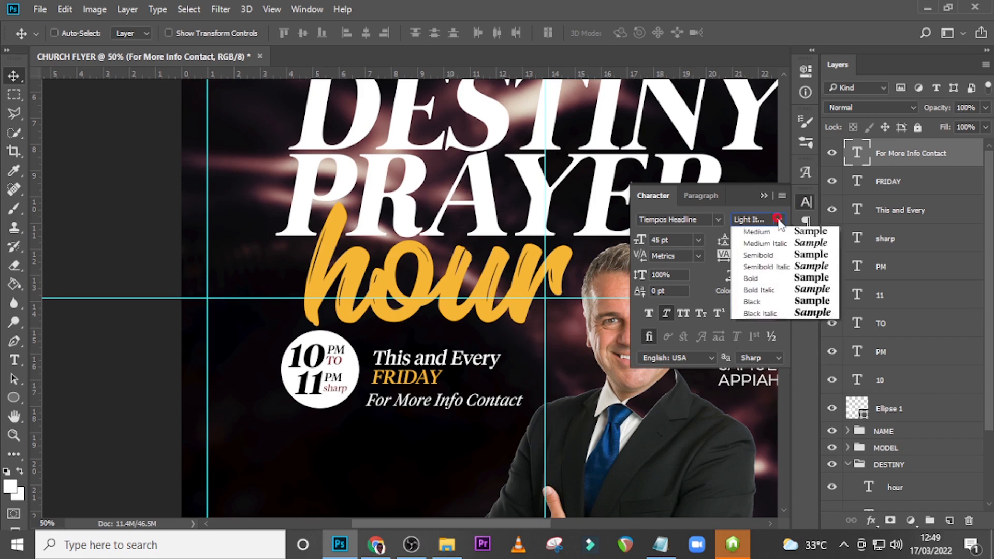
click(760, 231)
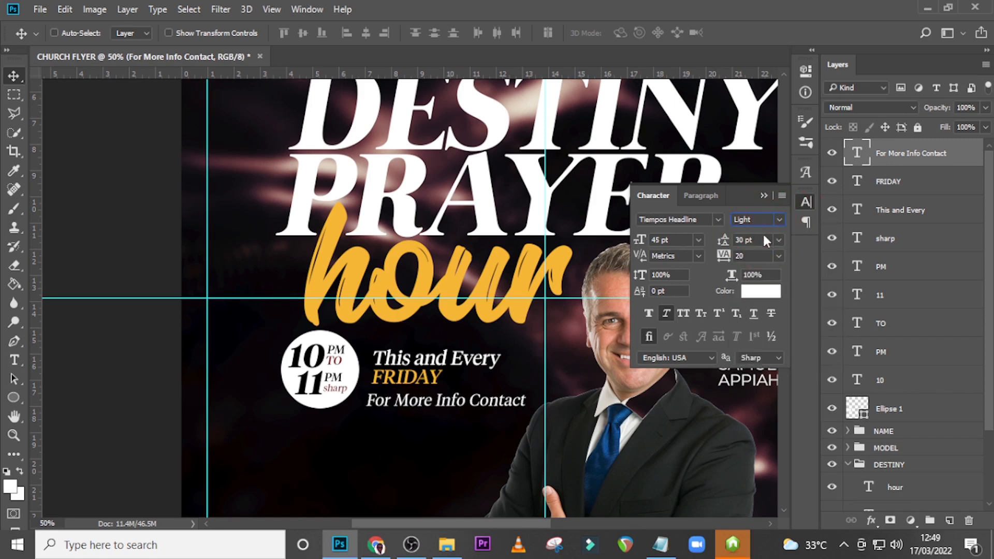
click(761, 257)
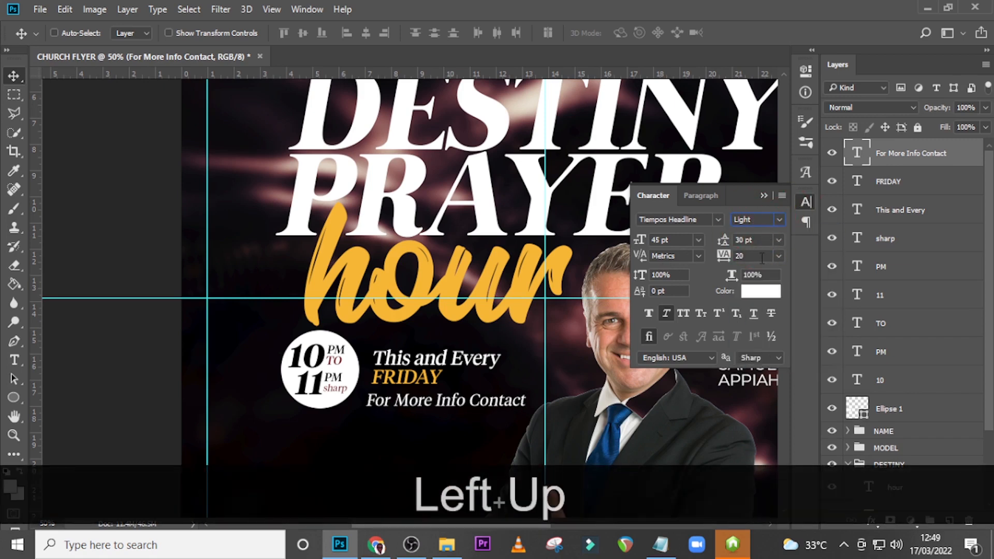
click(763, 195)
key(c)
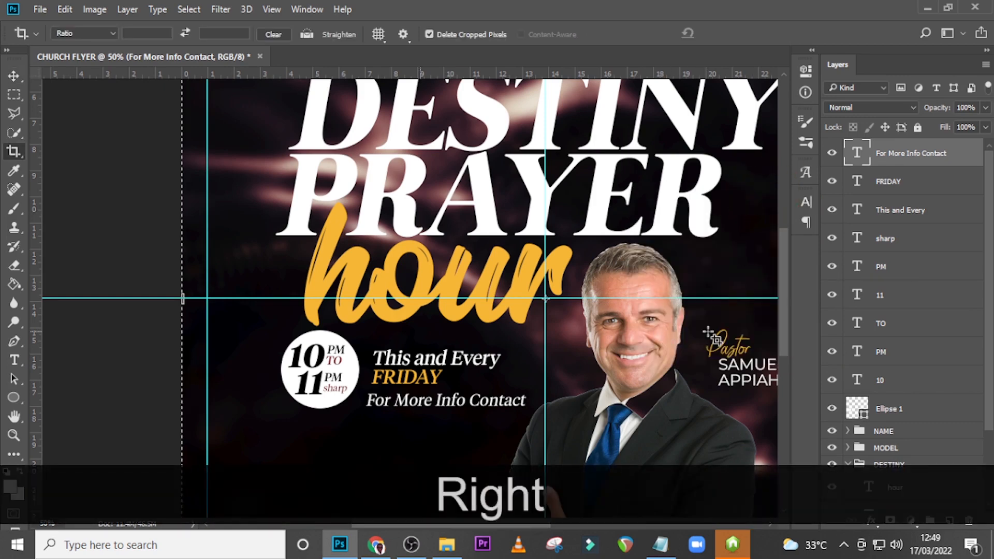
key(v)
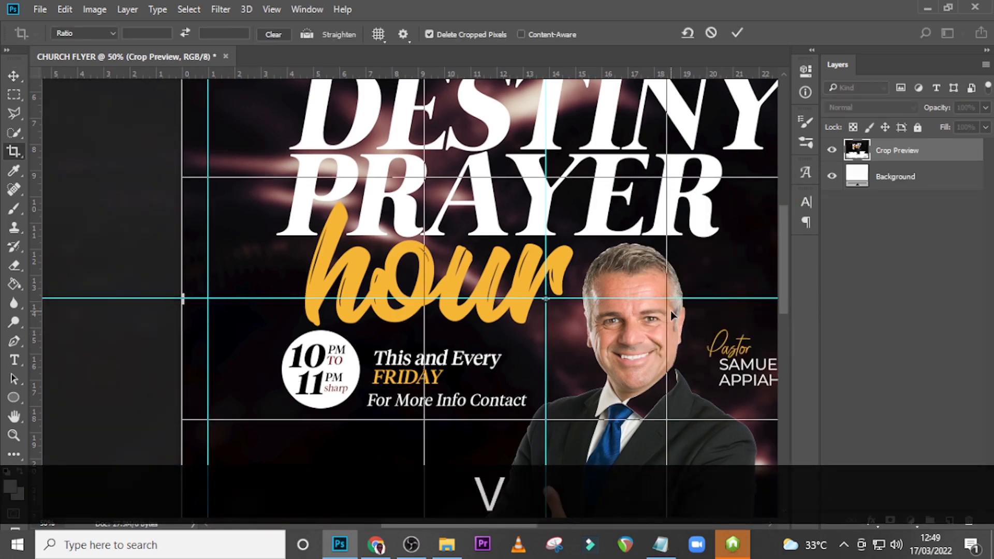
click(712, 33)
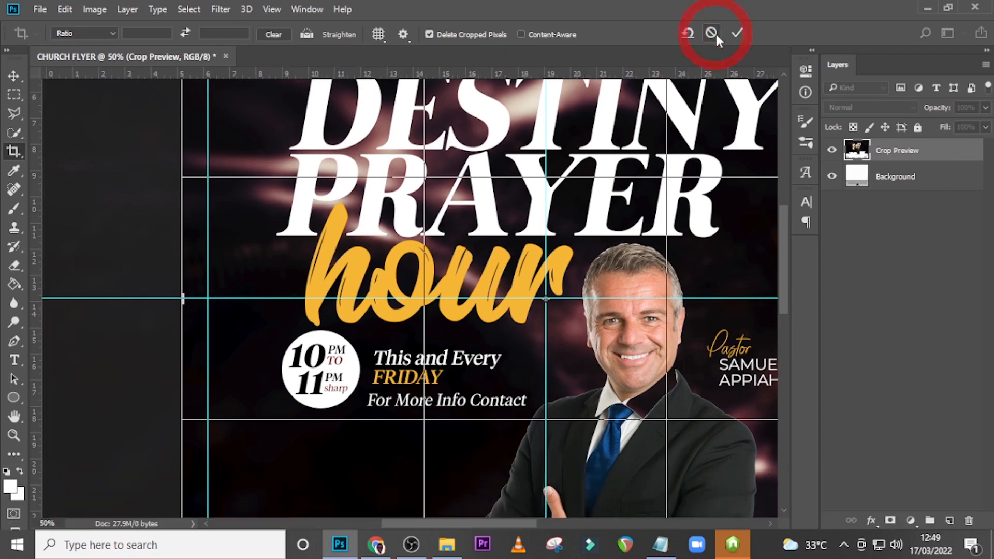
key(v)
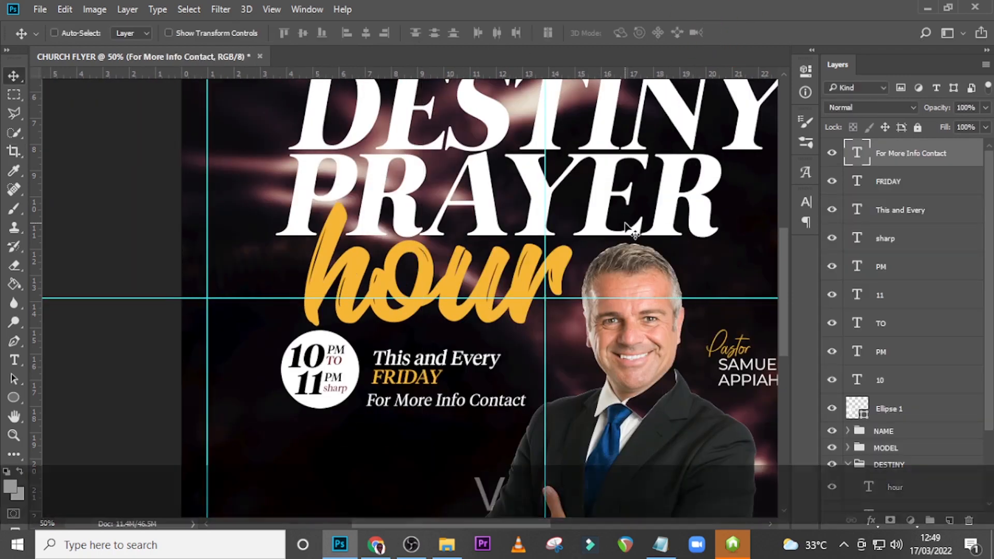
Fine-tune the horizontal position of "For More Info Contact" by nudging it right toward the left edge of "FRIDAY"
key(Left)
key(Left)
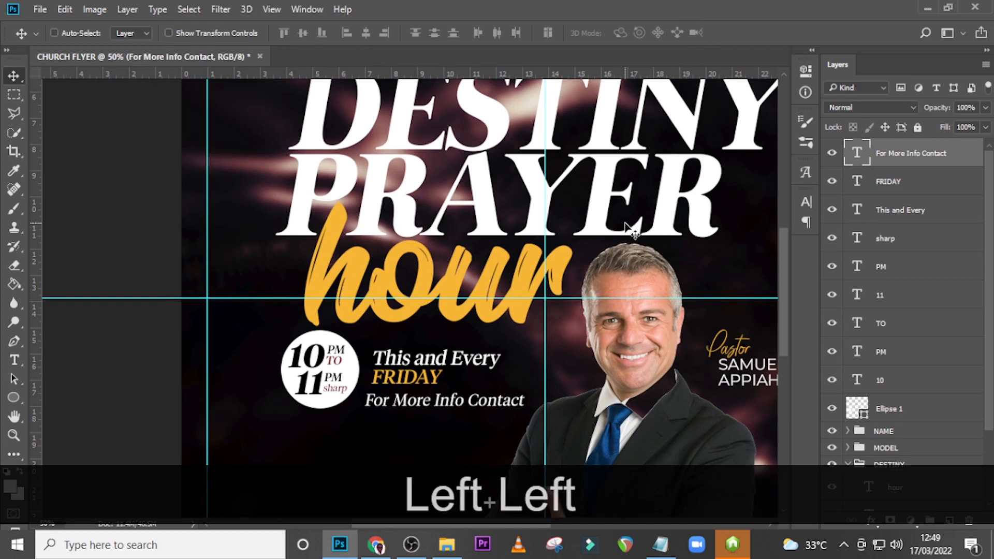
key(Right)
key(Right)
key(Right)
key(Right)
key(Right)
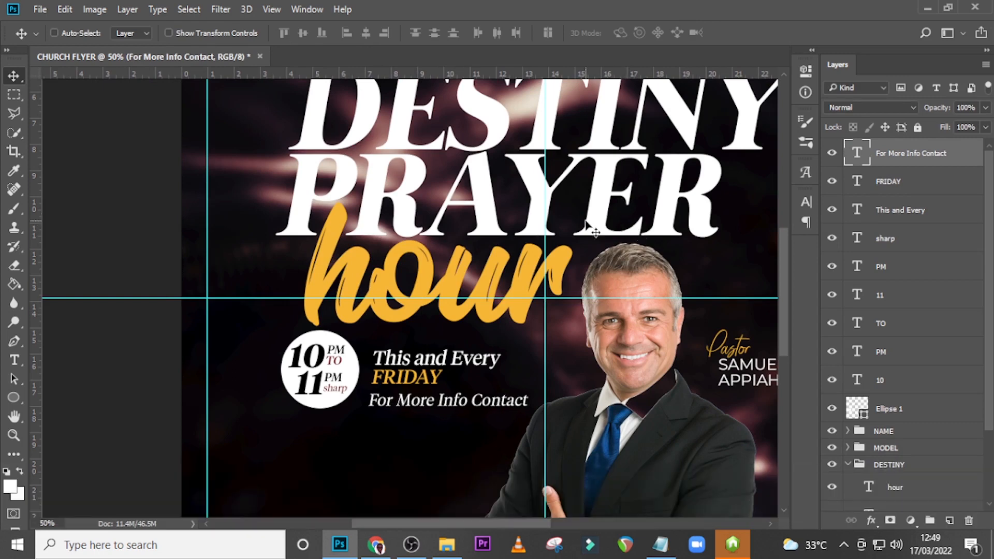
Duplicate the "For More Info Contact" text layer and move the copy straight down to directly below the original
scroll(590, 222, down, 5)
key(ctrl+j)
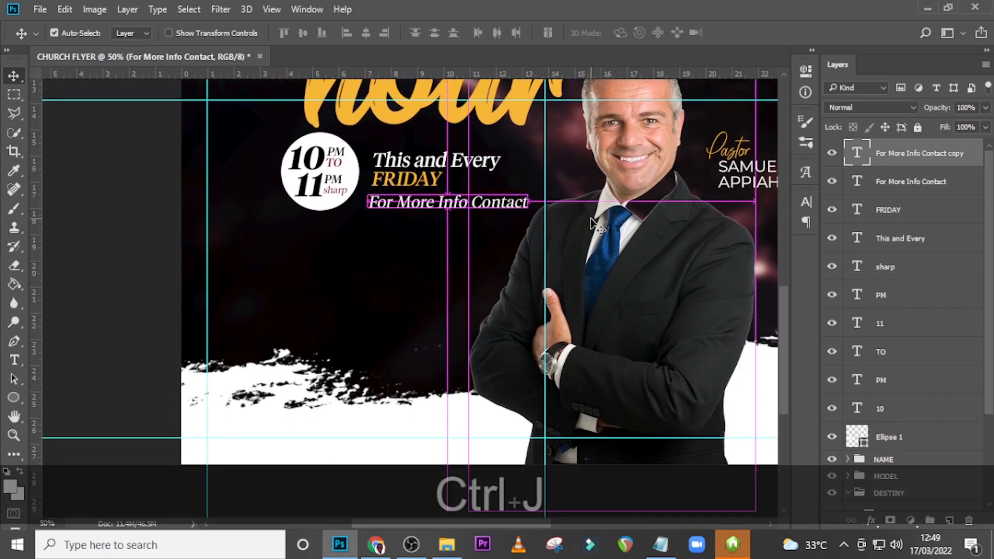
key(v)
key(shift)
key(shift)
key(Down)
key(Down)
key(Down)
key(Down)
key(Down)
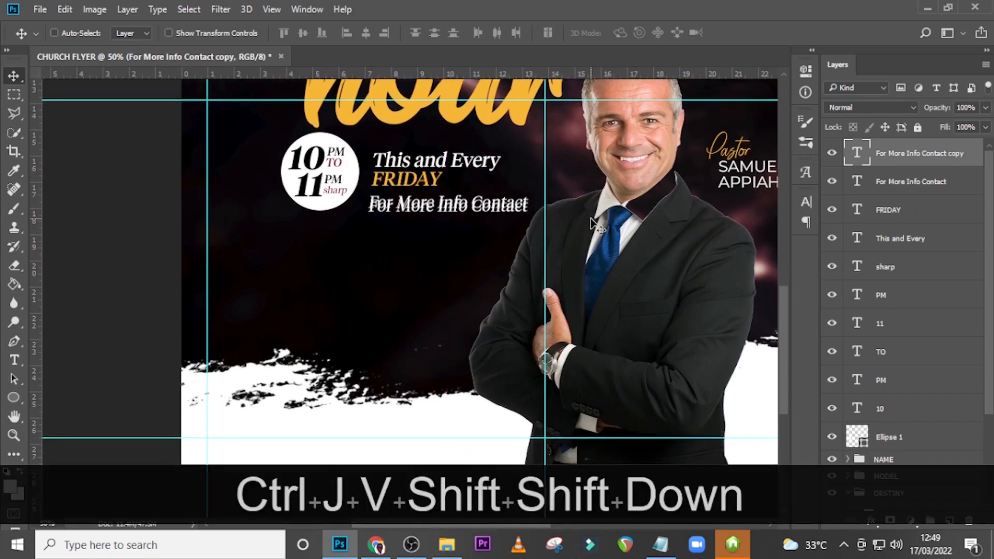
Replace the duplicated contact line's text with the first phone number copied from 99.txt
click(660, 545)
drag(363, 392, 260, 392)
key(ctrl+c)
click(529, 4)
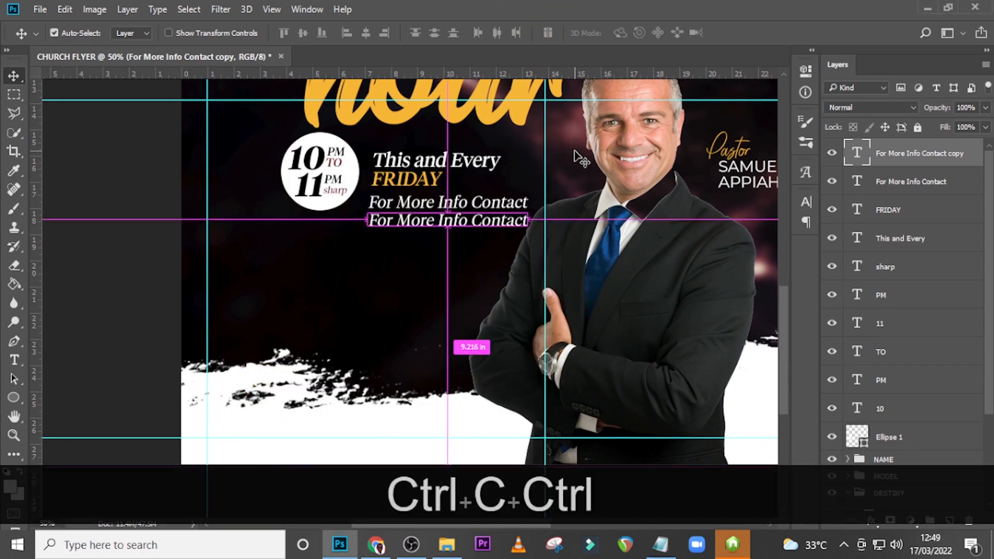
double_click(862, 155)
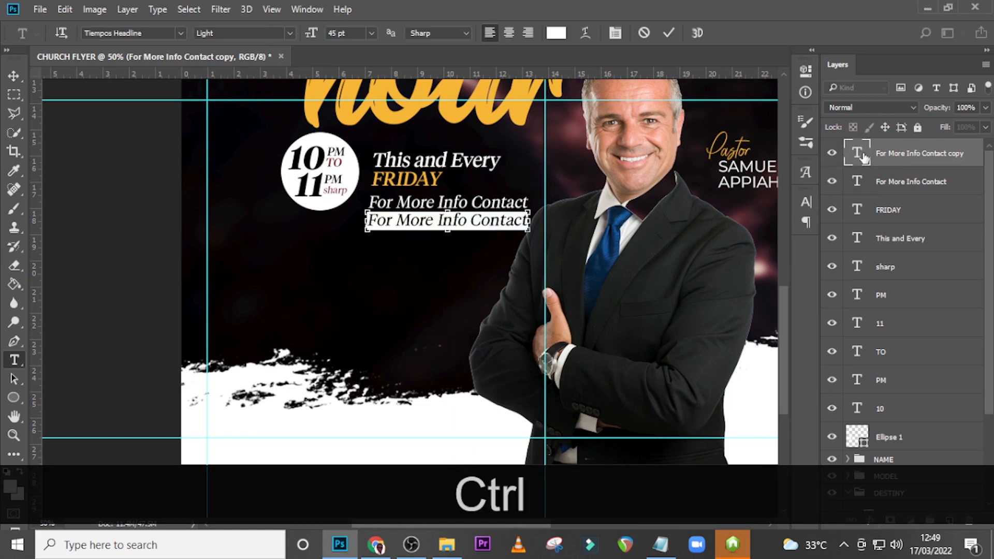
key(ctrl+v)
click(863, 158)
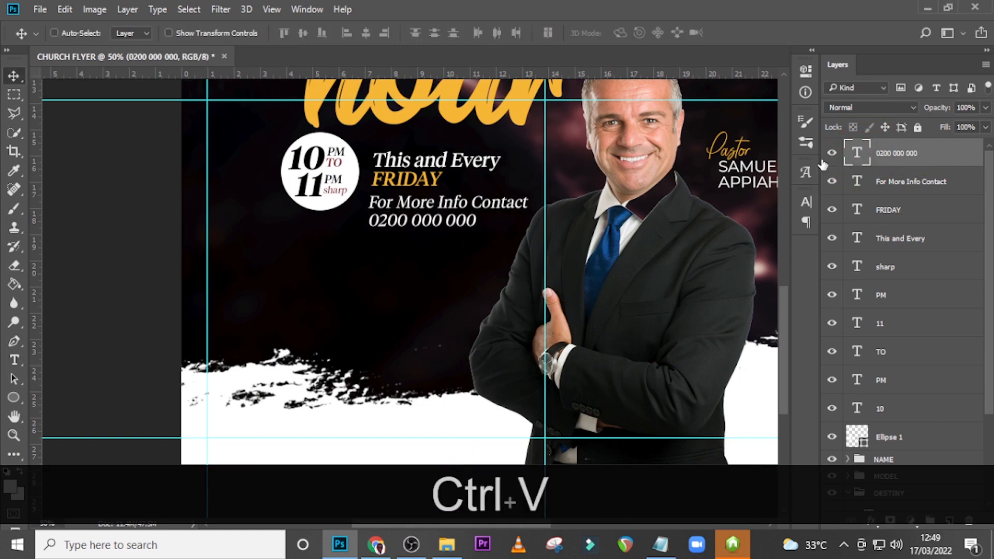
Set the phone number line to the Bold style at 50 pt
click(812, 202)
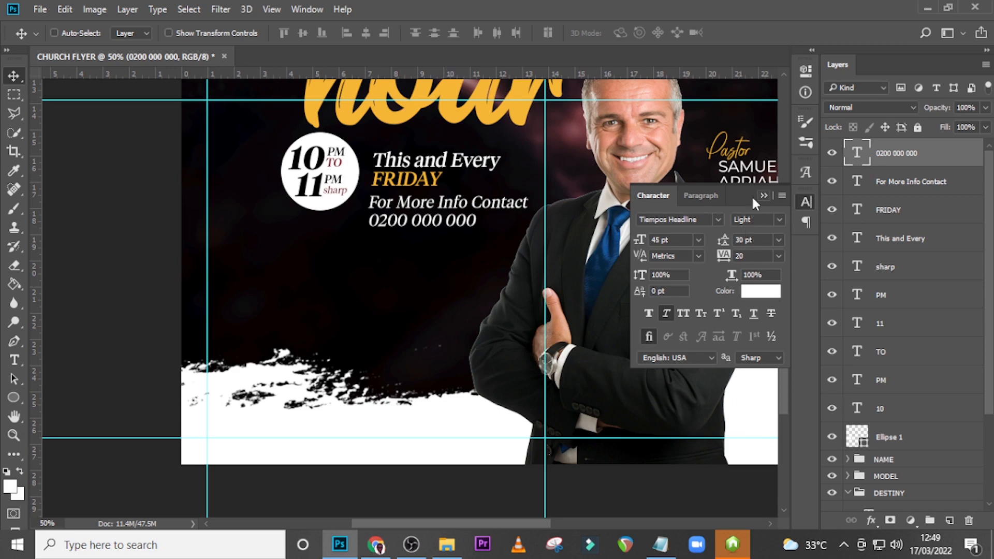
click(785, 218)
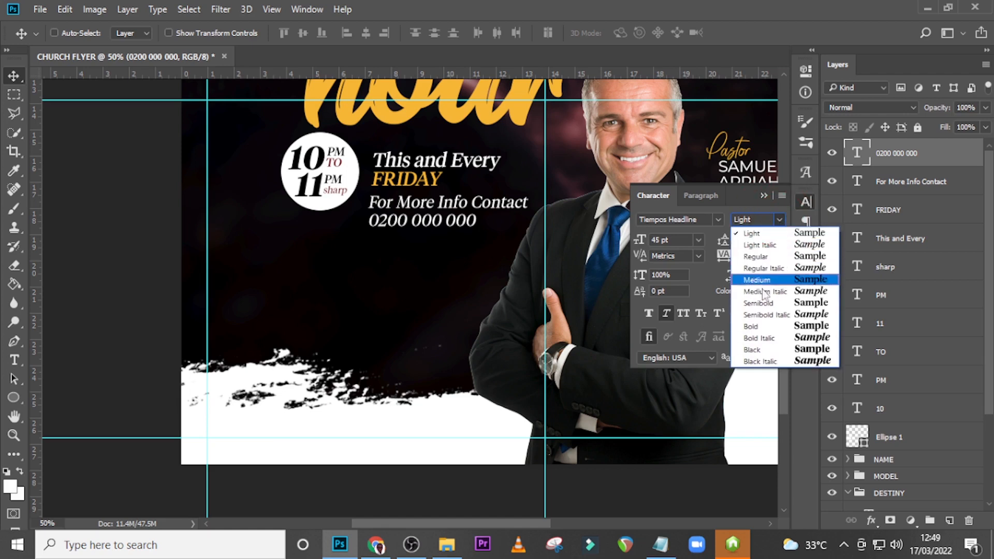
click(754, 330)
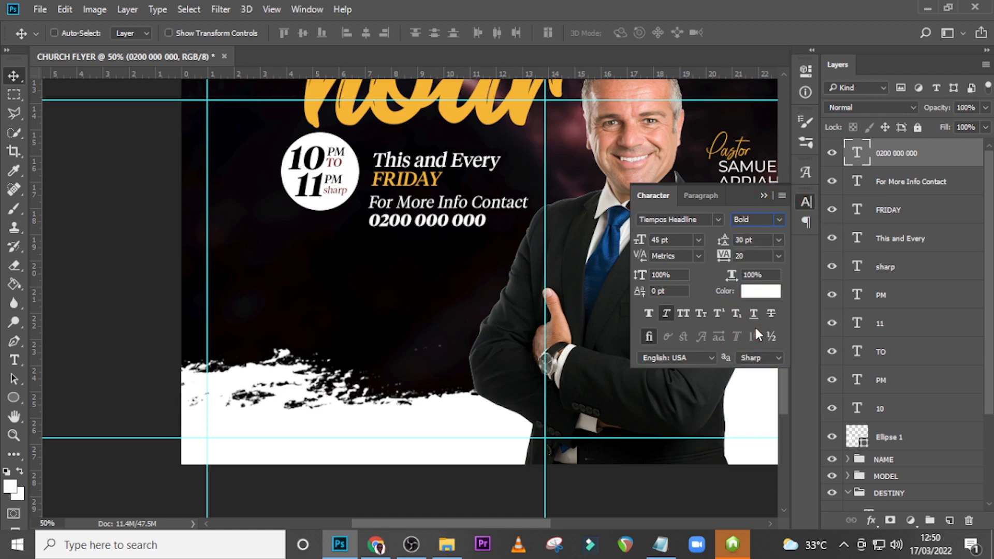
click(673, 239)
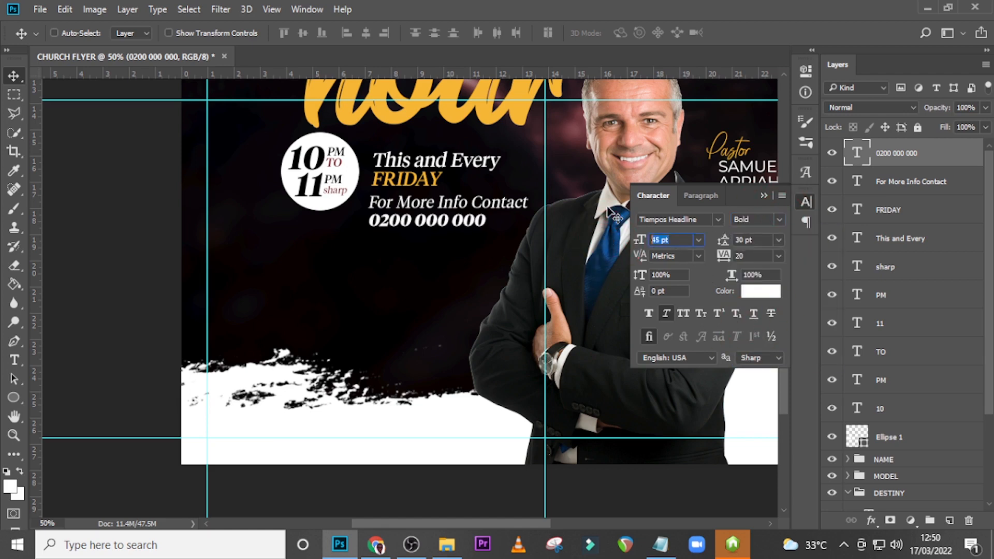
text(50)
key(Return)
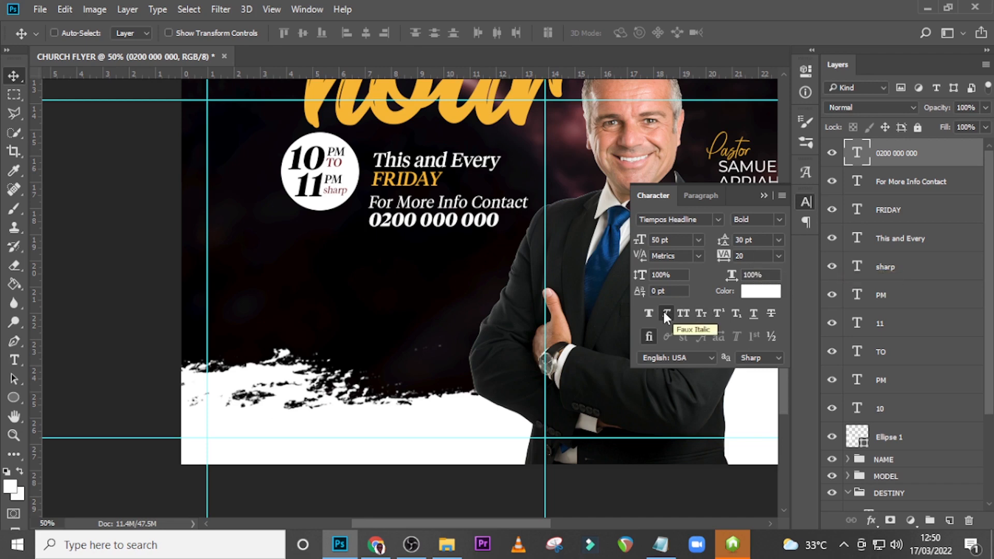
Change the phone number line's text colour to black
click(757, 295)
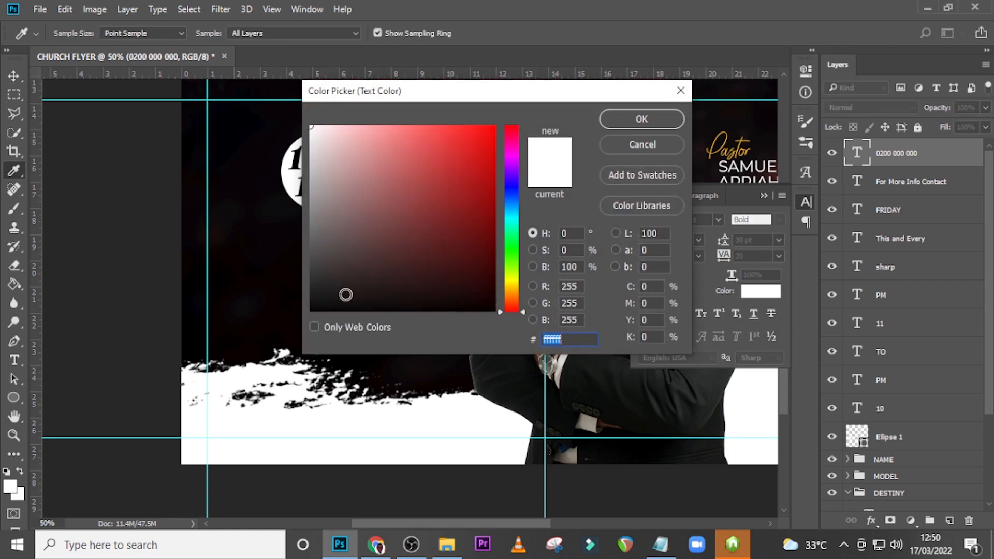
click(311, 311)
click(611, 122)
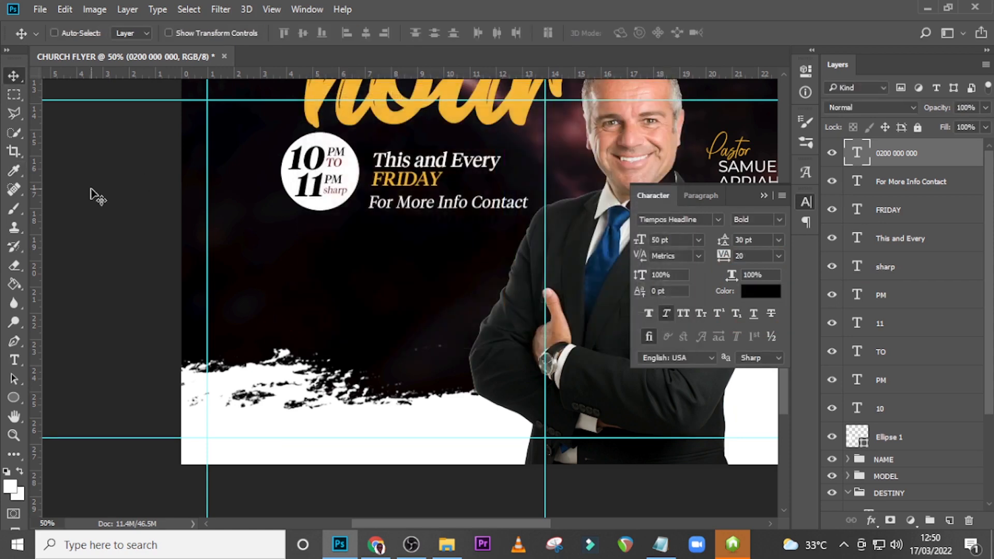
Draw a white rectangle about 366 x 44 px over the phone number line under "For More Info Contact"
right_click(7, 401)
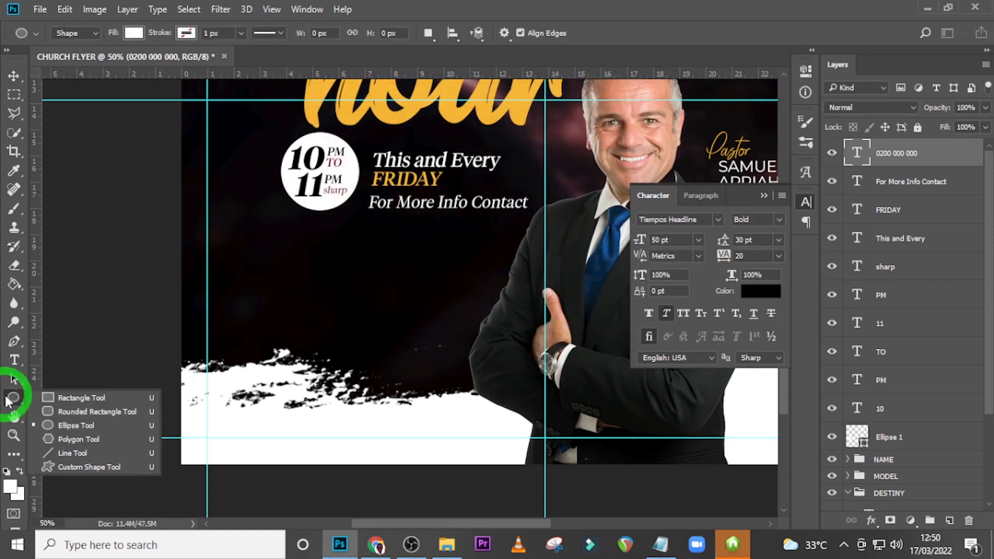
click(51, 399)
drag(371, 217, 503, 231)
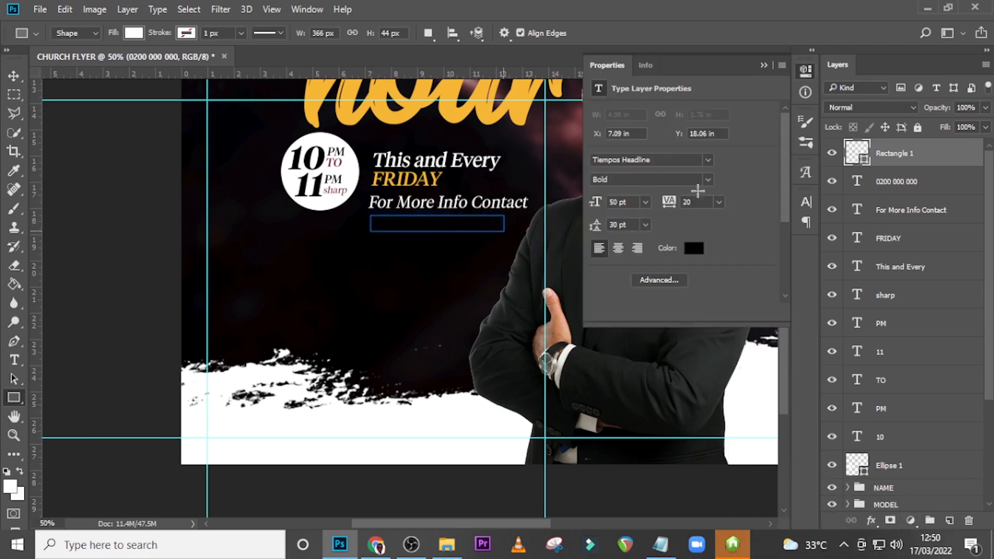
click(764, 65)
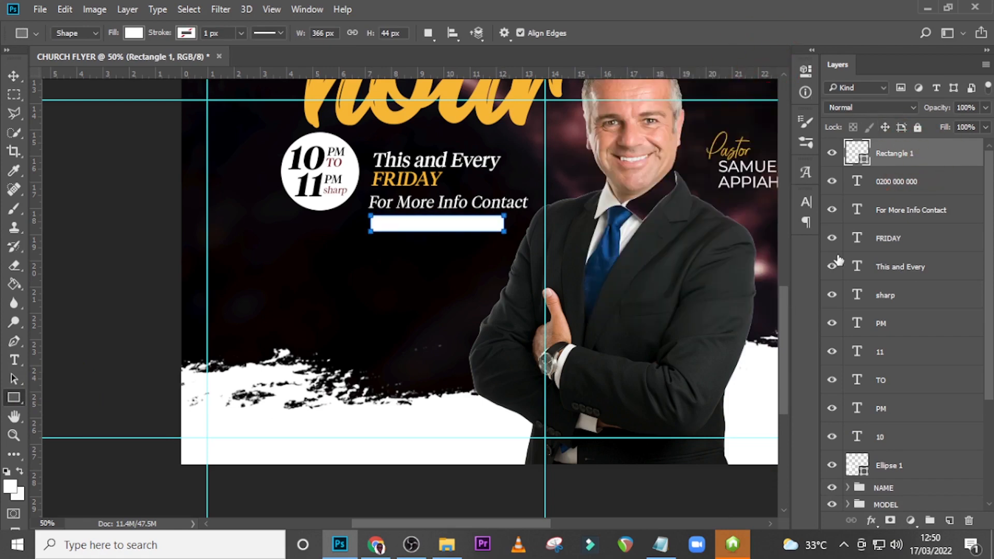
Nudge the white rectangle up and left until it sits closely under "For More Info Contact", flush with that line's left edge
key(v)
key(ctrl+equal)
key(ctrl+equal)
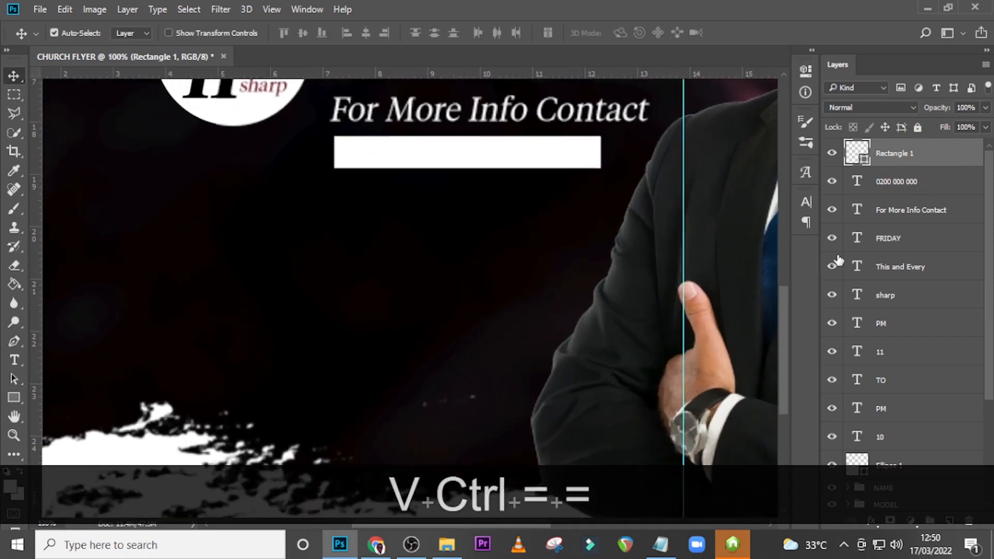
scroll(378, 165, up, 1)
scroll(381, 168, up, 4)
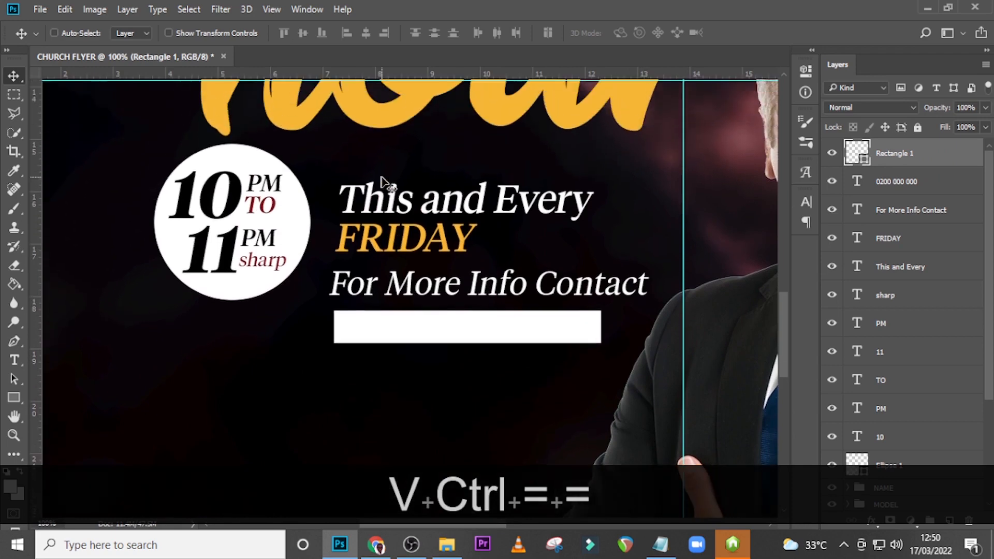
key(Up)
key(Up)
key(Up)
key(Up)
key(Up)
key(Up)
key(Up)
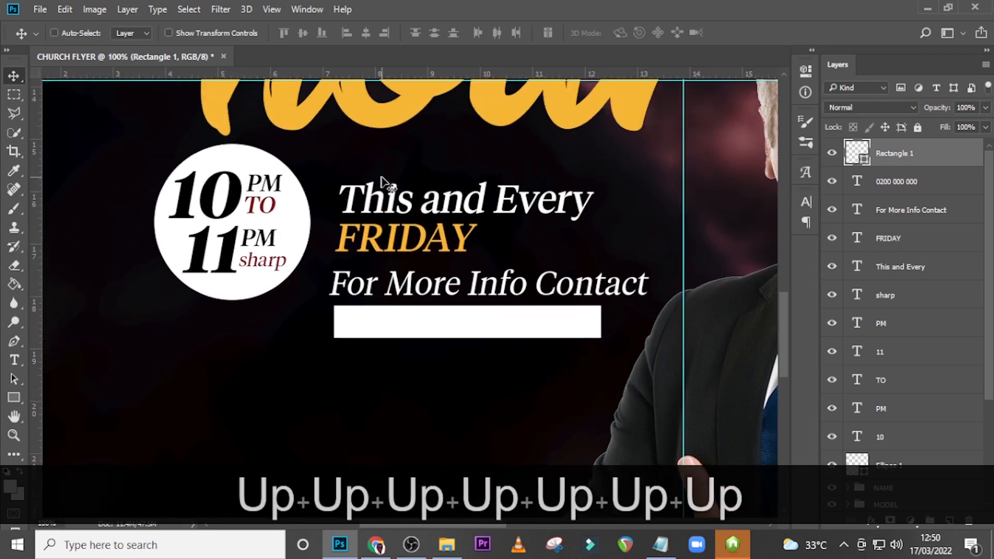
key(Left)
key(Left)
key(Left)
key(Left)
key(Left)
key(Left)
key(Left)
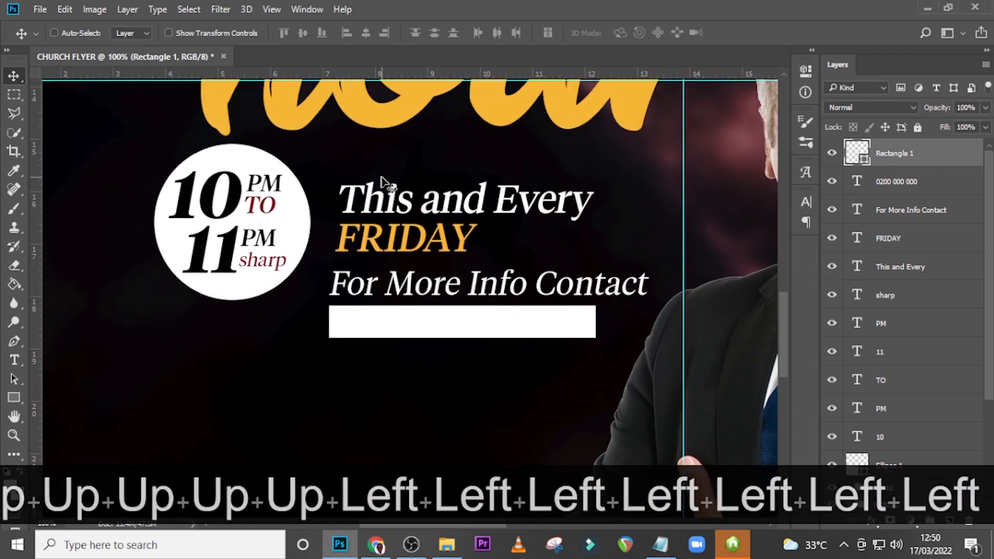
Skew the white rectangle horizontally so its short sides slant like the italic text
key(ctrl+t)
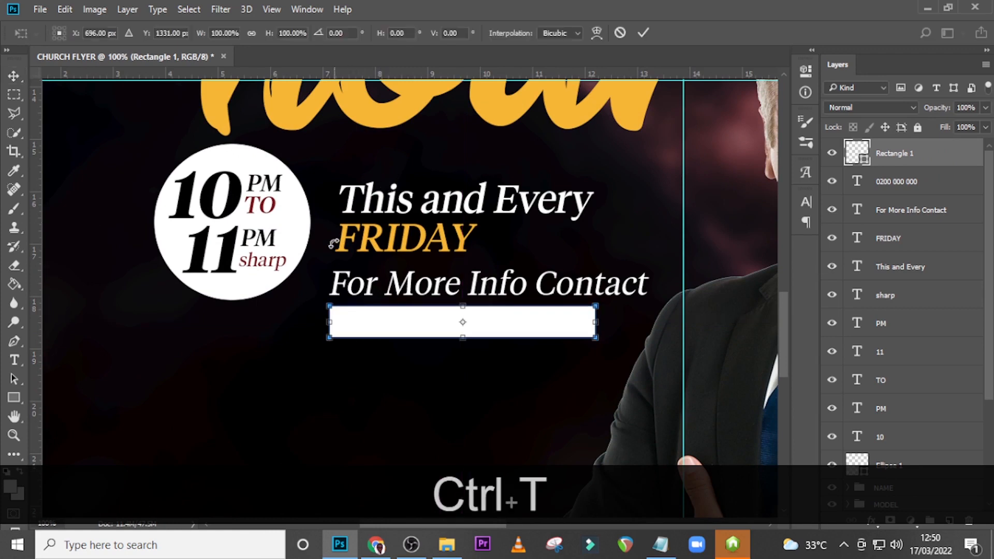
right_click(422, 338)
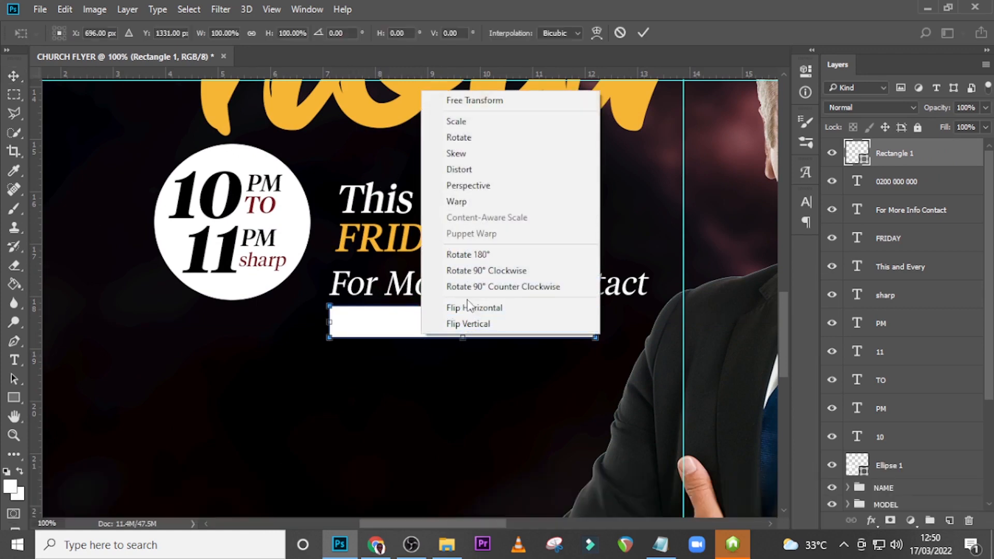
click(465, 157)
drag(462, 306, 465, 306)
key(Return)
key(shift+Left)
key(Right)
key(Right)
key(Right)
key(Right)
key(ctrl+t)
right_click(422, 324)
click(457, 141)
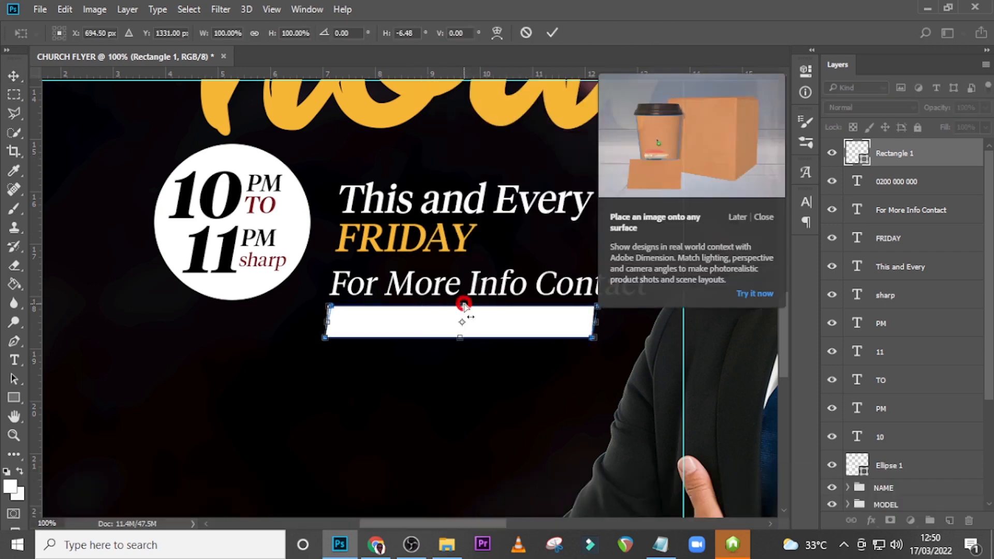
key(Return)
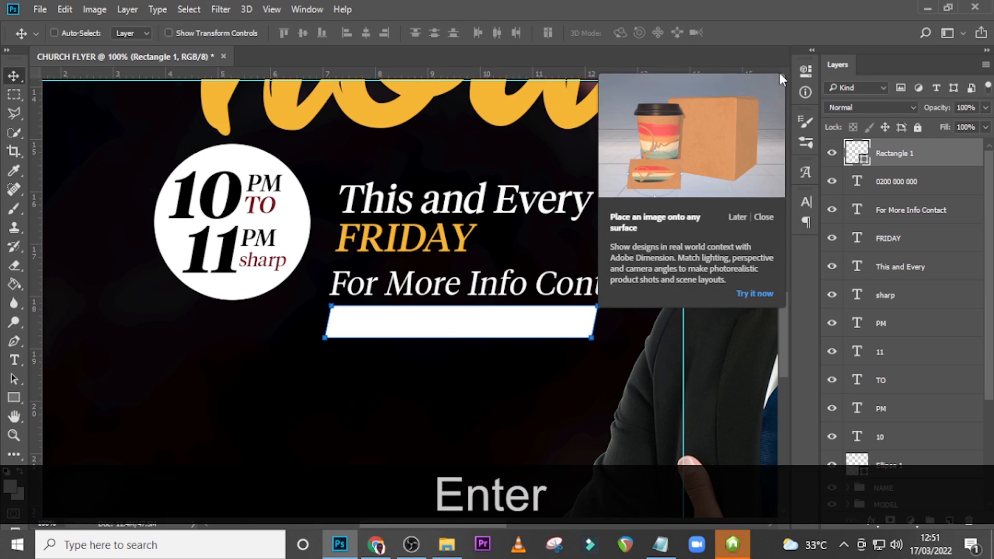
Place the rectangle layer beneath the phone number text layer and nudge the number down to centre it in the white bar
click(896, 184)
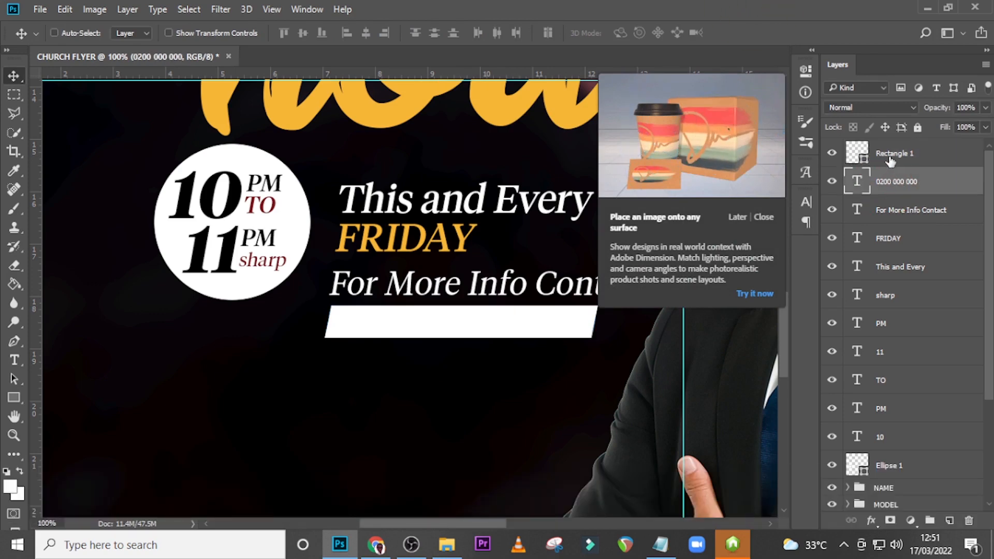
drag(890, 162, 891, 187)
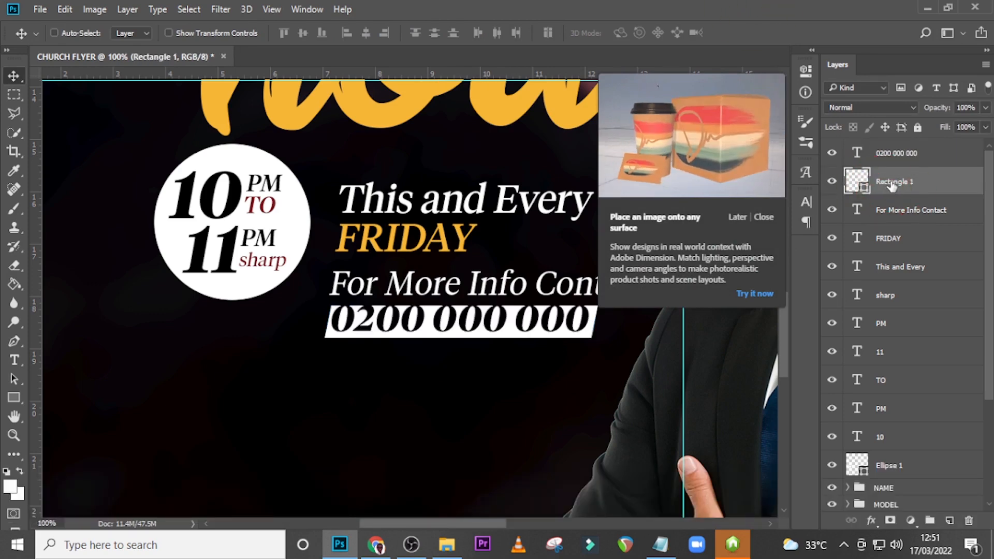
click(894, 155)
key(Down)
key(Down)
key(Down)
key(Down)
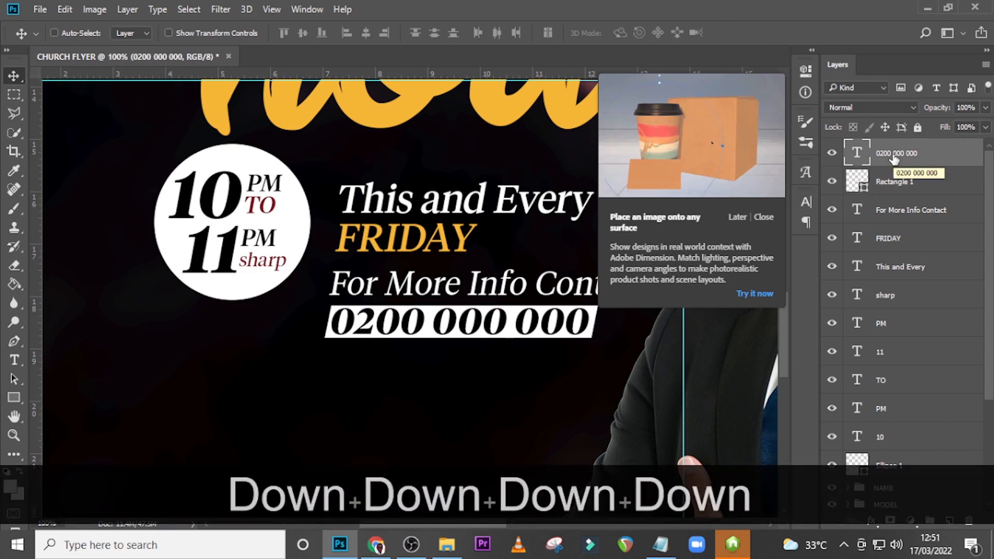
Duplicate the phone number with its white bar and move the copy directly below the original, offset slightly left to follow the slant
ctrl+click(892, 182)
key(ctrl+j)
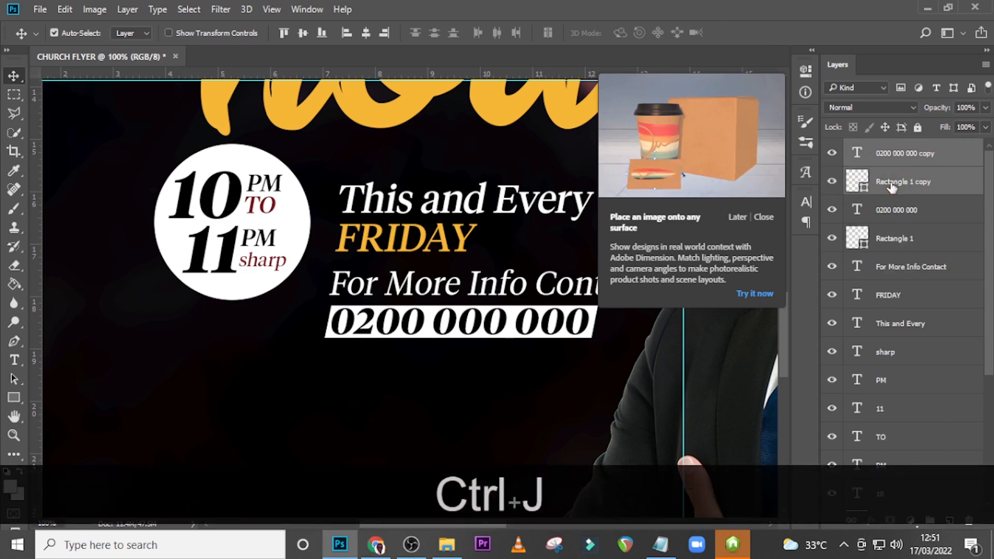
key(shift+Down)
key(shift+Down)
key(shift+Down)
key(shift+Down)
key(shift+Down)
key(shift+Down)
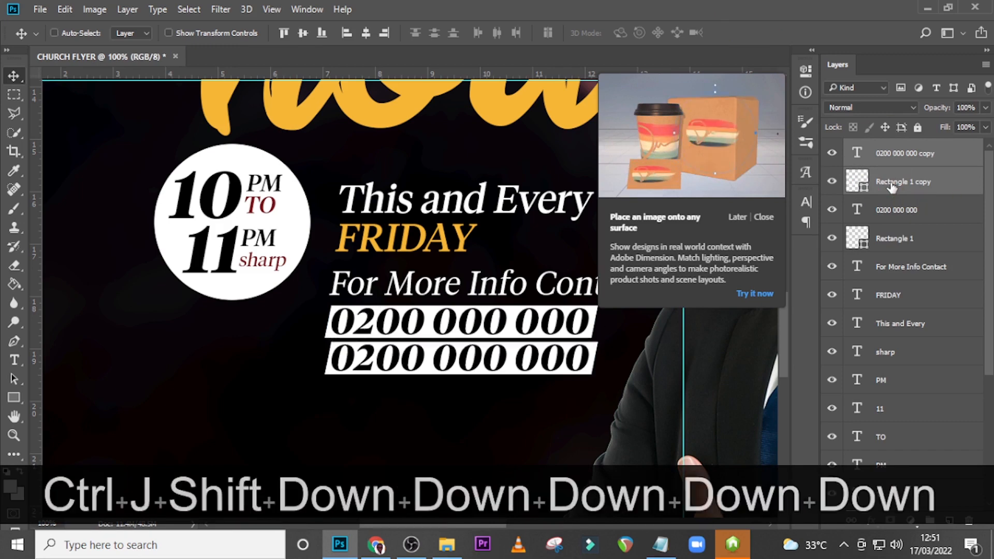
key(shift+Up)
key(Down)
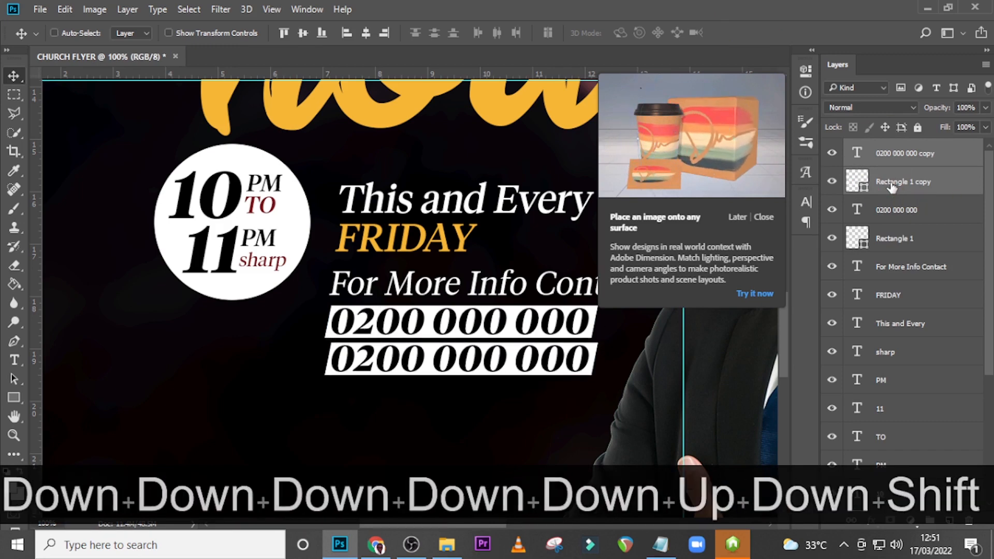
key(shift+Left)
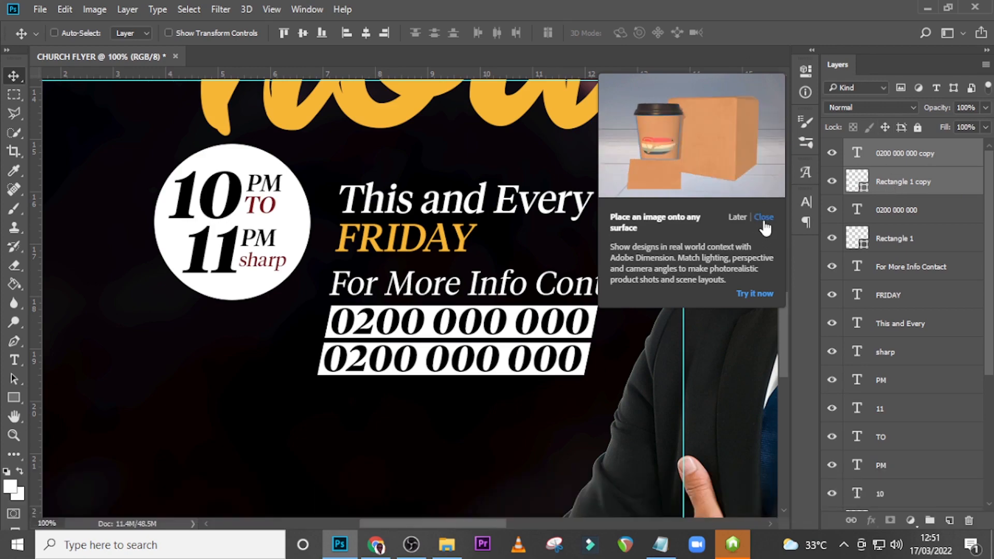
click(763, 217)
Group all time, day and contact layers from Ellipse 1 upward, including the duplicated phone number text, and collapse the group
key(ctrl+0)
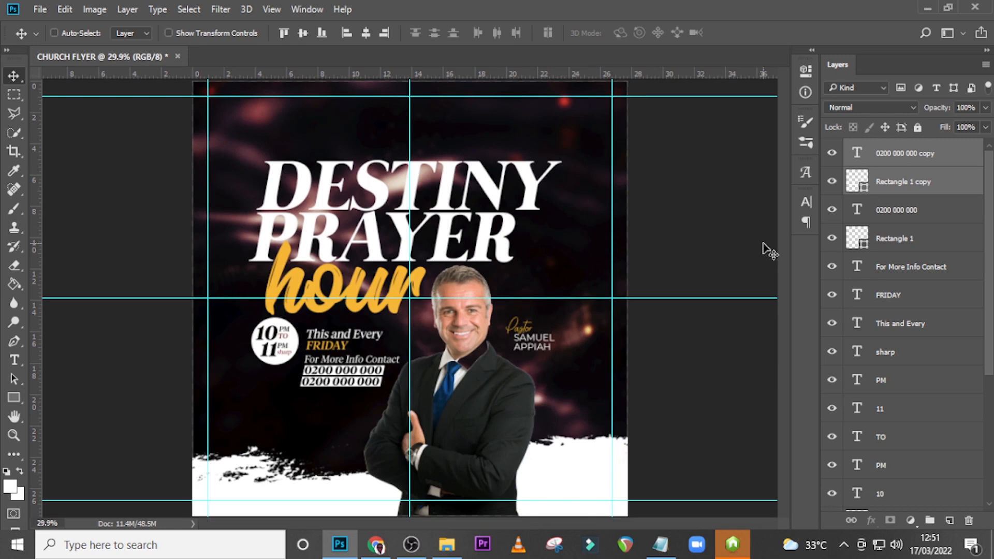
key(shift)
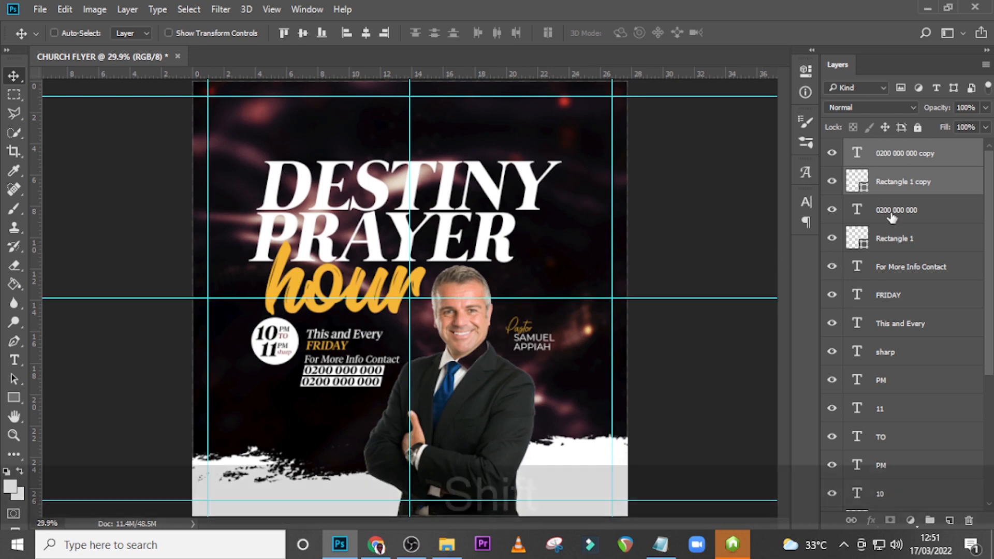
scroll(922, 358, down, 4)
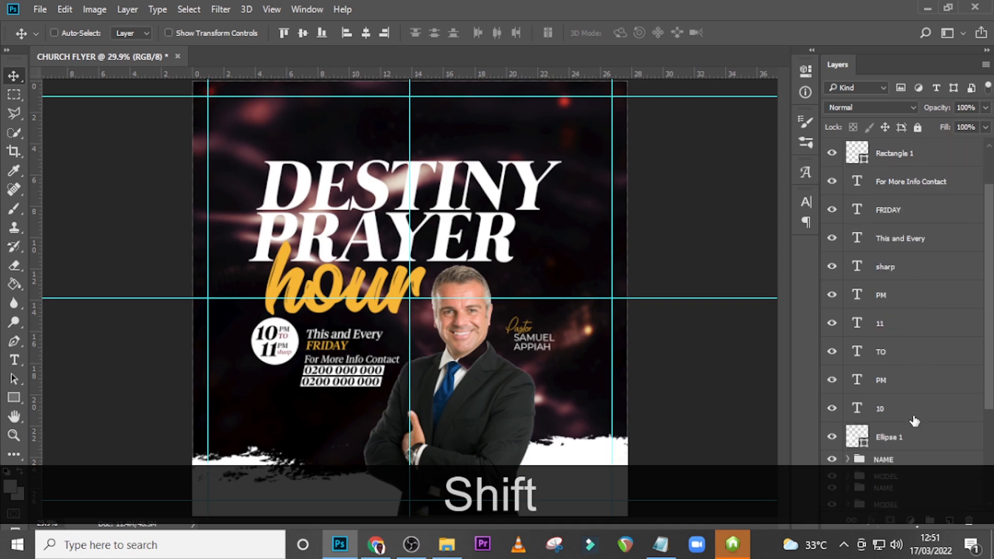
shift+click(895, 410)
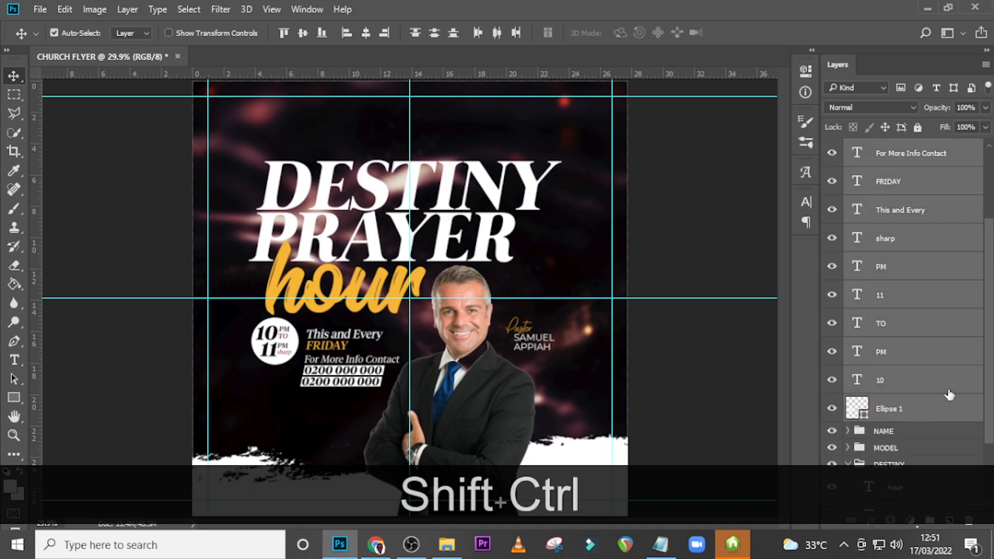
key(ctrl+shift+g)
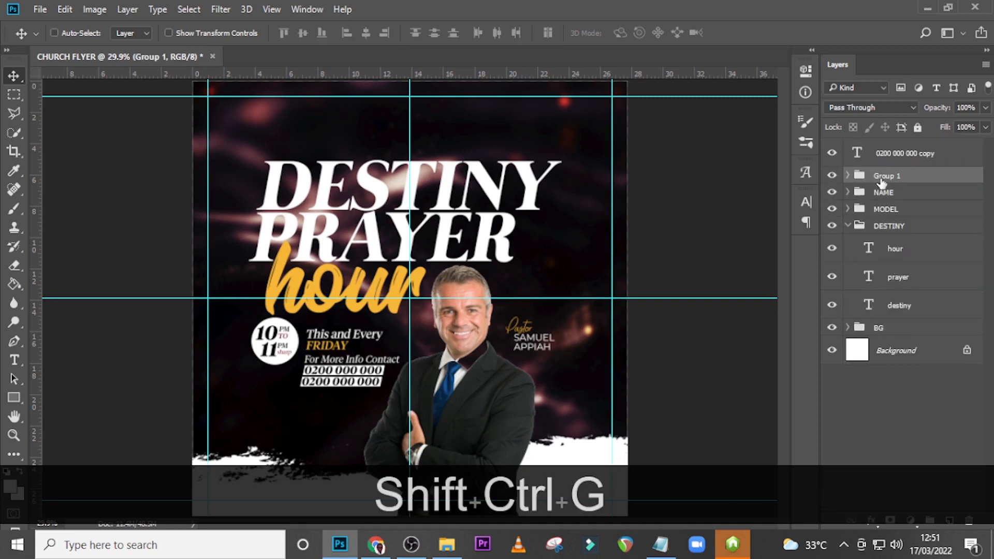
click(843, 176)
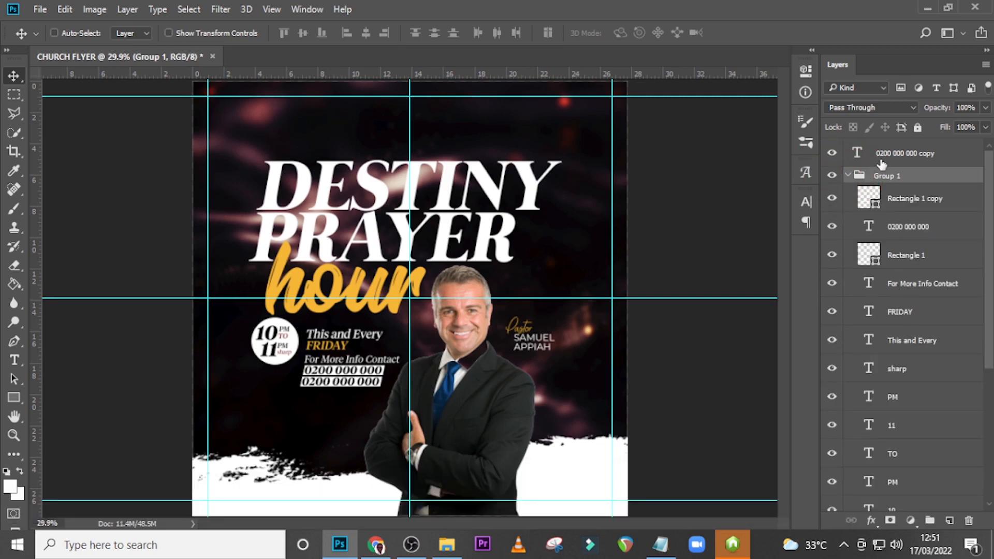
click(883, 187)
click(847, 147)
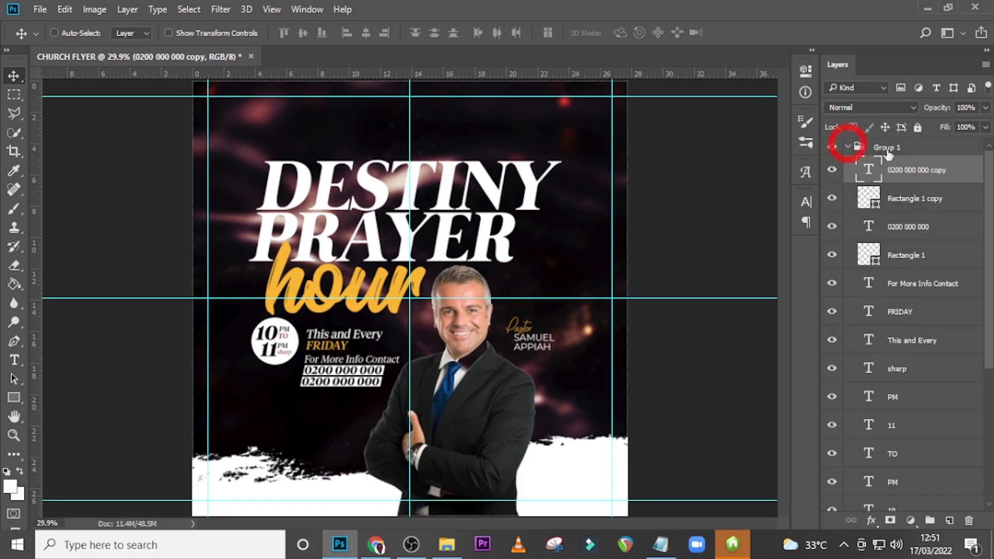
Rename the new group as TIME DAY TEL and toggle its visibility to check its contents
double_click(886, 147)
key(Caps_Lock)
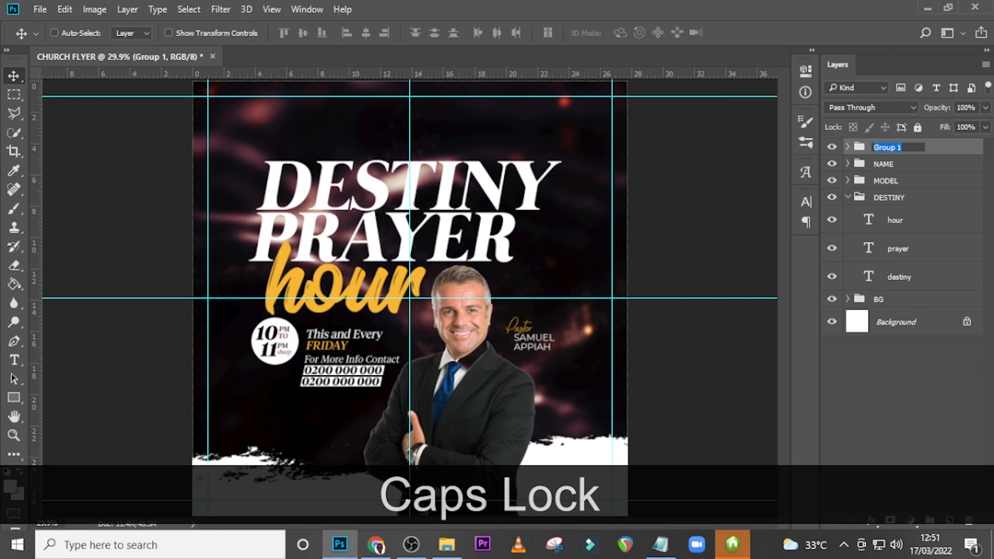
text(TIME )
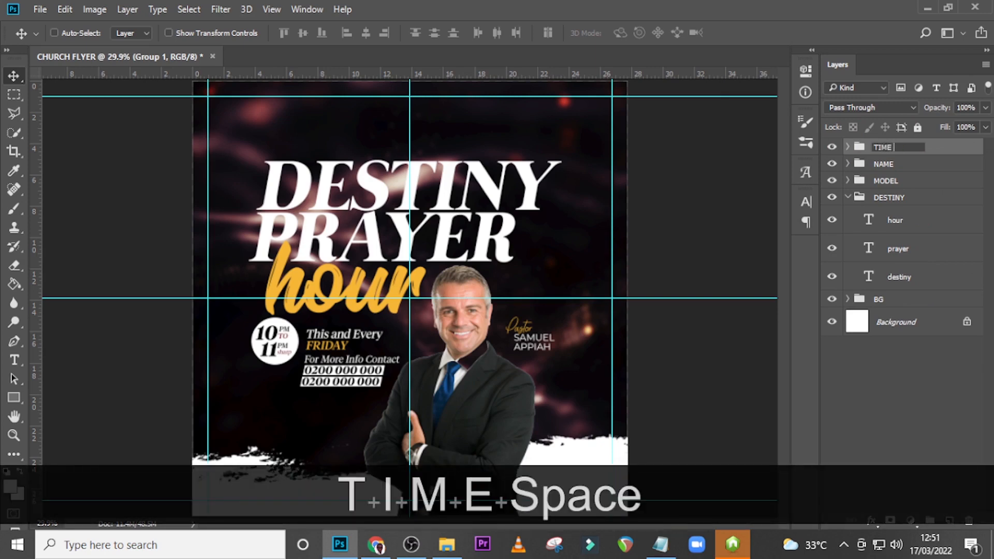
text(DAY TEL)
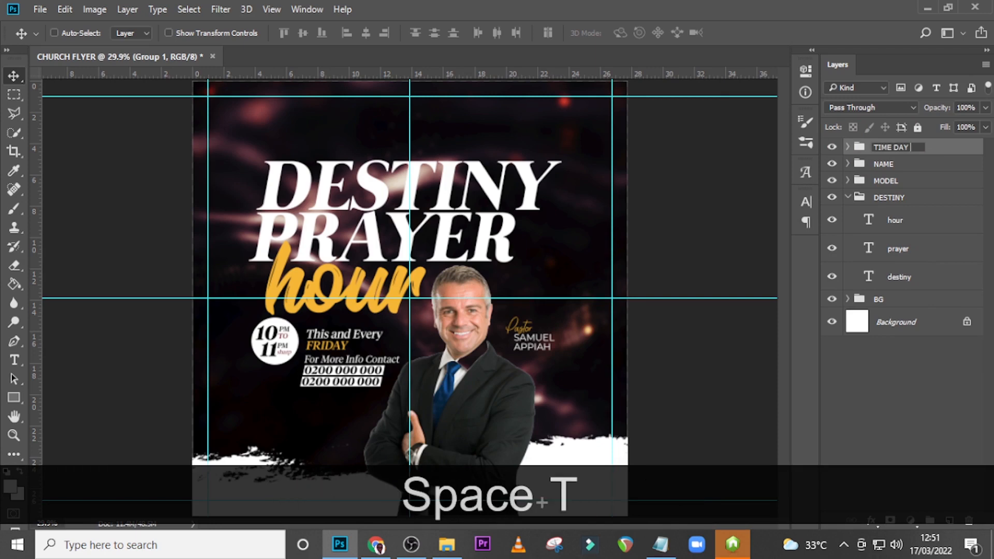
key(Return)
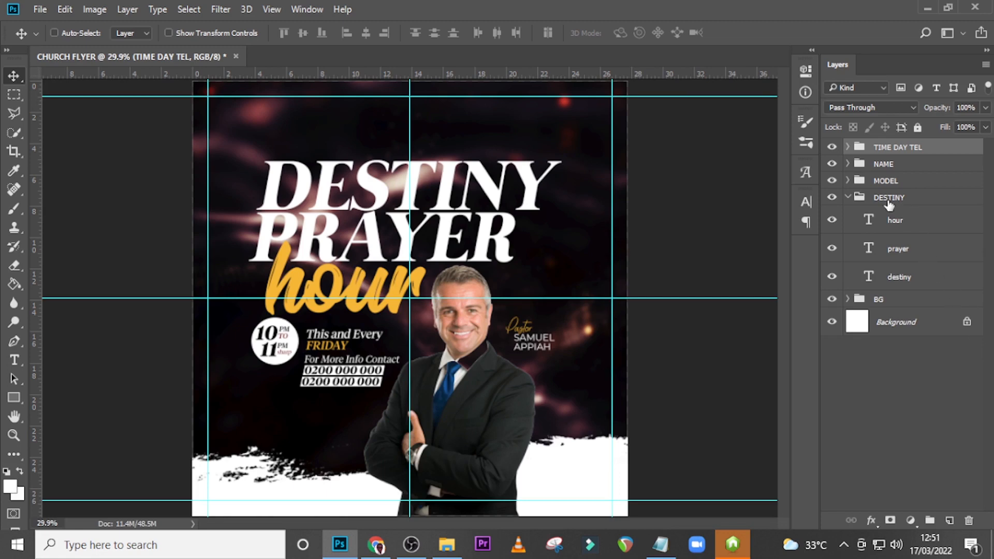
click(833, 148)
click(834, 147)
click(834, 147)
click(835, 148)
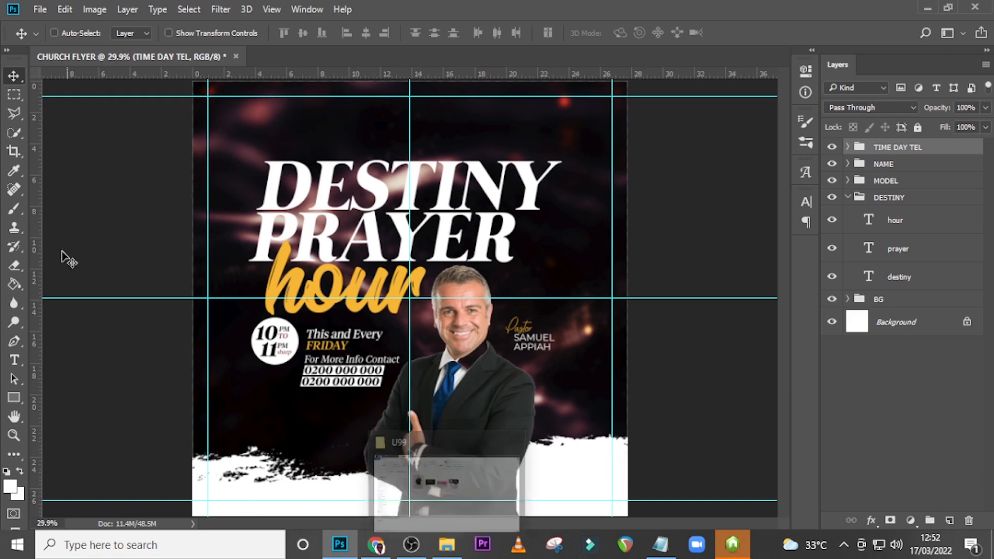
Draw a white rectangle about 1114 x 55 px across the lower part of the model, just above the bottom guide
click(14, 397)
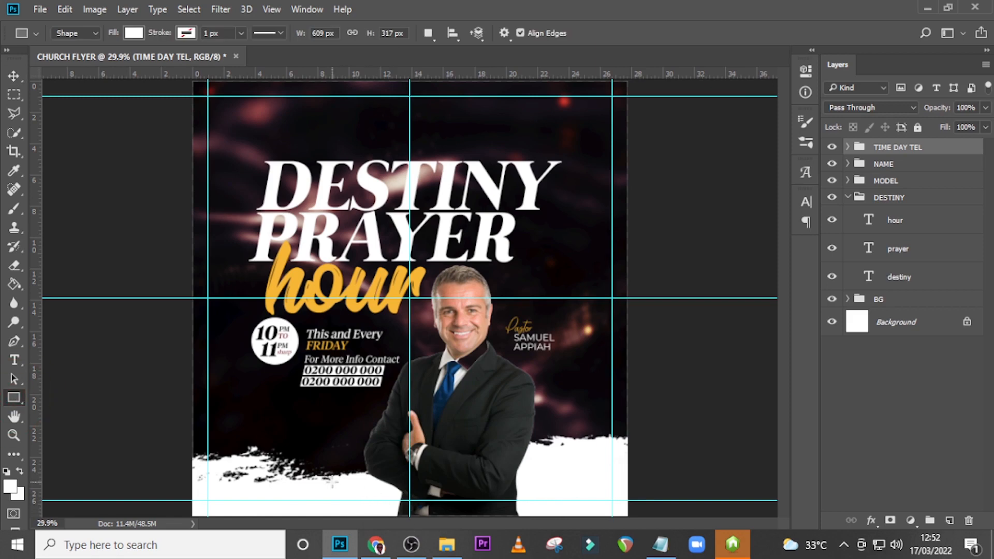
drag(332, 482, 575, 494)
click(760, 64)
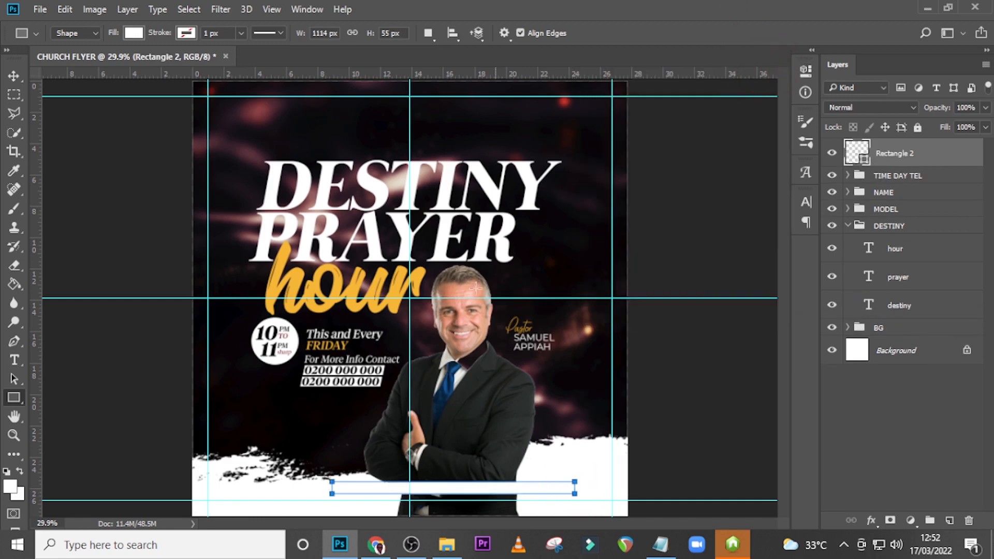
key(t)
click(398, 436)
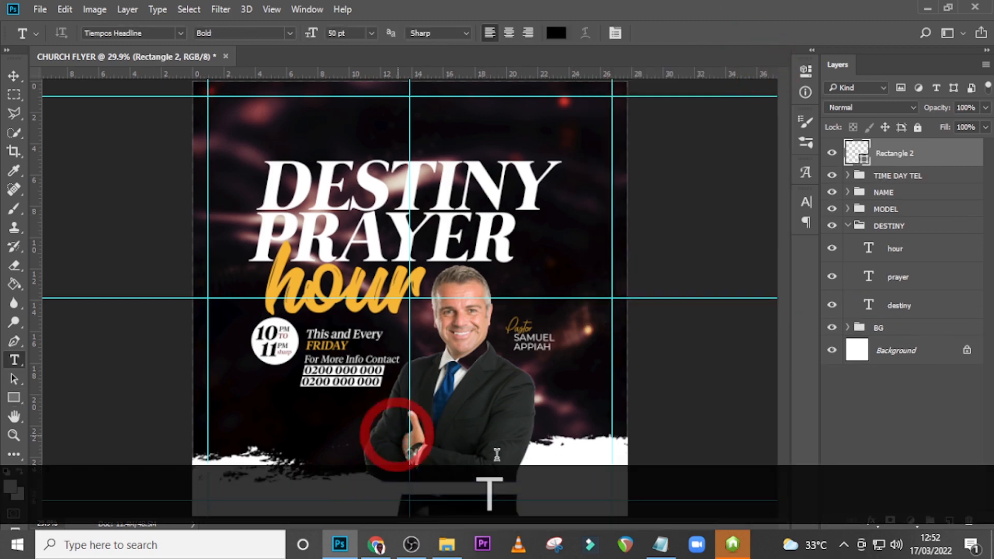
click(660, 543)
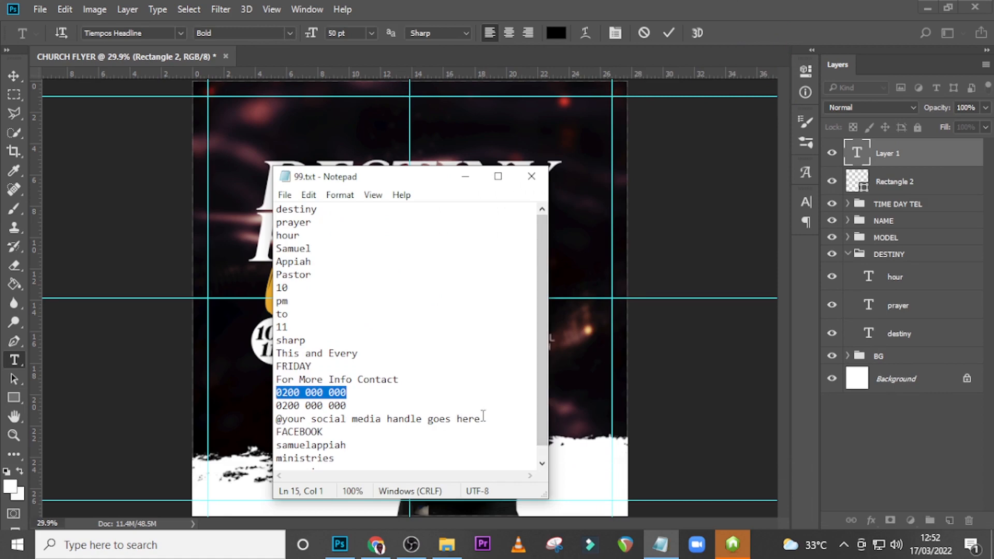
drag(481, 418, 241, 412)
key(ctrl+c)
click(464, 176)
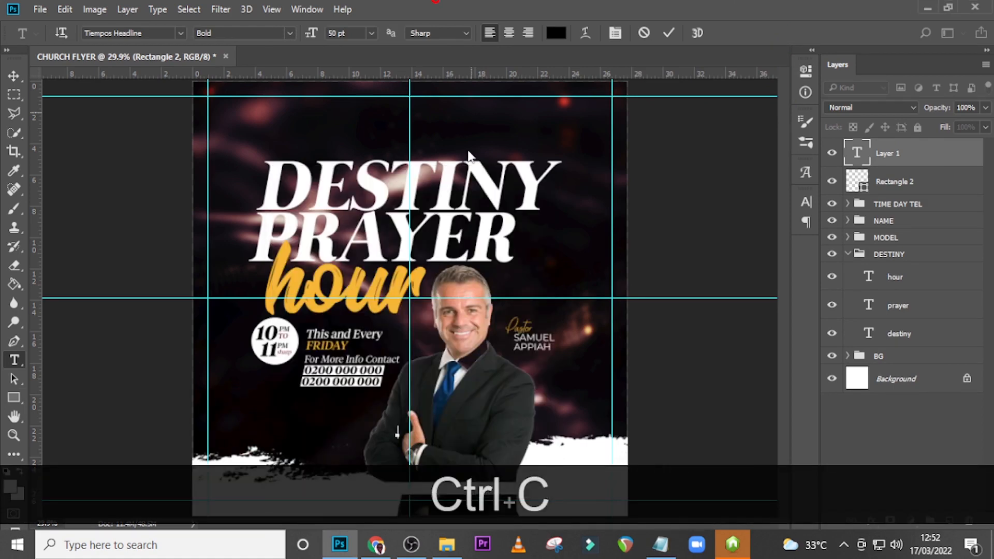
key(ctrl+v)
click(886, 156)
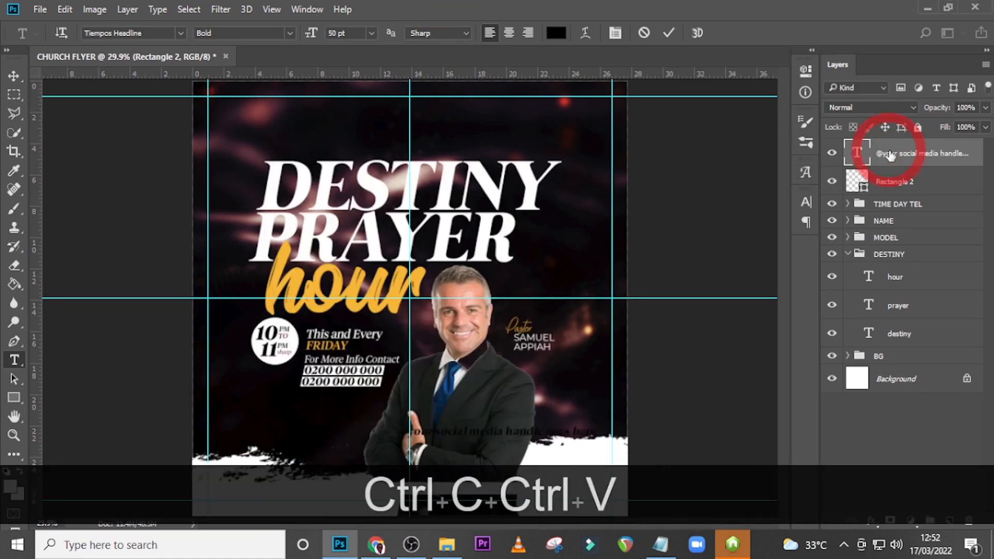
Move the social media handle text down onto the white bar and centre it on the middle vertical guide
key(v)
drag(510, 428, 415, 477)
key(ctrl+t)
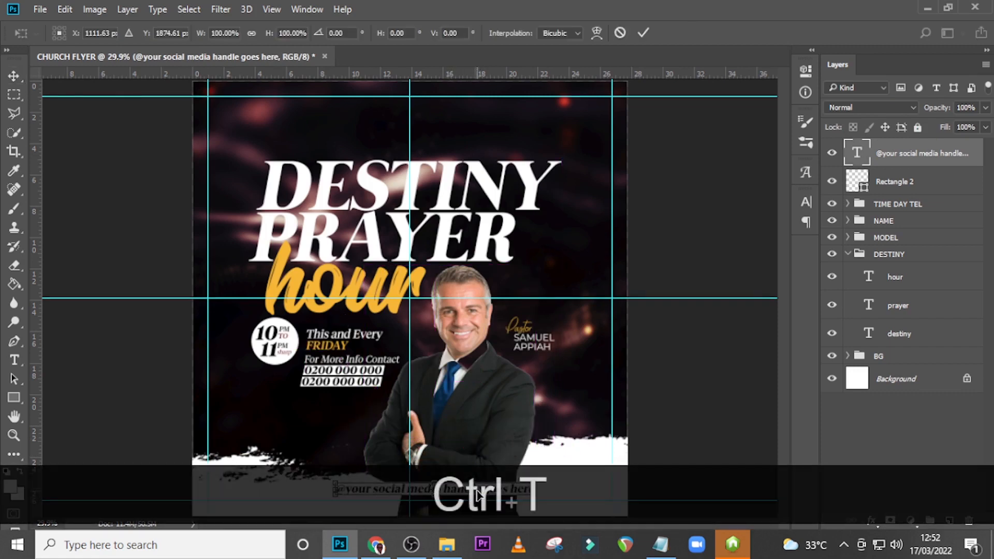
drag(482, 492, 456, 492)
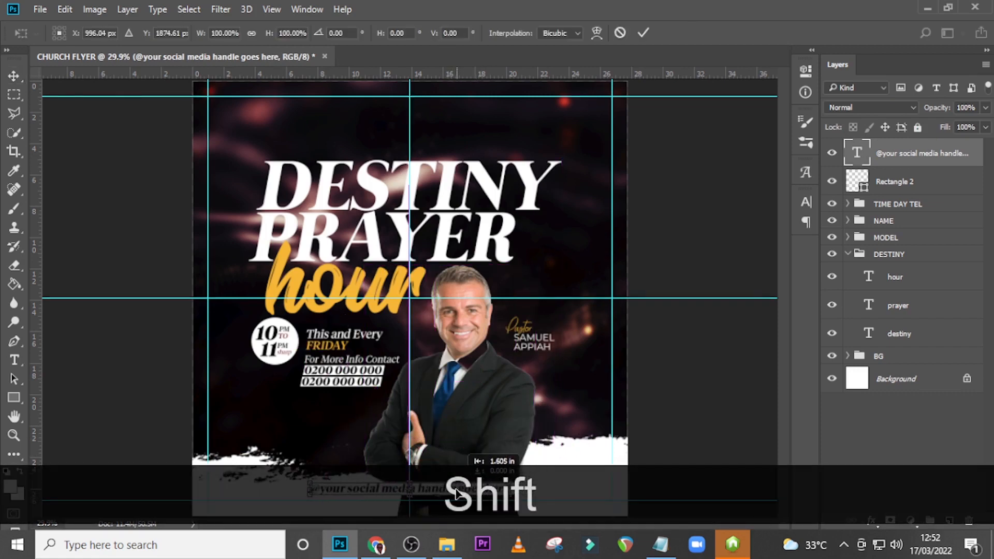
key(ctrl+shift+equal)
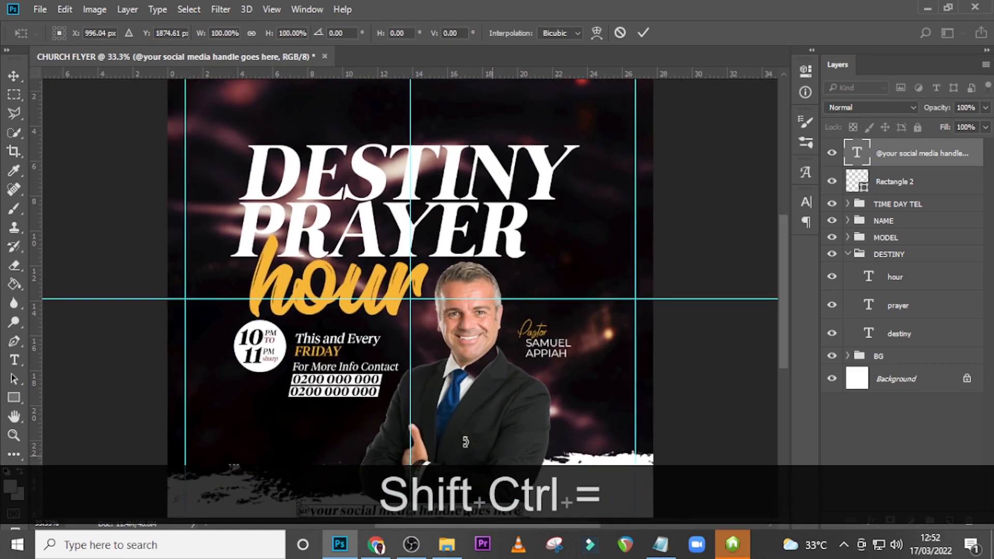
scroll(448, 364, down, 3)
key(ctrl+equal)
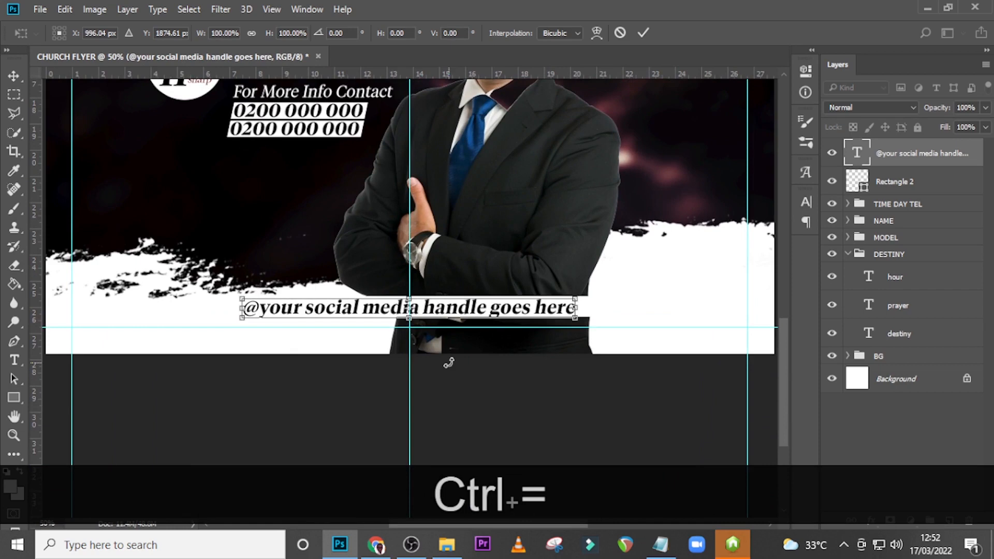
key(Return)
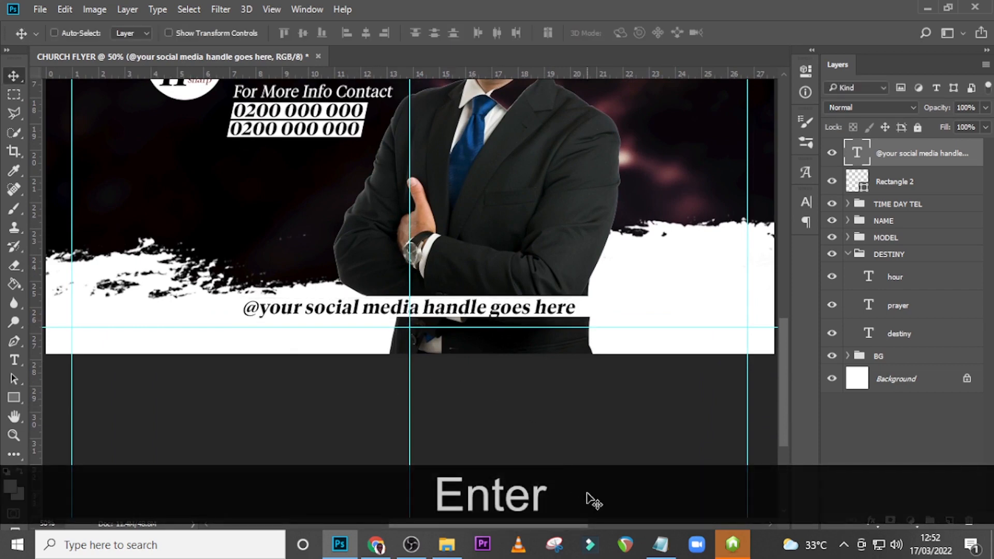
Change the social media handle text's font to Montserrat SemiBold
click(806, 202)
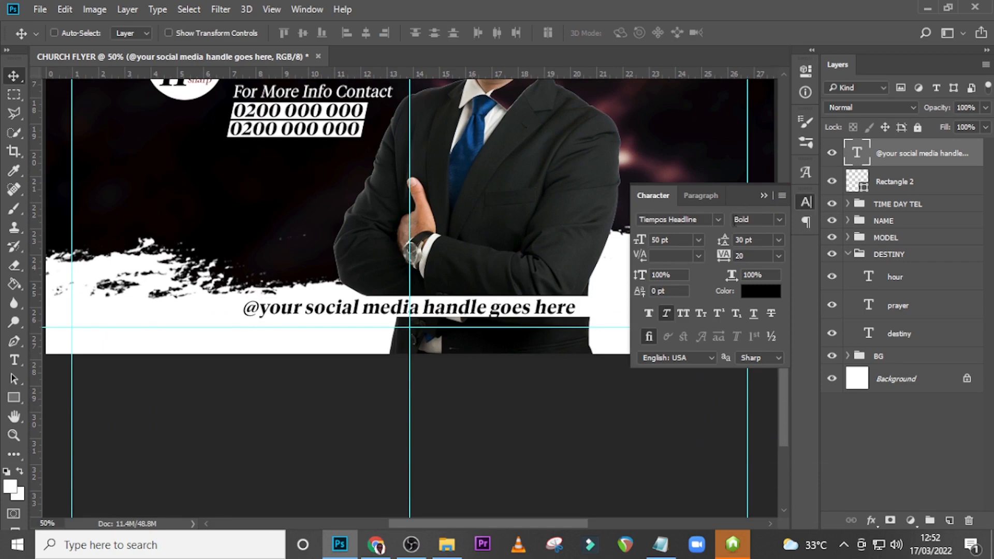
click(717, 220)
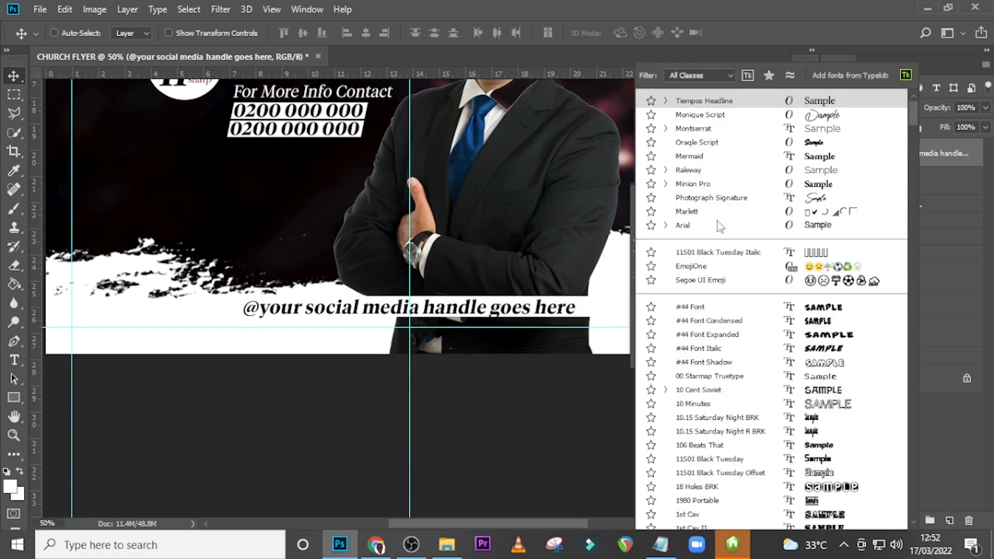
click(699, 130)
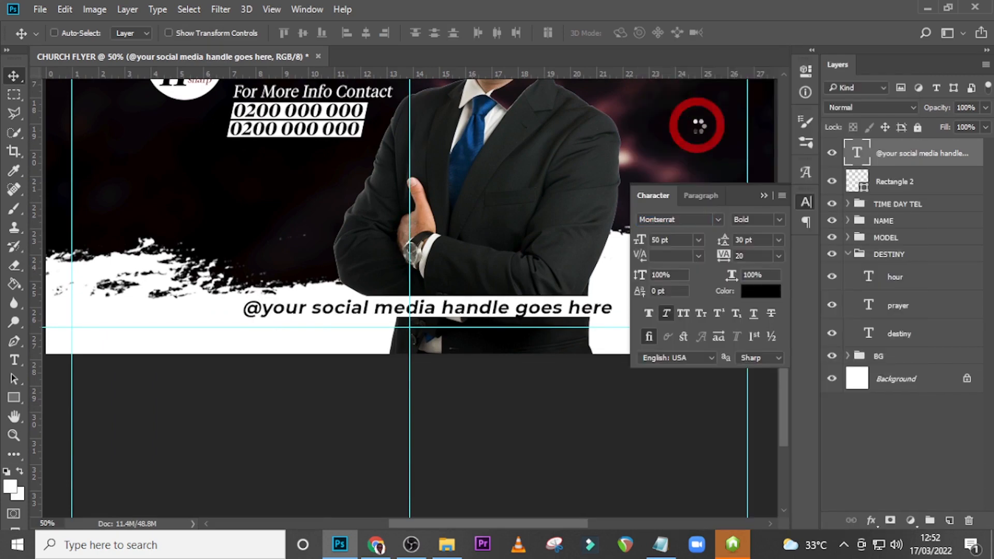
click(779, 227)
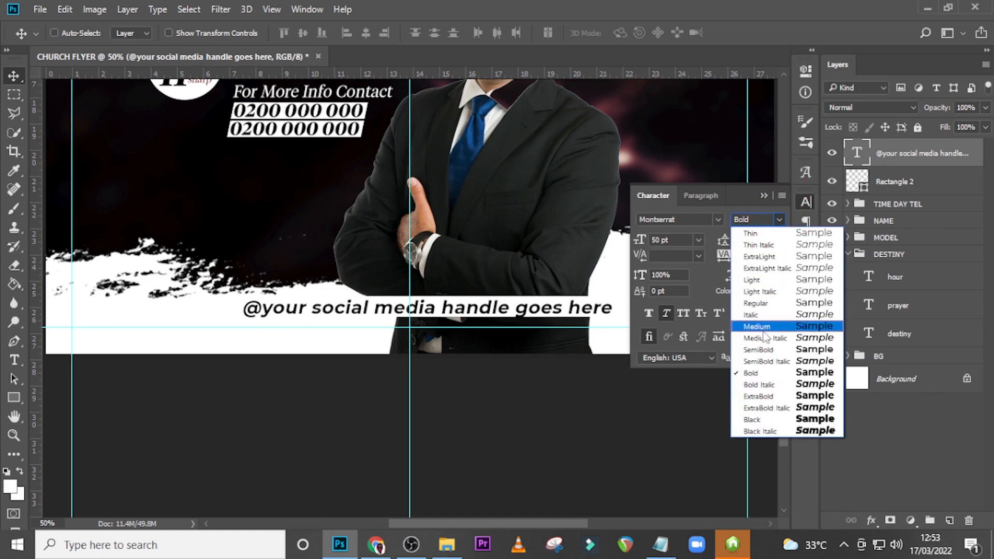
click(762, 350)
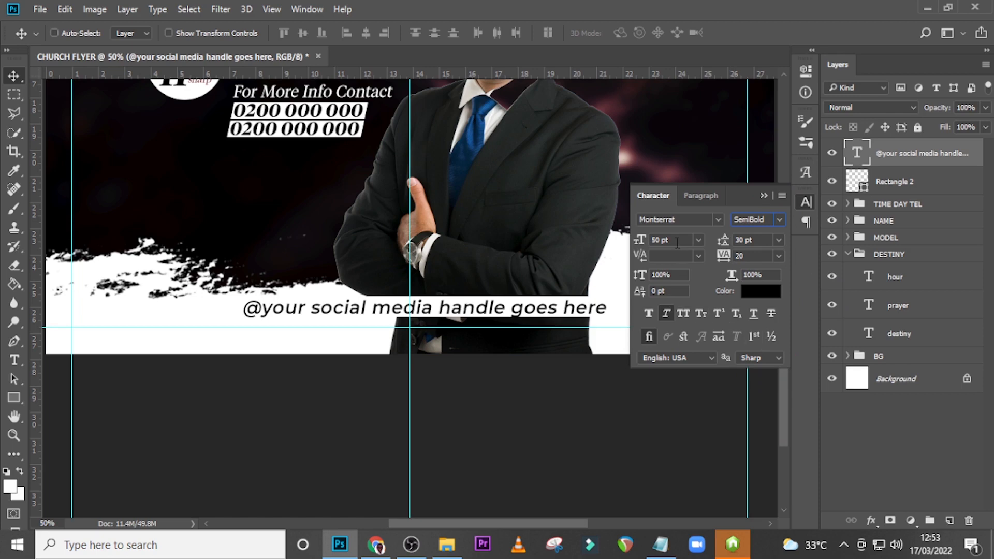
Set the handle text's size to 53 pt and its tracking to 0
click(673, 240)
text(53)
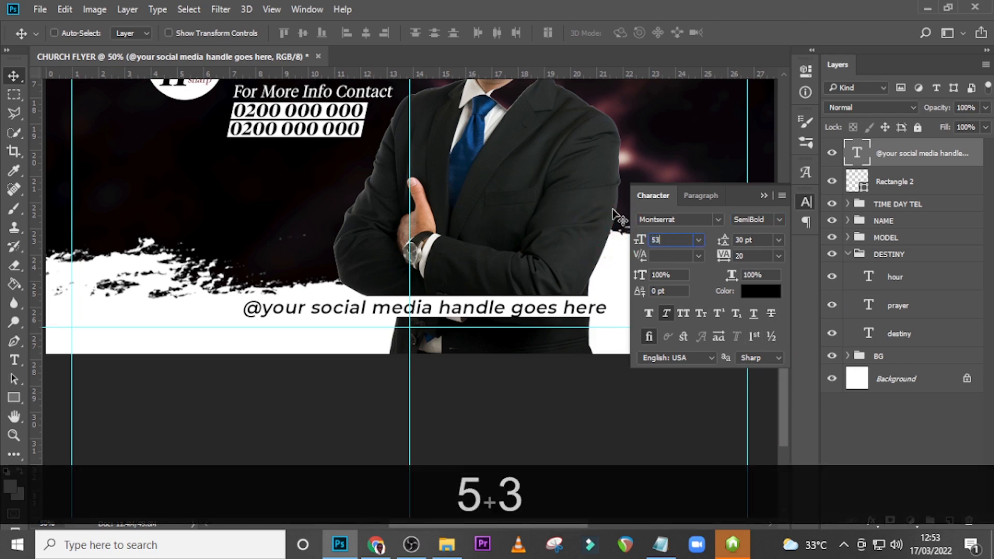
key(Return)
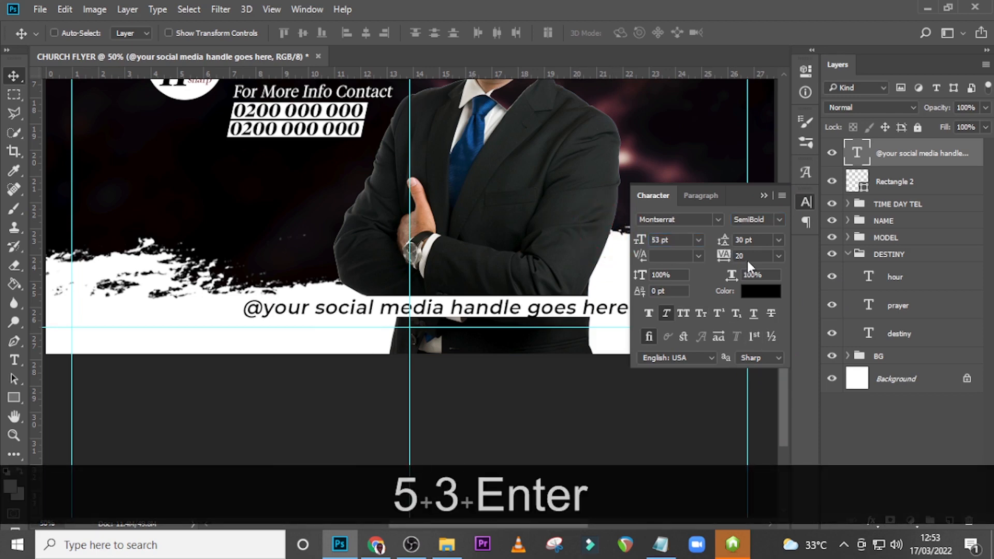
text(0)
key(Return)
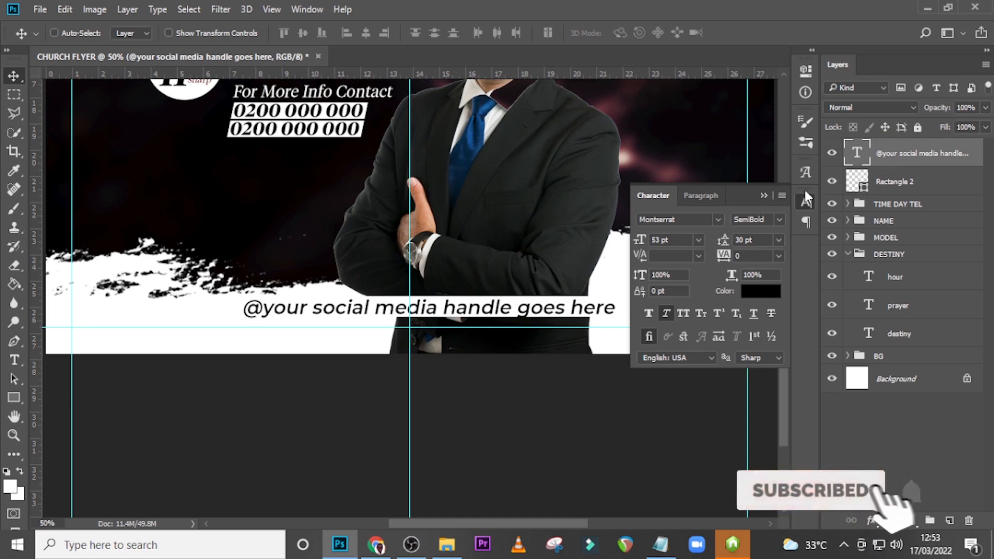
click(764, 196)
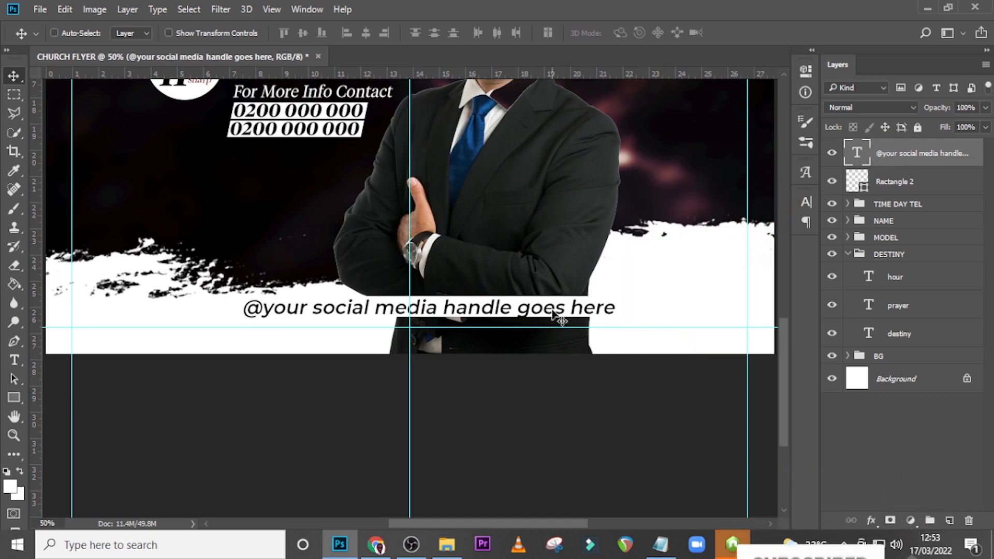
Recolour the Rectangle 2 bar behind the handle text with bright red FC1214
click(856, 187)
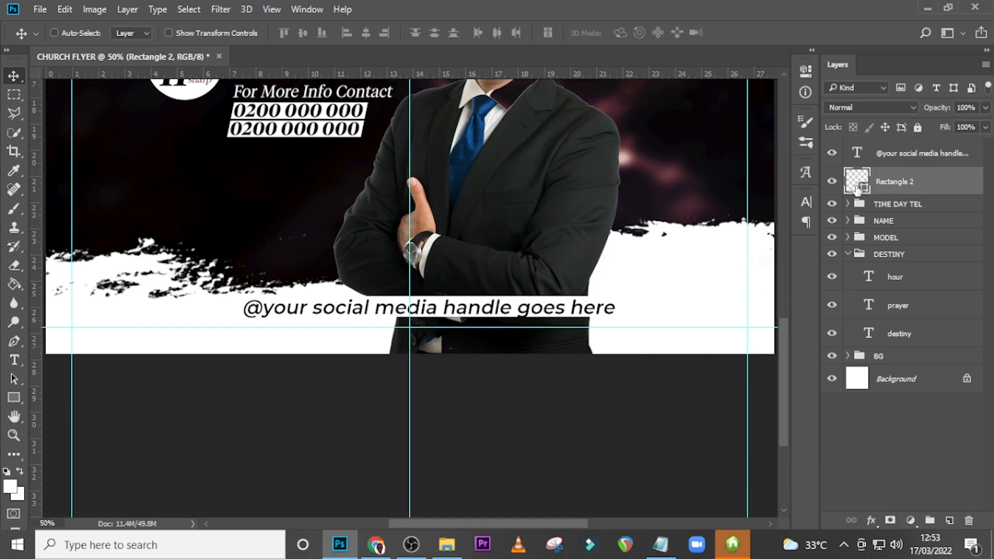
double_click(856, 188)
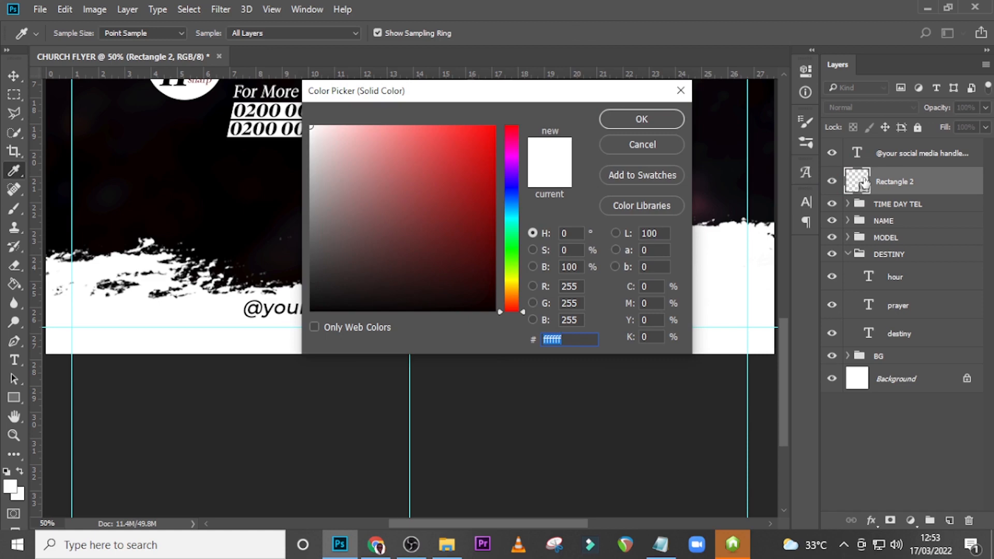
text(FC)
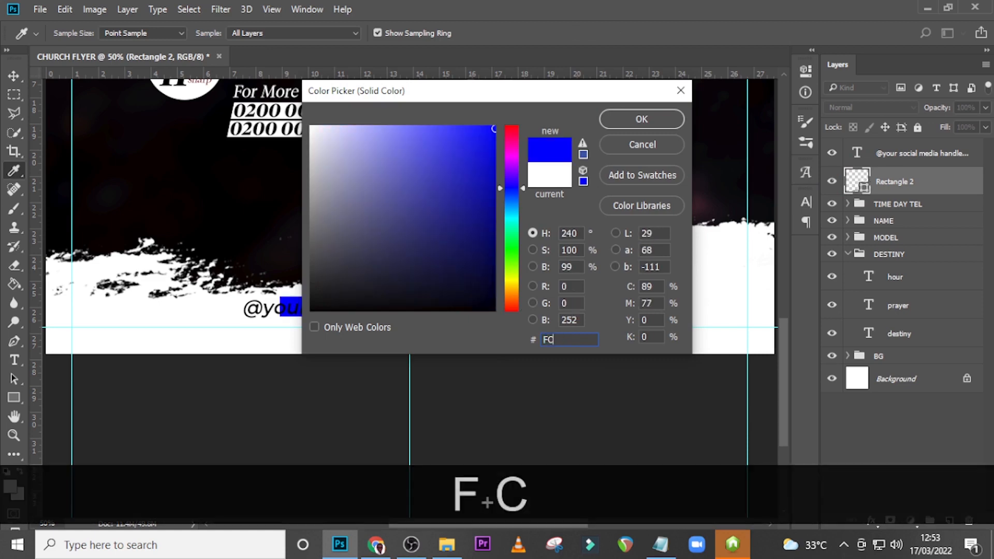
text(121)
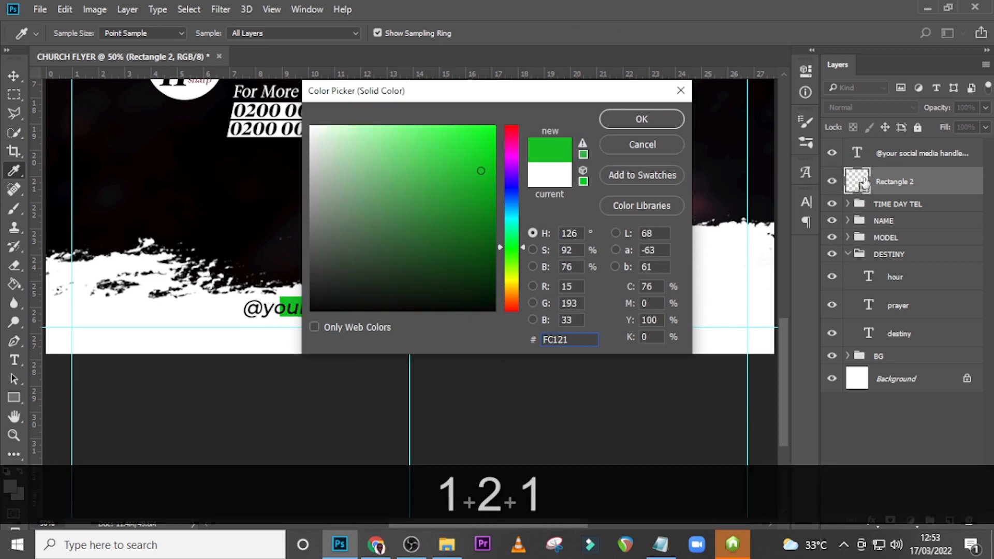
text(3)
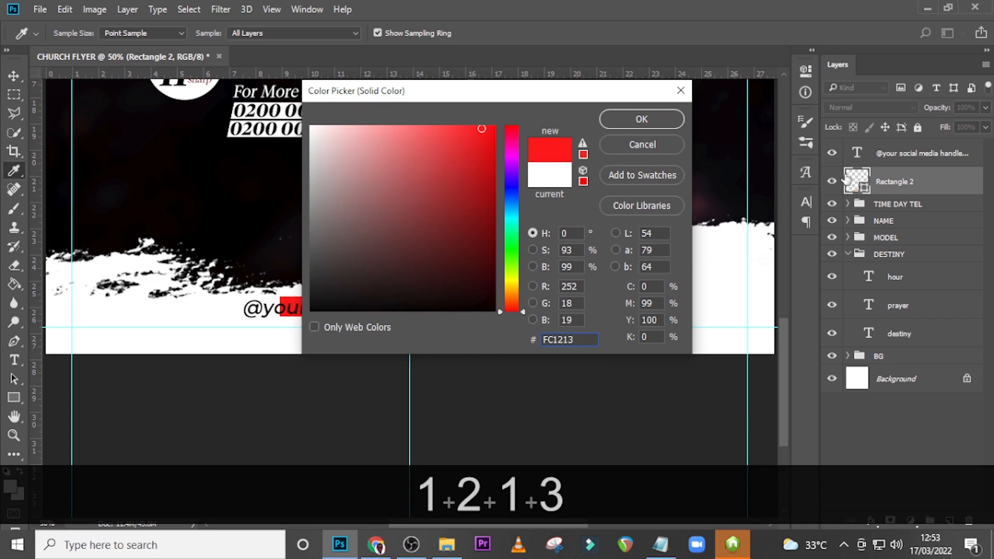
key(BackSpace)
text(4)
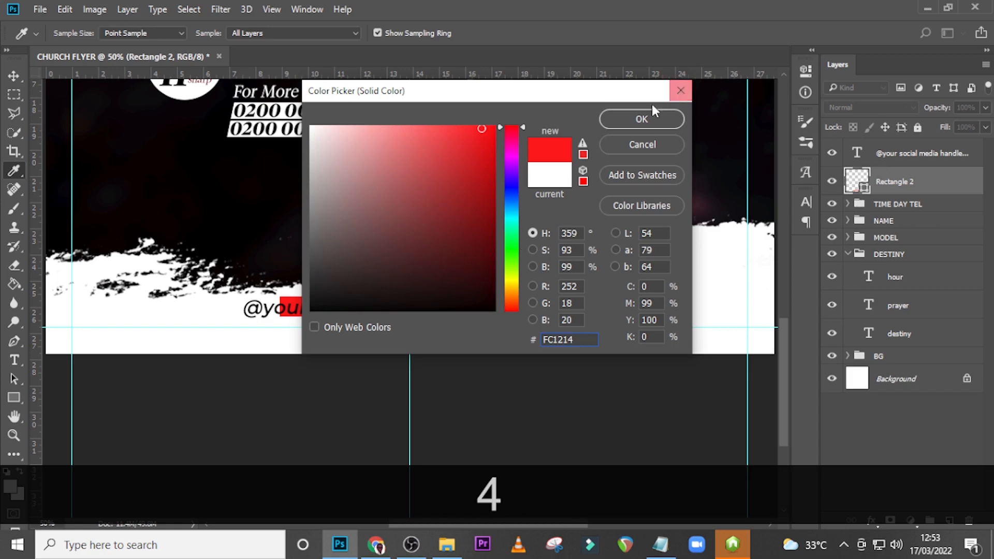
click(642, 119)
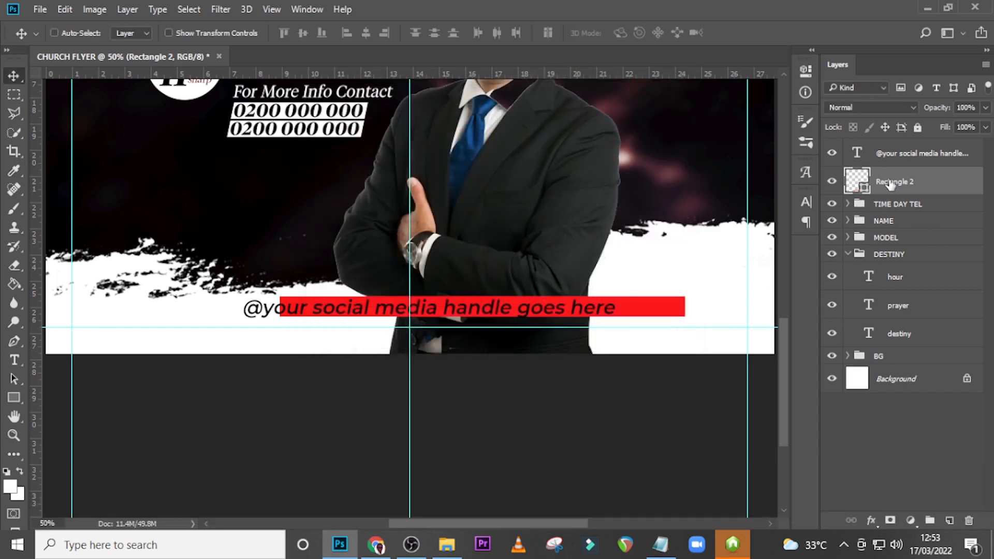
Darken the fill of the Rectangle 2 bar to deep red 961617
click(889, 180)
double_click(856, 186)
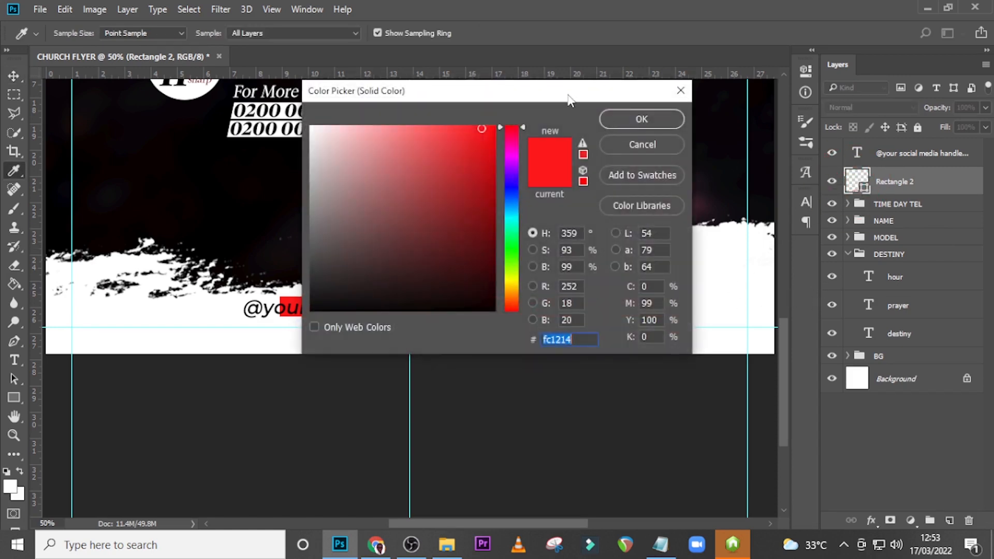
drag(567, 73, 843, 108)
click(717, 225)
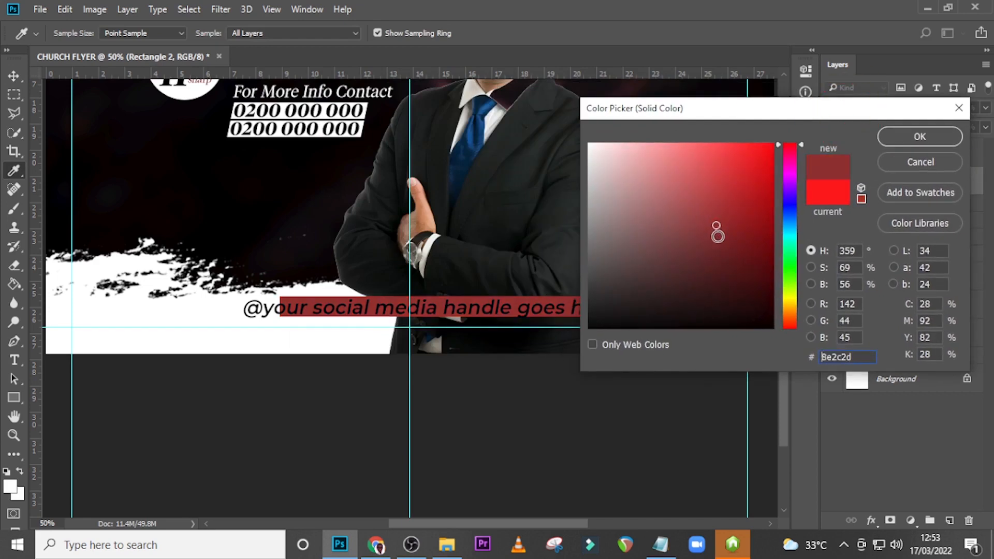
mouse_move(716, 226)
mouse_down()
mouse_move(743, 210)
mouse_move(745, 219)
mouse_up()
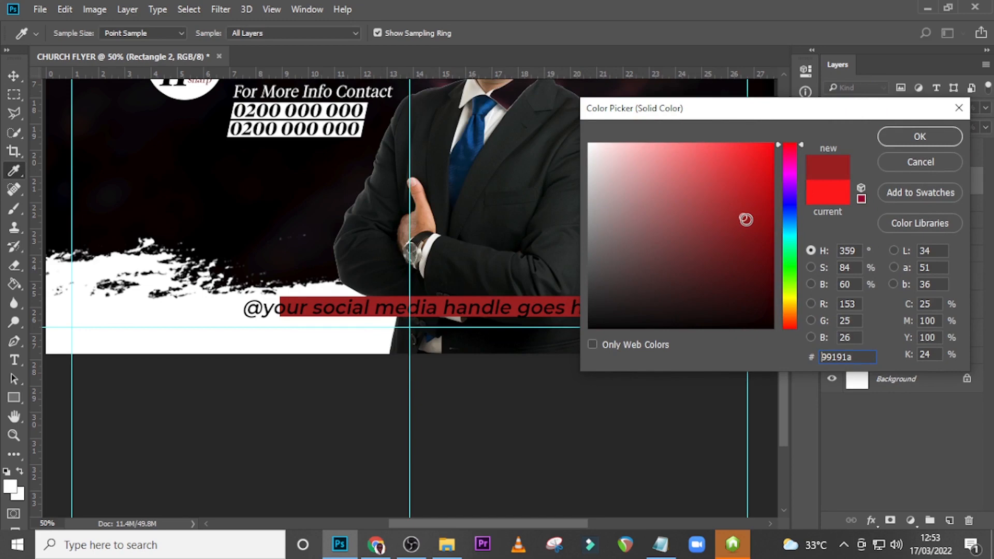
click(918, 136)
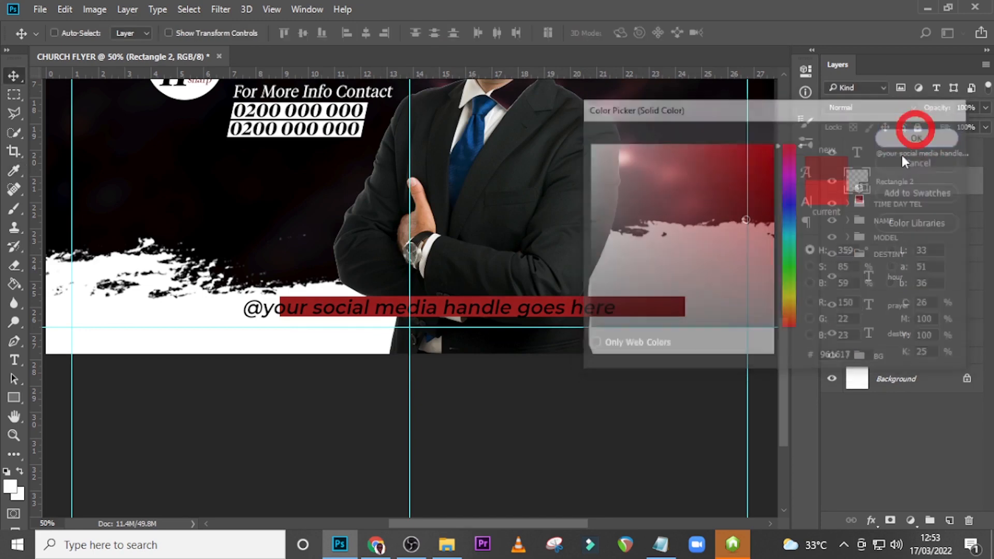
Shift the red bar horizontally to X 997 px, centring it on the middle vertical guide behind the handle text
key(ctrl)
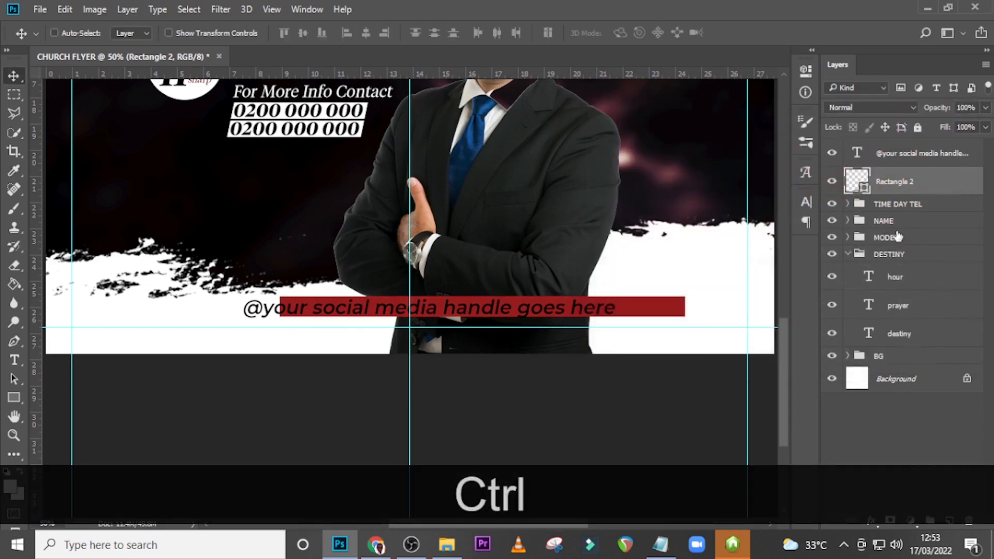
key(ctrl+t)
key(shift+Left)
key(shift+Left)
key(shift+Left)
key(shift+Left)
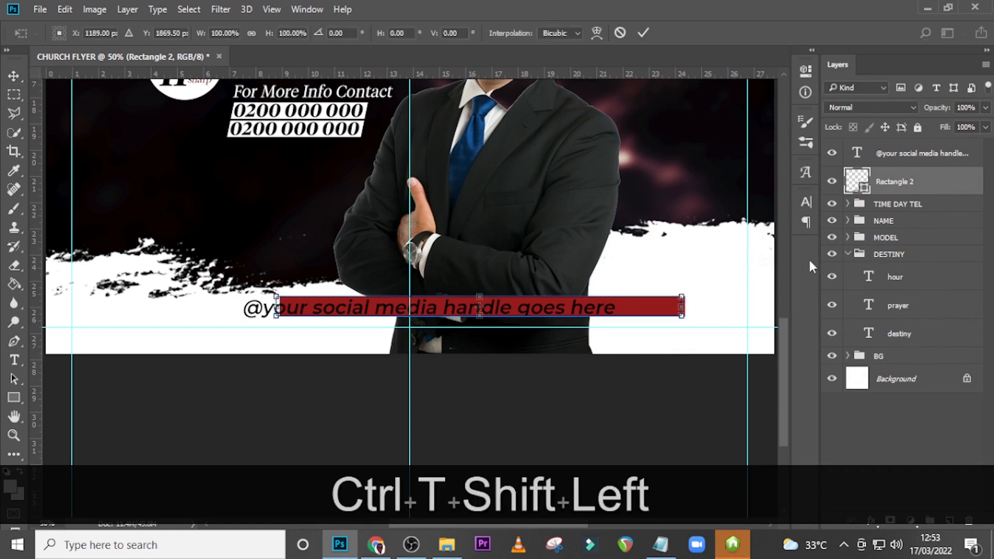
key(shift+Left)
key(shift+Left)
key(shift+Left)
key(shift+Left)
key(shift+Left)
key(shift+Left)
key(shift+Left)
key(shift+Left)
key(shift+Left)
key(shift+Left)
key(shift+Left)
key(shift+Left)
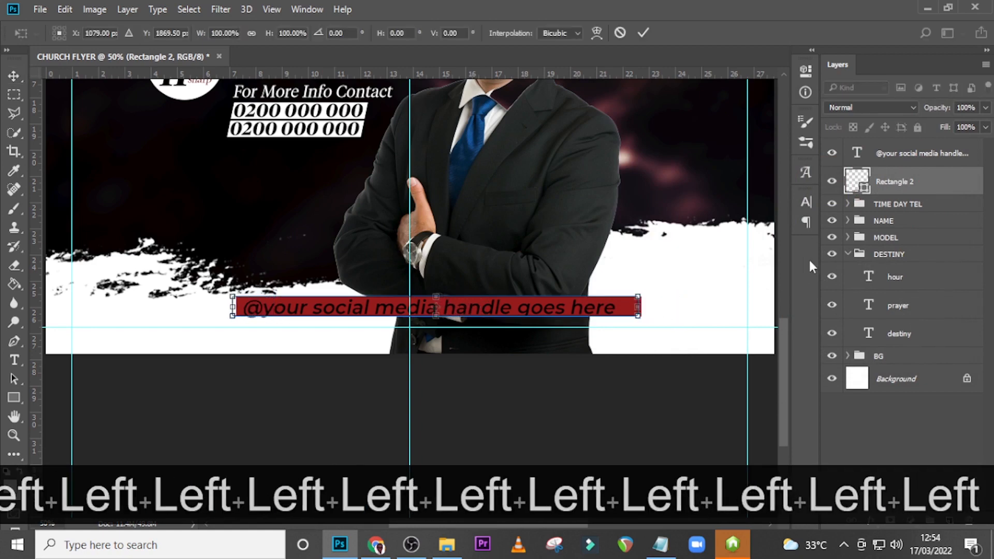
key(shift+Left)
key(shift+Left)
key(shift+Left)
key(shift+Left)
key(shift+Left)
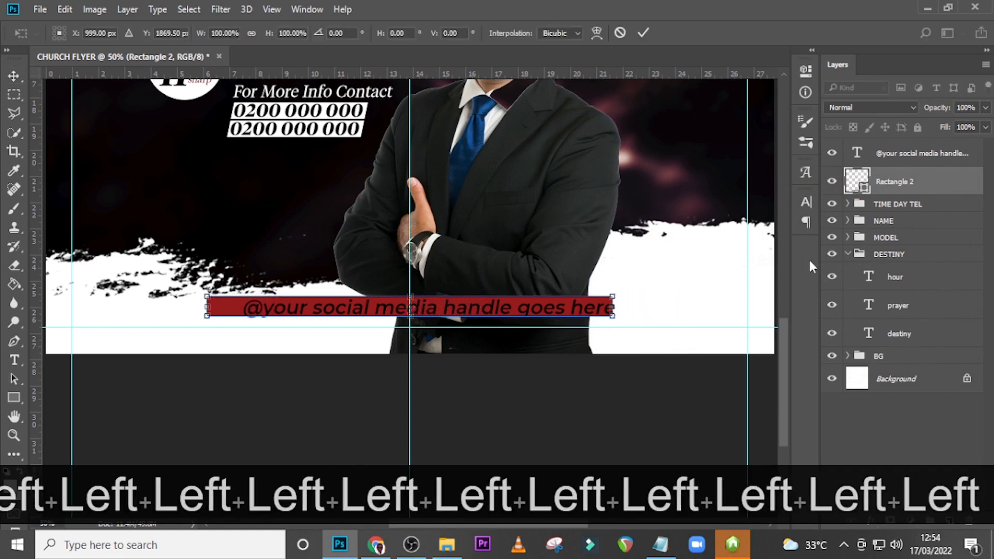
key(Left)
key(Left)
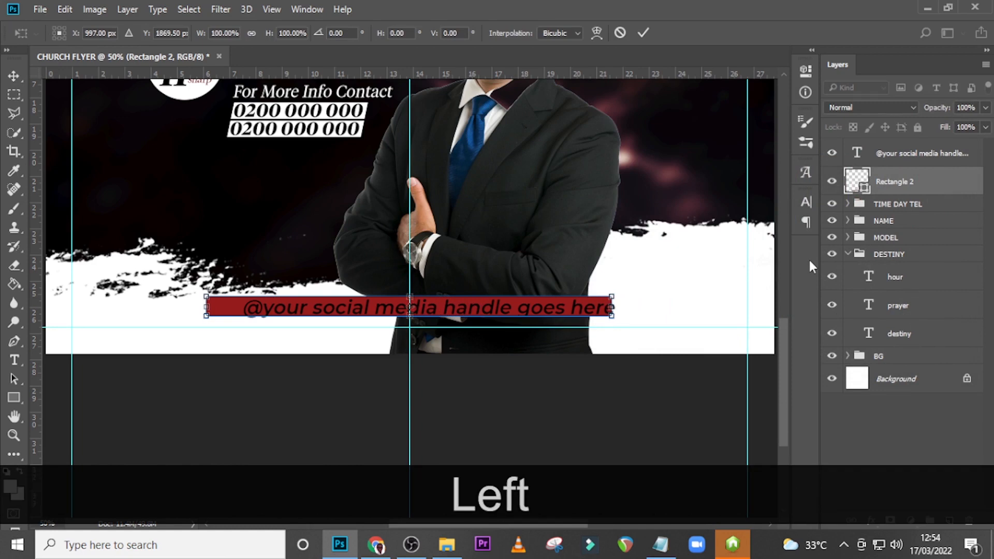
key(Return)
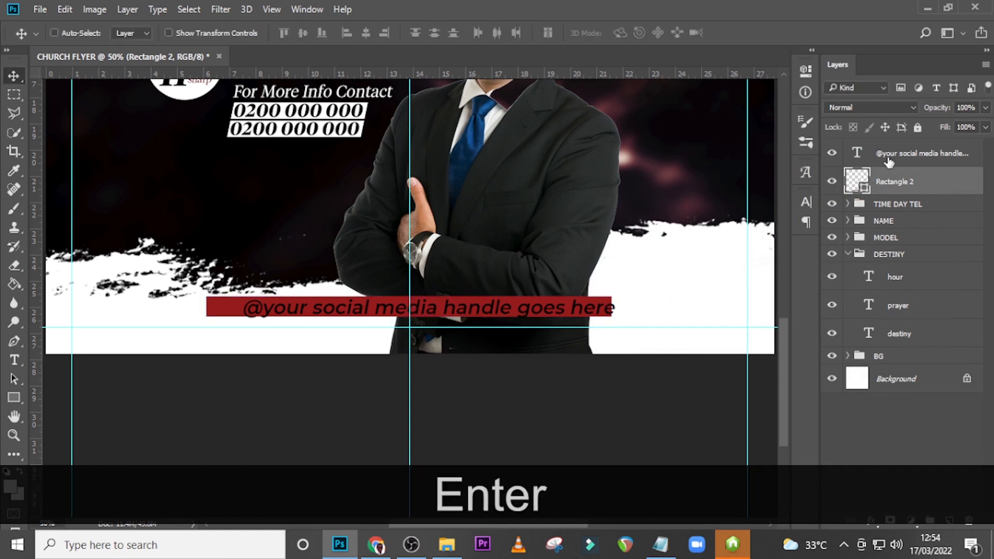
Shift the social media handle text horizontally to about X 998 px, centring it on the middle vertical guide over the red bar
click(888, 158)
key(ctrl+t)
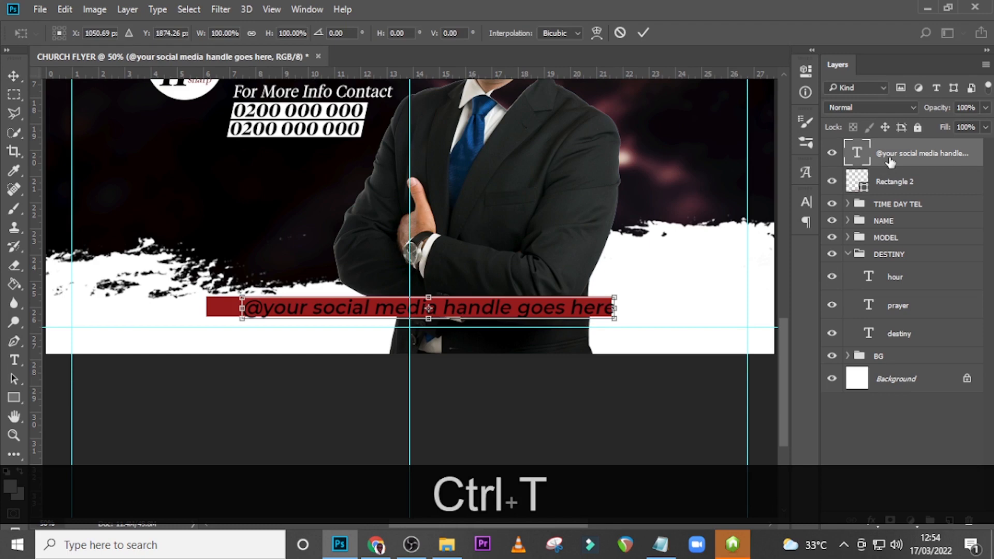
key(shift+Left)
key(shift+Left)
key(shift+Left)
key(shift+Left)
key(shift+Left)
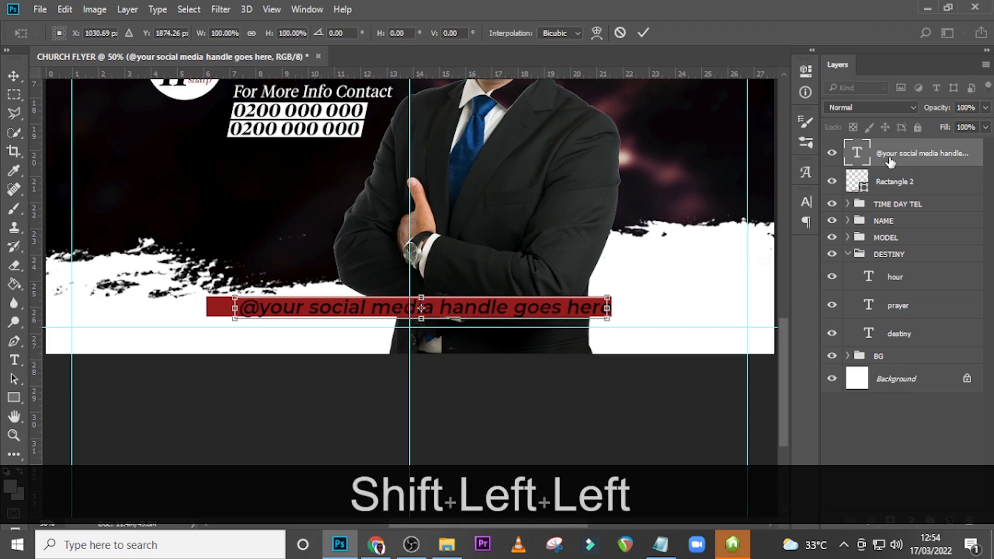
key(shift+Left)
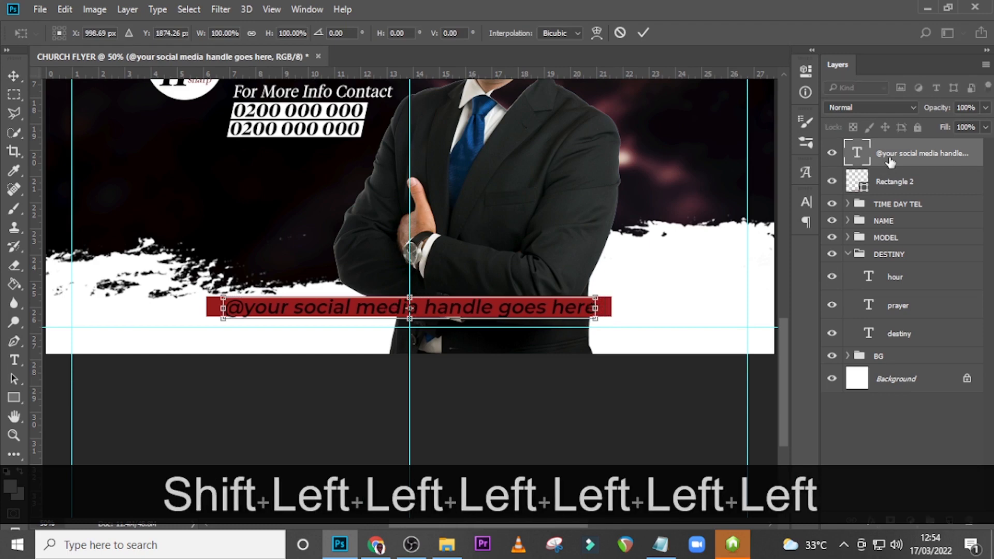
key(Left)
key(Return)
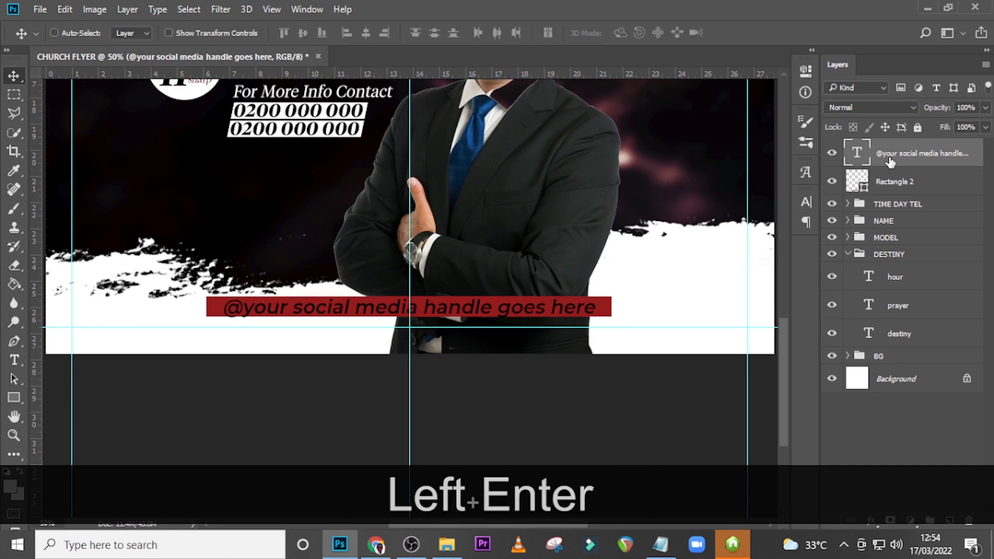
Nudge the handle text slightly upward to centre it vertically within the red bar
click(896, 150)
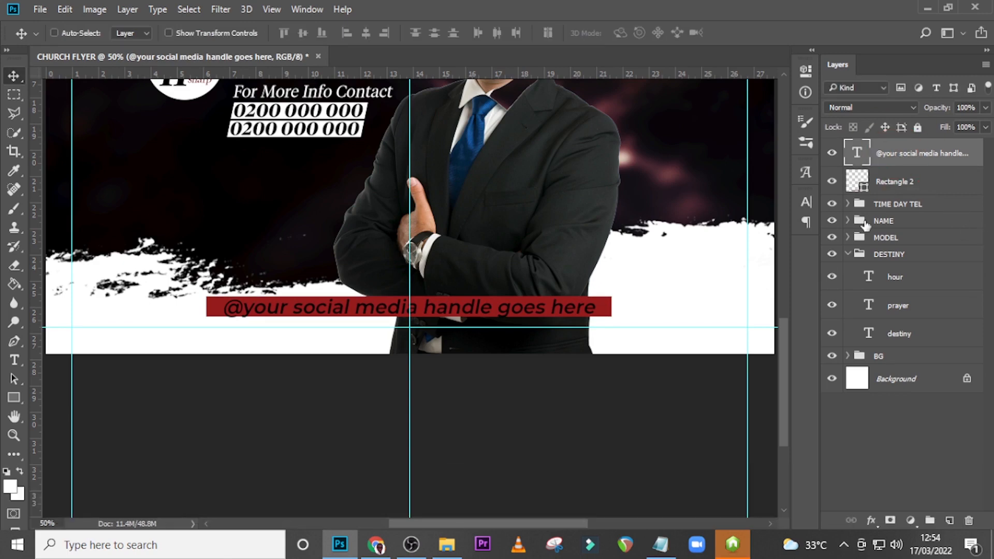
key(Up)
key(Up)
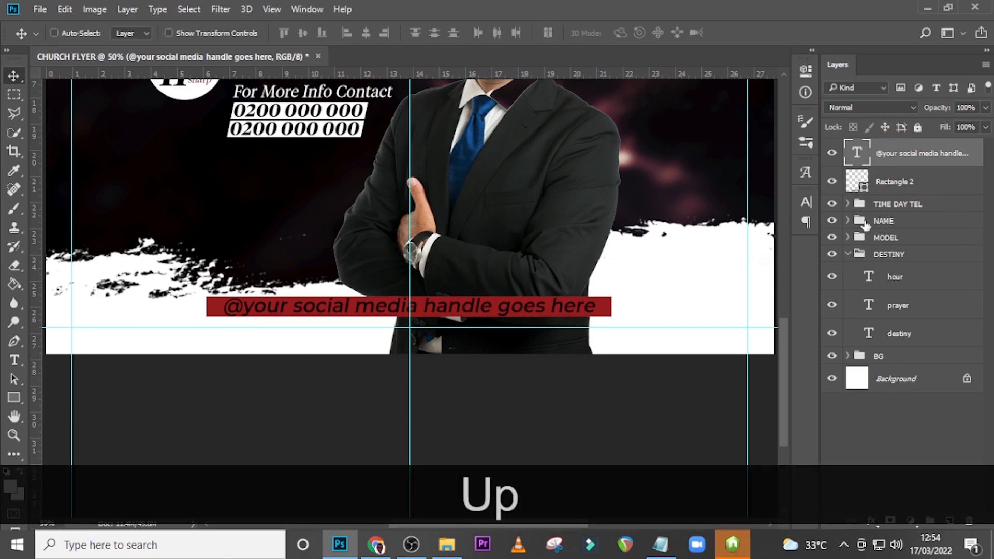
key(Down)
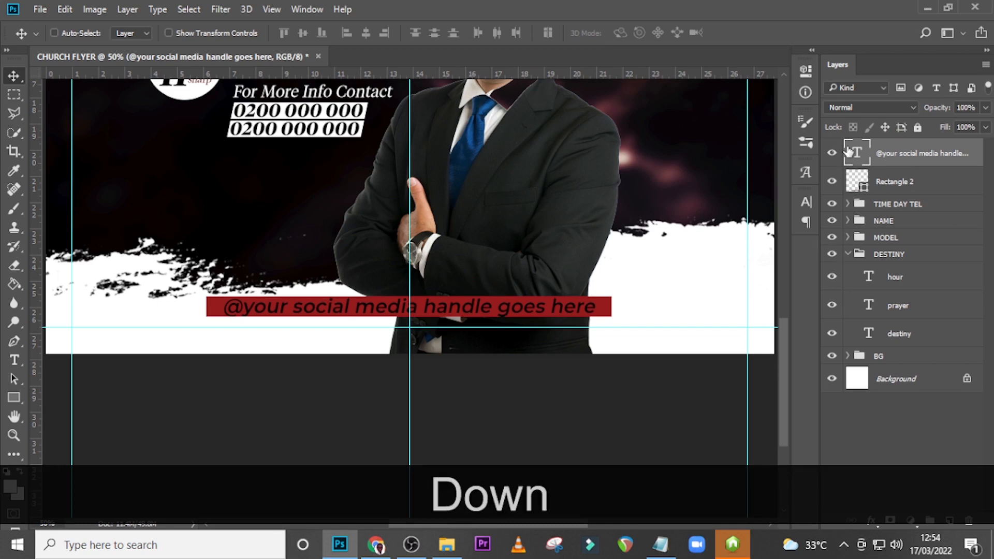
Change the social media handle text's colour to white
click(806, 202)
click(765, 286)
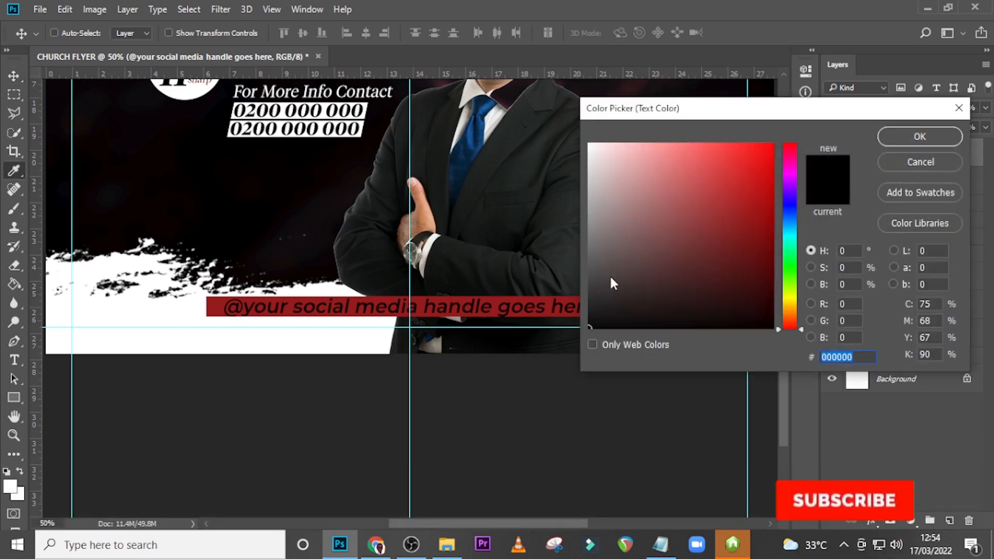
click(567, 127)
click(903, 137)
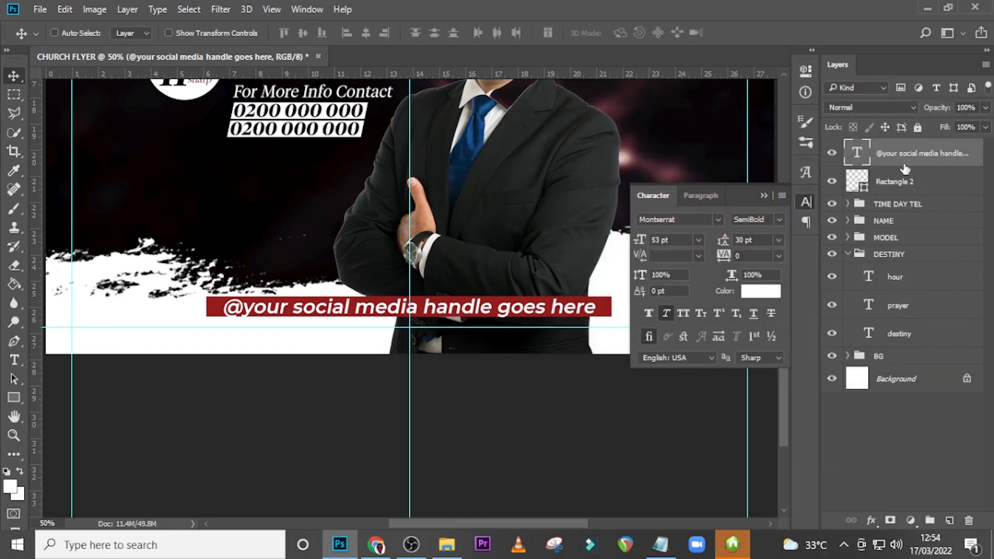
Group the handle text with the Rectangle 2 bar and name the group HANDLE
ctrl+click(907, 191)
key(ctrl+h)
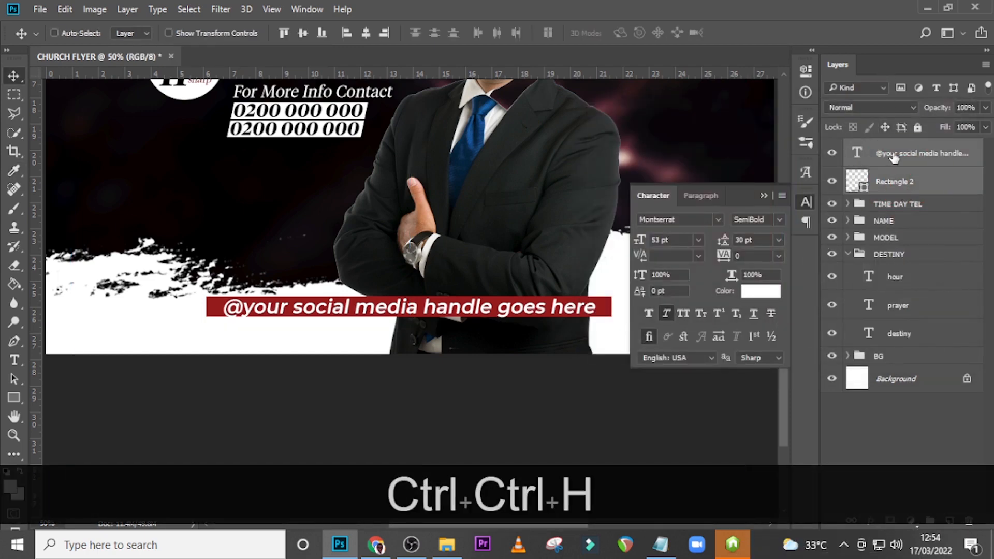
key(ctrl+g)
double_click(891, 147)
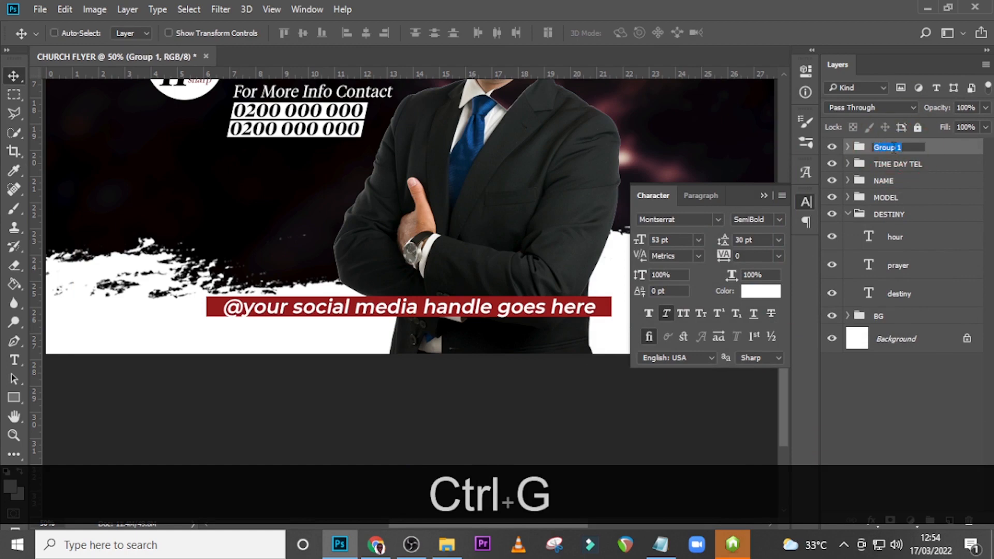
text(HANDLE)
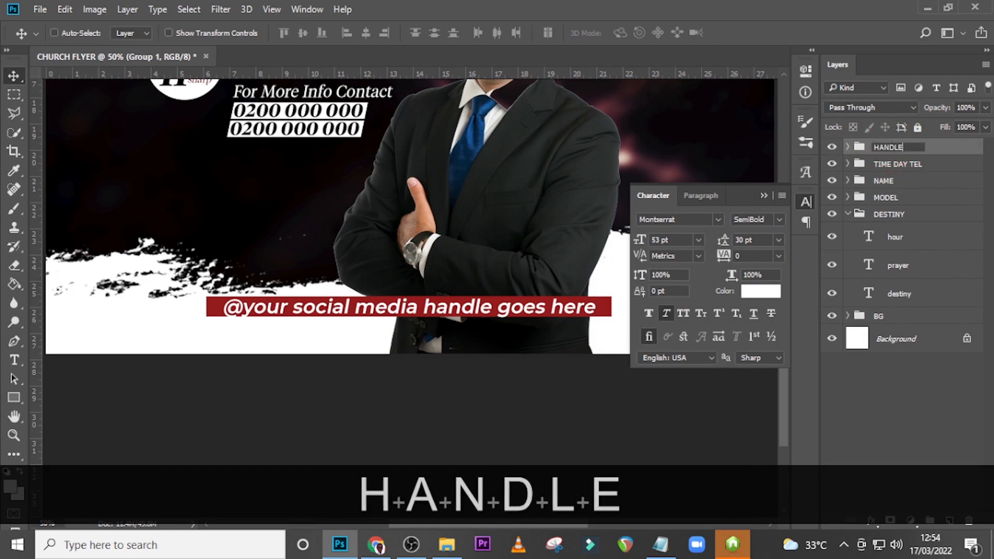
key(Return)
key(ctrl+h)
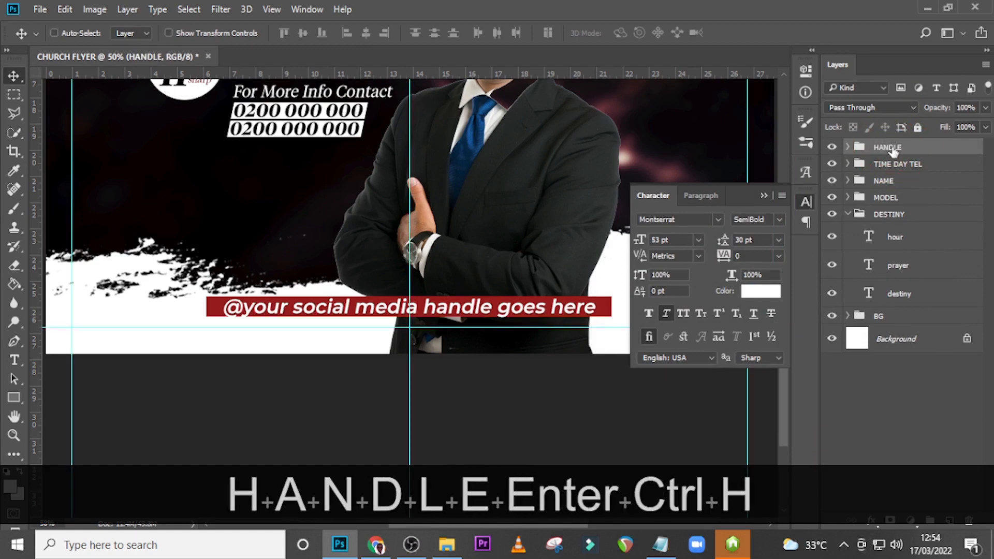
click(765, 197)
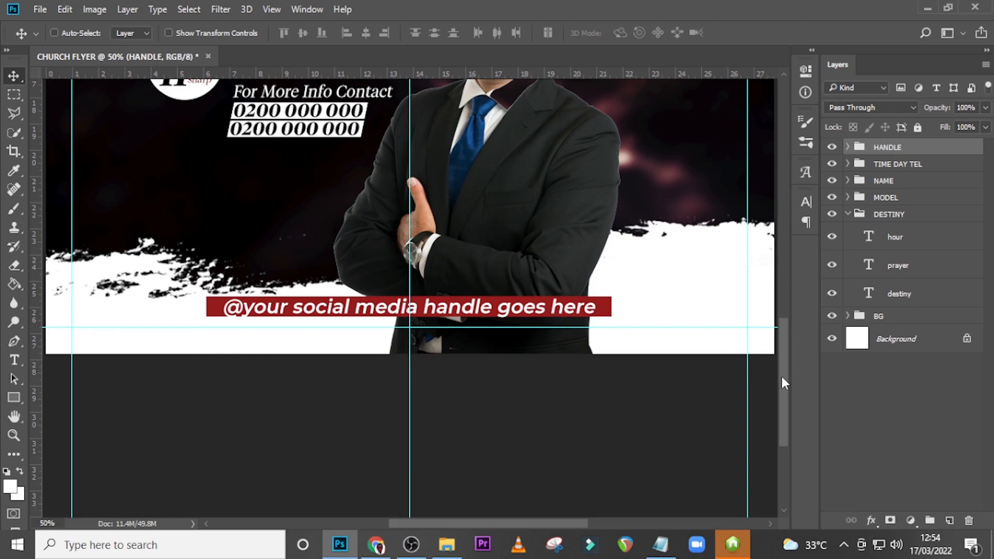
Add a text line near the flyer's upper edge containing the ministry's personal name copied from the 99.txt notes
drag(781, 378, 783, 216)
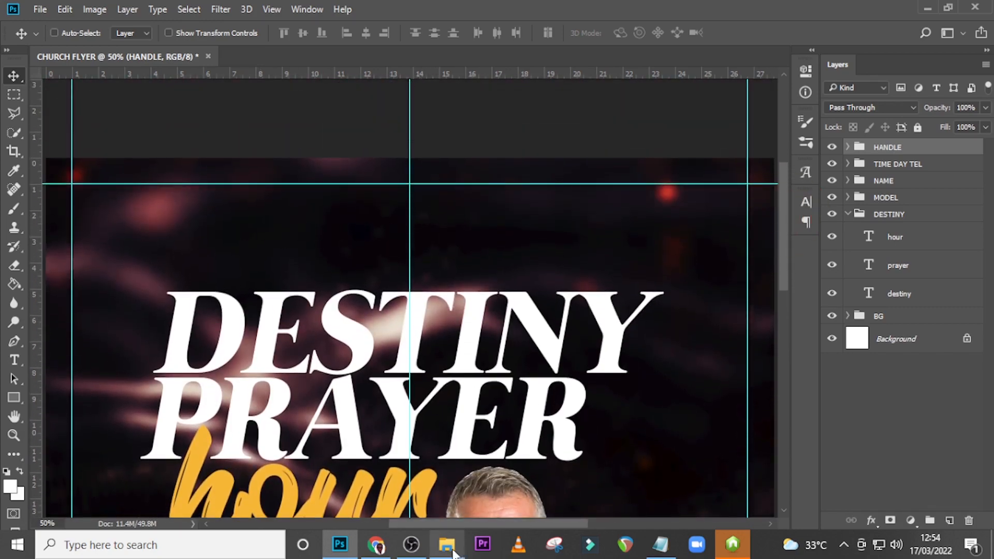
key(t)
click(436, 195)
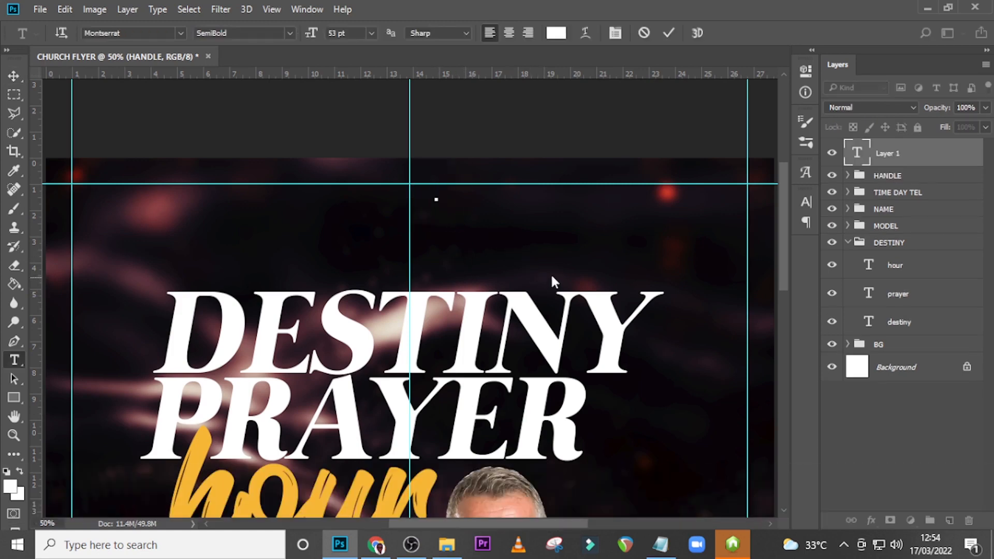
click(660, 544)
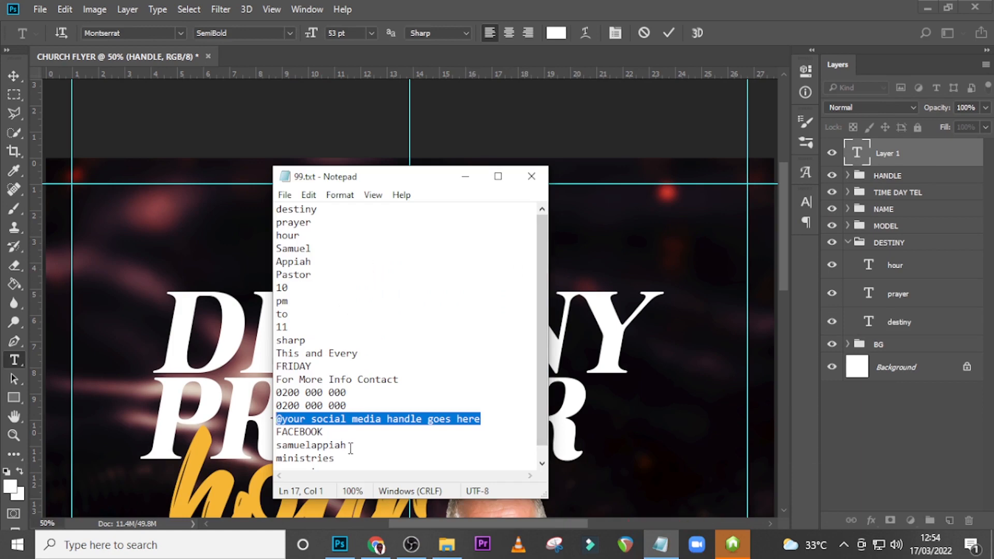
drag(351, 449, 273, 446)
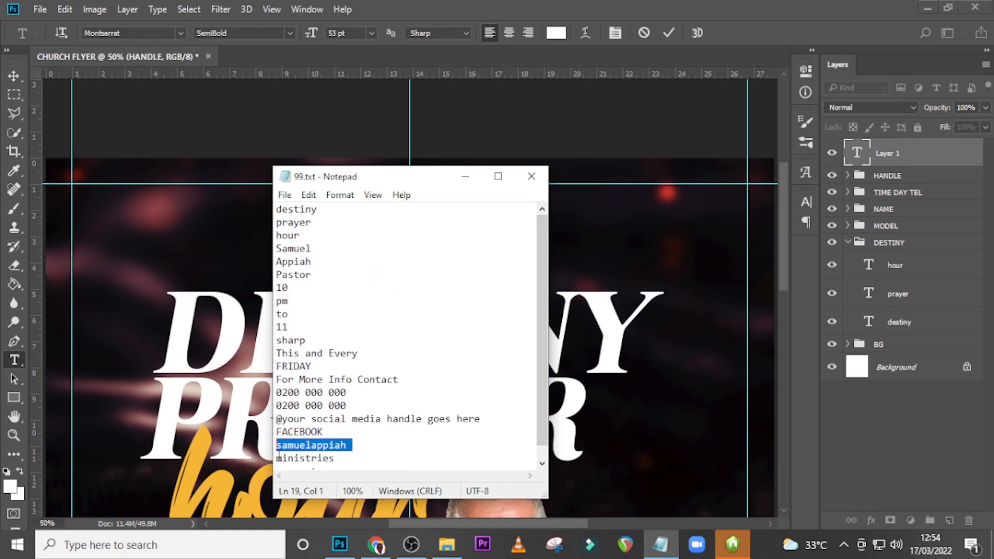
key(ctrl+c)
click(456, 50)
key(ctrl+v)
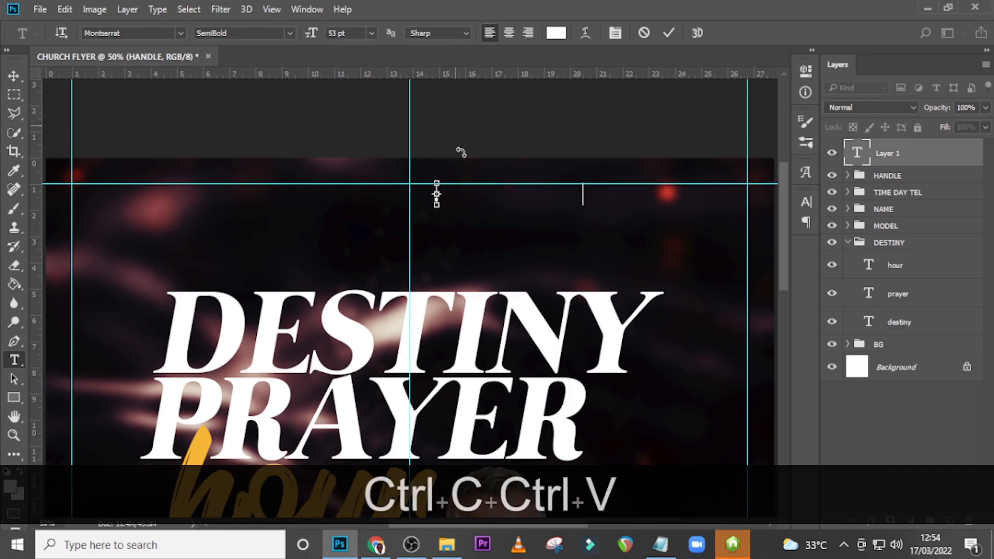
click(870, 155)
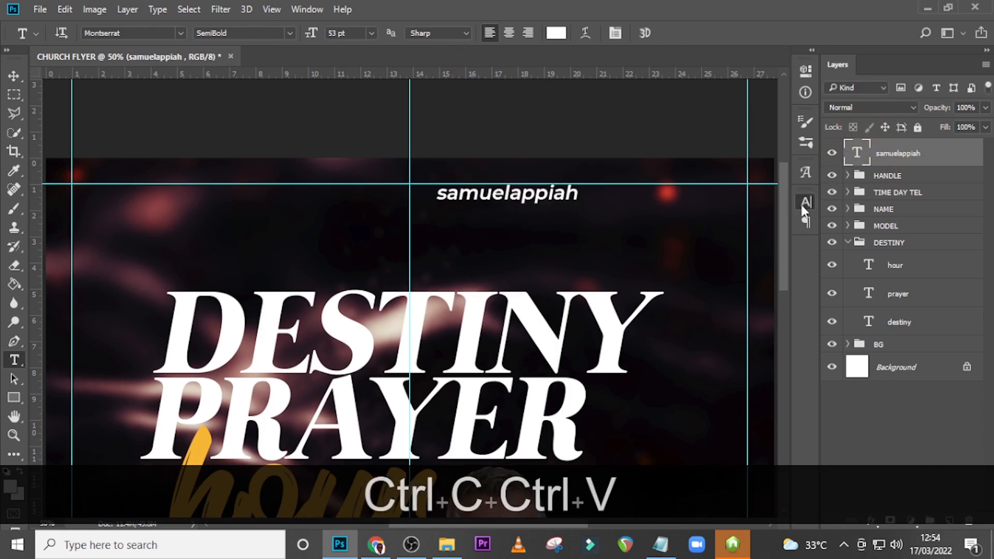
Format the new name text in Tiempos Headline Regular at 40 pt, in all caps and without faux italic
click(805, 202)
click(722, 218)
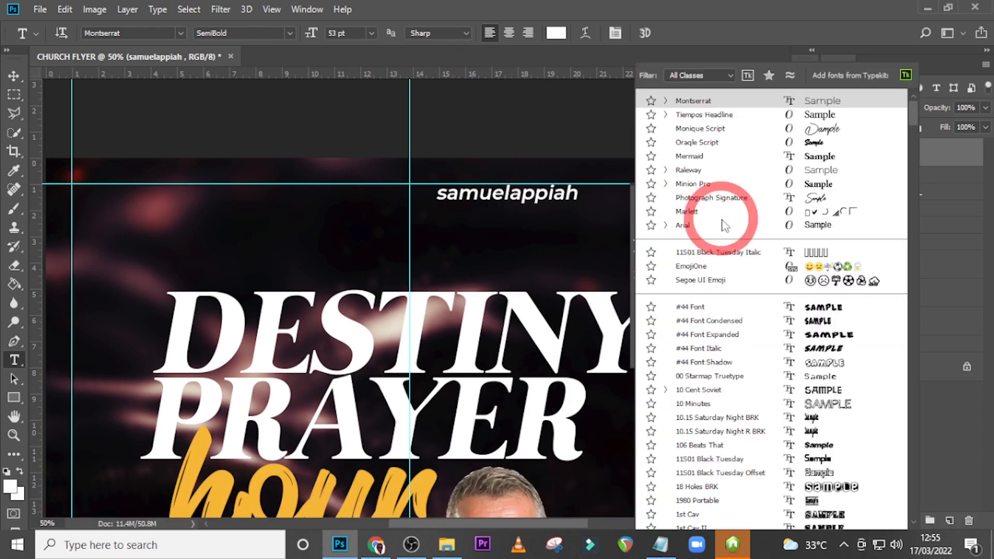
click(704, 111)
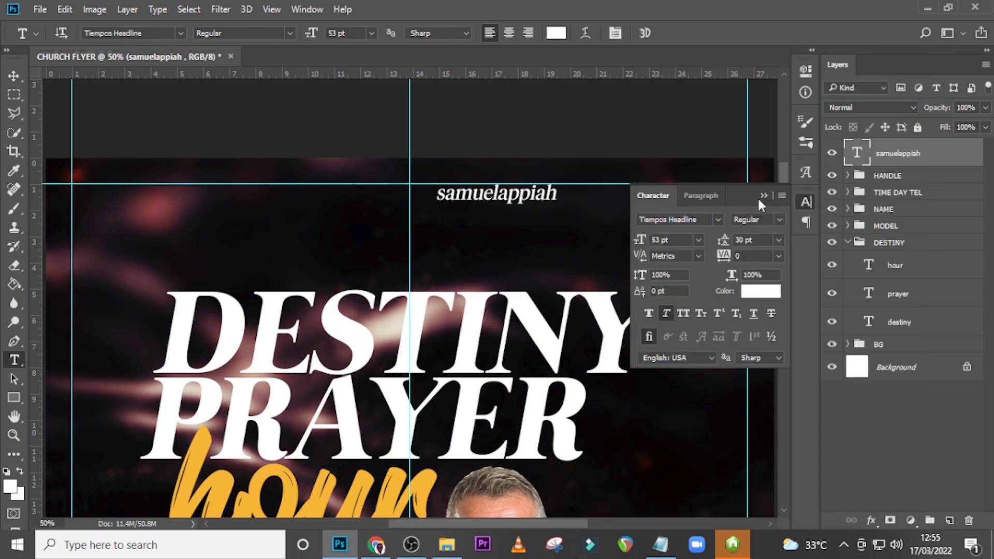
click(682, 238)
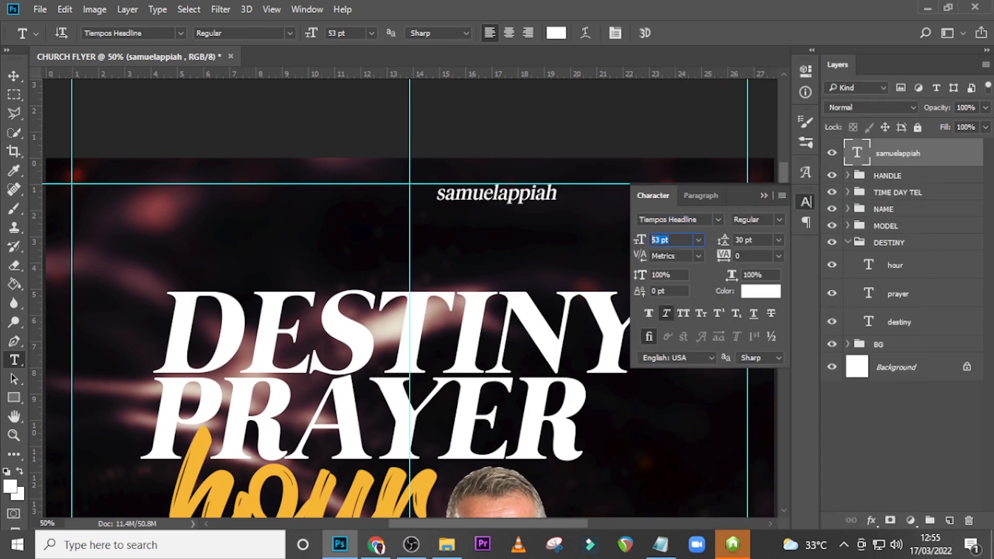
text(40)
key(Return)
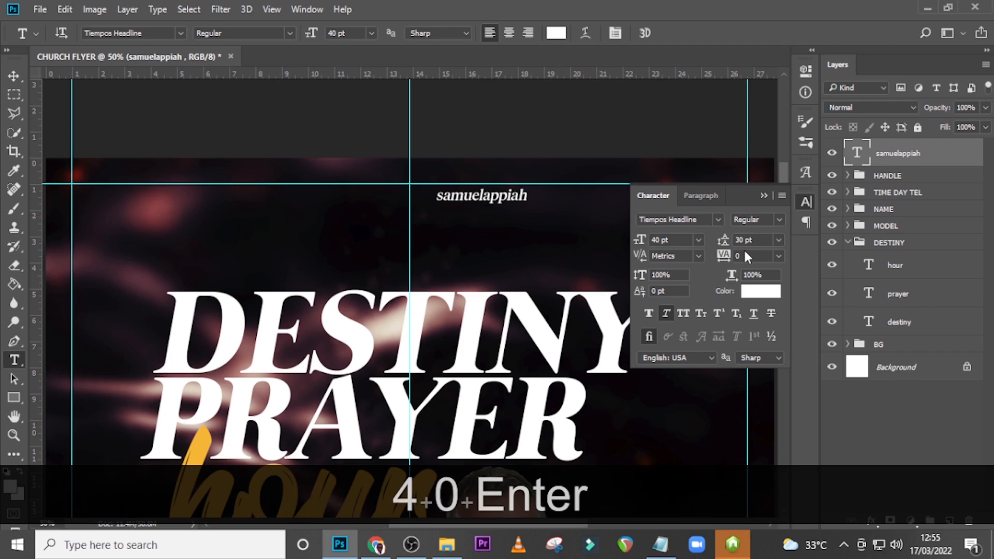
click(684, 312)
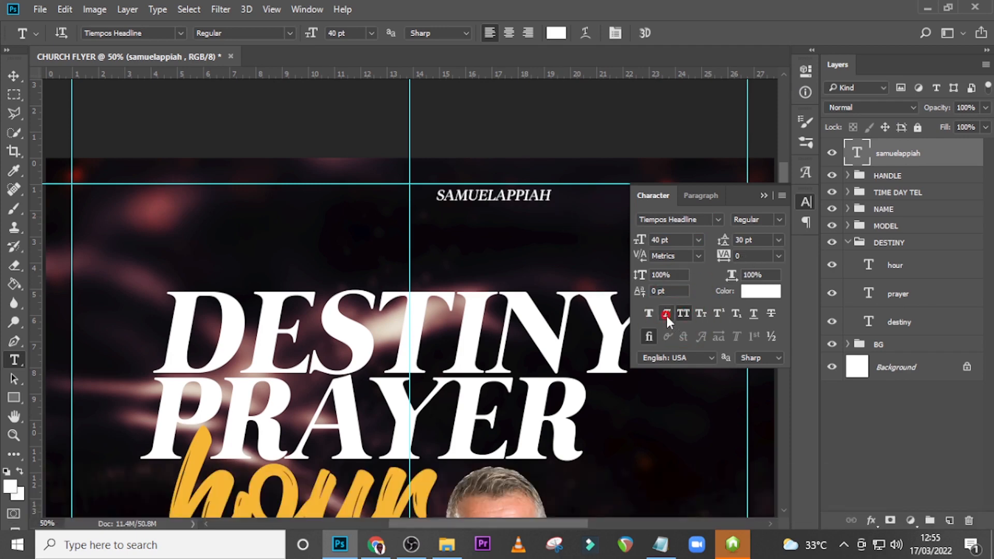
click(665, 314)
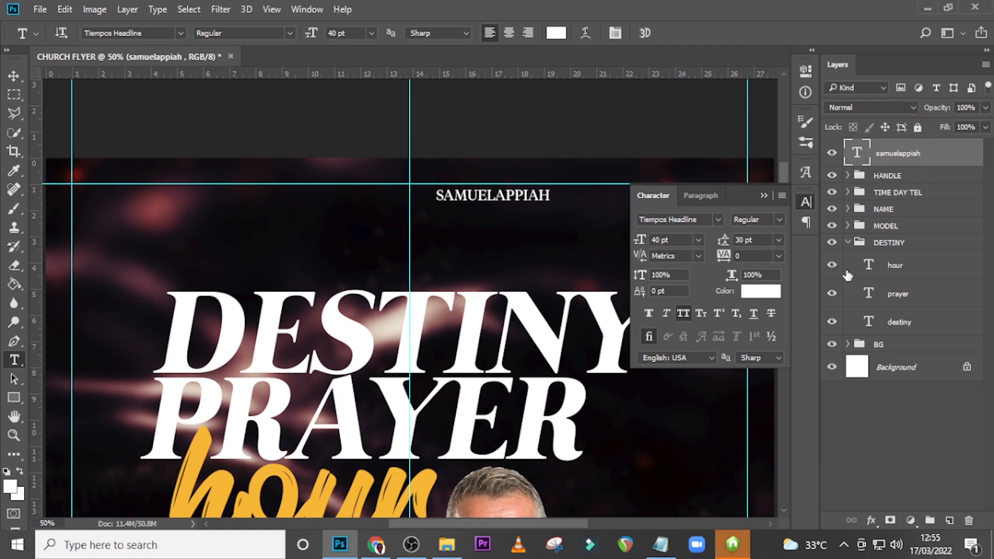
Duplicate the name text layer and move the copy straight down to sit directly beneath the original line
key(ctrl+j)
key(v)
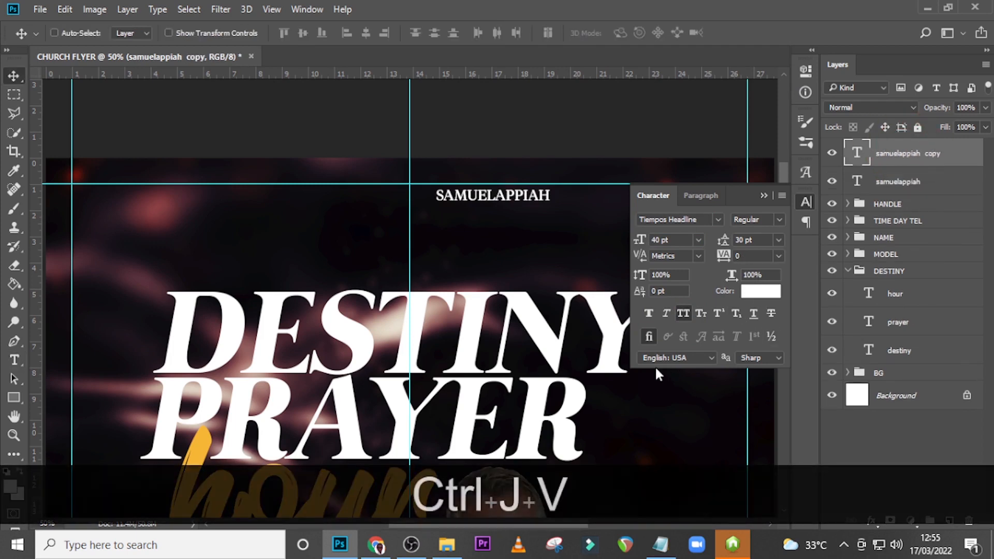
key(shift+Down)
key(shift+Down)
key(shift+Down)
key(shift+Down)
key(shift+Down)
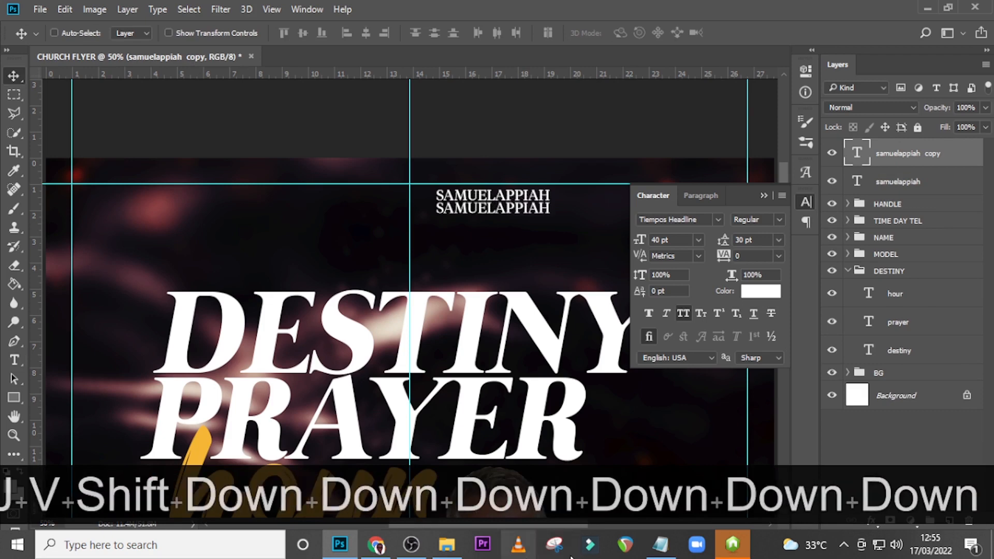
Replace the duplicated line's text with "ministries" copied from the 99.txt notes
click(661, 544)
drag(351, 459, 266, 460)
key(ctrl+c)
click(532, 176)
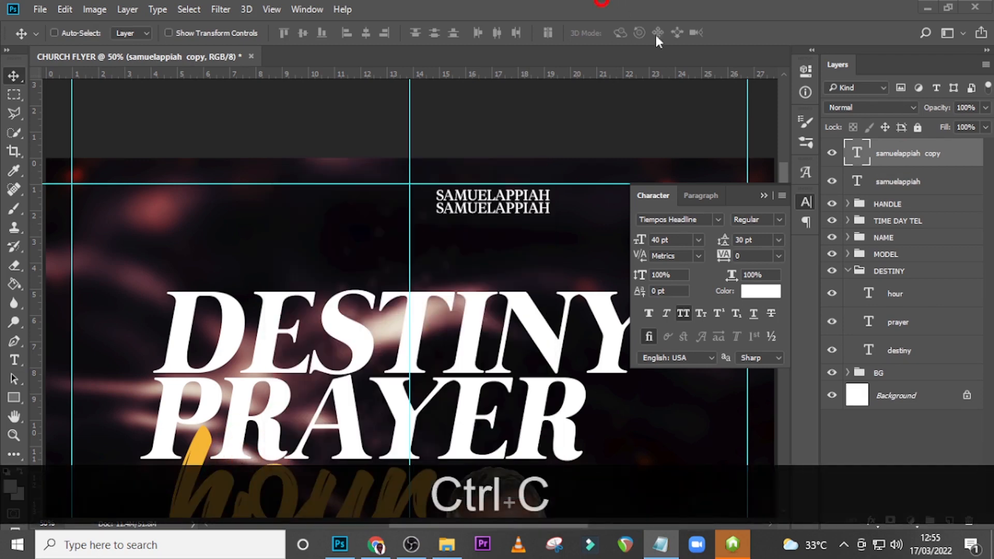
double_click(860, 153)
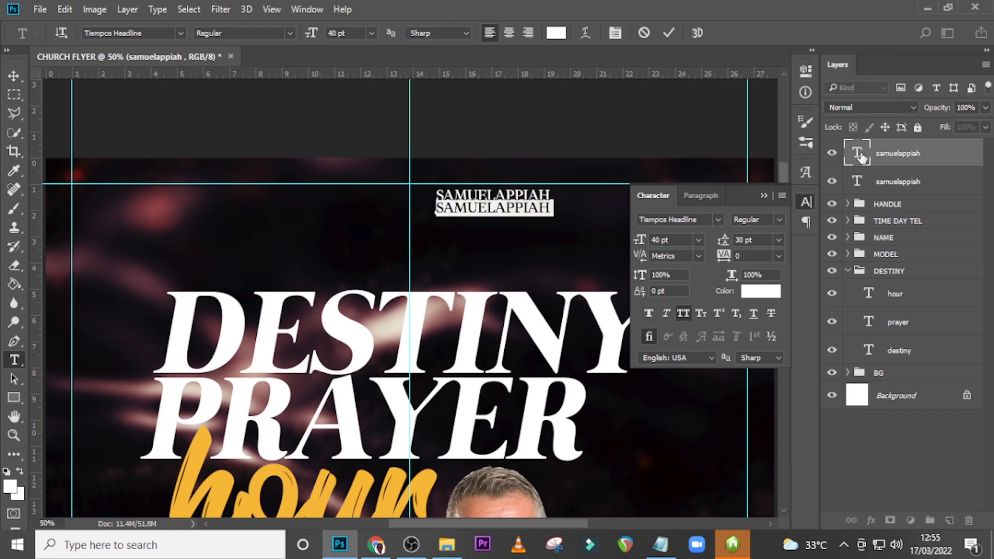
key(ctrl+v)
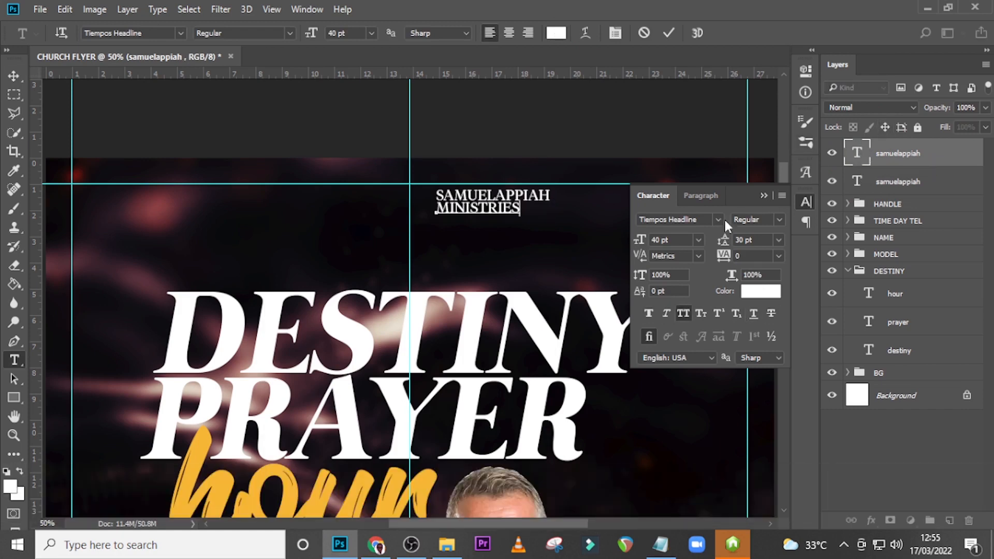
Change the font of the "ministries" line to Mermaid Bold
click(718, 219)
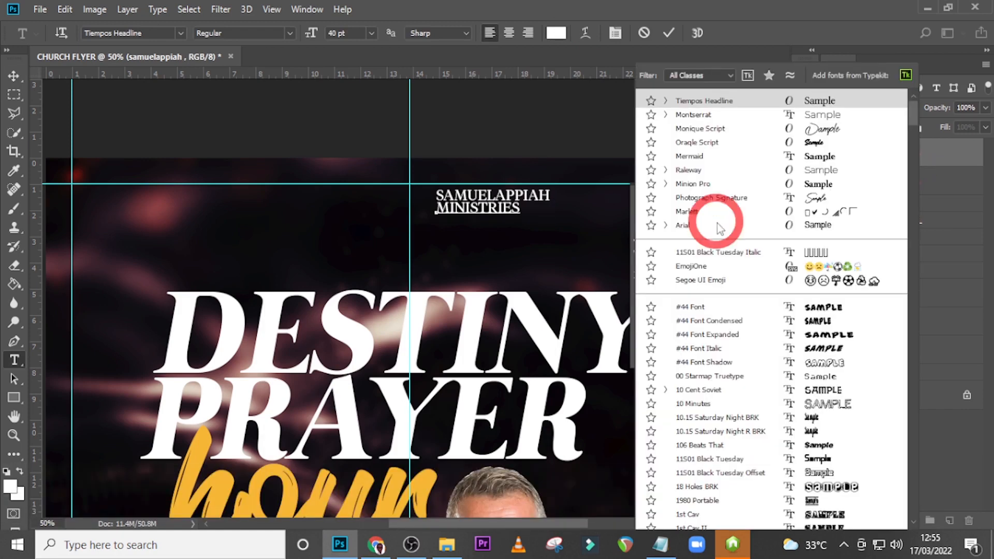
click(698, 156)
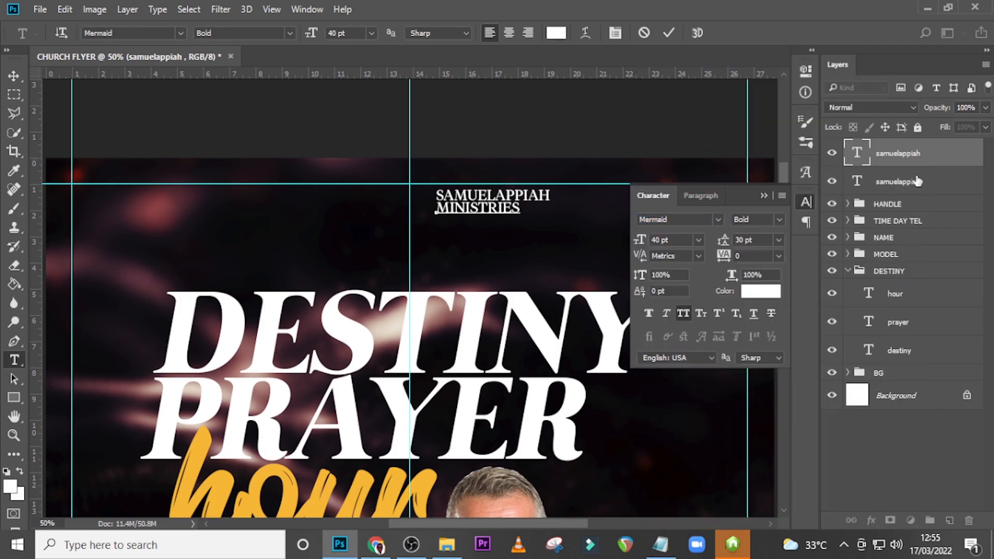
click(901, 155)
key(v)
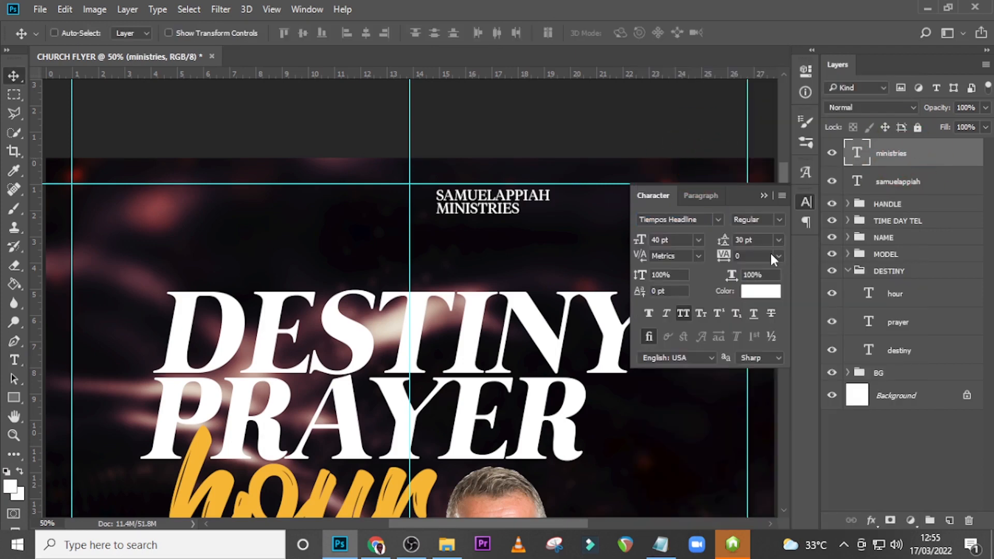
click(718, 219)
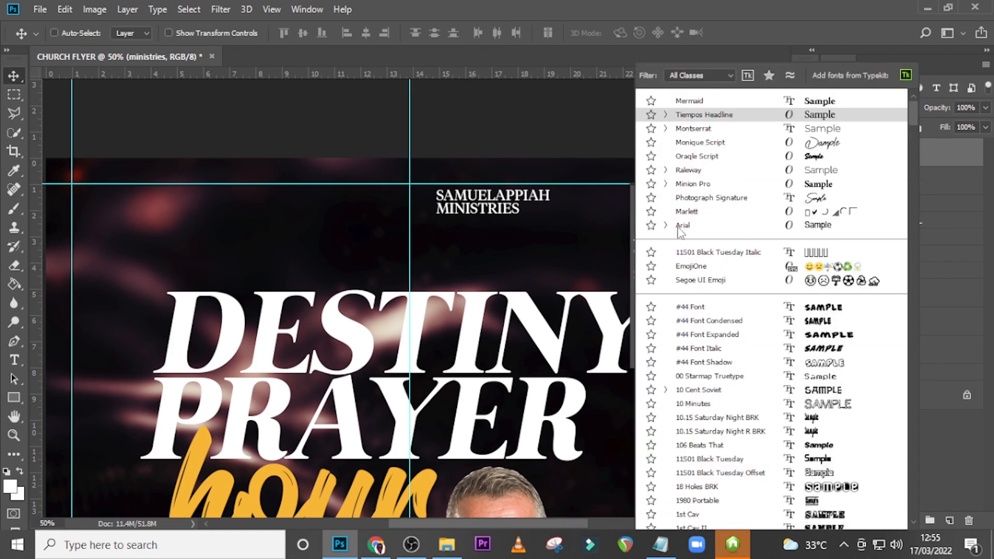
click(694, 101)
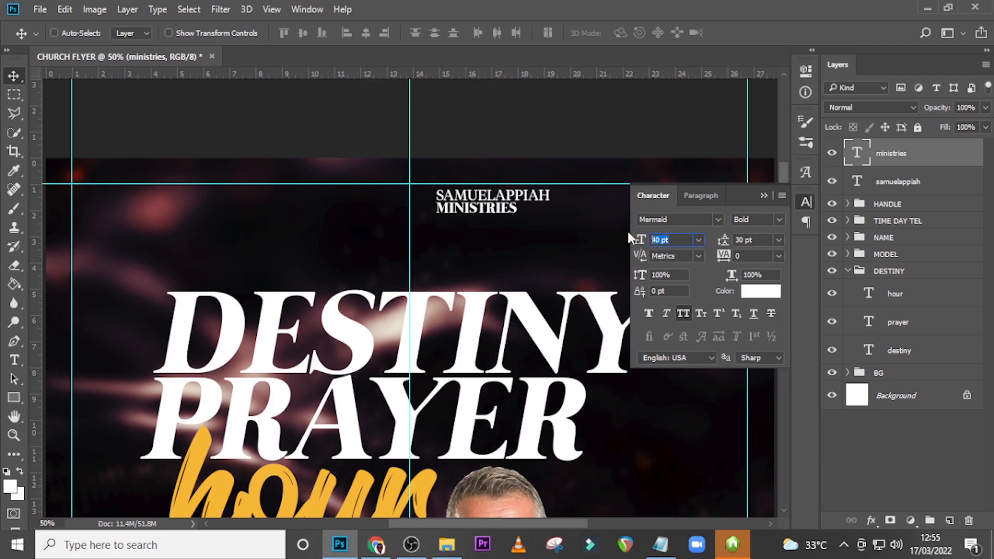
Set the "ministries" line's tracking to 250 and its color to the yellow-orange sampled from the word "hour"
click(751, 254)
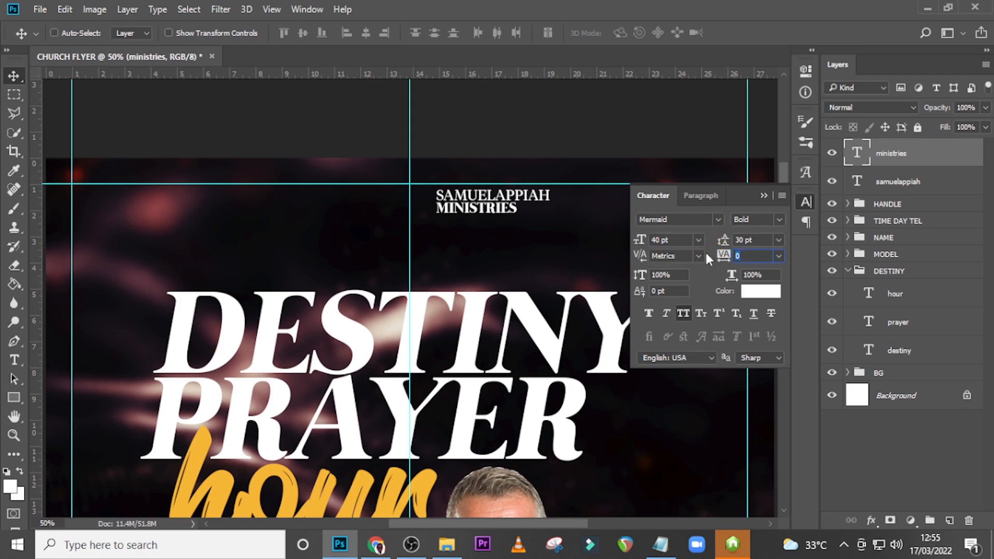
text(250)
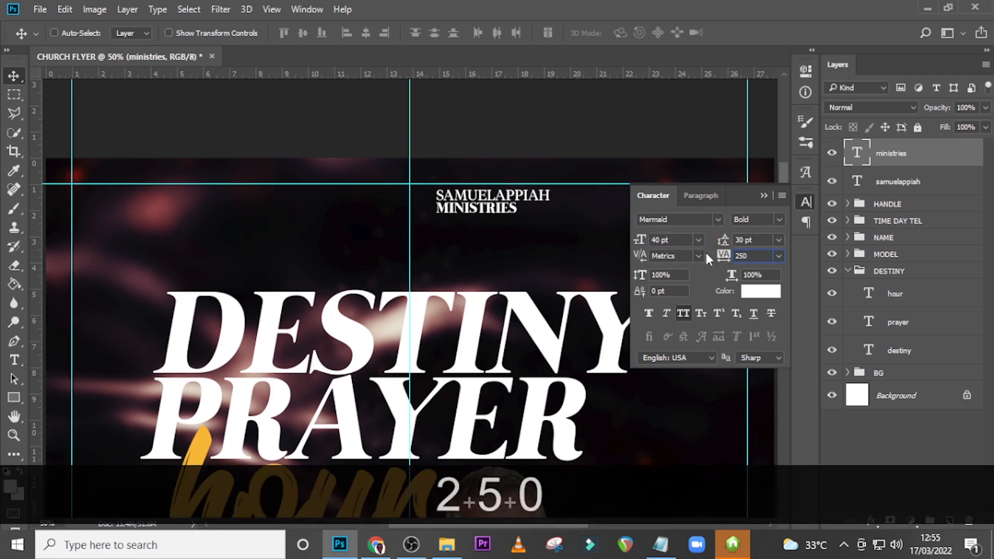
key(Return)
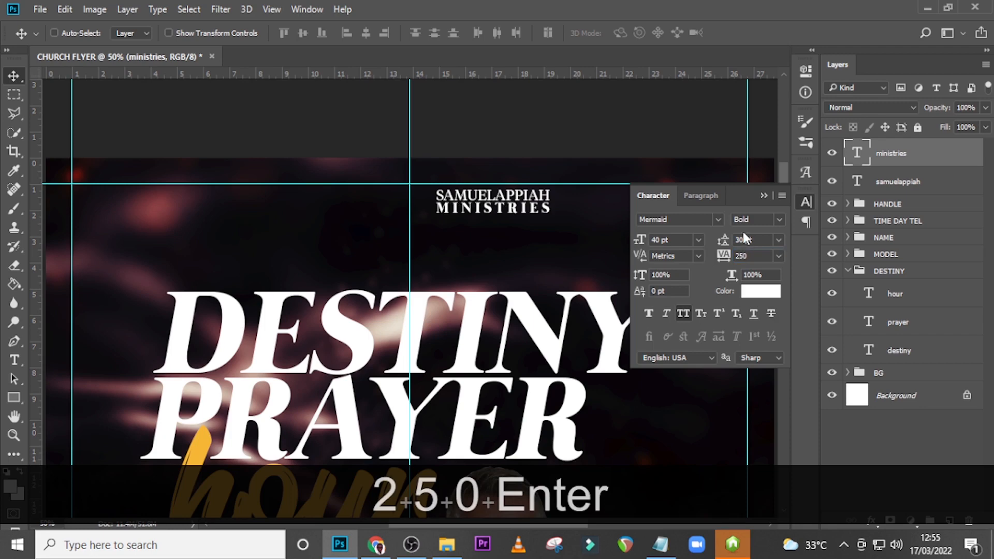
click(757, 292)
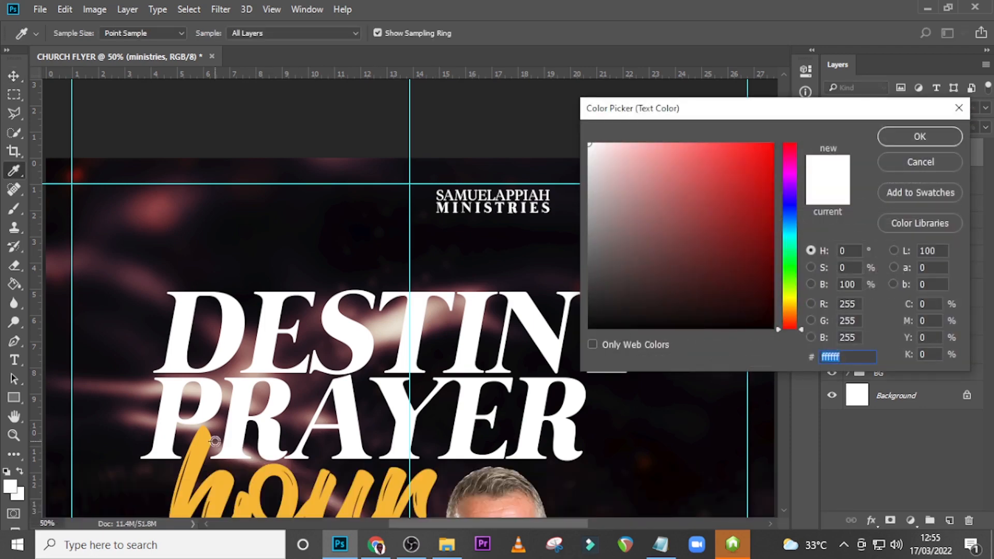
click(194, 444)
click(907, 143)
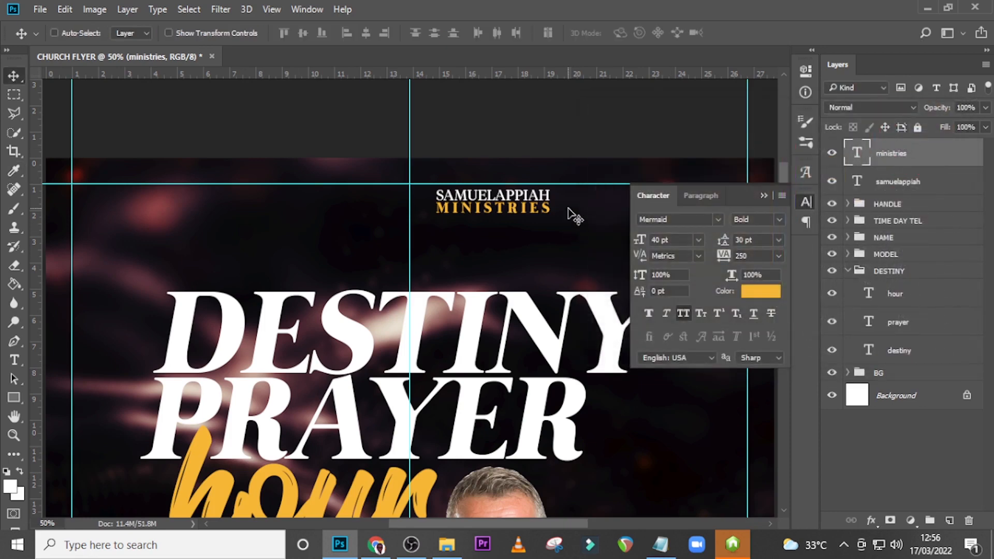
Add a separate text line reading "presents", copied from the 99.txt notes, near the flyer's upper edge
key(t)
click(308, 220)
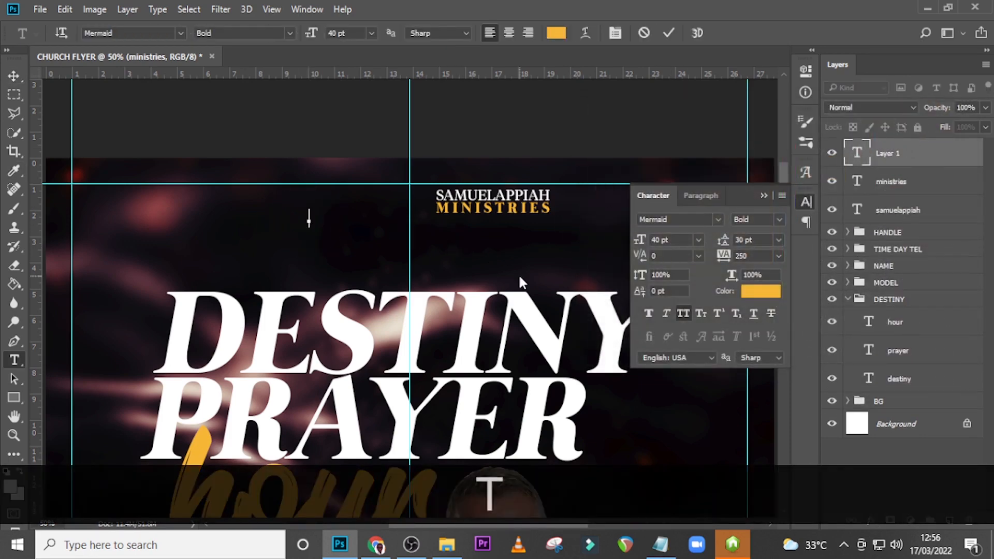
click(660, 544)
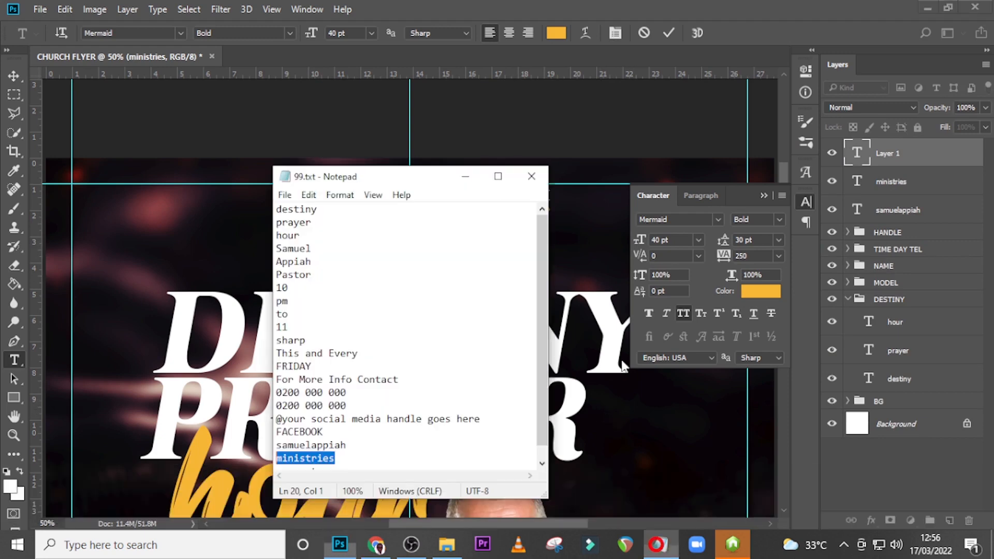
scroll(360, 448, down, 1)
drag(323, 458, 278, 458)
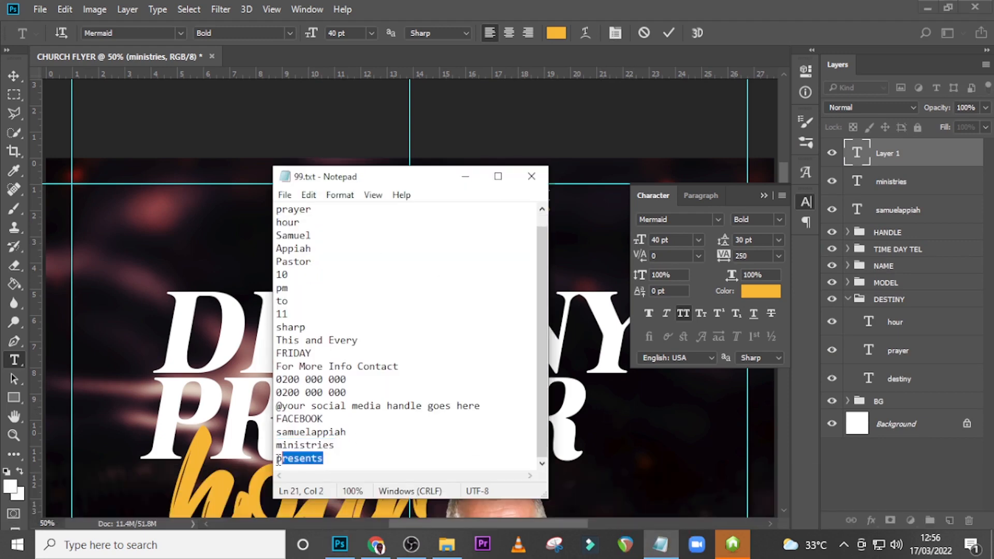
key(ctrl+c)
click(470, 6)
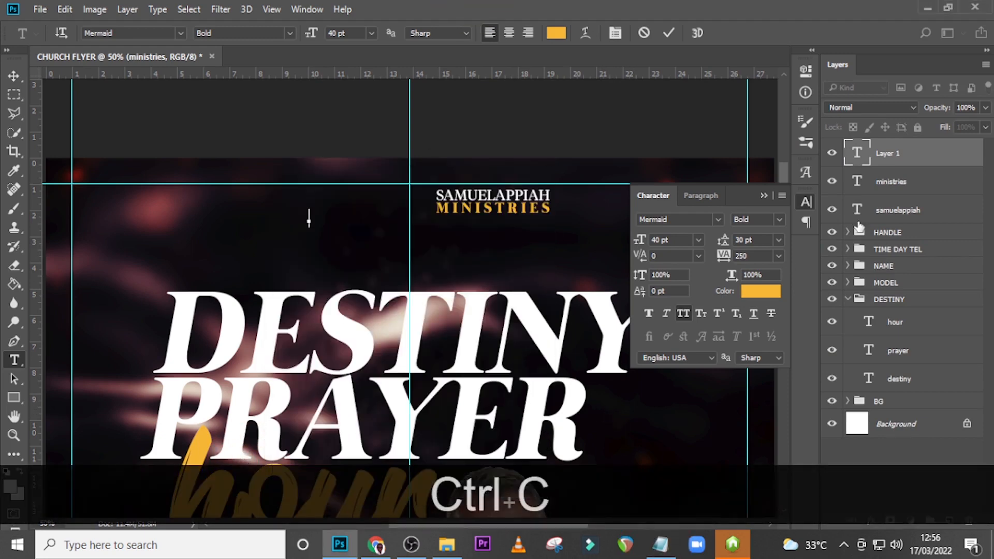
click(857, 156)
key(ctrl+v)
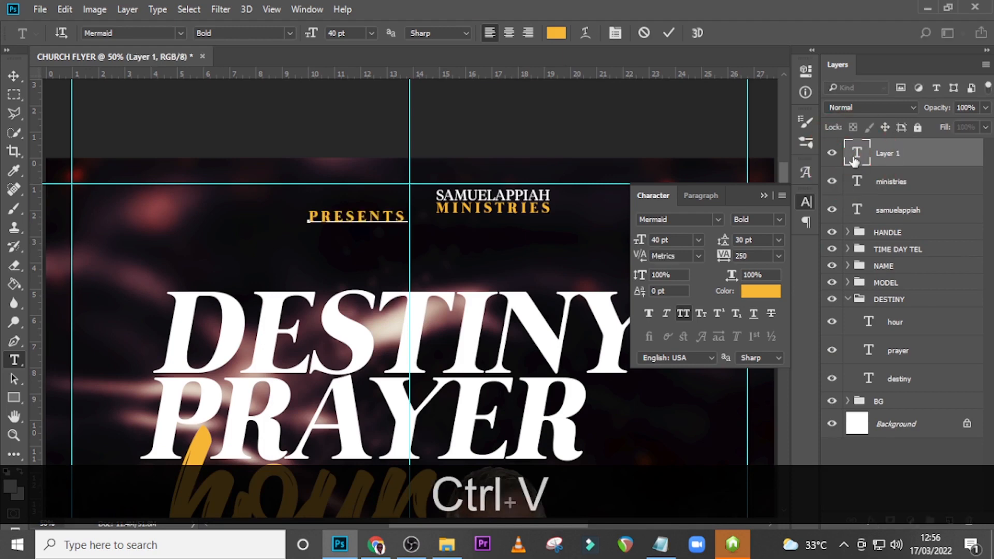
Move the "presents" text below the "ministries" line and color it white (ffffff)
key(v)
drag(339, 225, 487, 231)
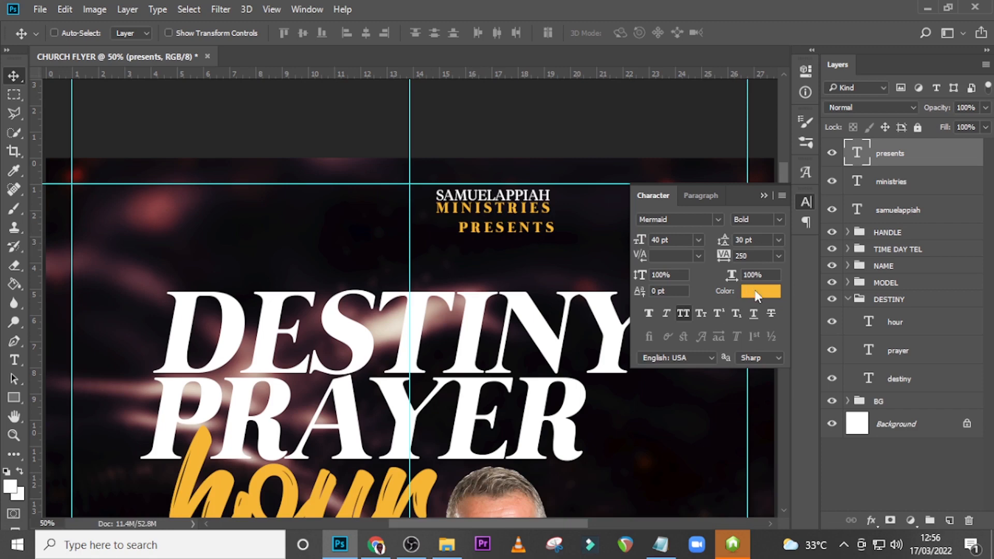
click(757, 293)
text(ffffff)
click(903, 138)
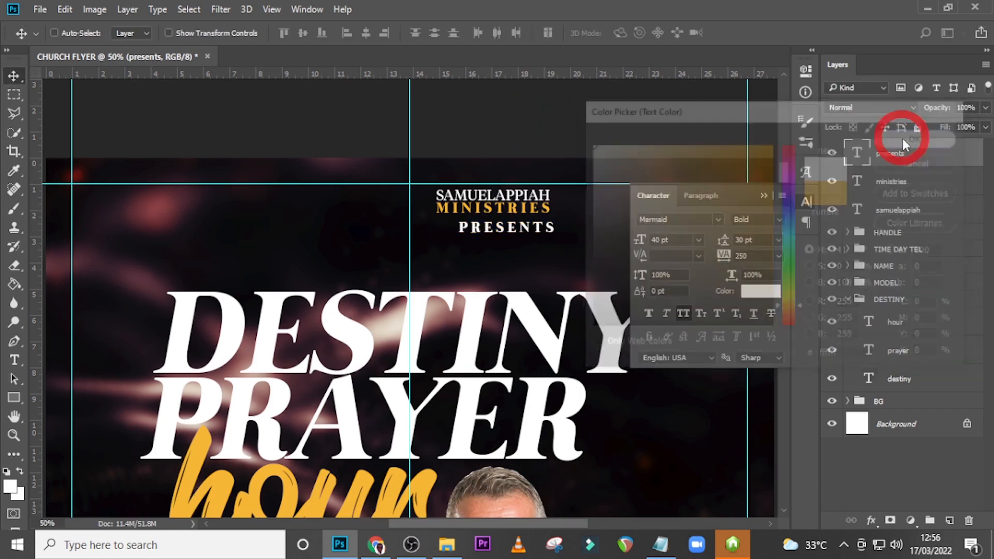
Format the "presents" text in Montserrat Thin with faux bold
click(717, 219)
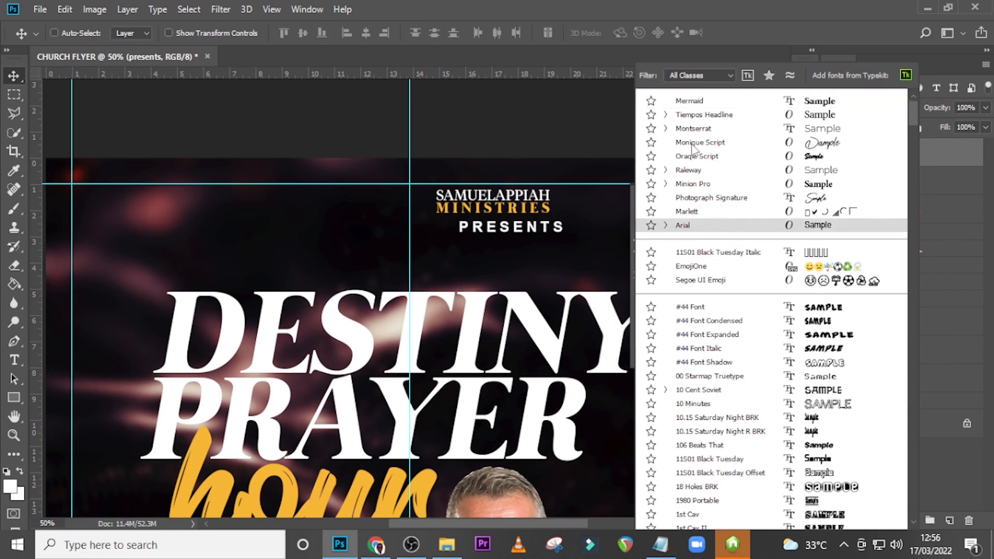
click(688, 128)
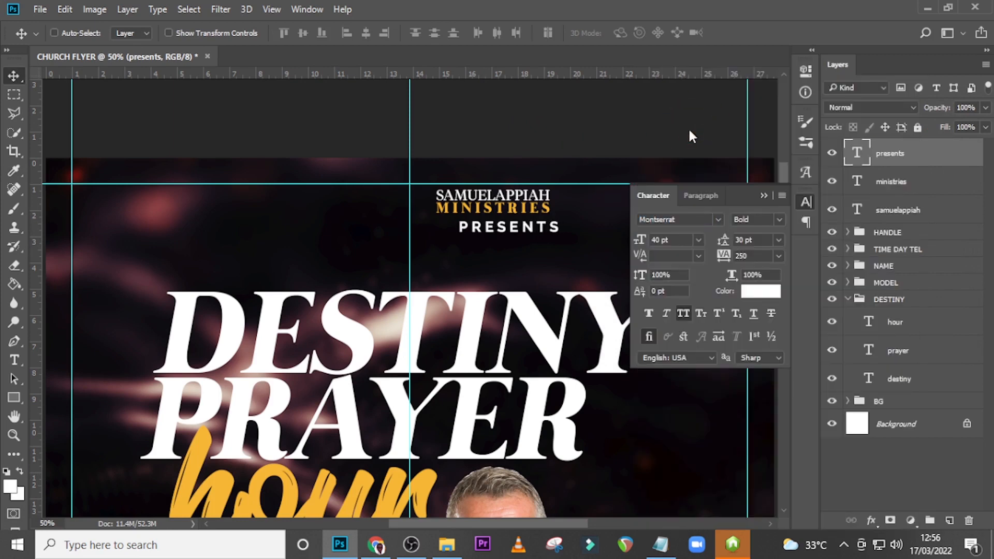
click(780, 220)
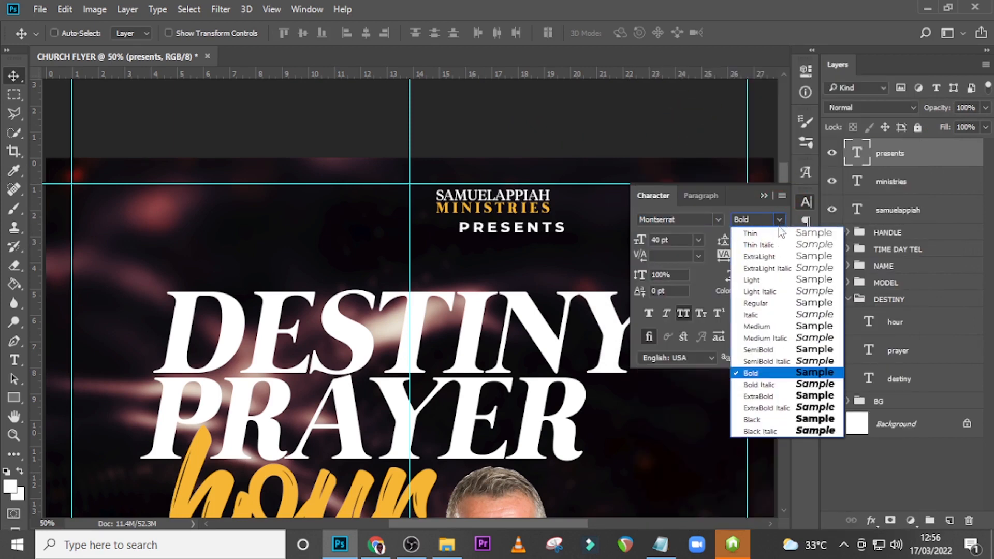
click(772, 231)
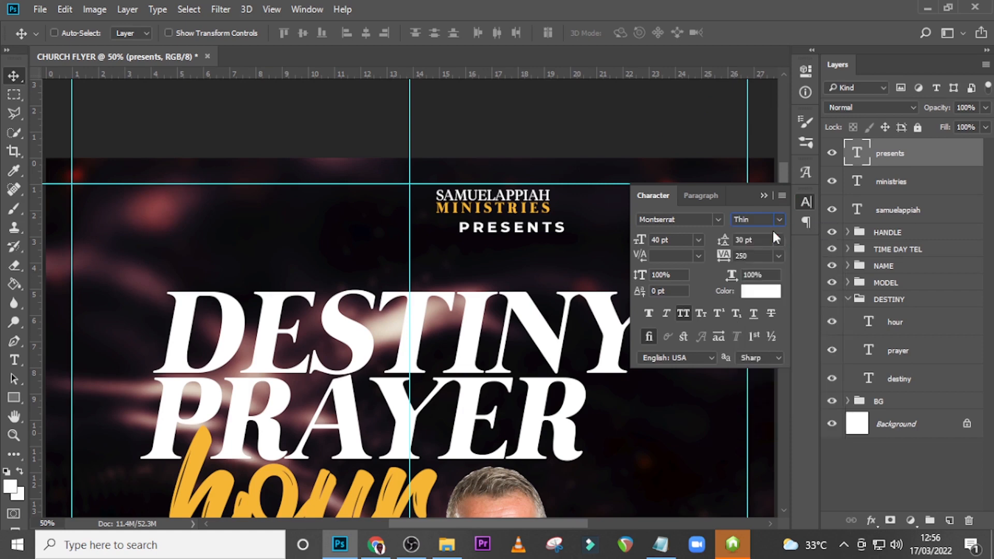
click(652, 312)
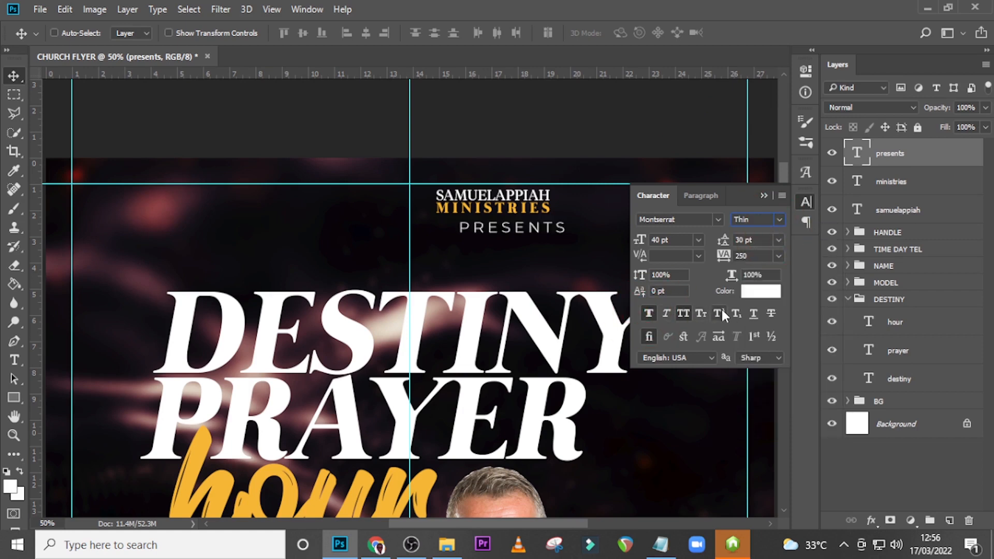
Set the "presents" text to 28 pt with tracking 500 and turn off all caps
click(638, 240)
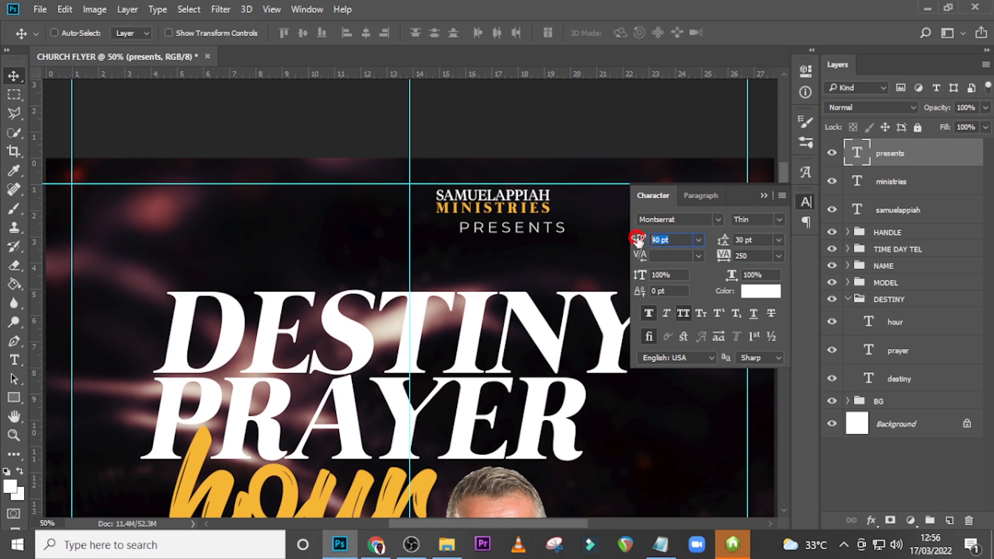
text(28)
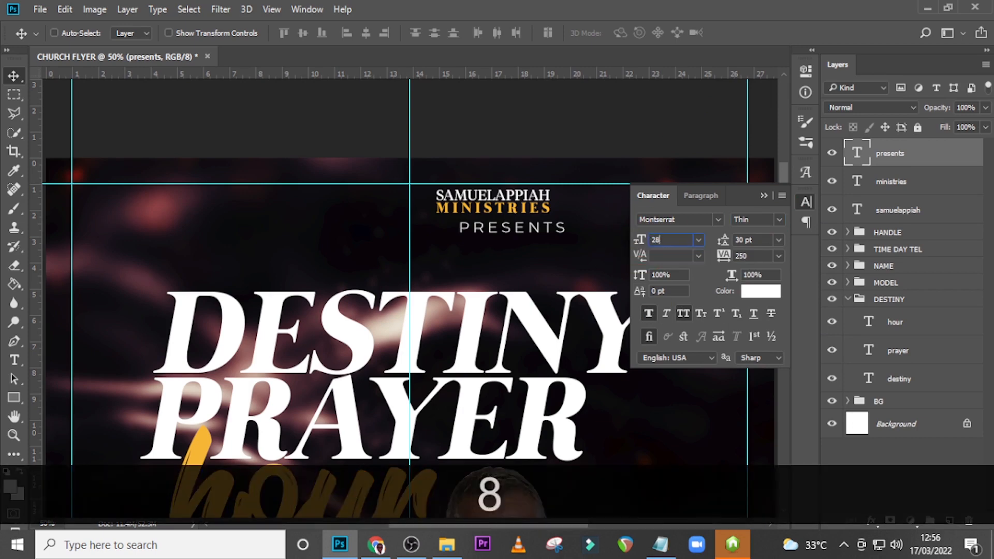
key(Return)
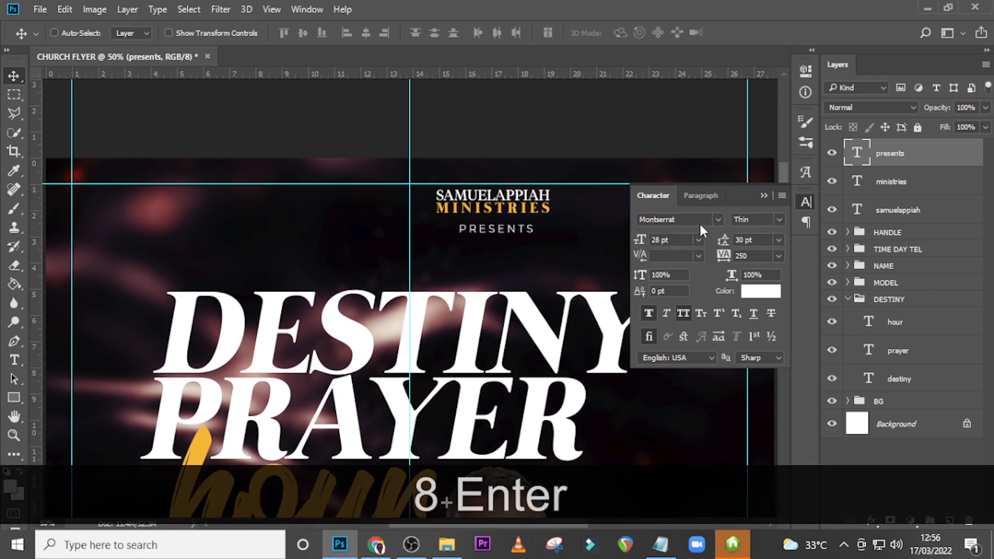
click(681, 314)
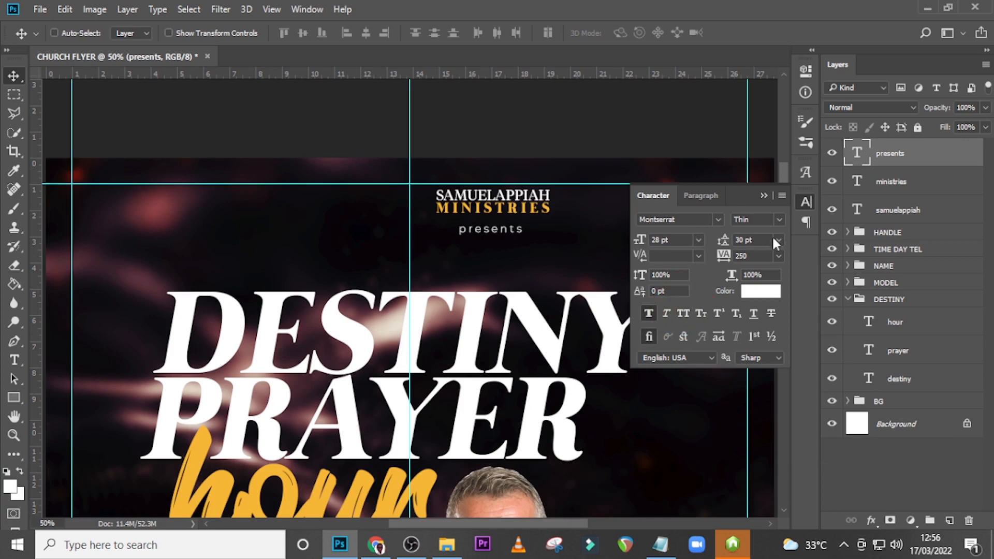
text(500)
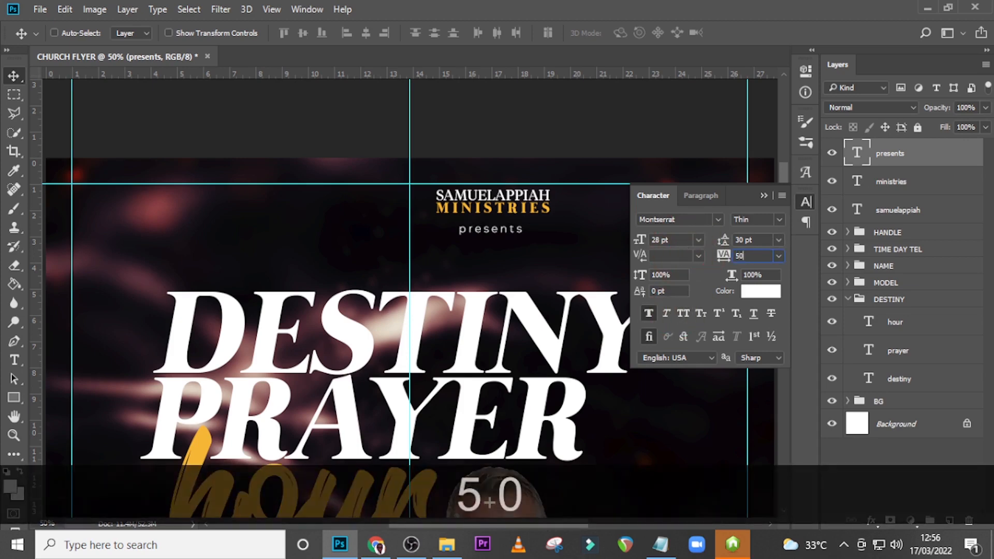
key(Return)
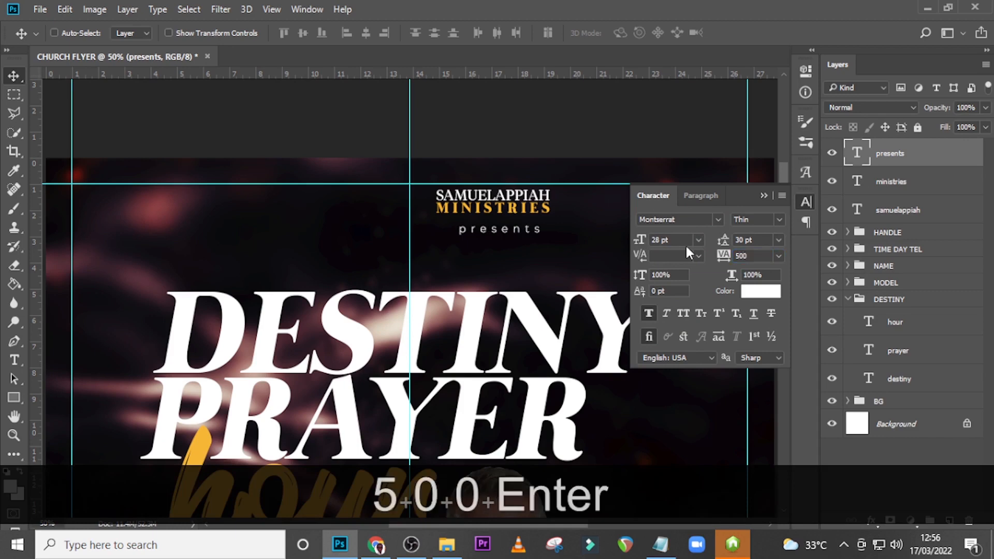
Move the "presents" text directly beneath "ministries", aligned with that line's left edge
click(764, 197)
key(v)
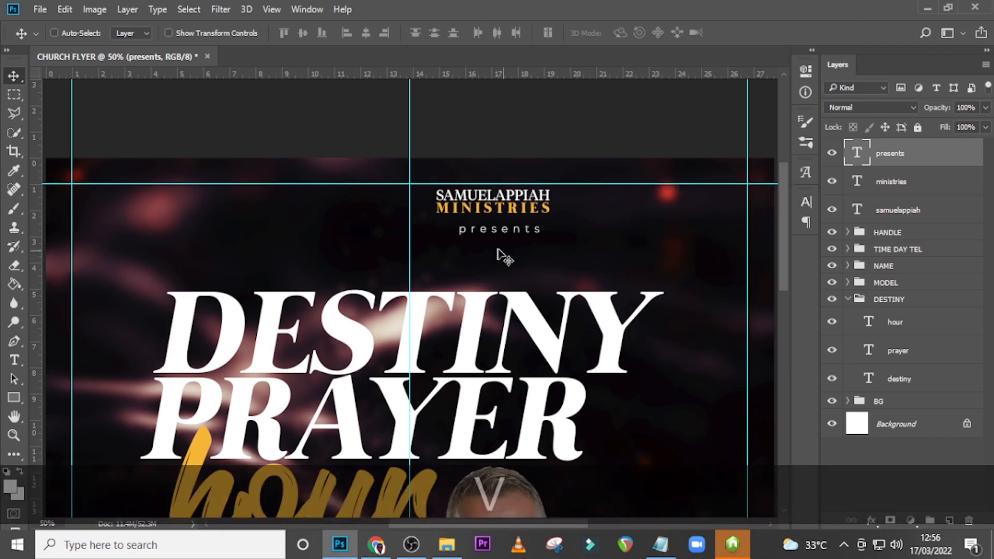
drag(503, 255, 465, 235)
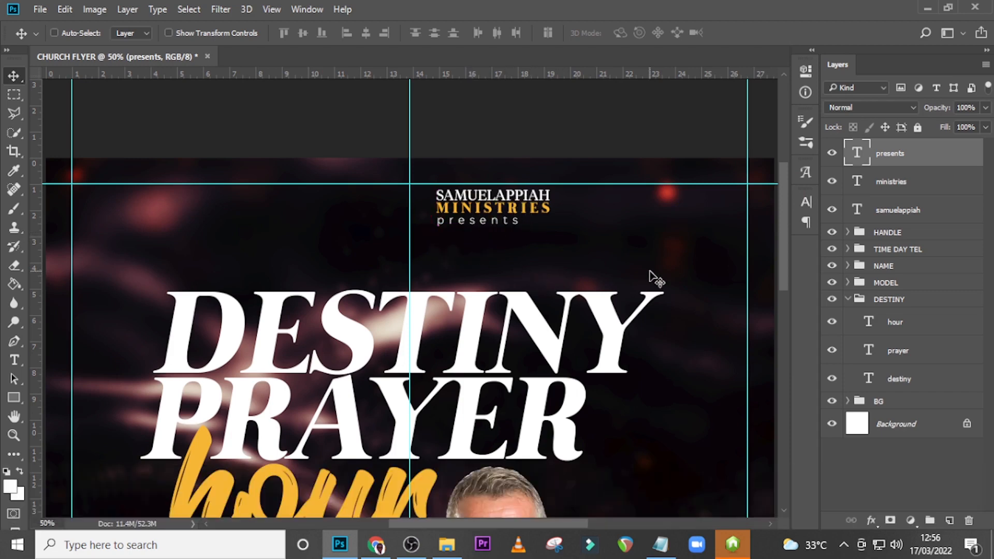
Select the "presents", "ministries" and name text layers together and nudge them up to the upper horizontal guide
ctrl+click(899, 181)
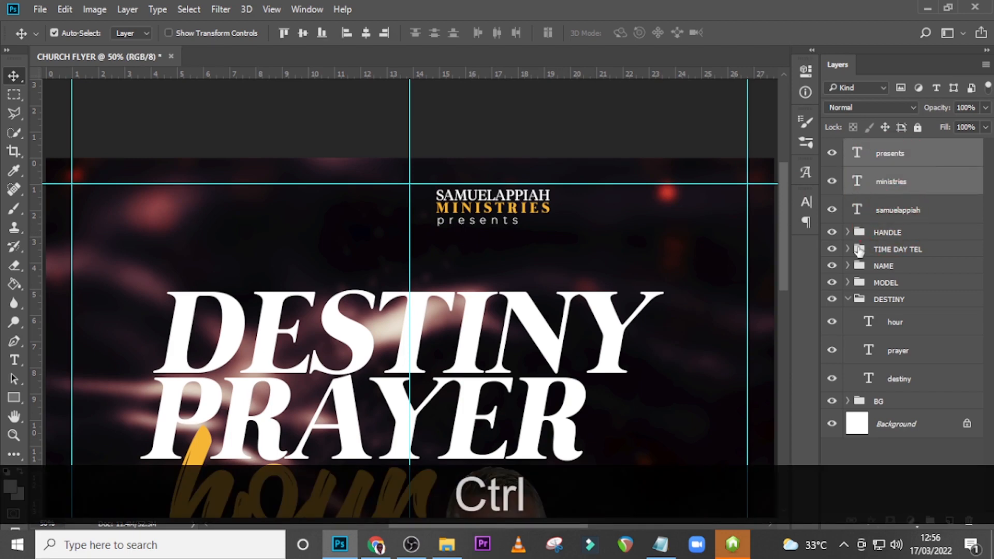
ctrl+shift+click(891, 211)
key(ctrl+shift+Up)
key(ctrl+shift+Up)
key(ctrl+shift+Up)
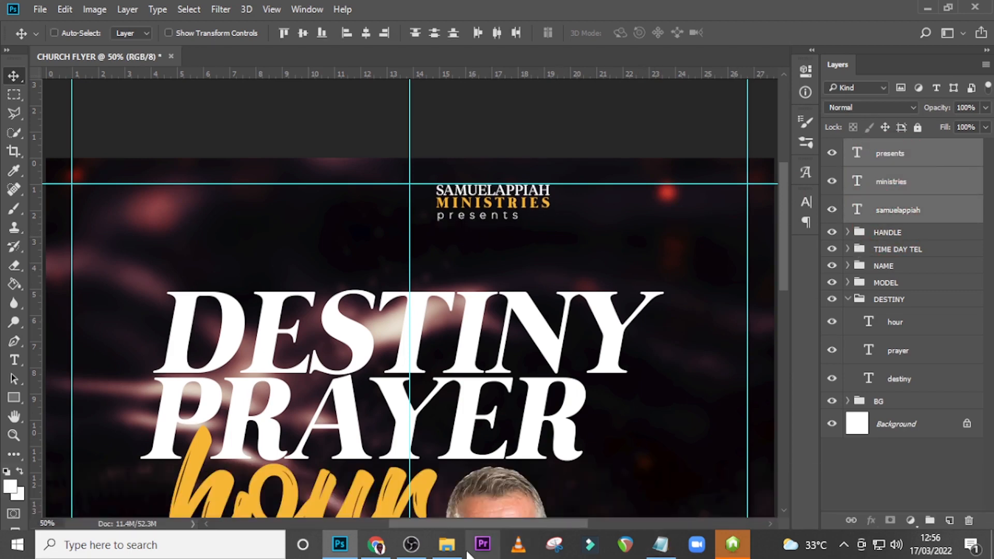
Place the Facebook Live image PngItem_200479 from the file folder onto the flyer, over the title
click(447, 545)
drag(456, 199, 261, 281)
drag(536, 324, 617, 363)
drag(703, 441, 609, 407)
drag(514, 340, 550, 352)
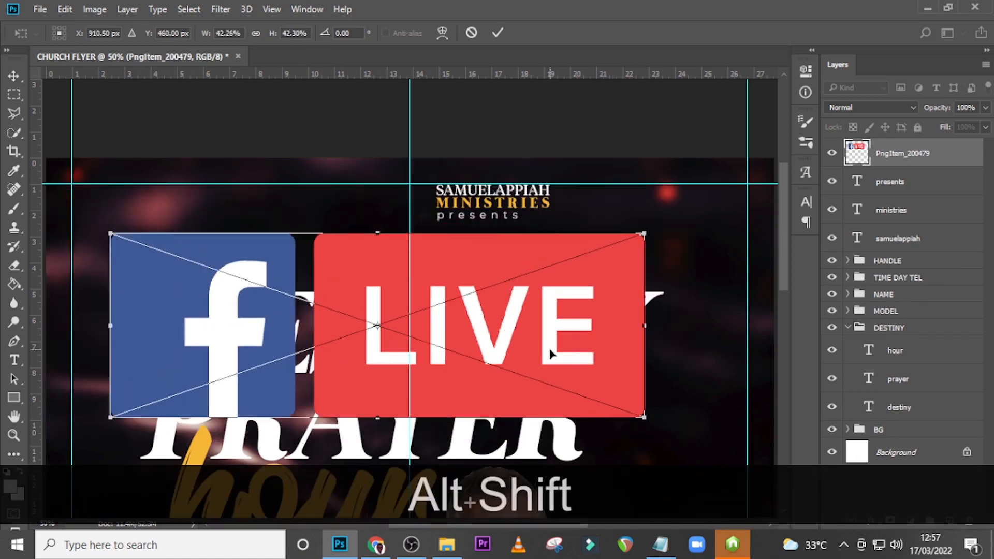
key(Return)
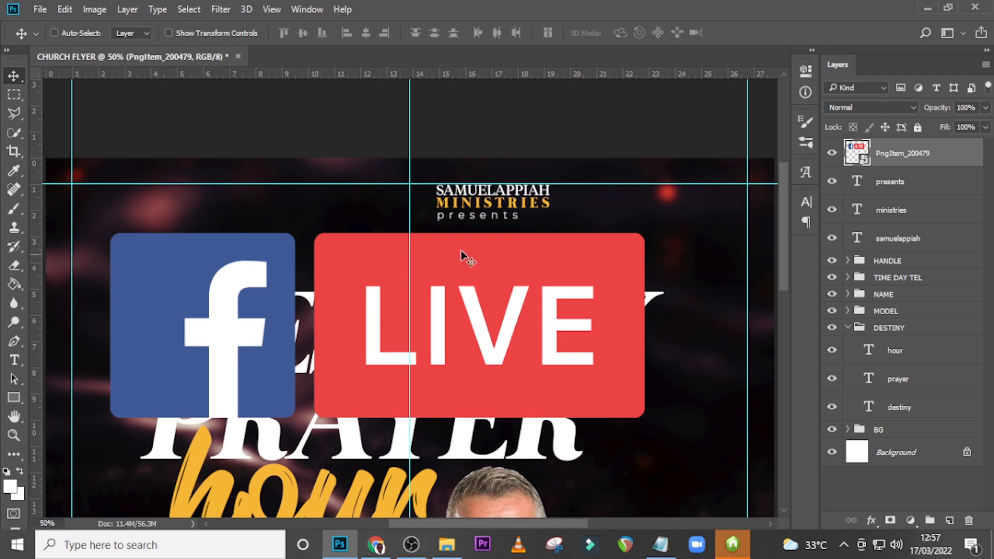
key(ctrl+0)
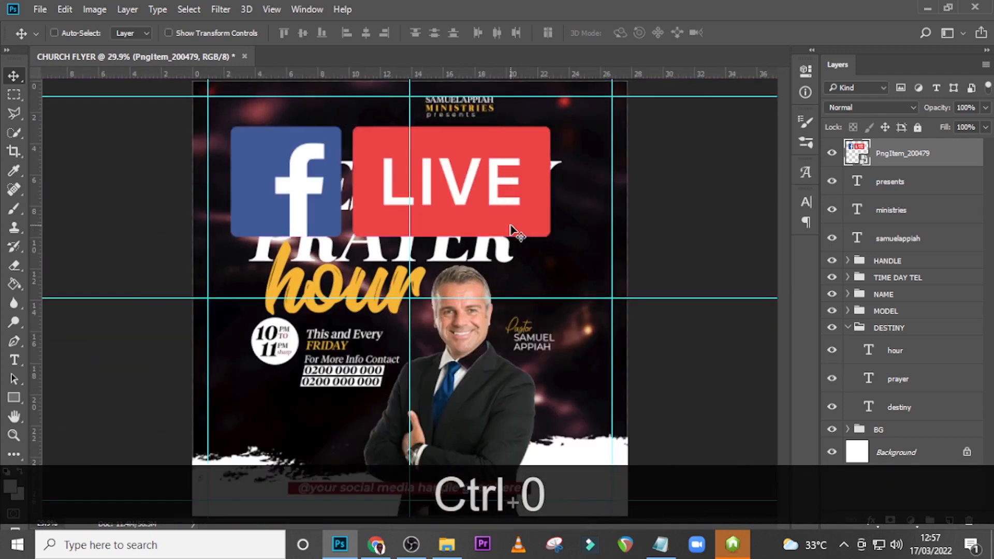
Apply a white (ffffff) Color Overlay layer style to the masked Facebook Live logo
key(ctrl+equal)
key(ctrl+equal)
key(ctrl+equal)
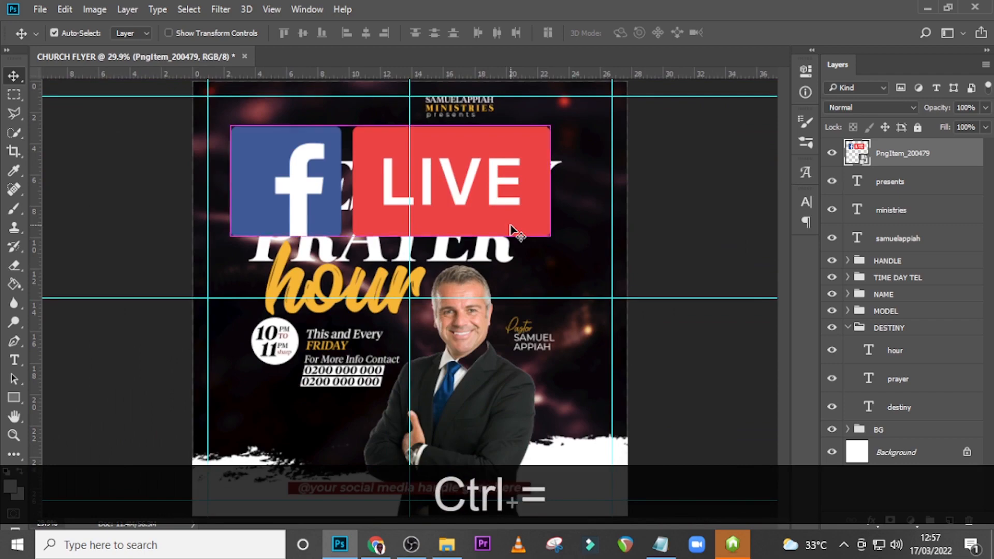
scroll(277, 328, up, 5)
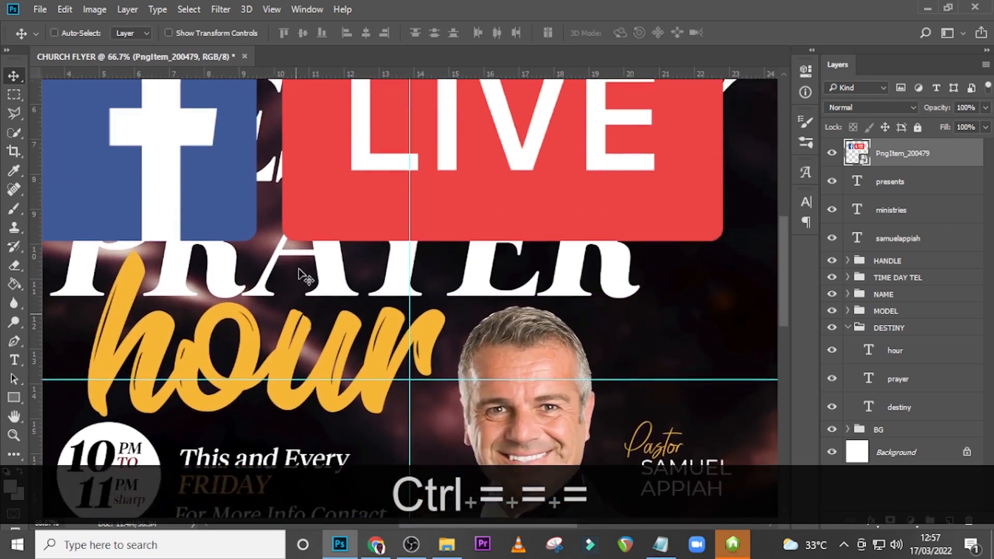
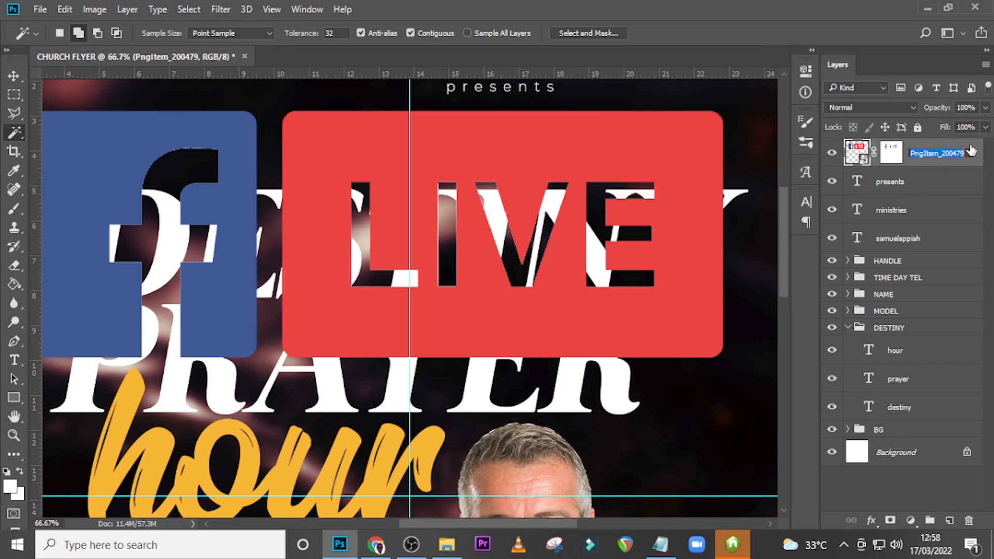
double_click(973, 148)
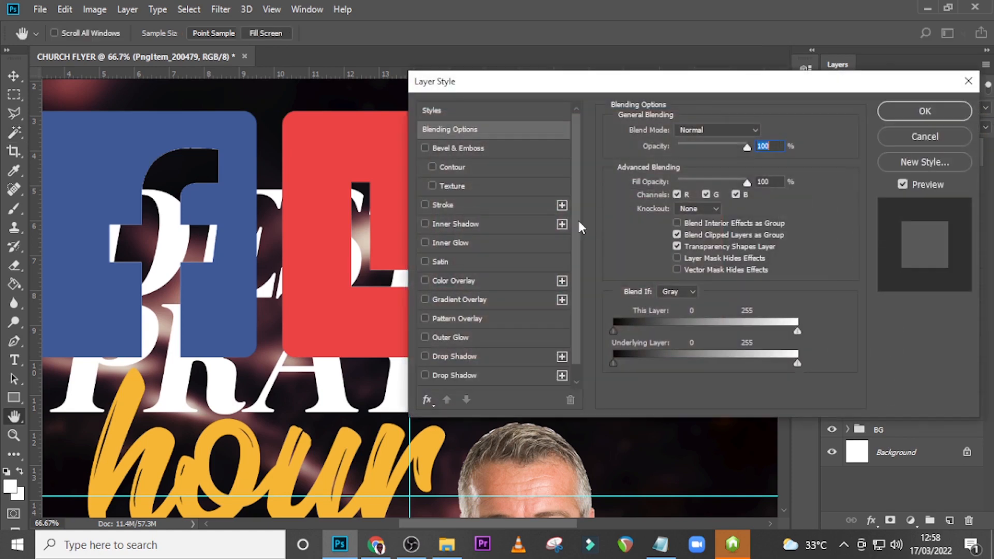
click(464, 279)
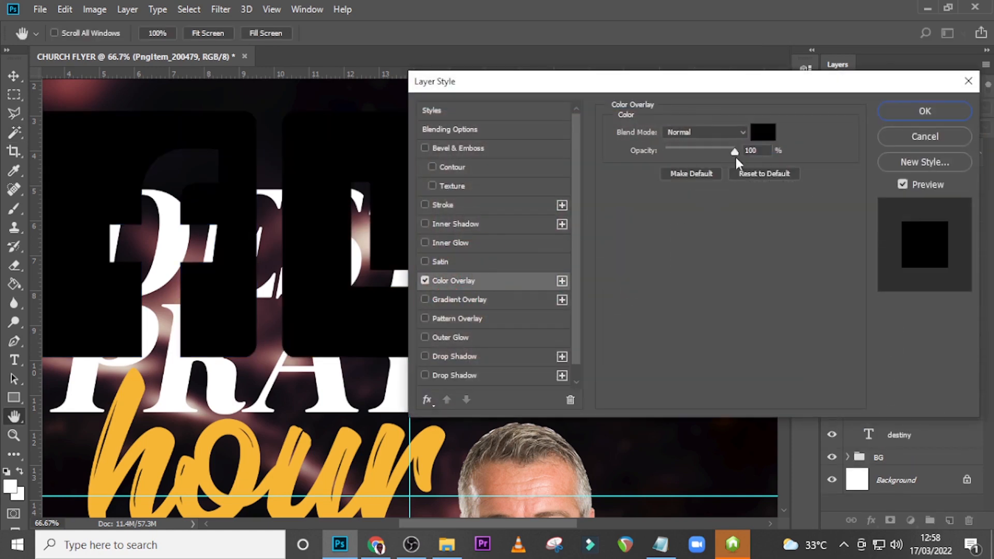
click(759, 135)
click(589, 144)
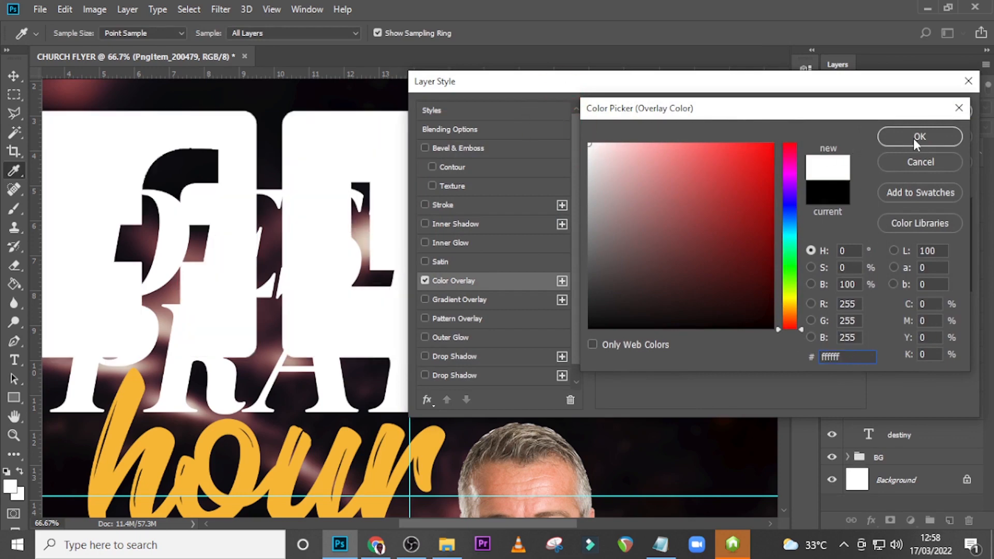
click(919, 136)
click(904, 110)
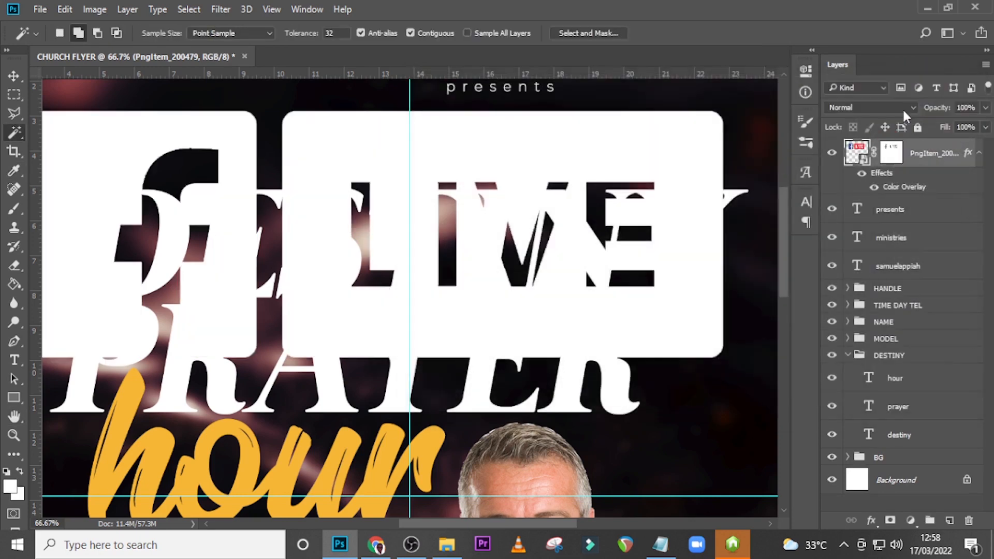
Scale the Facebook Live logo down to about 17% of its size around its centre
click(937, 164)
key(ctrl+t)
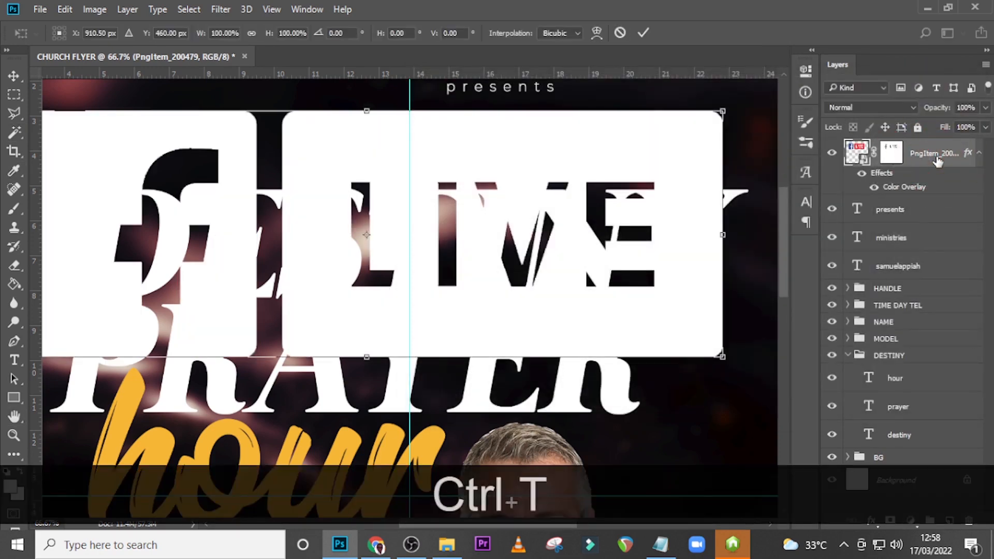
key(ctrl+minus)
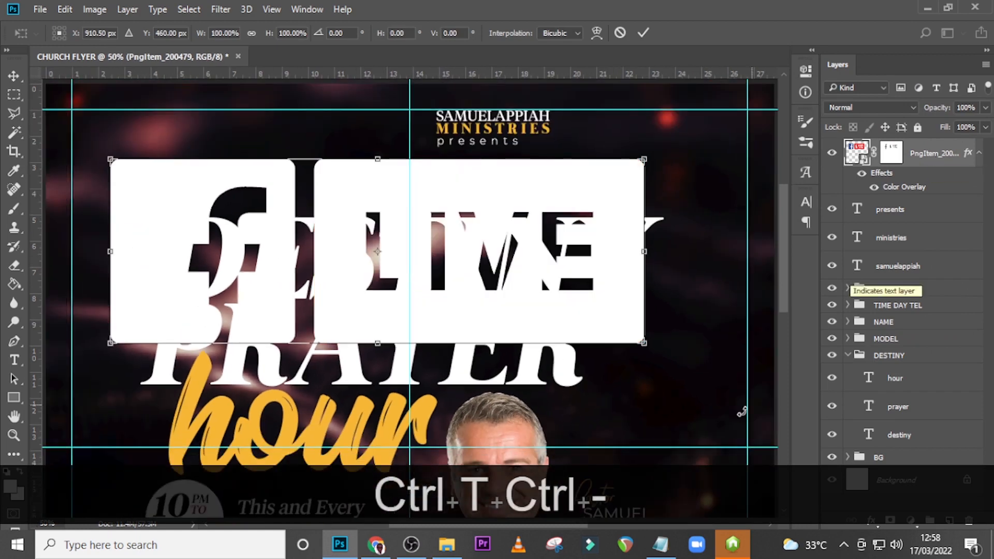
drag(645, 345, 429, 256)
key(ctrl+equal)
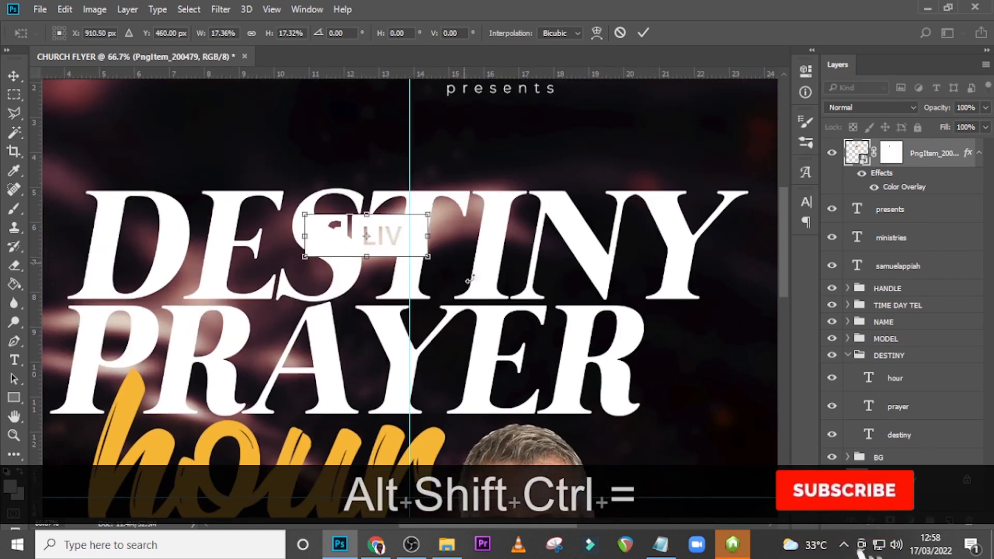
key(v)
key(Return)
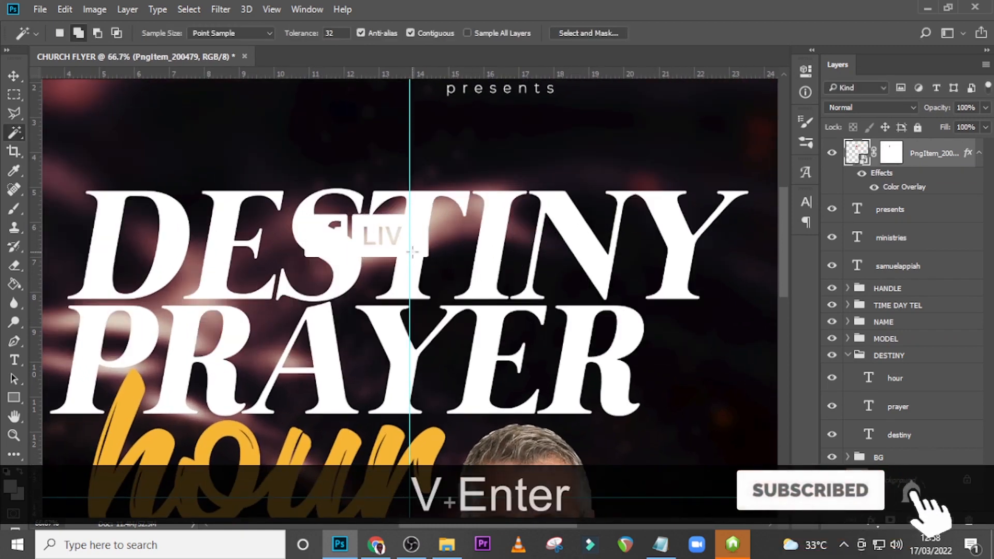
Move the Facebook Live logo above the title, beside the ministry heading and just under the upper horizontal guide
drag(354, 222, 331, 113)
scroll(333, 285, up, 8)
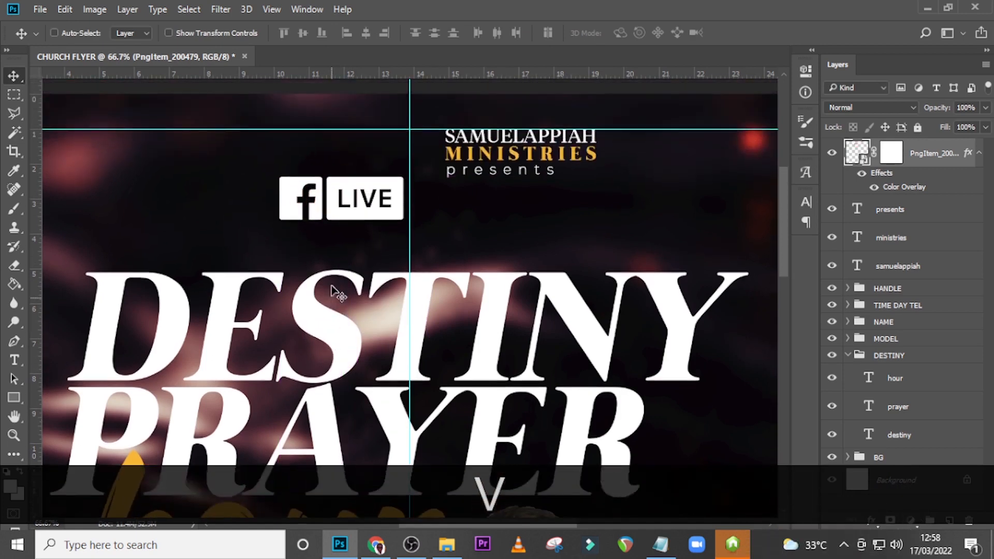
drag(350, 292, 348, 251)
key(Up)
key(Up)
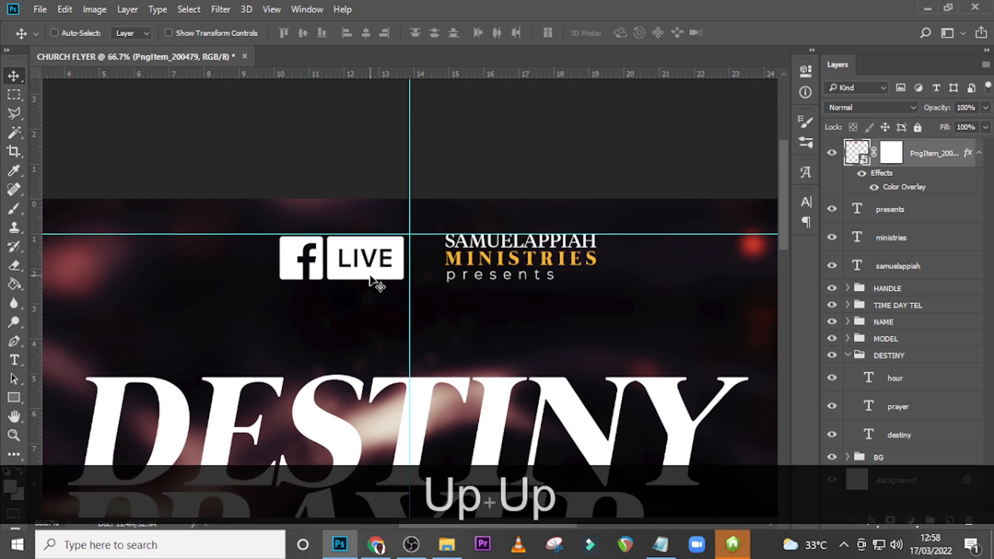
Nudge the Facebook Live logo slightly down and add a horizontal guide along its lower edge
key(shift+Down)
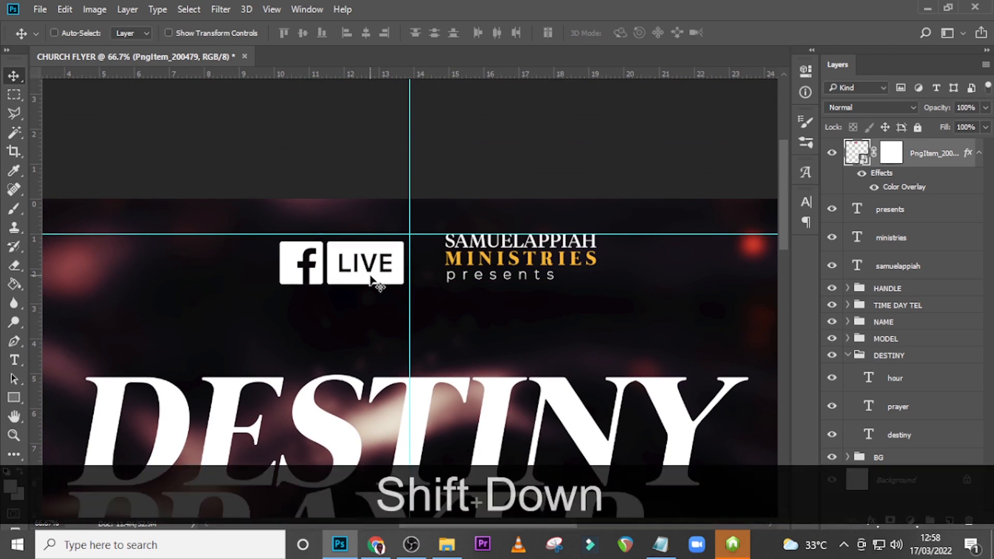
key(shift+Down)
key(shift+Down)
key(shift+Down)
key(shift+Down)
key(shift+Down)
key(shift+Down)
key(shift+Down)
key(shift+Down)
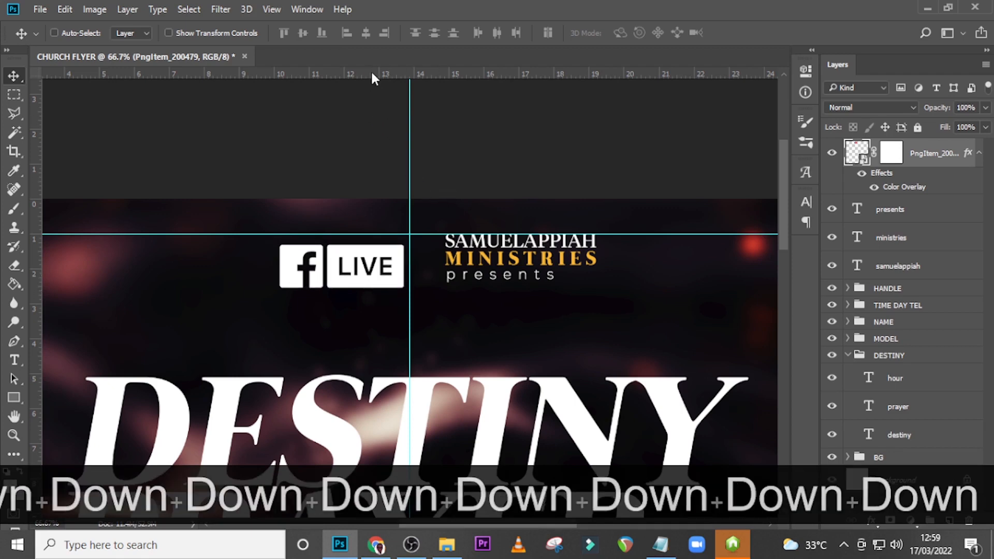
drag(373, 76, 365, 287)
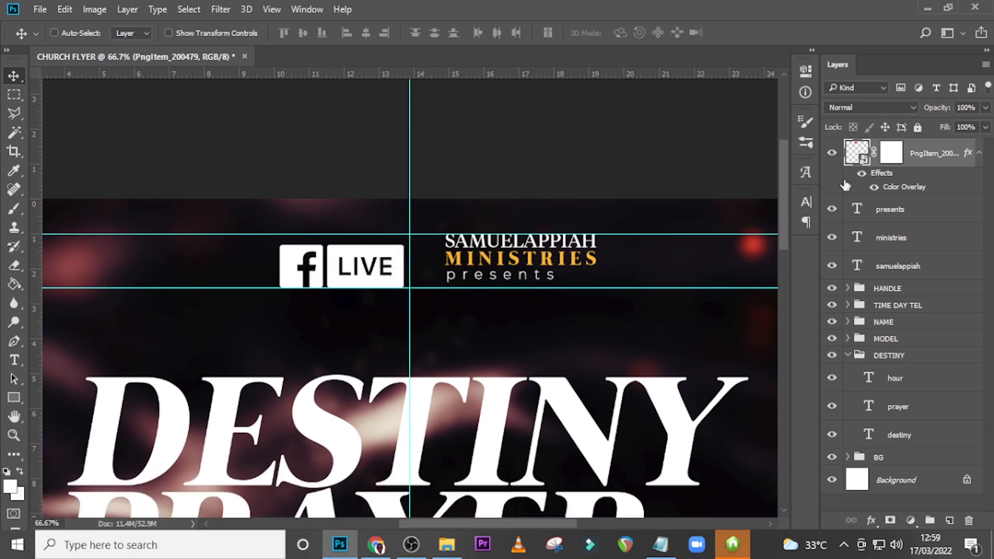
Select the "presents", "ministries" and ministry name text layers together and nudge them down and closer to the Facebook Live logo
ctrl+click(892, 214)
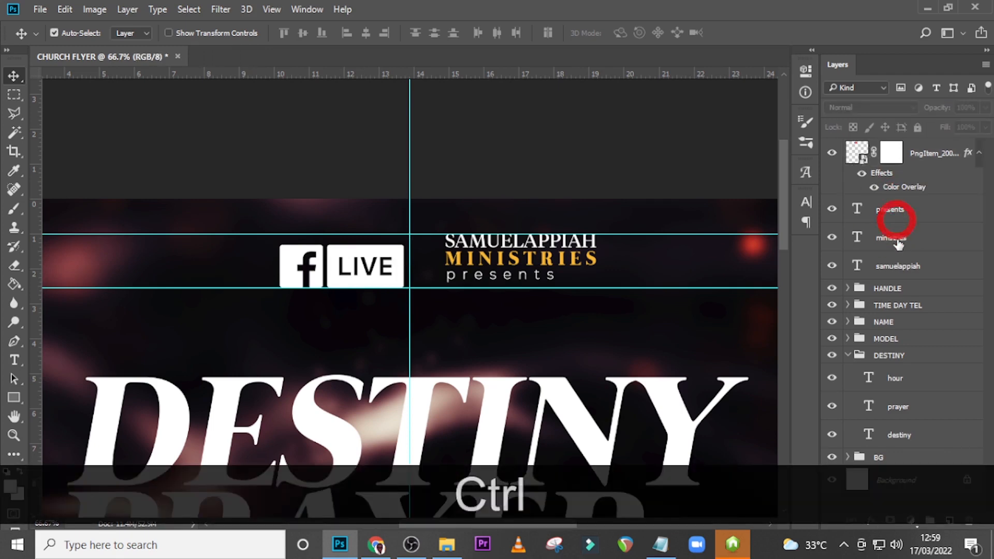
ctrl+click(893, 239)
ctrl+click(894, 269)
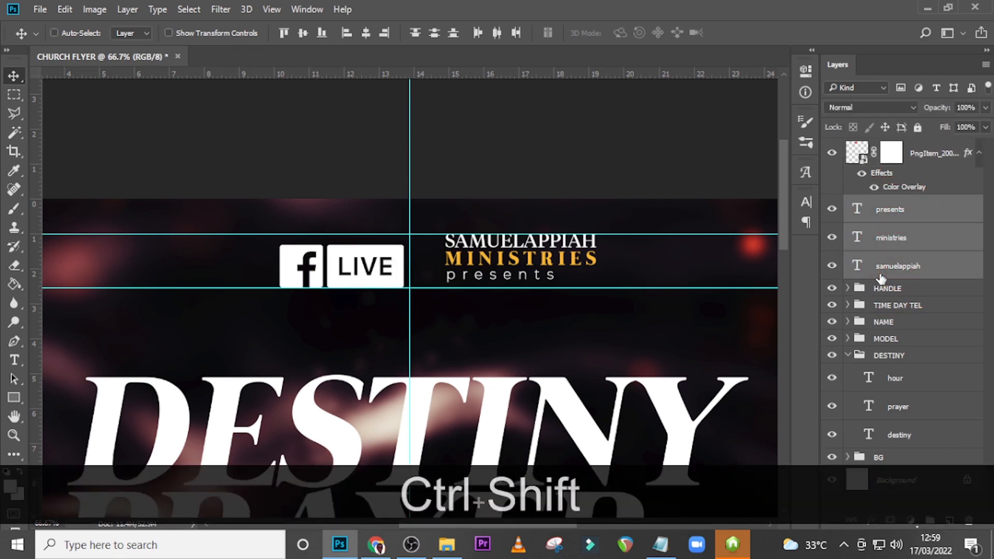
key(ctrl+shift+Down)
key(ctrl+shift+Down)
key(shift)
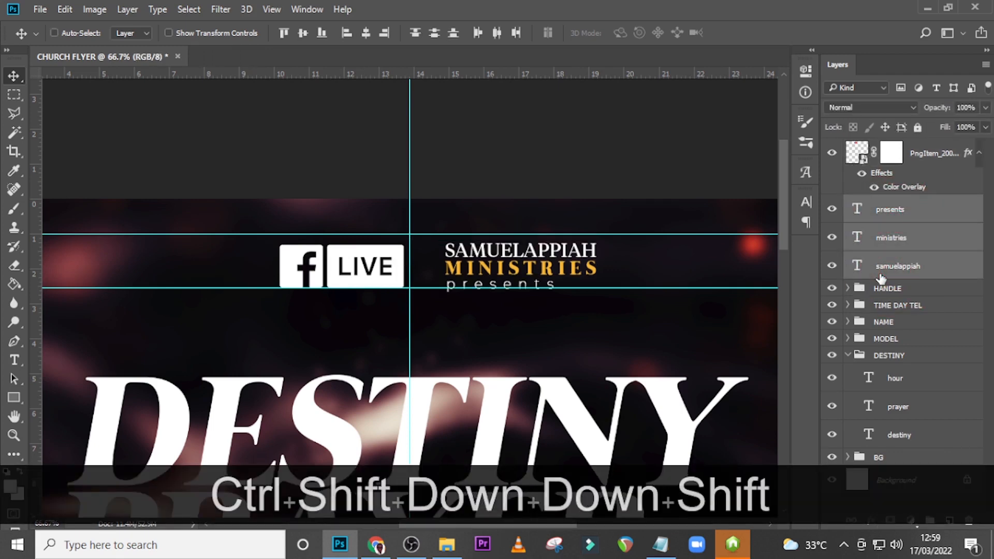
key(shift+Down)
key(shift+Left)
key(shift+Left)
key(shift+Left)
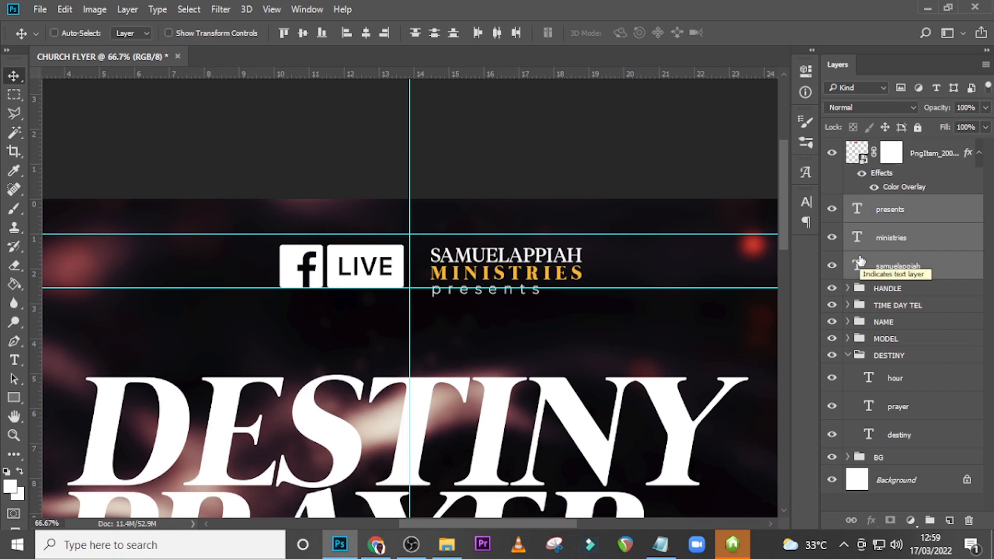
Select the Facebook Live logo together with the three heading text layers and shift them left until the text starts at the vertical centre guide
key(ctrl+0)
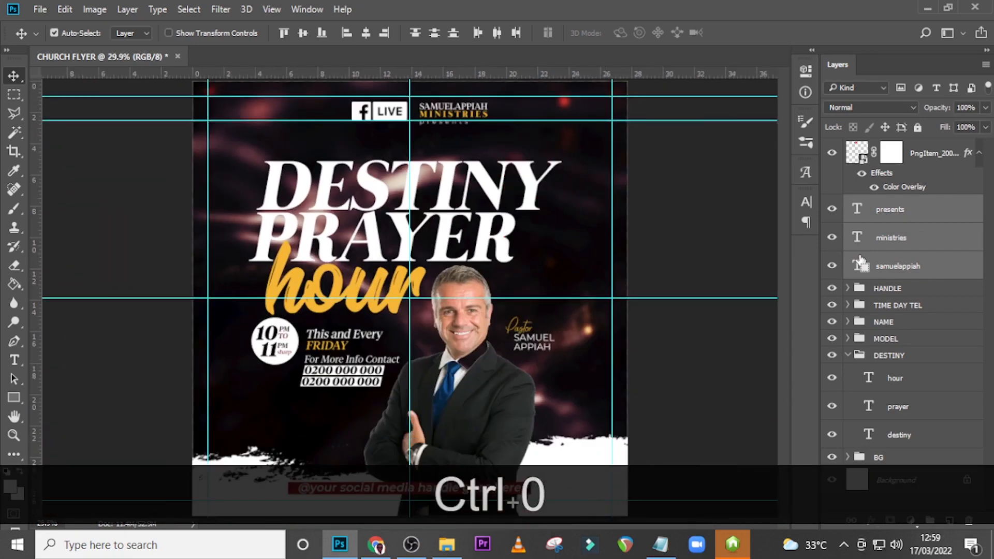
key(ctrl+equal)
key(ctrl+equal)
key(Return)
click(978, 153)
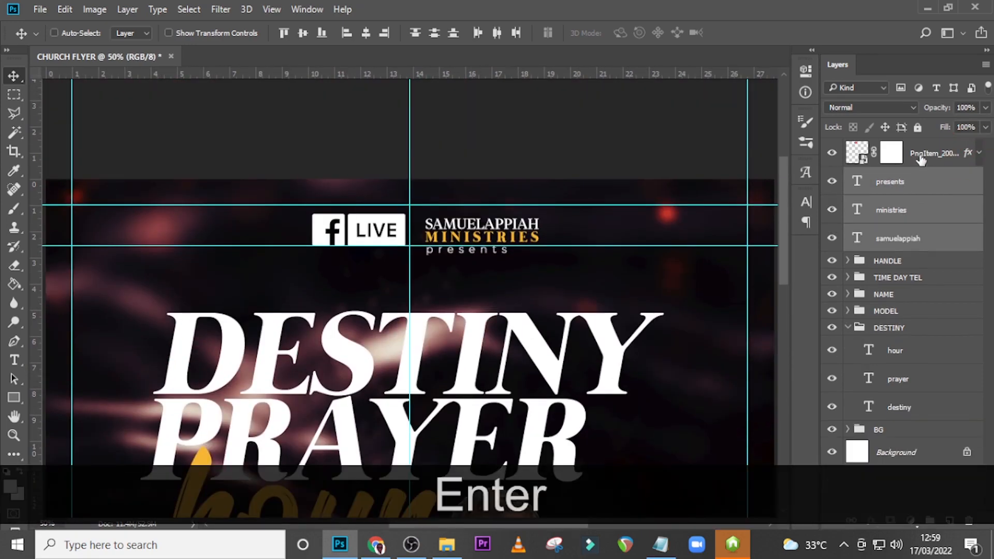
key(ctrl)
key(ctrl)
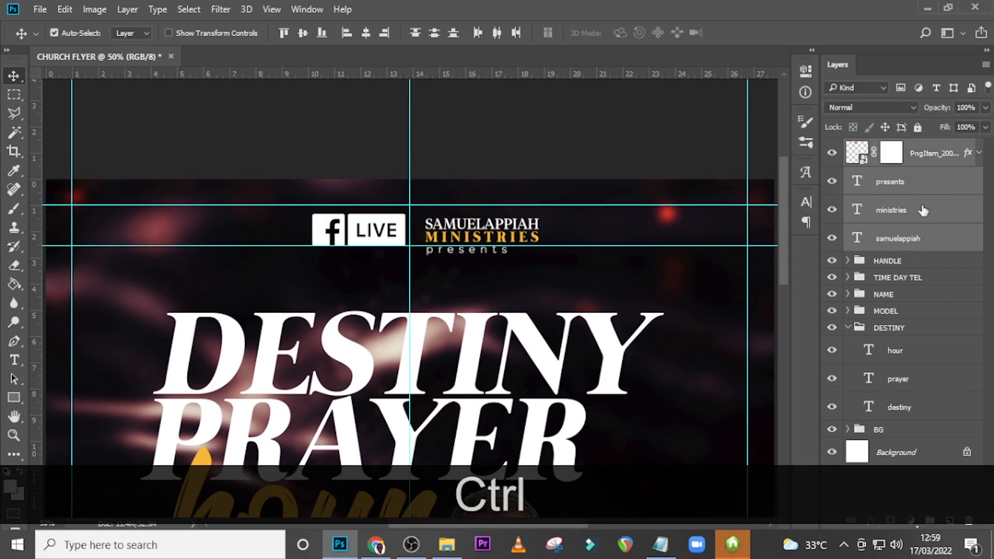
key(ctrl+t)
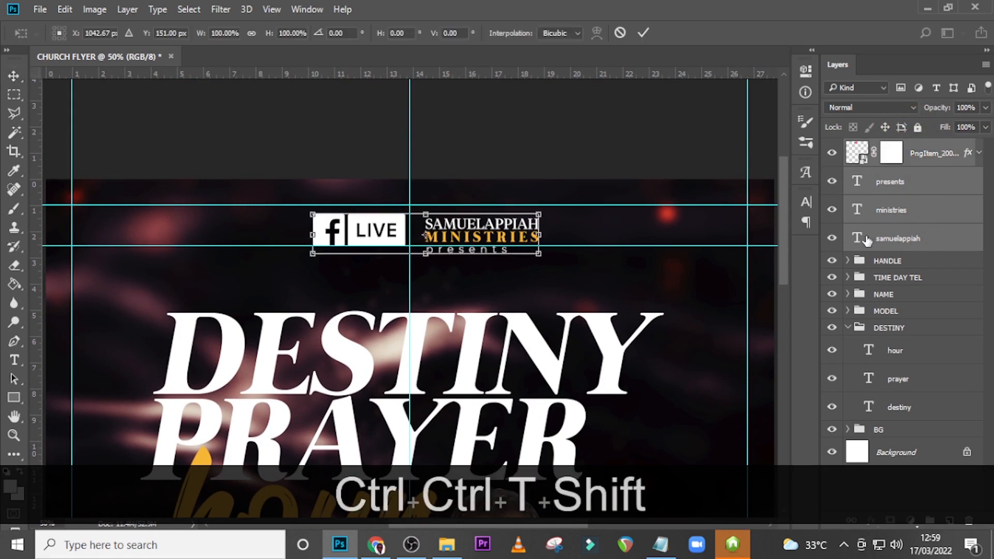
key(shift+Left)
key(shift+Left)
key(shift+Left)
key(shift+Left)
key(shift+Left)
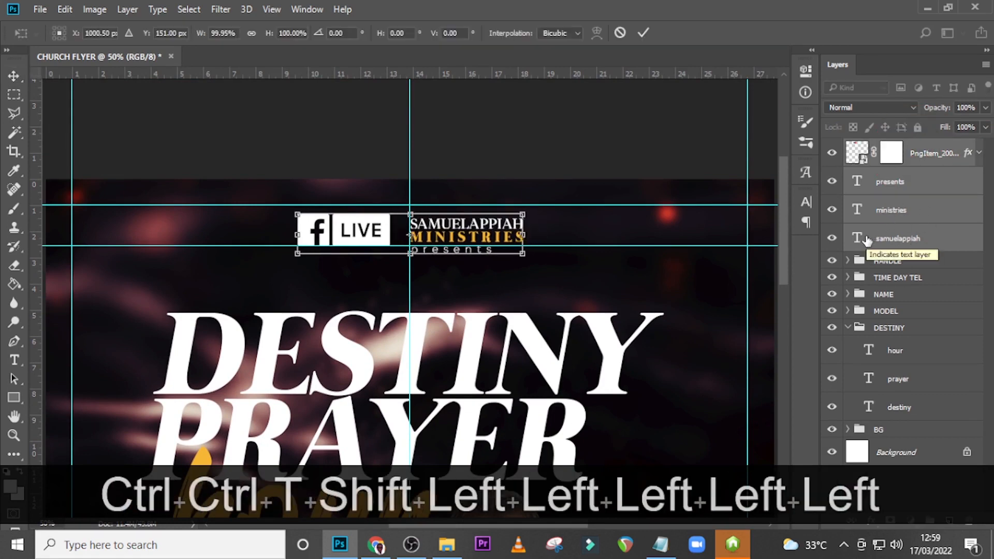
key(Return)
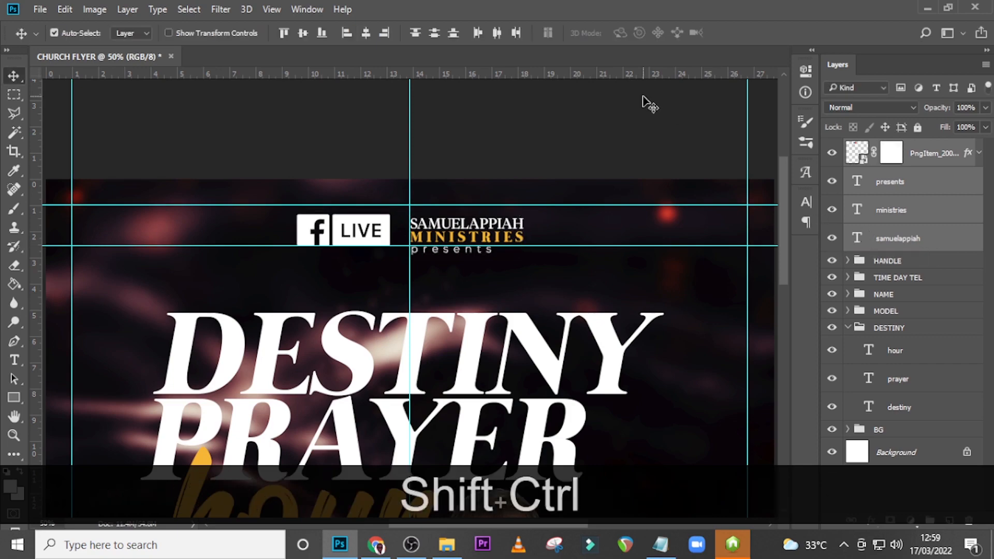
Add a text layer above the Facebook Live logo reading "FACEBOOK", copied from the open notes file
key(ctrl+shift+equal)
key(ctrl+shift+equal)
scroll(104, 444, up, 3)
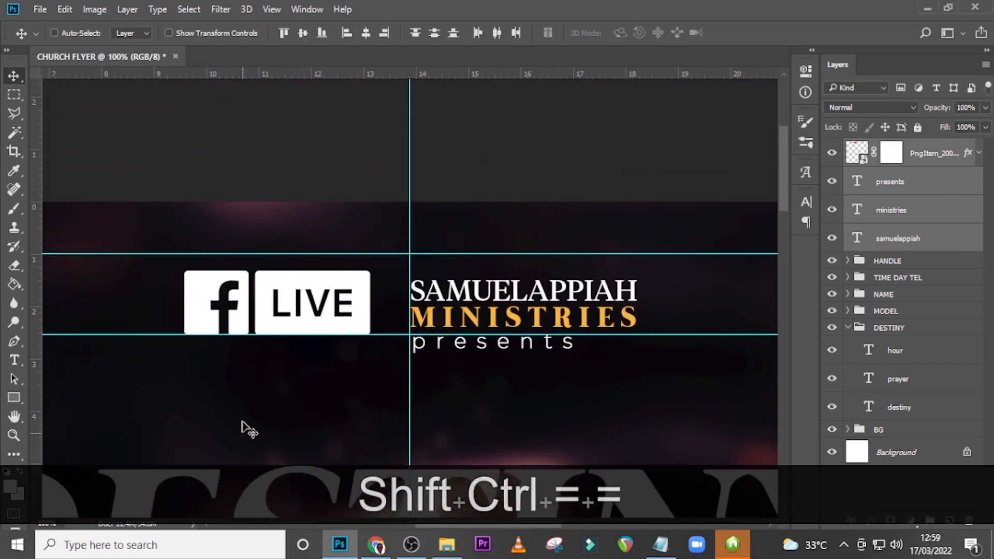
key(t)
click(255, 246)
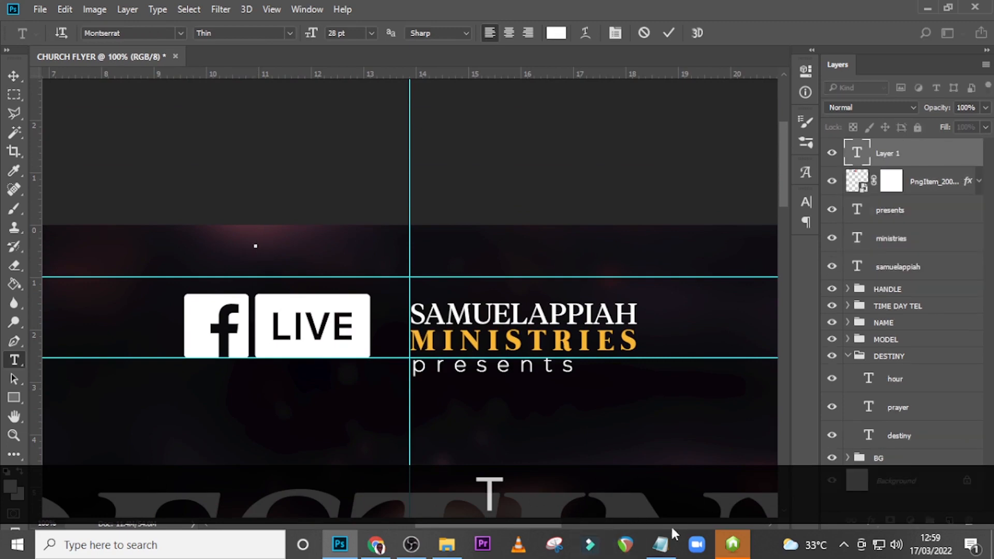
click(660, 544)
drag(325, 418, 233, 424)
key(ctrl+c)
click(456, 5)
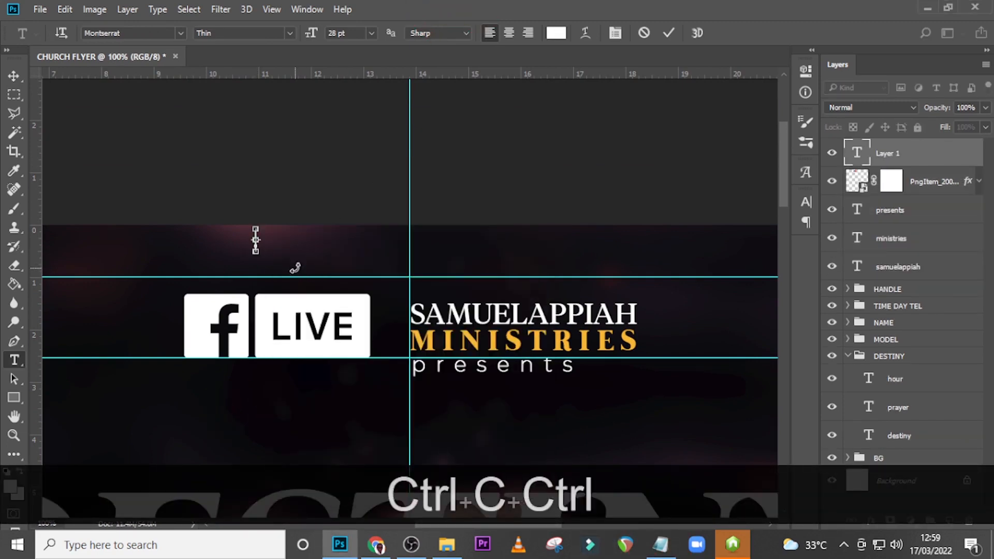
key(ctrl+v)
click(896, 152)
key(v)
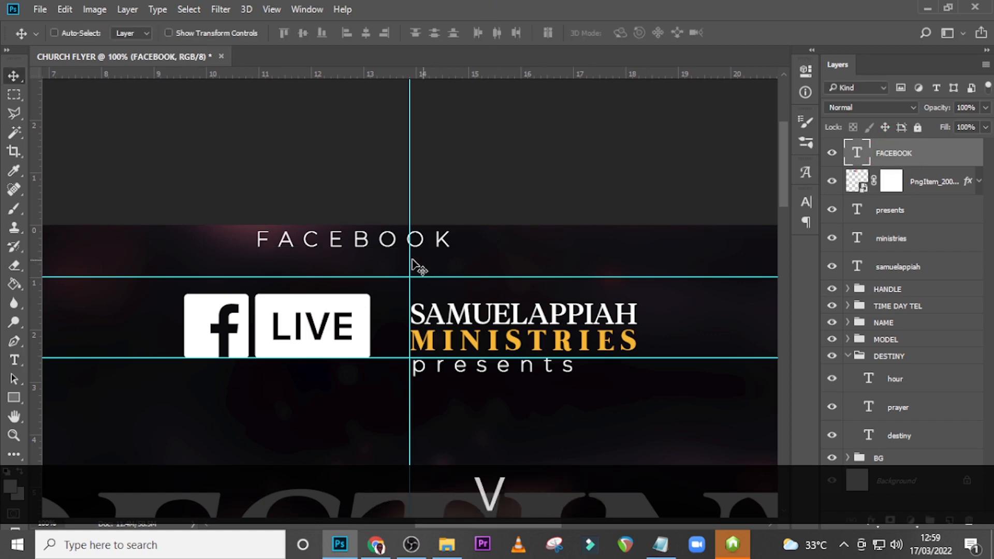
Set the "FACEBOOK" text to Tiempos Headline Regular at 29 pt
click(806, 202)
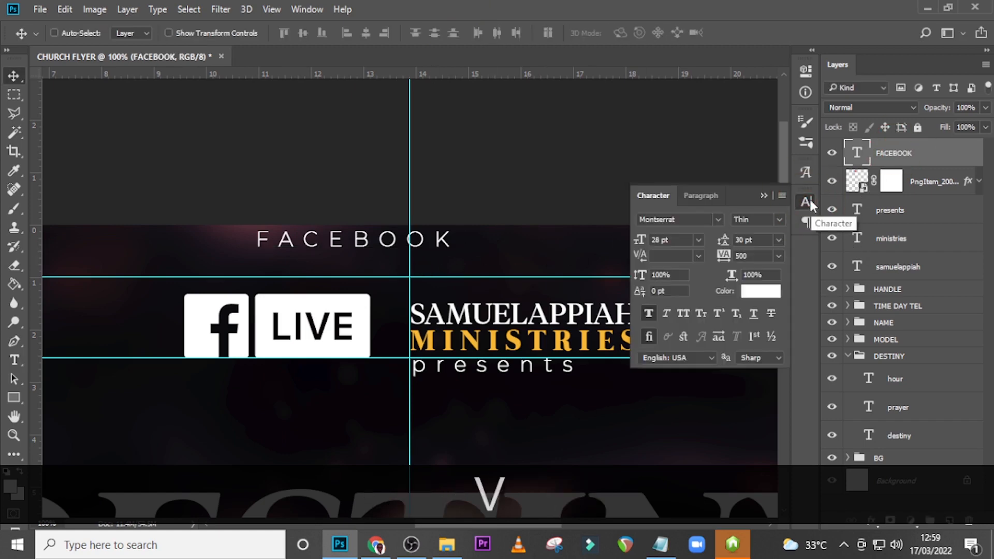
click(716, 222)
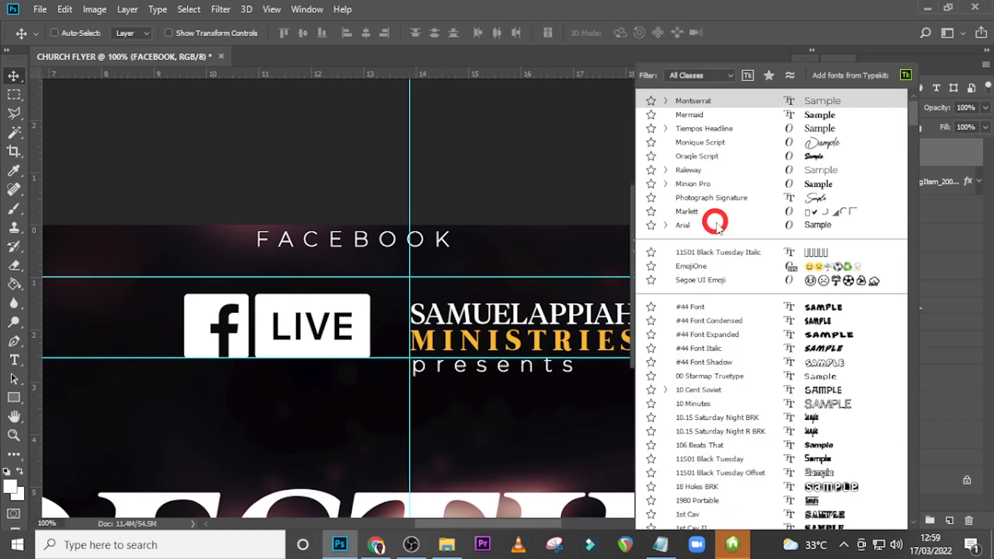
click(722, 128)
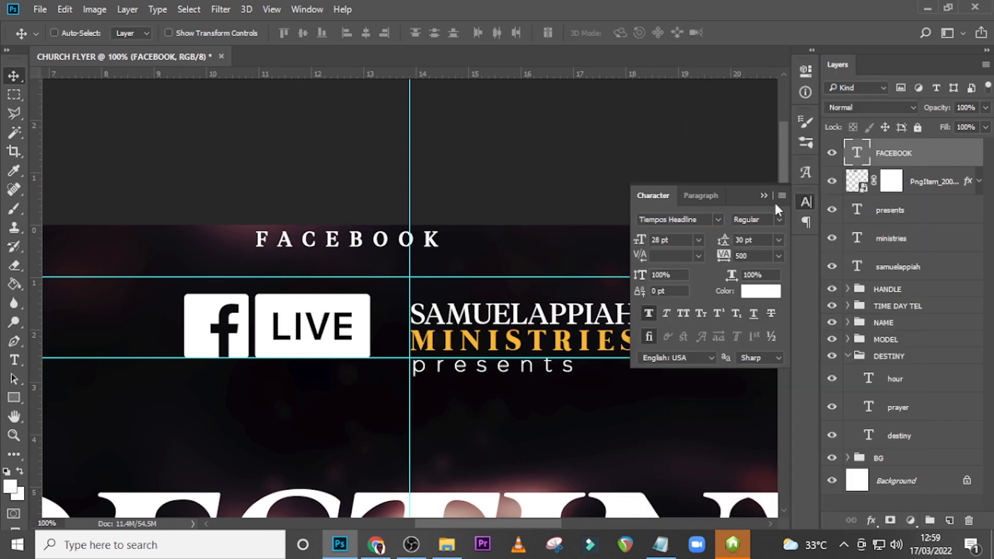
drag(675, 240, 600, 240)
text(29)
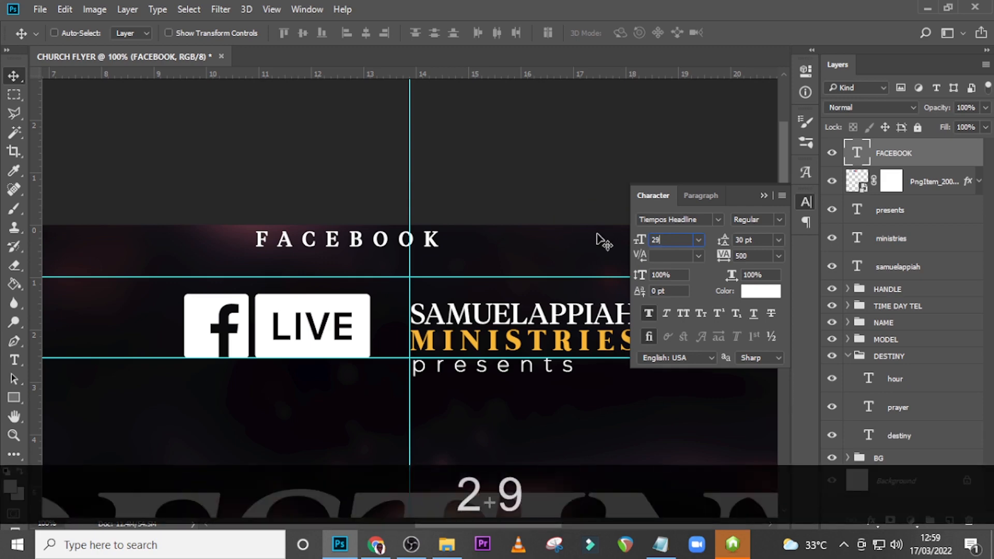
key(Return)
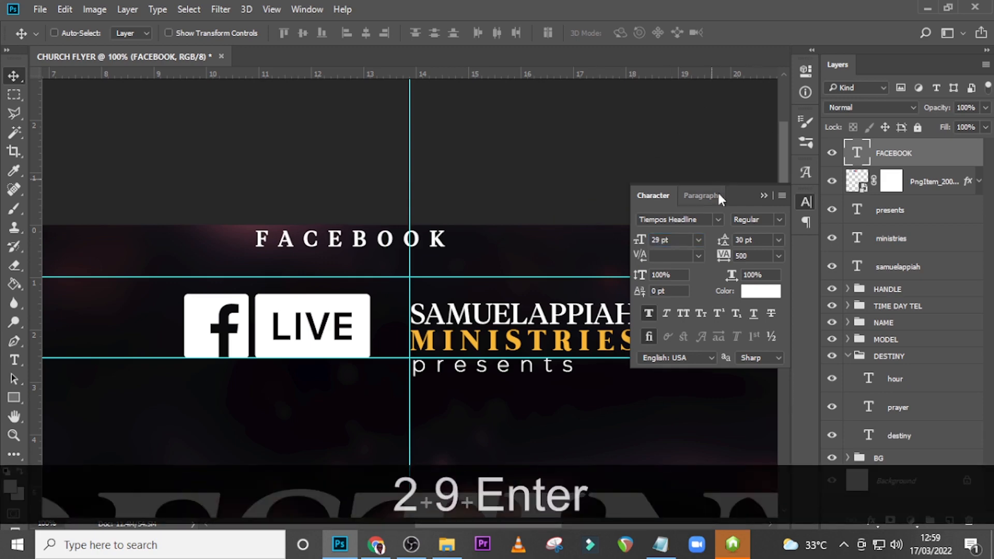
Set the tracking of the "FACEBOOK" text to 0
click(751, 256)
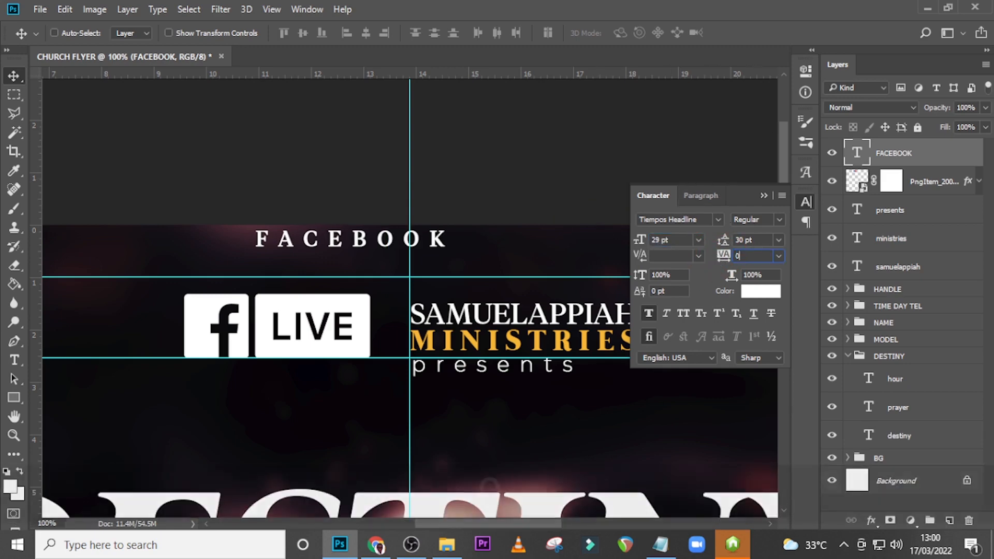
text(0)
key(Return)
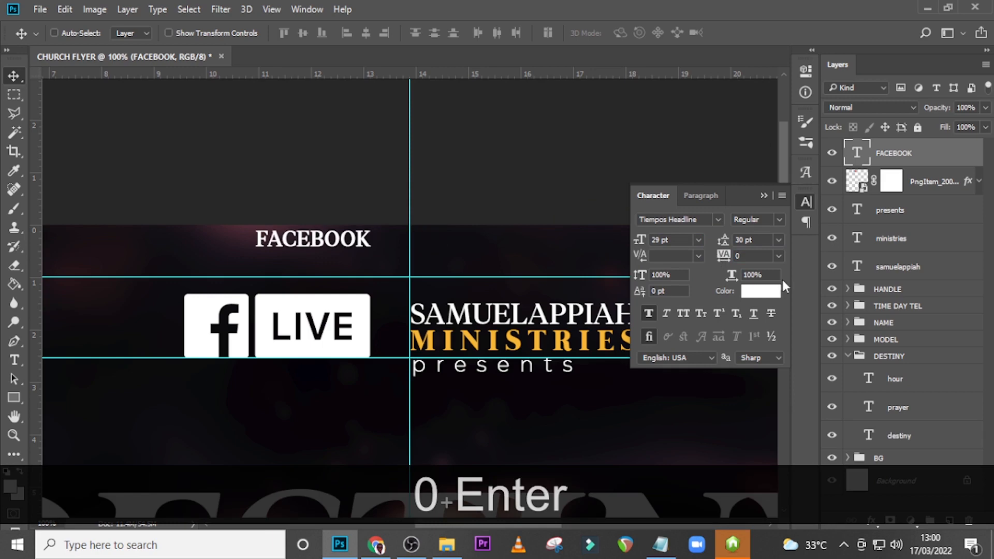
Move the "FACEBOOK" text down to sit just above the LIVE box of the logo, lined up with the box's width
key(v)
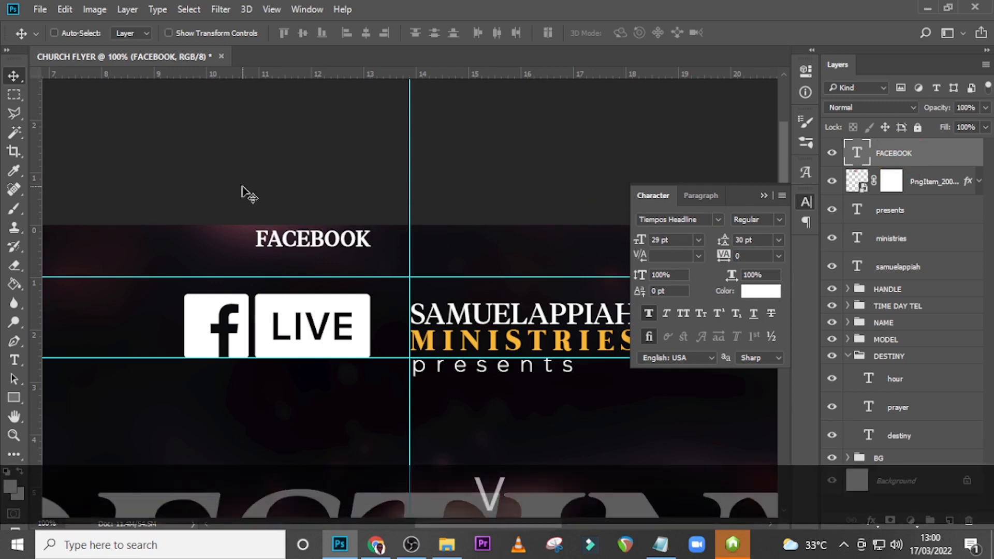
drag(299, 238, 298, 275)
key(Down)
key(Down)
key(Down)
key(Down)
key(Down)
key(Down)
key(Down)
key(Down)
key(Down)
key(Down)
key(Down)
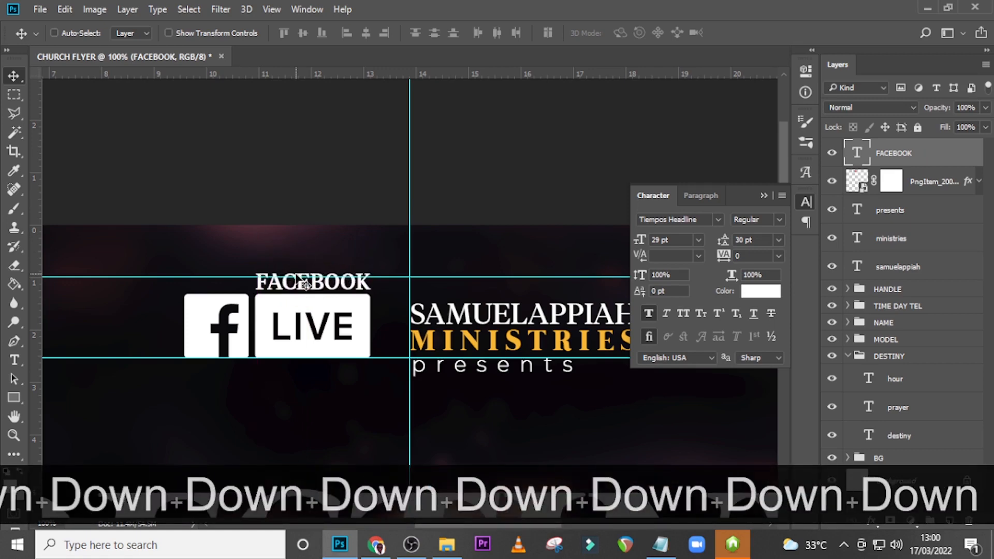
key(Left)
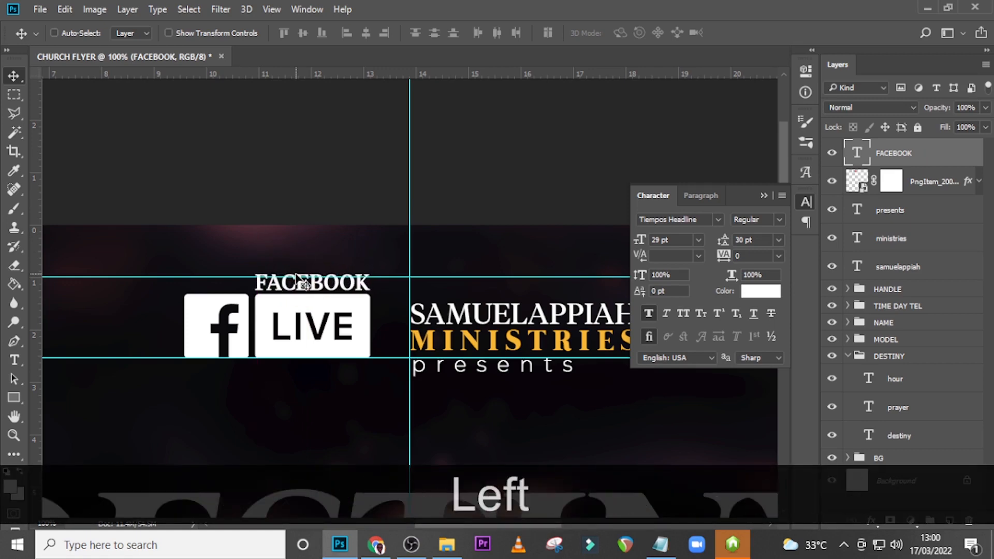
Collapse the character settings and hide the guides so the whole flyer shows unobstructed
key(ctrl+0)
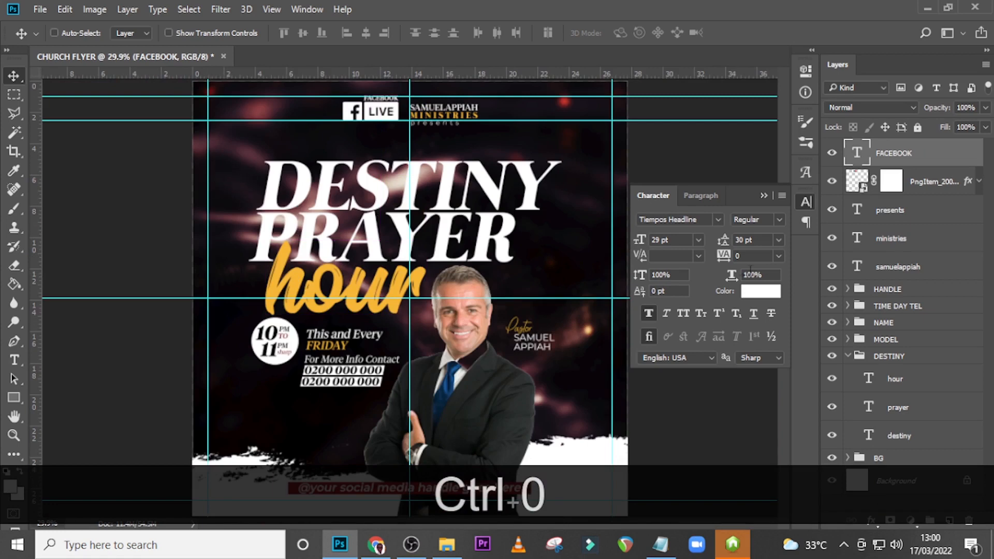
click(763, 197)
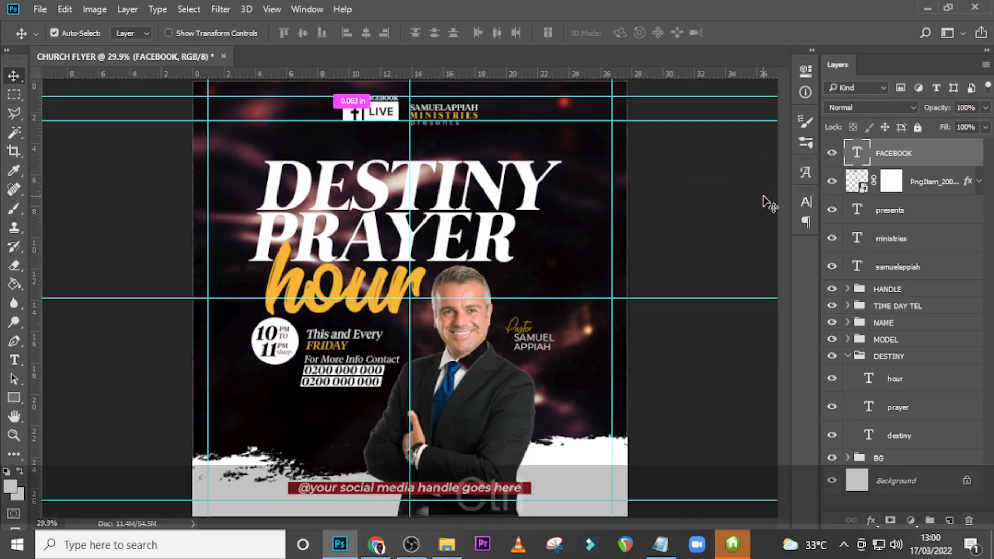
key(ctrl+h)
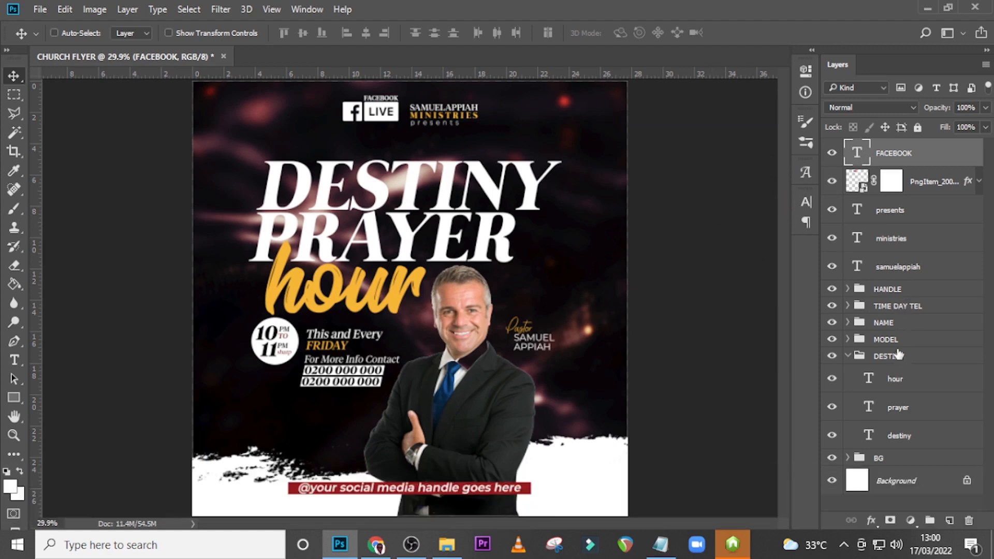
Group the "FACEBOOK" text, the Facebook Live logo and the three heading text layers, and collapse the DESTINY group
ctrl+click(923, 183)
ctrl+click(919, 212)
ctrl+click(913, 240)
ctrl+click(909, 275)
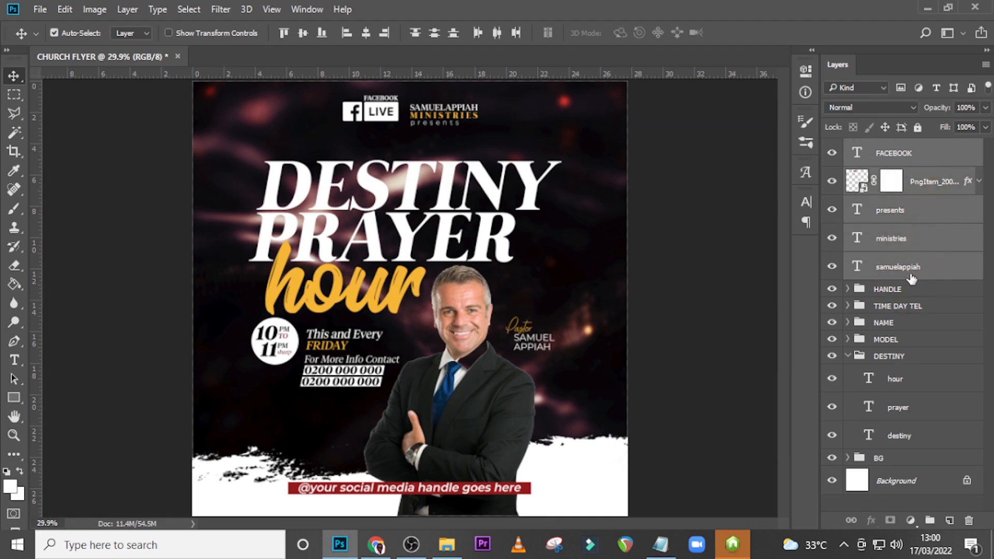
key(ctrl+g)
click(848, 231)
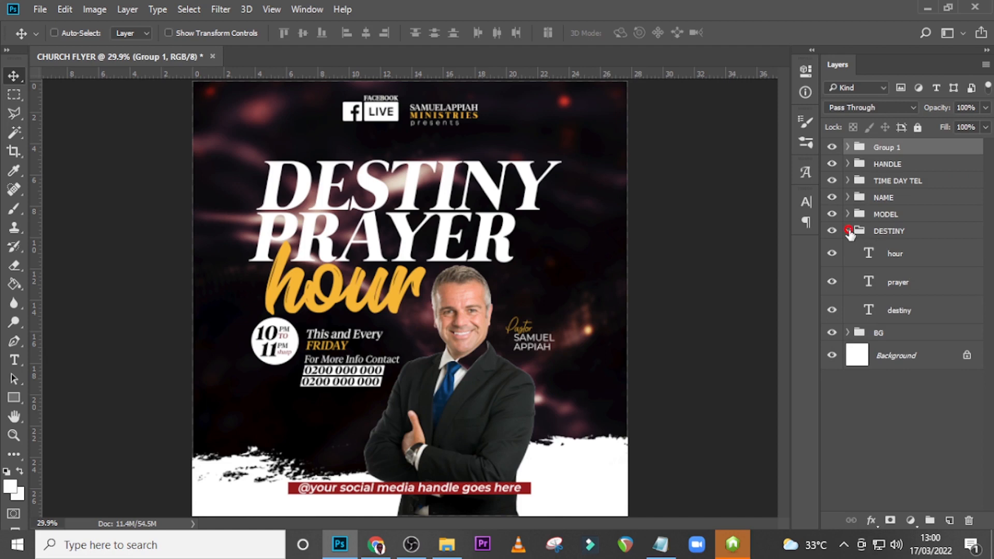
Rename the new layer group as TOP TEXT
double_click(889, 149)
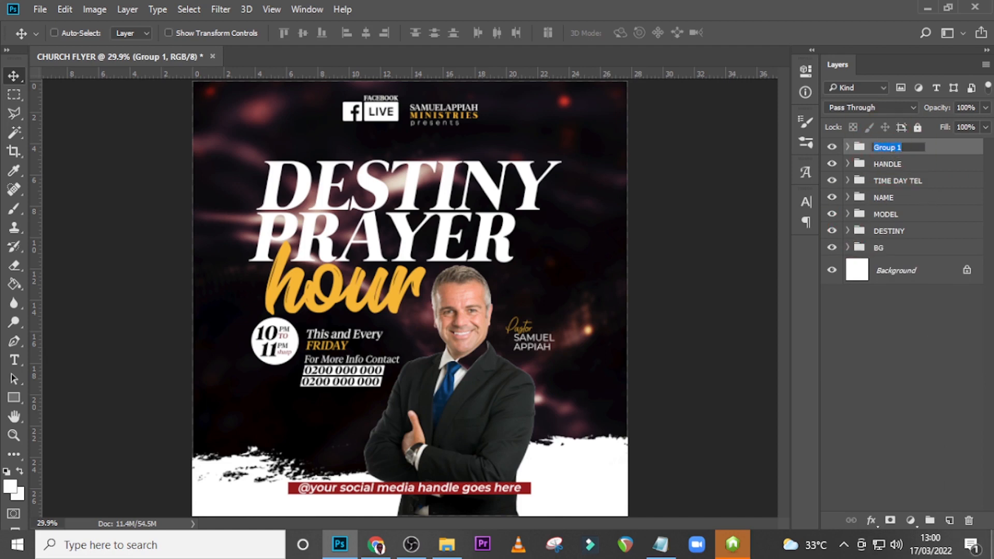
text(LOP TEXT)
key(Return)
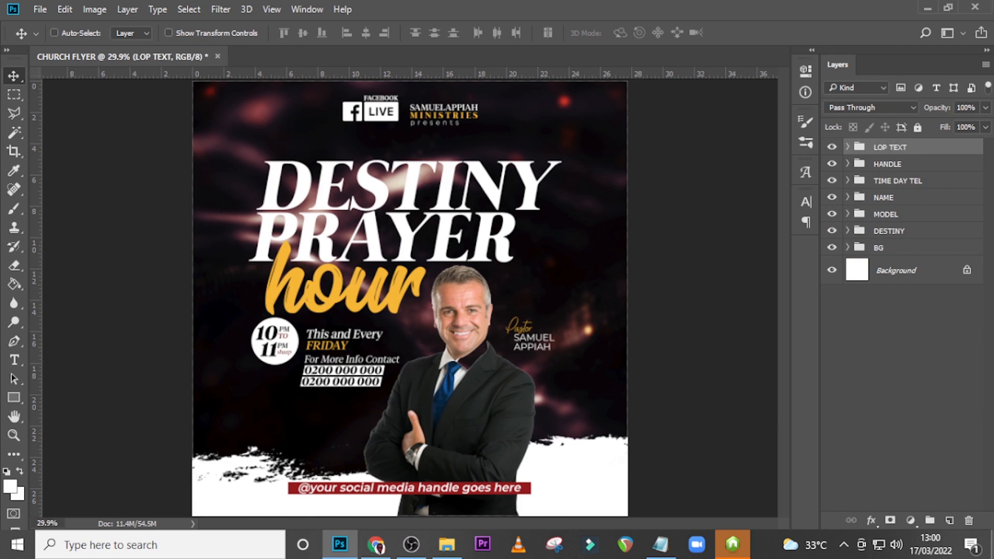
double_click(876, 148)
drag(878, 148, 863, 141)
text(T)
key(Return)
Compare the flyer with and without the TOP TEXT group and the Hue/Saturation adjustment in the BG group
click(832, 147)
click(832, 147)
click(847, 248)
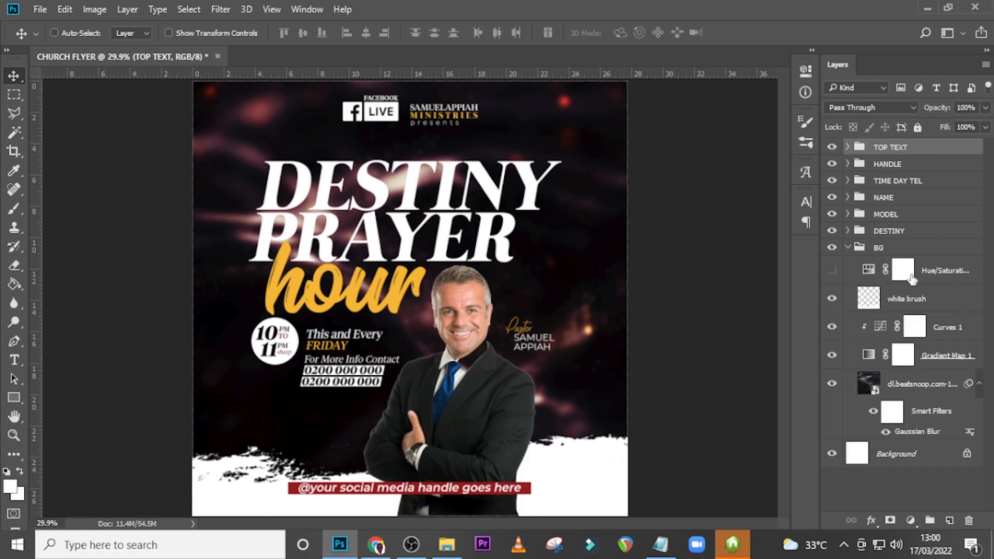
click(832, 271)
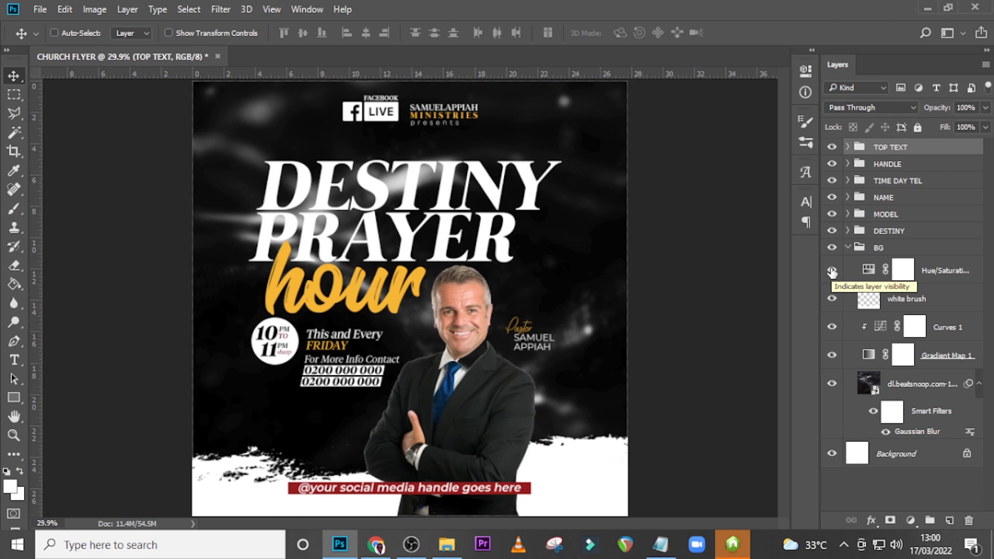
click(832, 271)
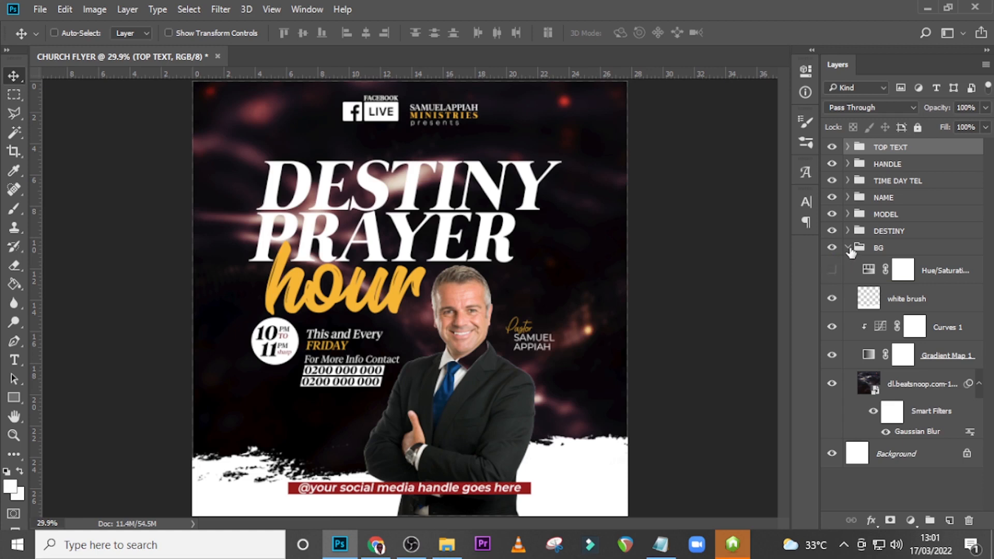
click(849, 248)
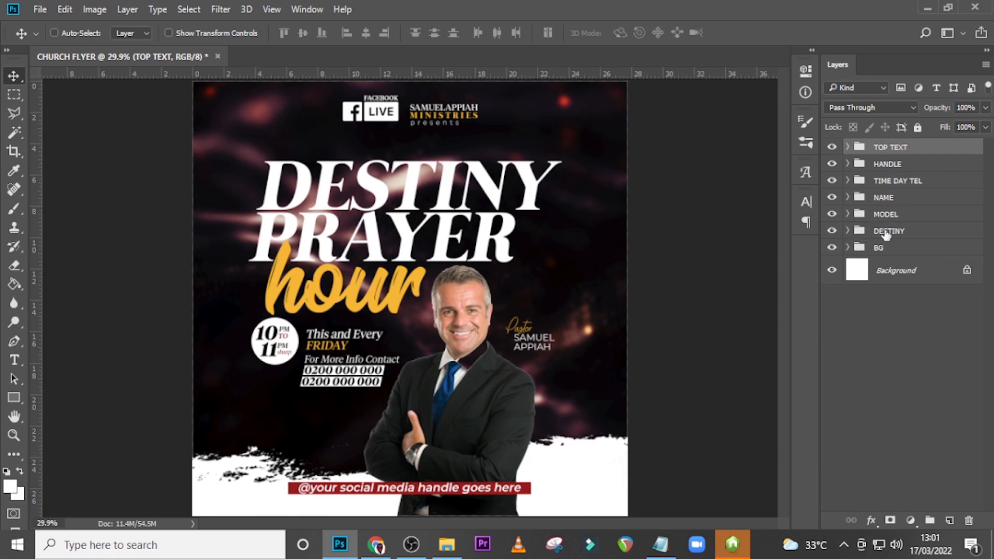
Add a drop shadow to the DESTINY group with black as its colour and Multiply as its blend mode
click(941, 235)
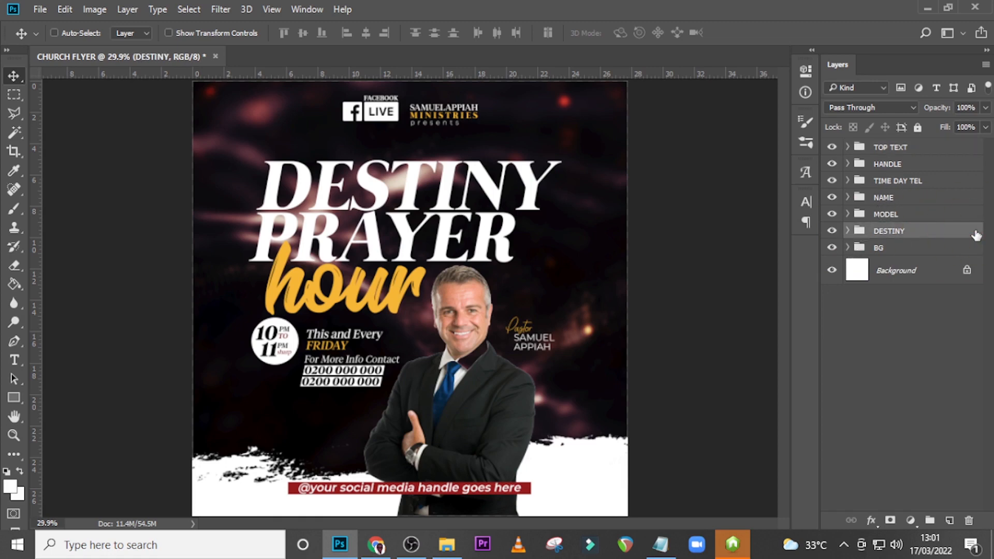
double_click(976, 236)
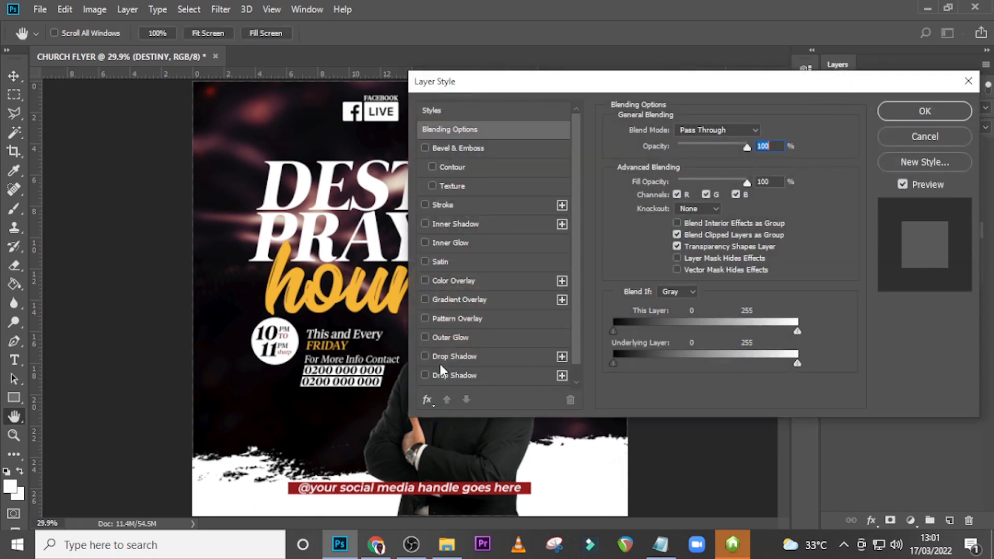
click(443, 356)
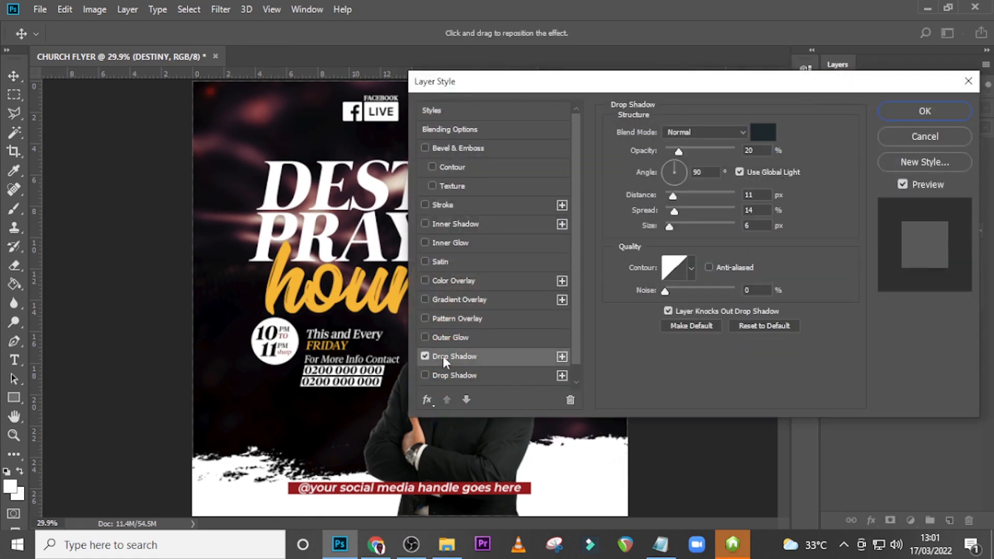
click(763, 134)
drag(599, 298, 594, 355)
click(894, 142)
click(695, 133)
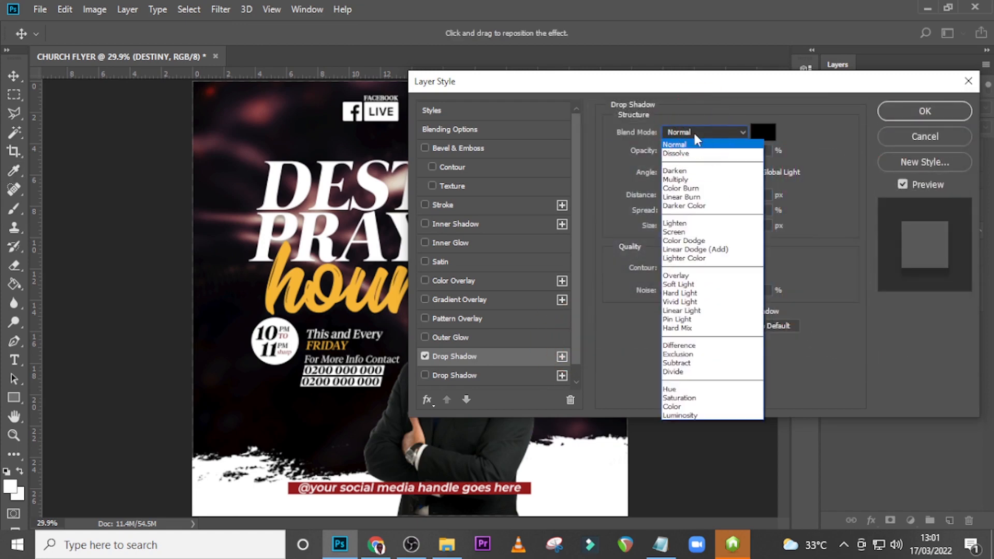
click(677, 179)
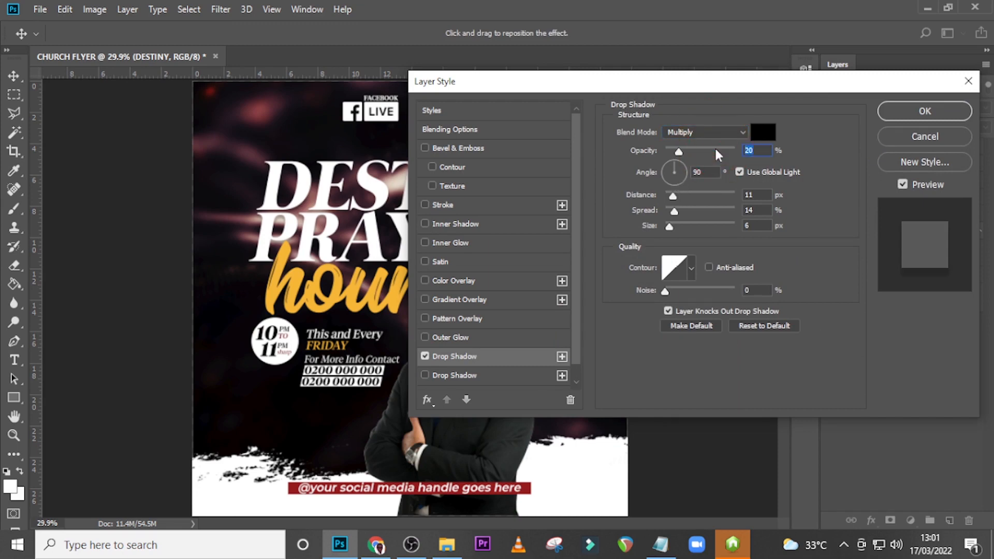
Set the drop shadow to 90% opacity, 15 px distance, 26% spread and 84 px size, and apply it
text(90)
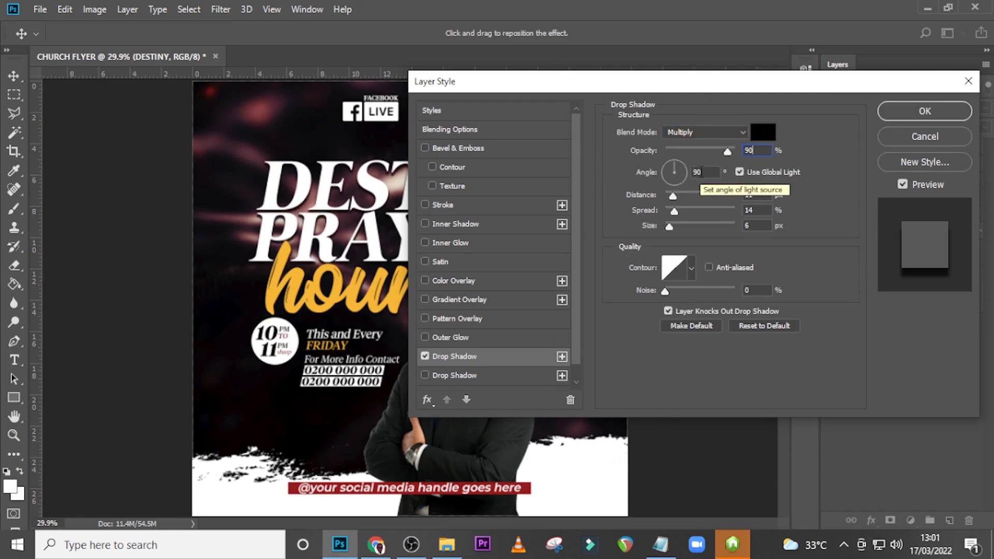
double_click(758, 197)
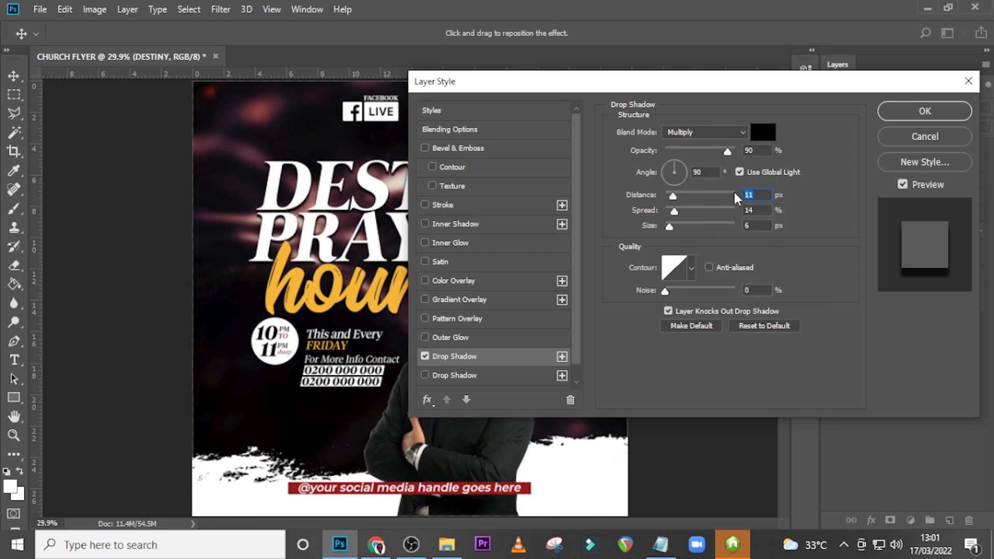
text(15)
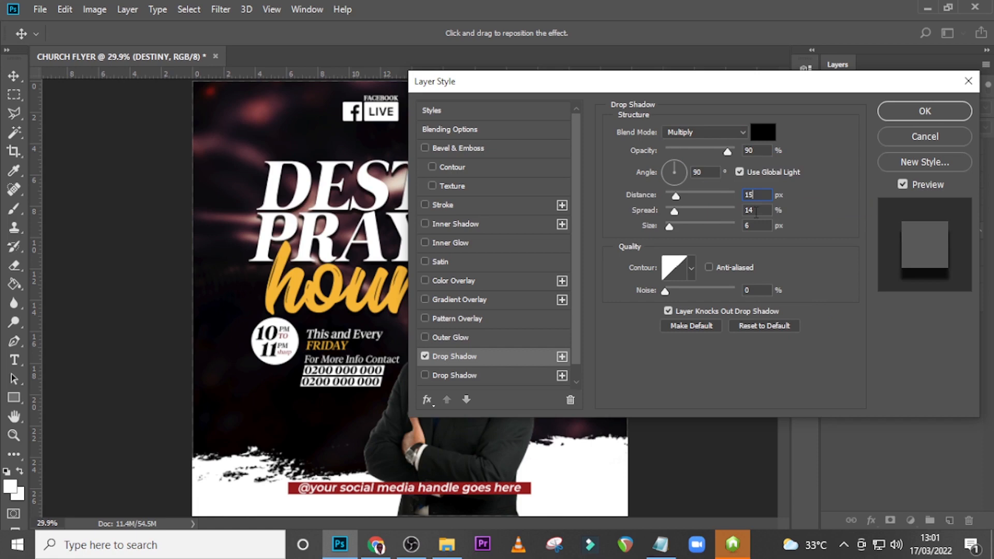
text(26)
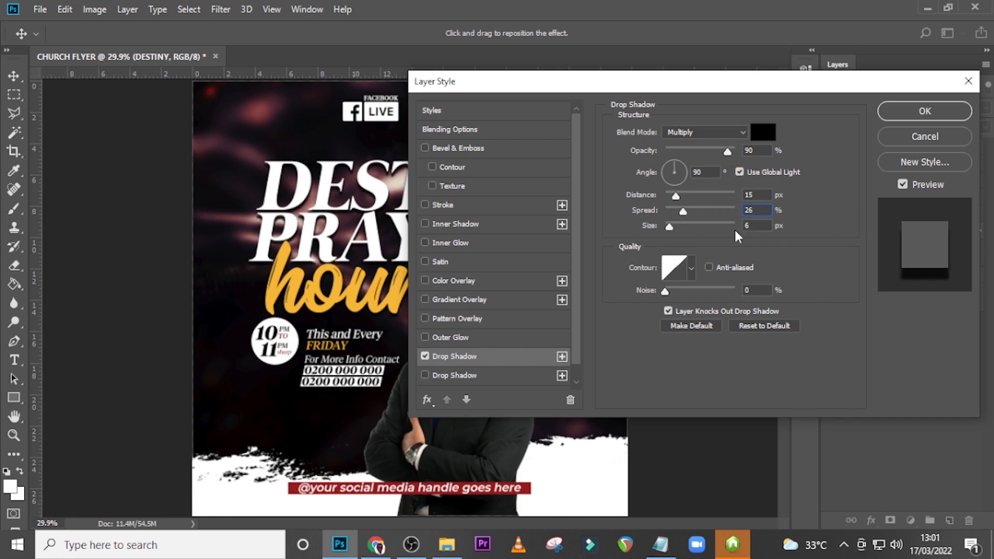
key(Tab)
click(727, 221)
text(84)
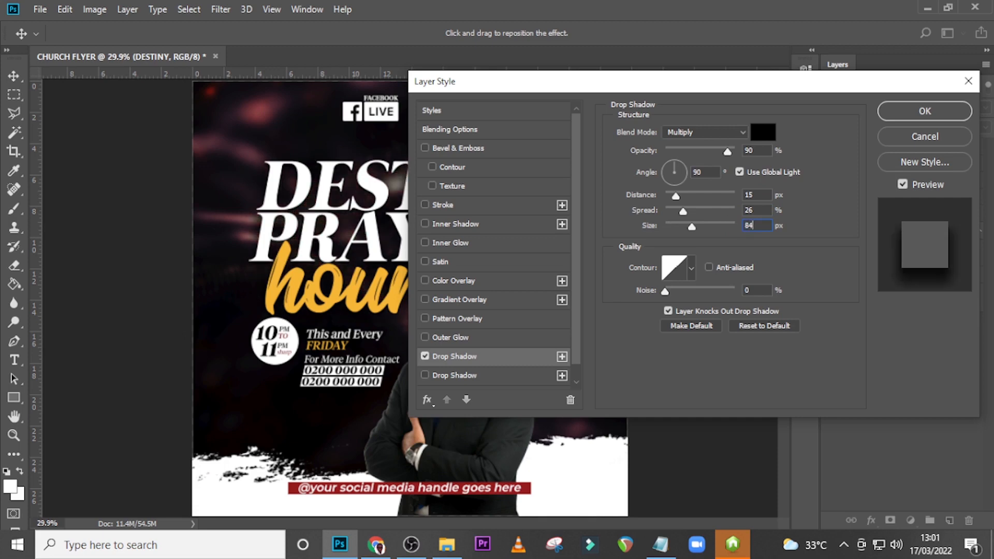
click(890, 116)
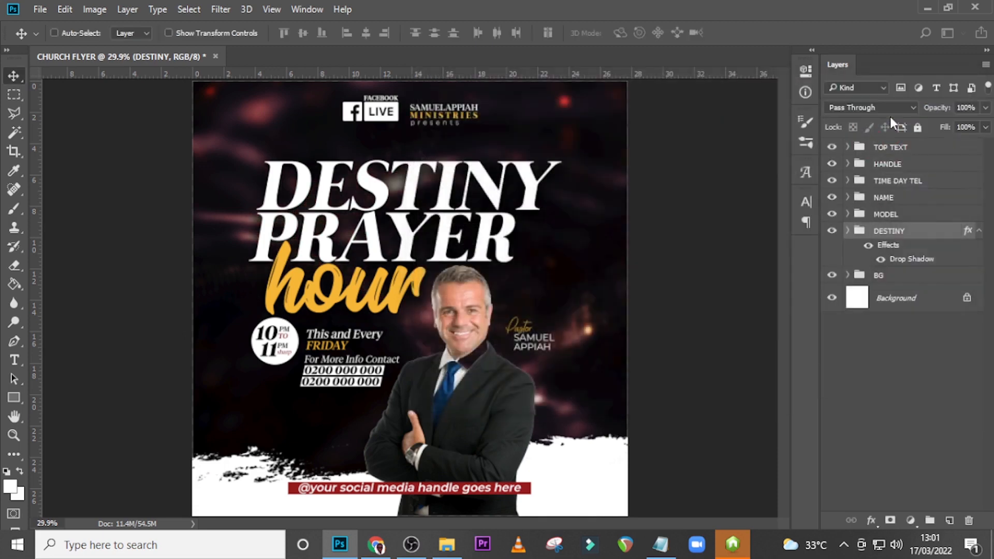
Compare the title with and without its drop shadow, and collapse the DESTINY group's effects list
click(868, 247)
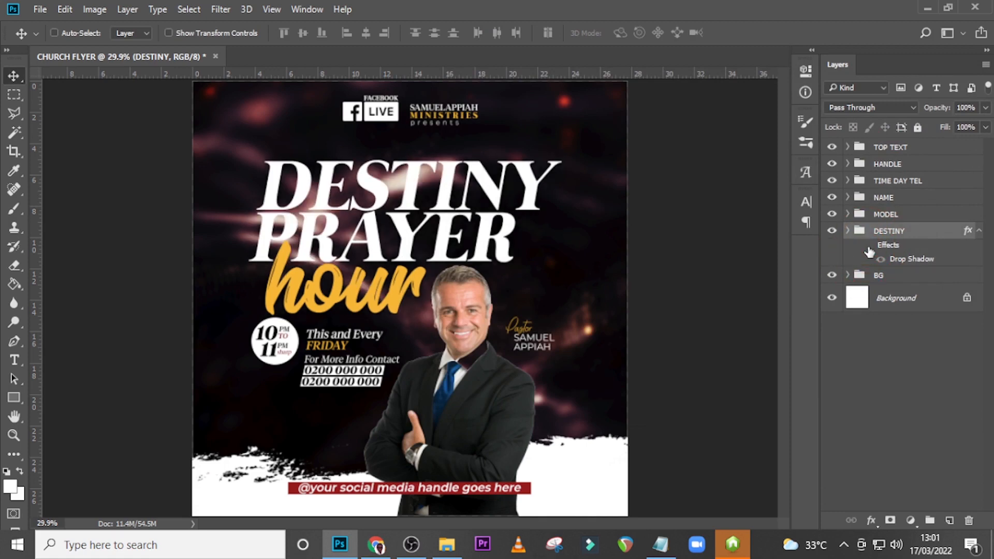
click(868, 248)
click(869, 247)
click(868, 248)
click(868, 247)
click(979, 231)
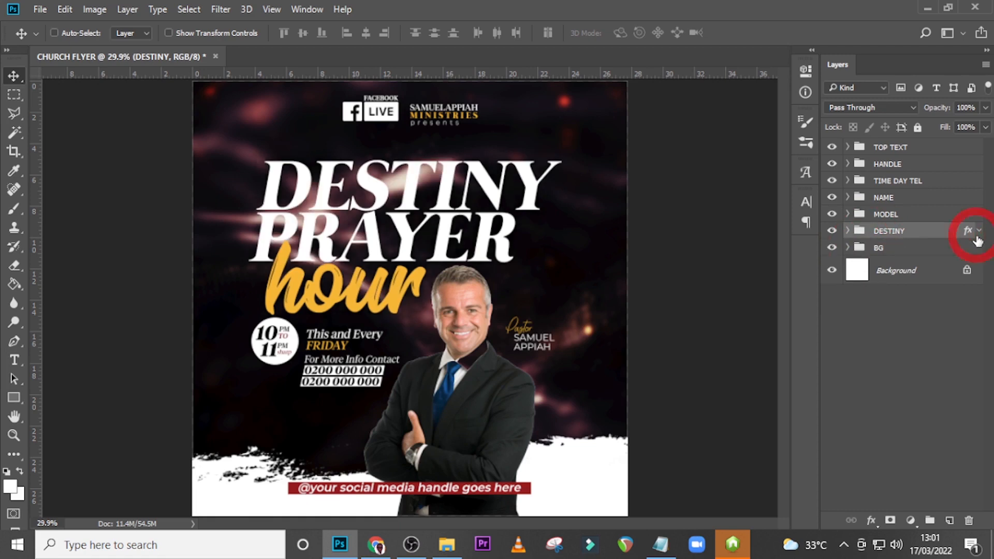
Compare the background with and without its Gaussian Blur smart filter and the Hue/Saturation adjustment in the BG group
click(848, 248)
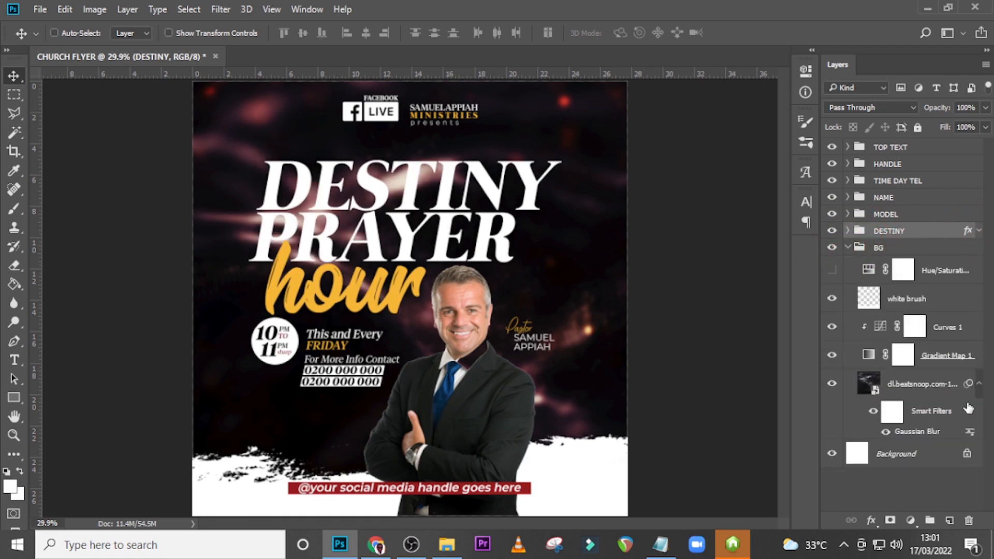
click(873, 414)
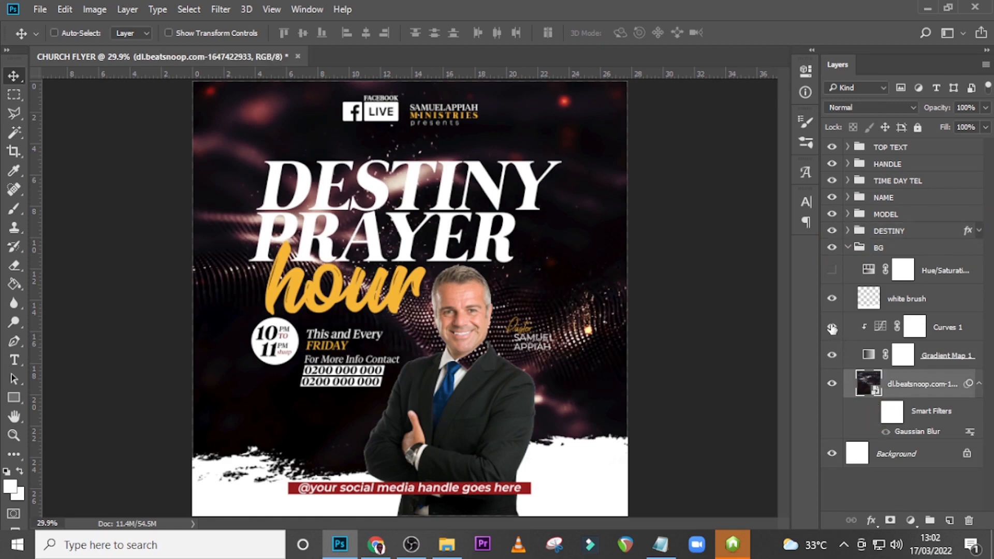
click(831, 271)
click(832, 271)
click(886, 432)
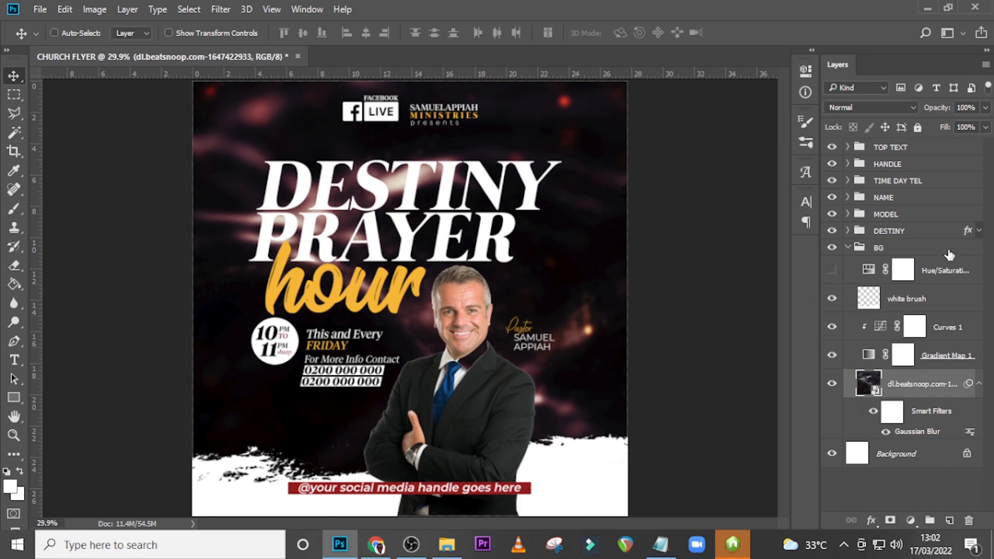
click(848, 248)
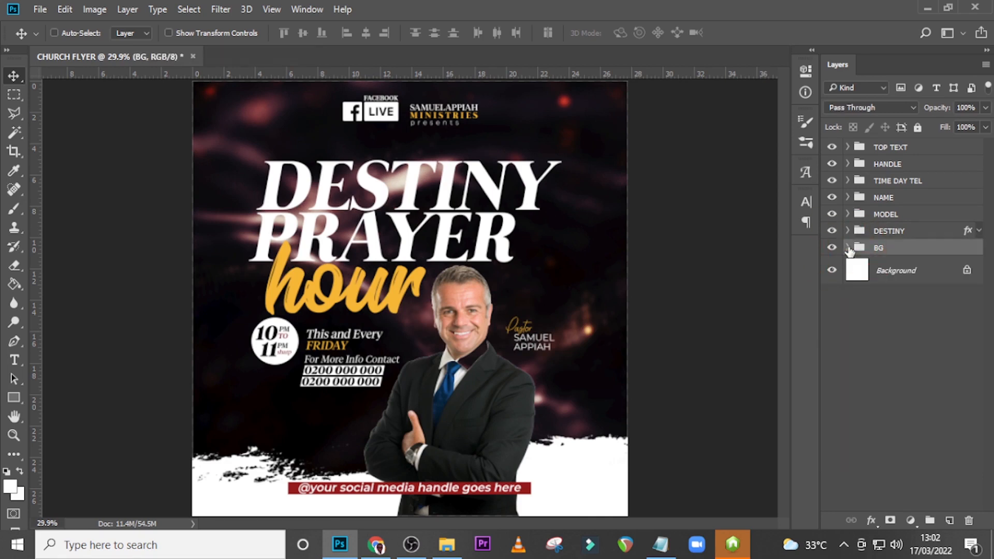